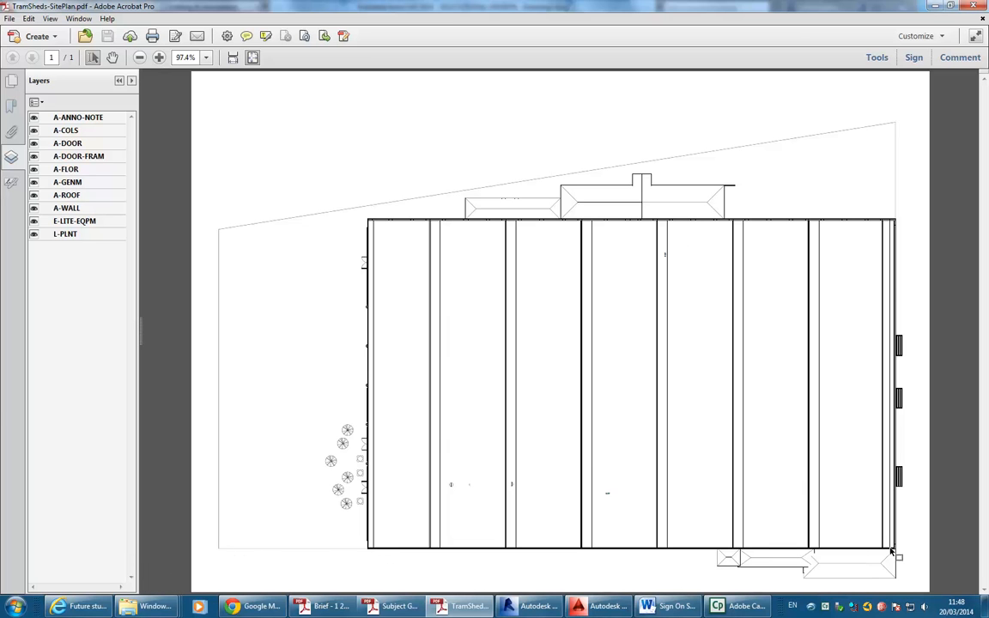
Minimize the TramSheds-SitePlan.pdf window in Acrobat to reveal the AutoCAD drawing.
click(936, 7)
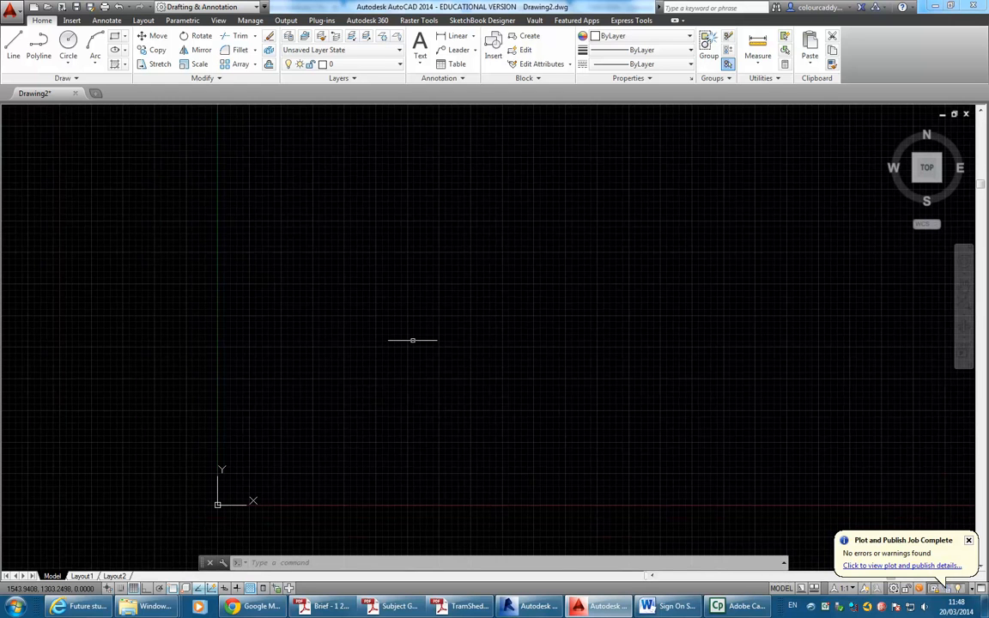
Choose TramSheds-SitePlan.pdf from U:\2014\BD3 IDST302A as the PDF to attach.
click(72, 21)
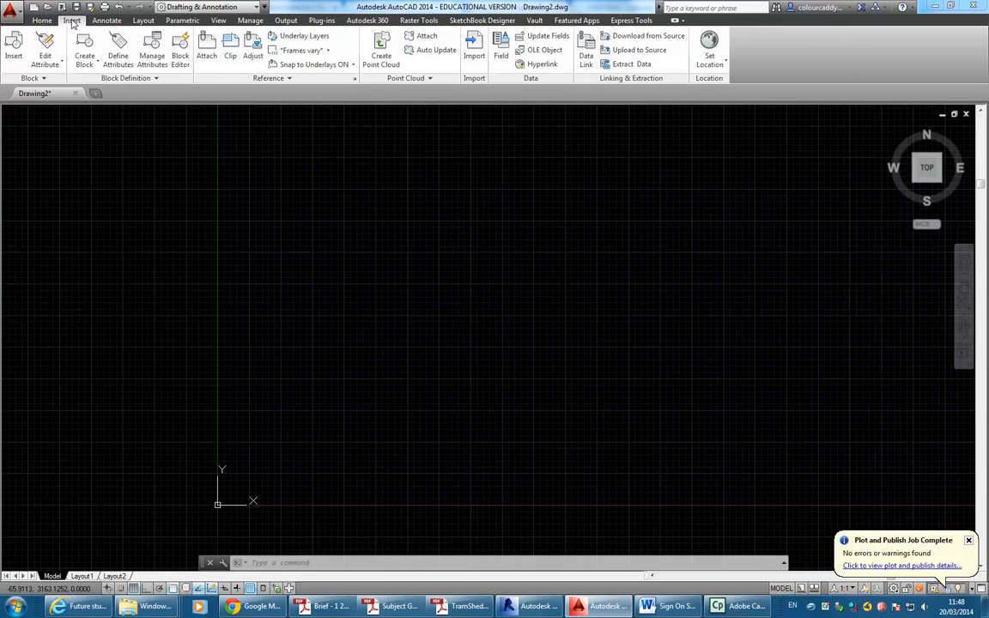
click(206, 53)
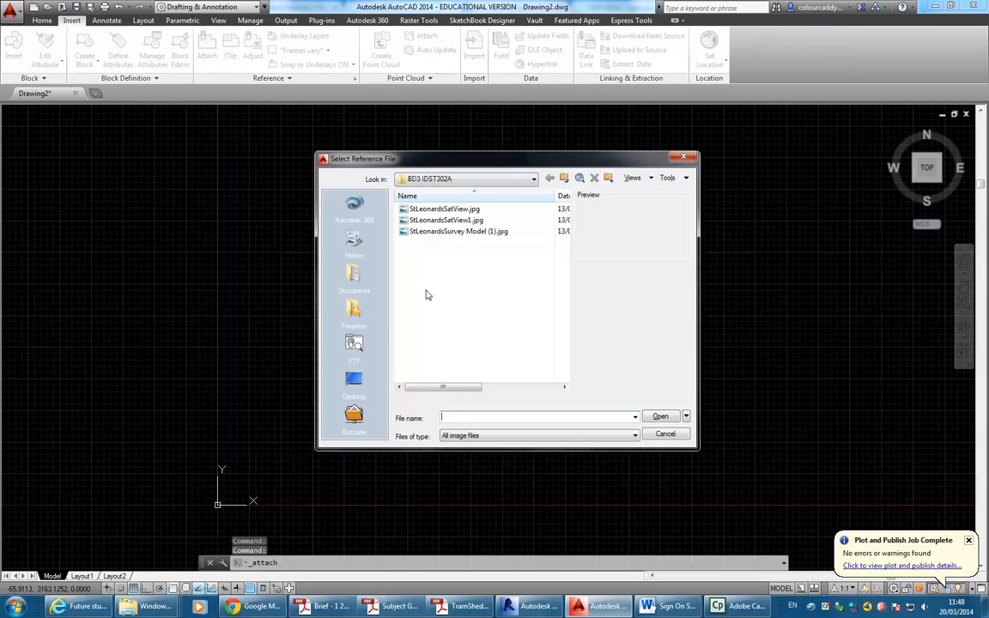
click(438, 179)
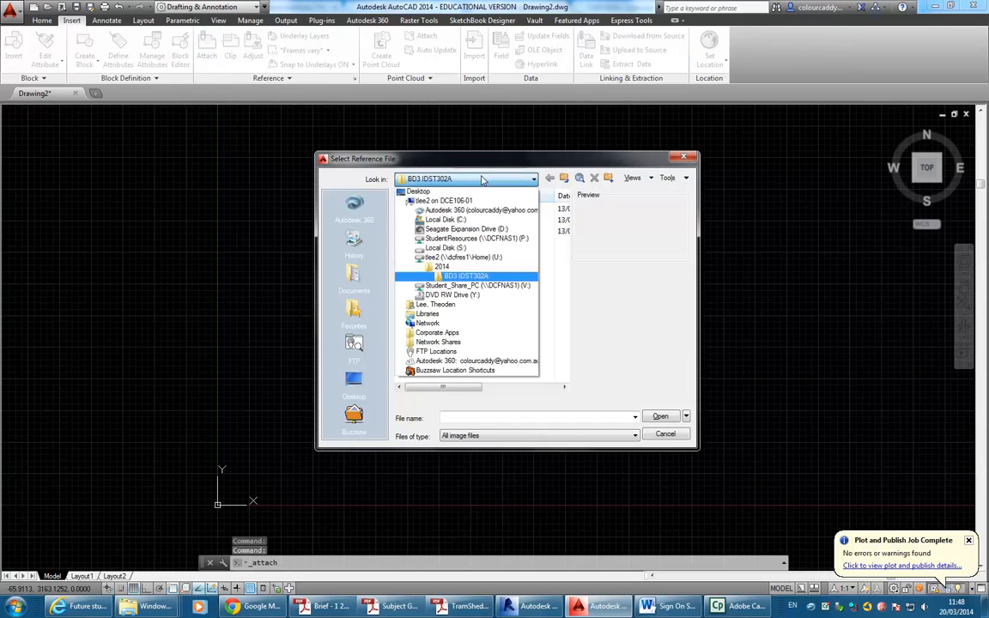
click(468, 258)
double_click(435, 237)
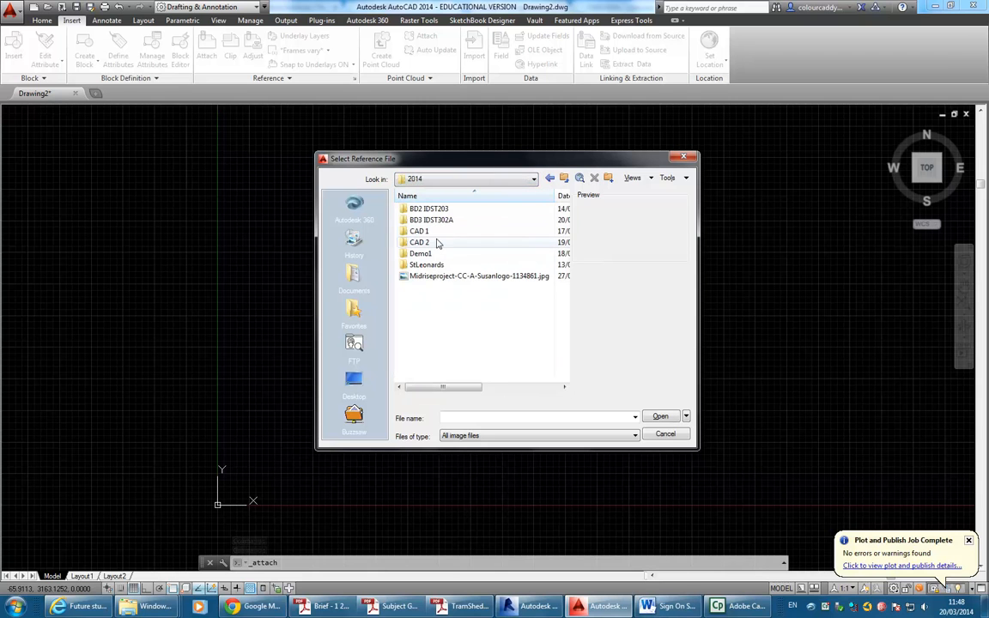
double_click(437, 220)
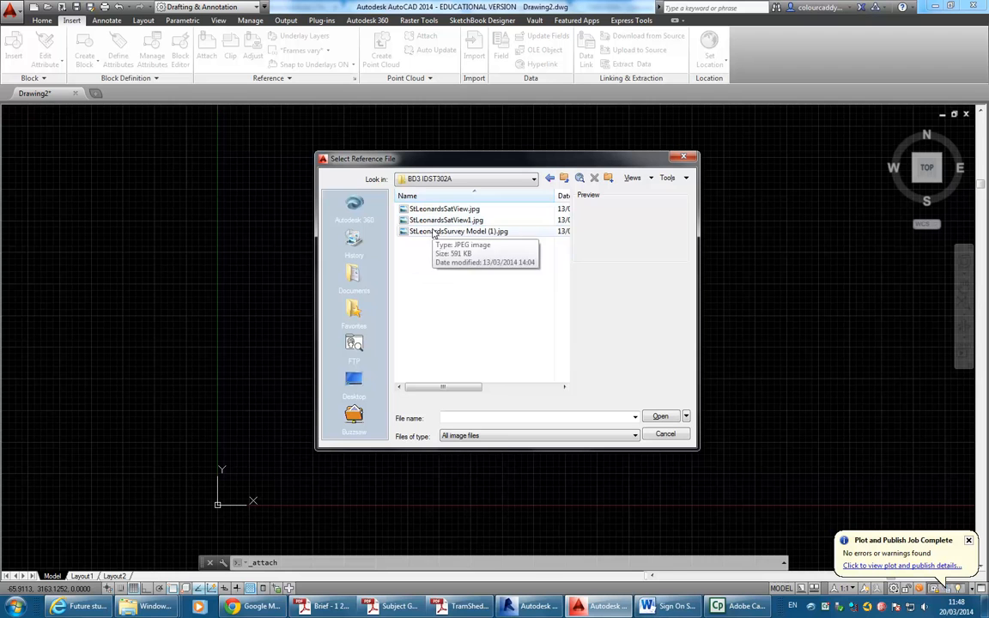
click(504, 437)
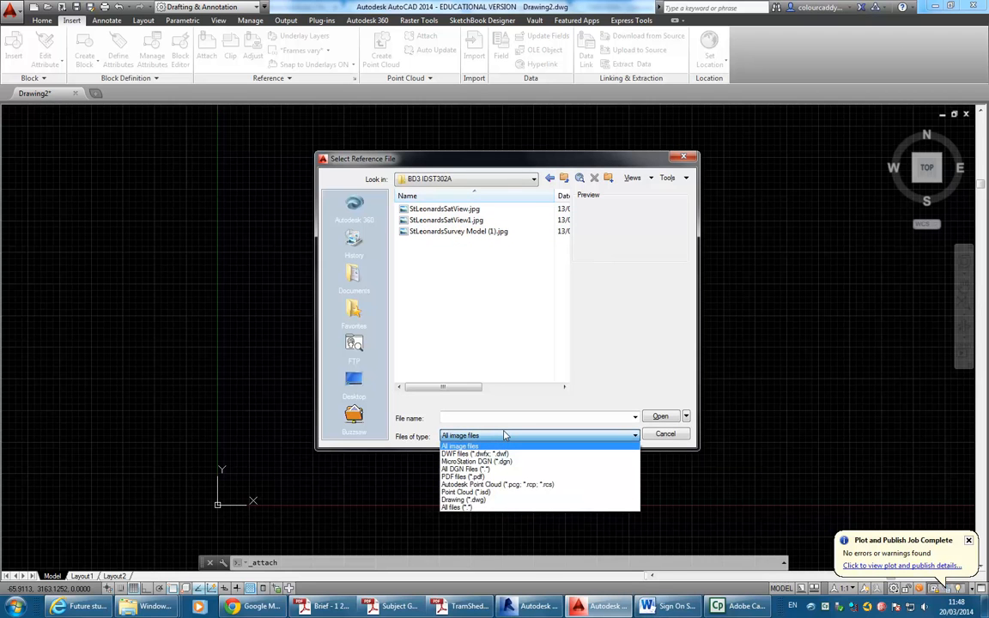
click(456, 478)
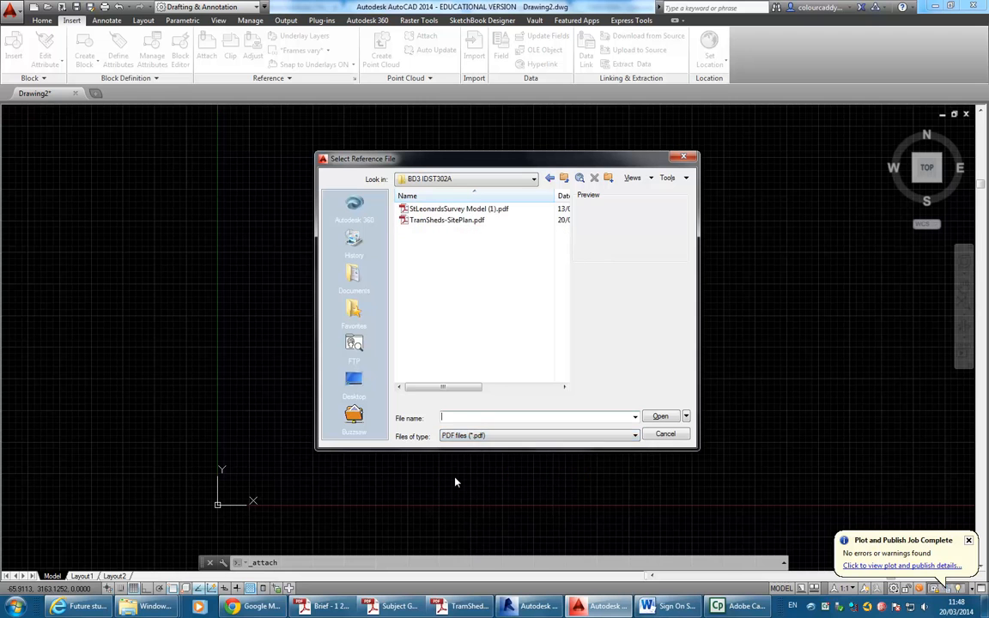
click(441, 222)
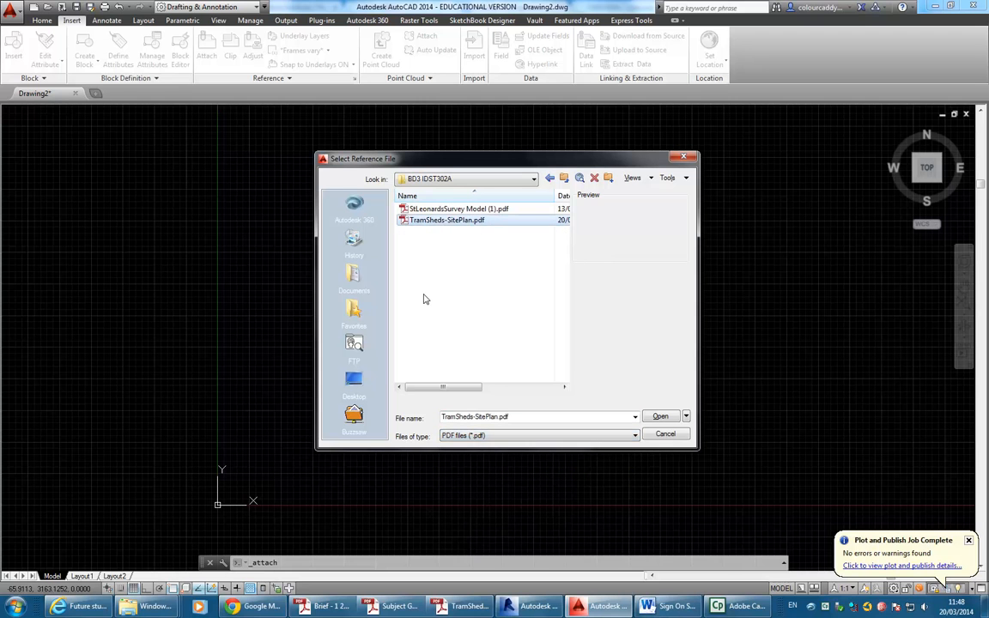
double_click(435, 222)
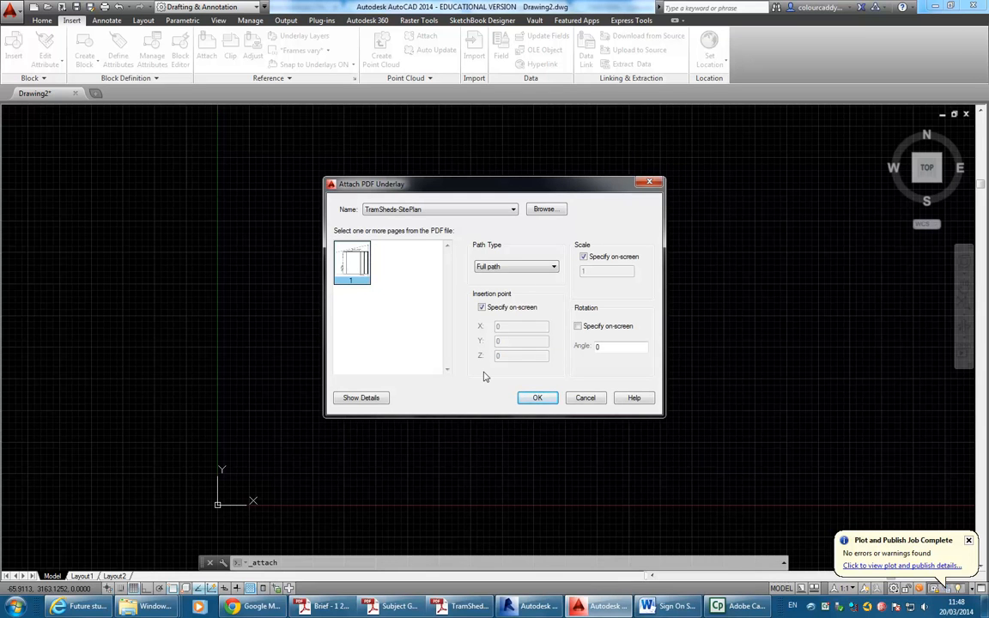
Attach the underlay at a fixed insertion point of 0,0,0 with scale 1.
click(482, 309)
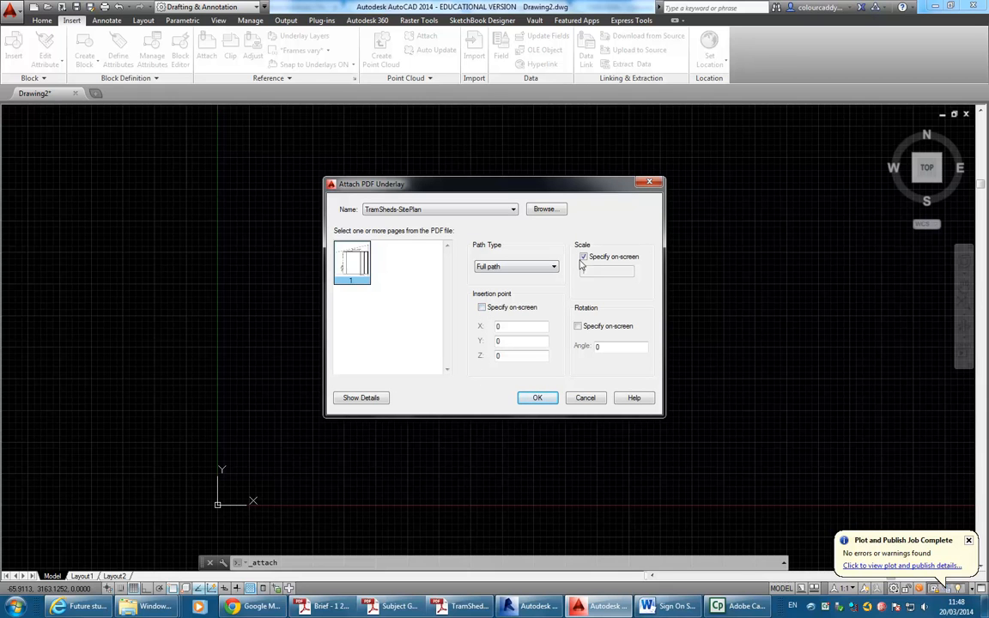
click(583, 258)
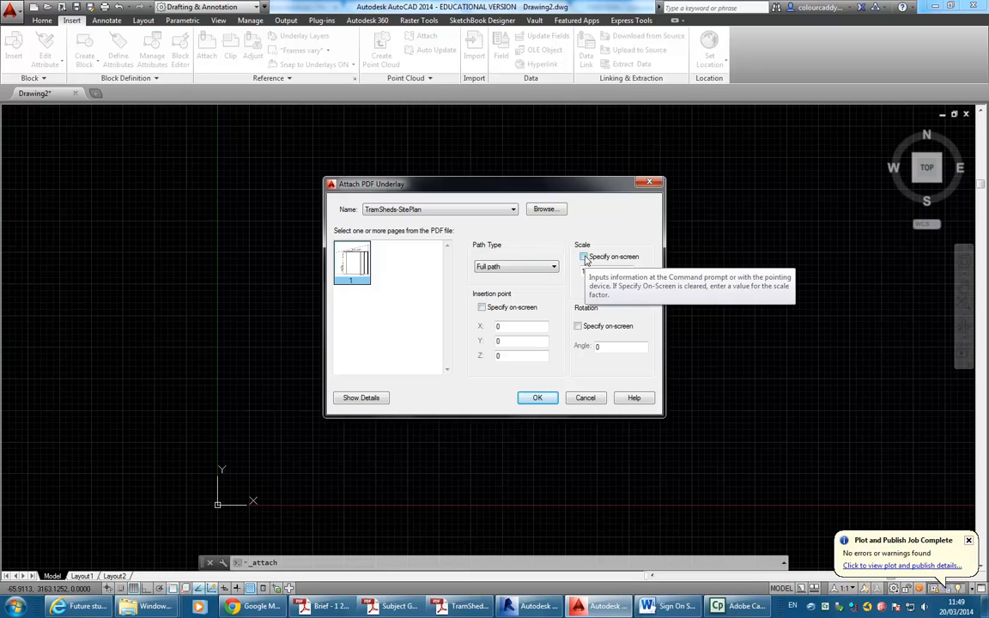
click(538, 398)
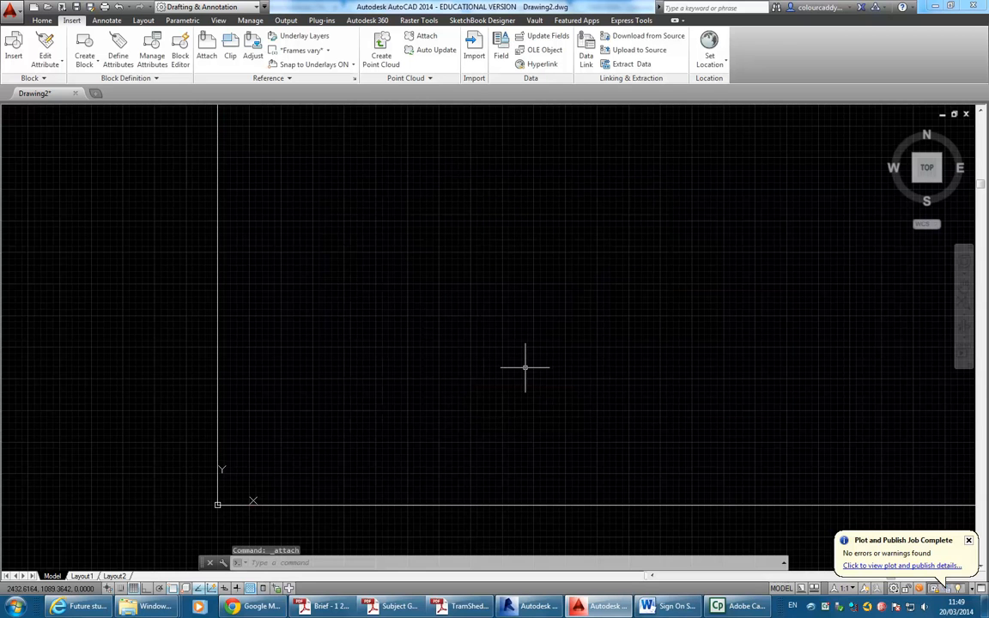
Zoom to the extents of the attached plan and regenerate the drawing with RE.
middle_click(536, 289)
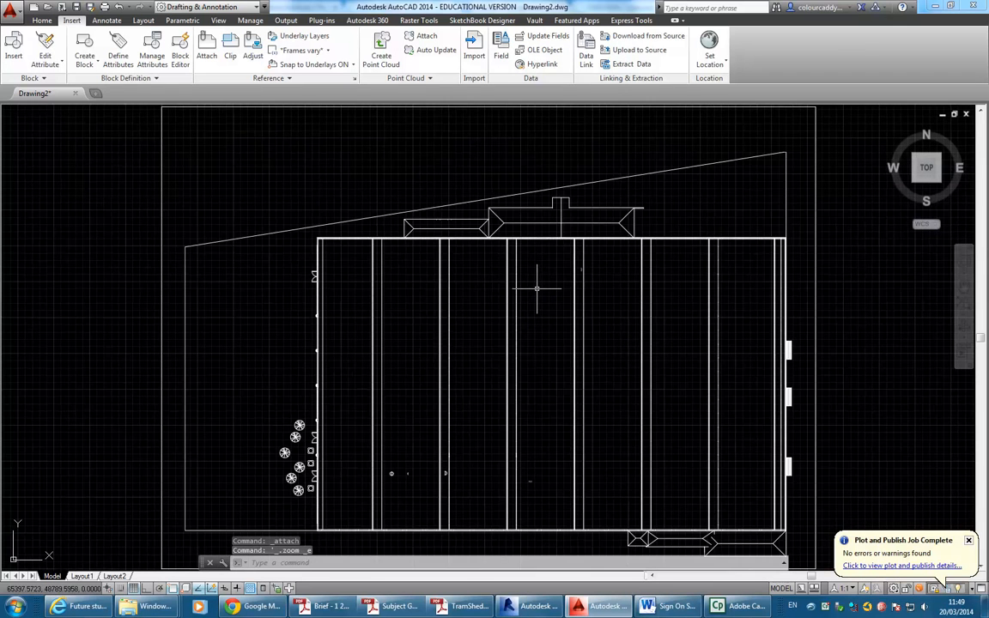
scroll(537, 288, down, 2)
scroll(536, 289, up, 2)
scroll(537, 288, down, 2)
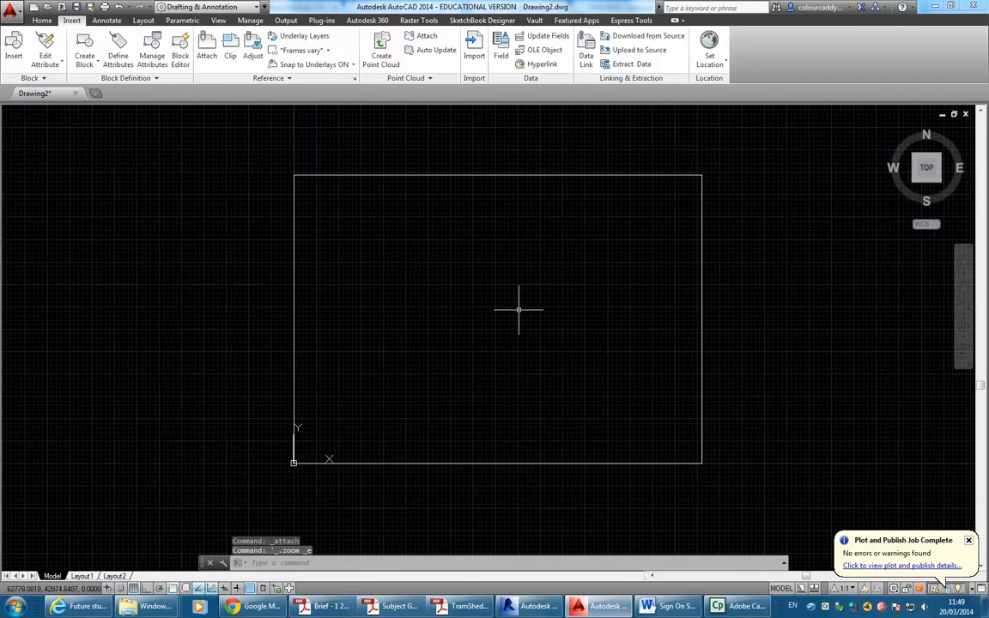
scroll(459, 278, up, 2)
scroll(463, 280, down, 2)
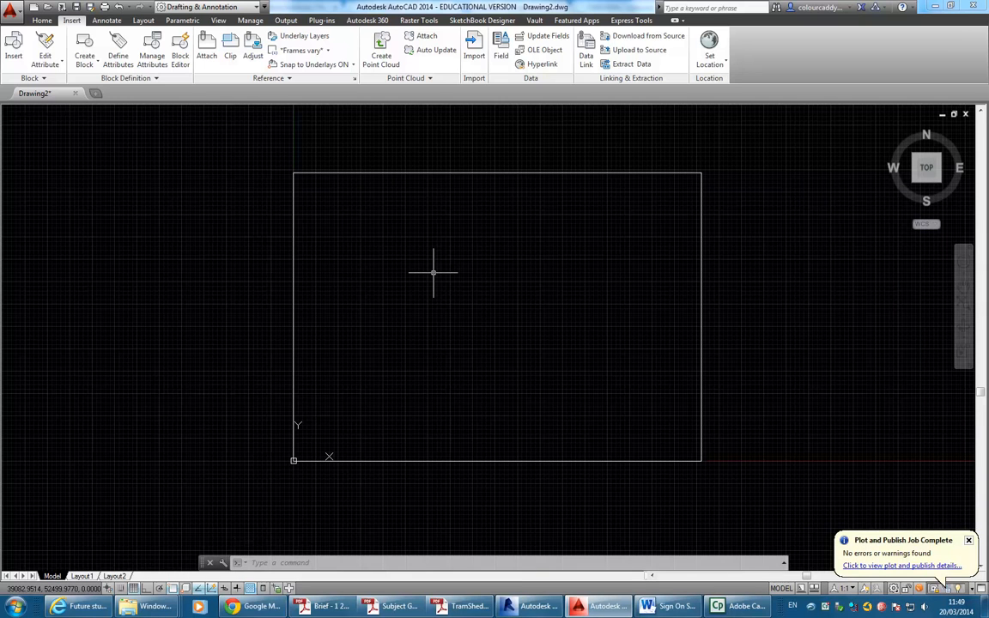
text(r)
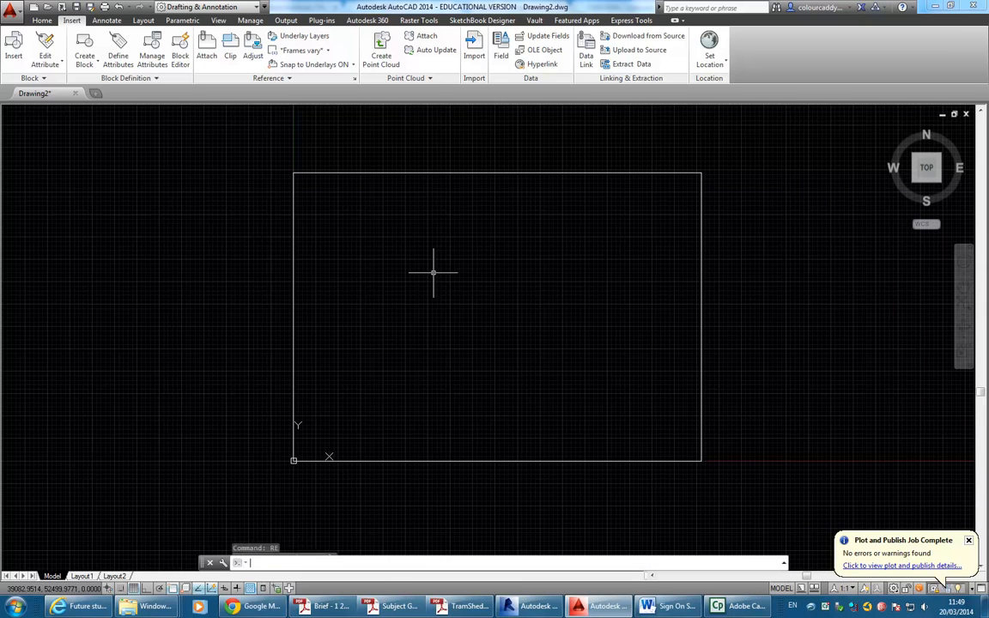
key(Return)
Select the PDF underlay by its edge and re-fit the view around it.
click(342, 164)
scroll(342, 163, up, 5)
scroll(343, 163, down, 5)
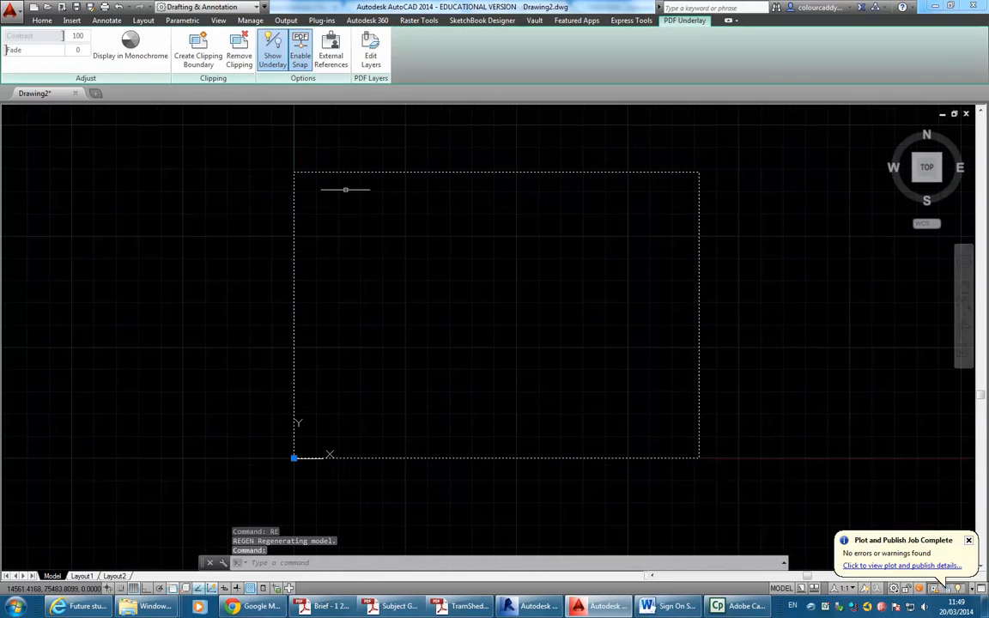
key(Escape)
key(Escape)
key(Escape)
middle_drag(355, 163, 369, 196)
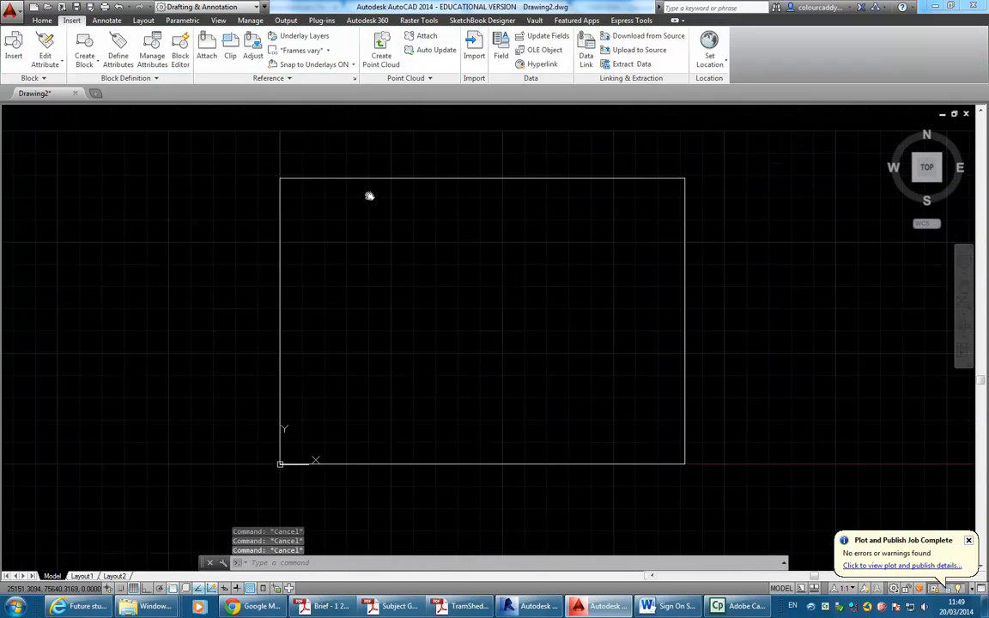
middle_click(369, 196)
middle_click(370, 196)
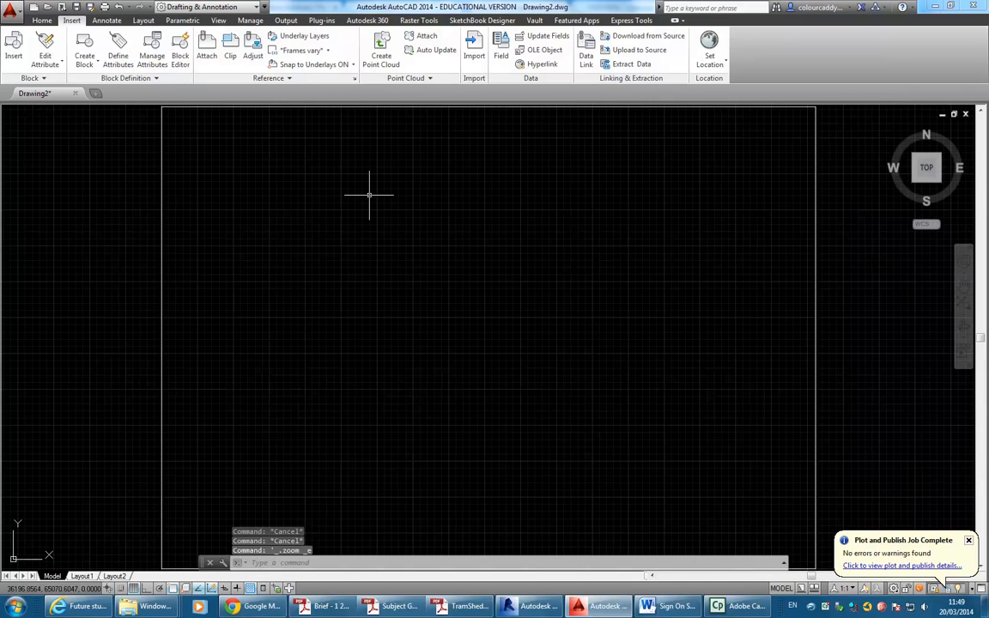
click(271, 233)
click(114, 267)
key(Escape)
key(Escape)
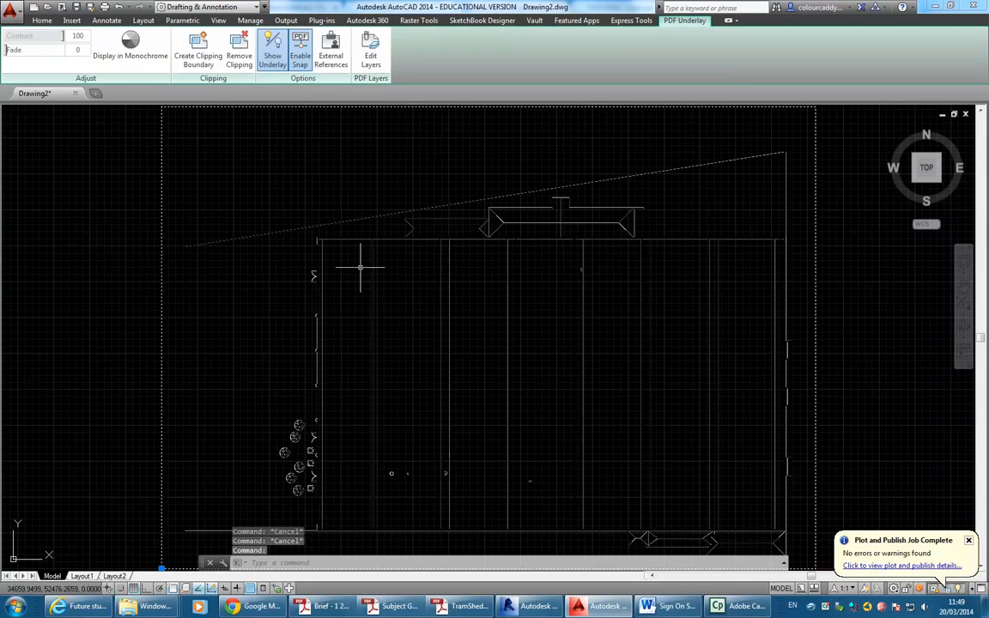
scroll(432, 248, down, 2)
key(Escape)
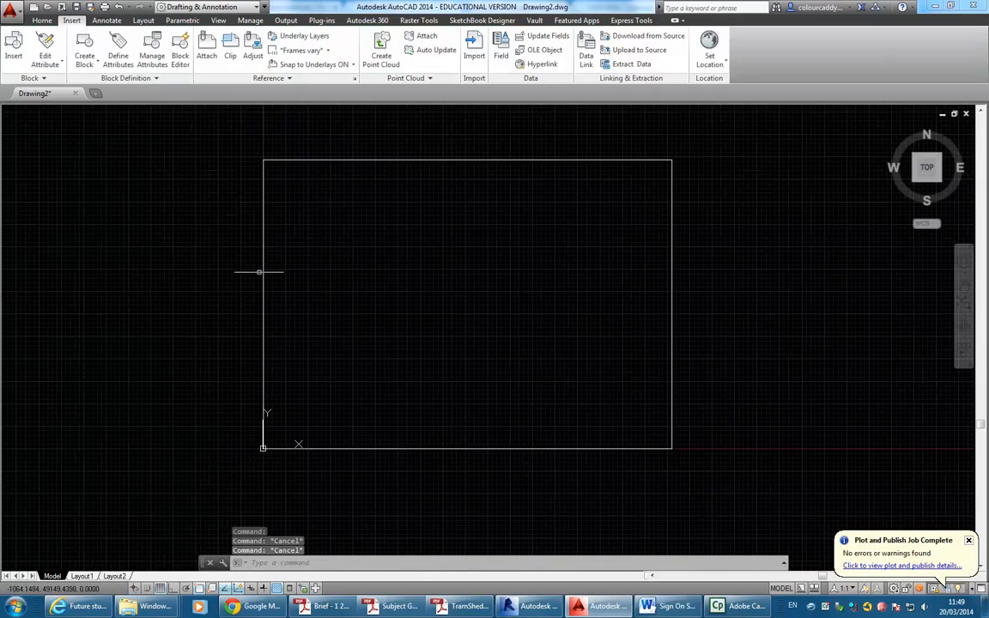
click(262, 270)
scroll(312, 286, up, 4)
scroll(311, 286, down, 2)
scroll(312, 286, up, 2)
Zoom and pan in to the TramSheds building's bottom-left wall corner.
mouse_move(428, 149)
middle_down()
mouse_move(406, 220)
mouse_move(348, 184)
middle_up()
scroll(407, 223, up, 8)
scroll(415, 256, up, 2)
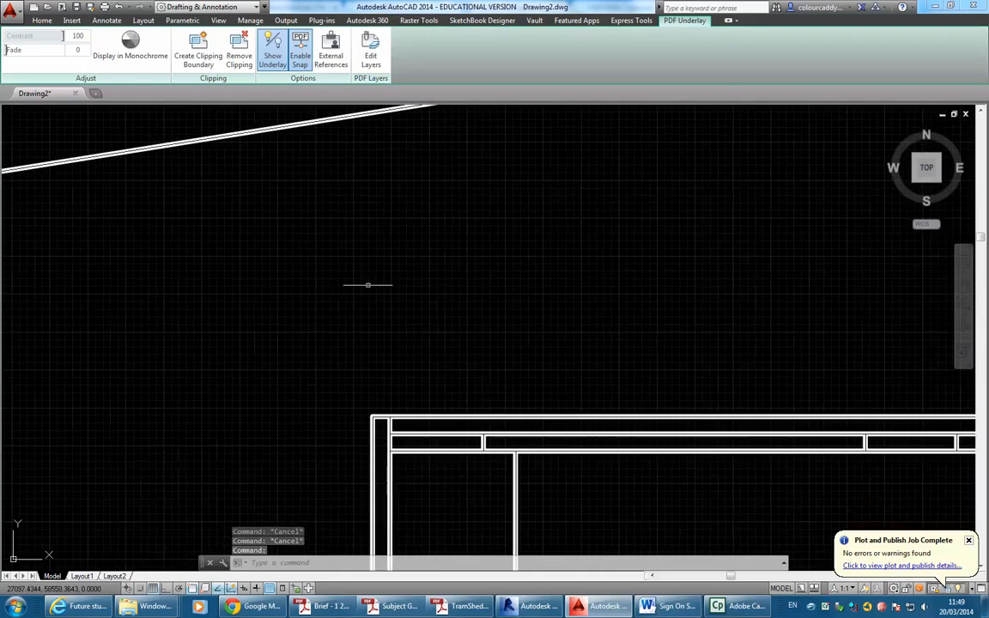
key(Escape)
key(Escape)
scroll(394, 396, down, 11)
scroll(394, 396, up, 6)
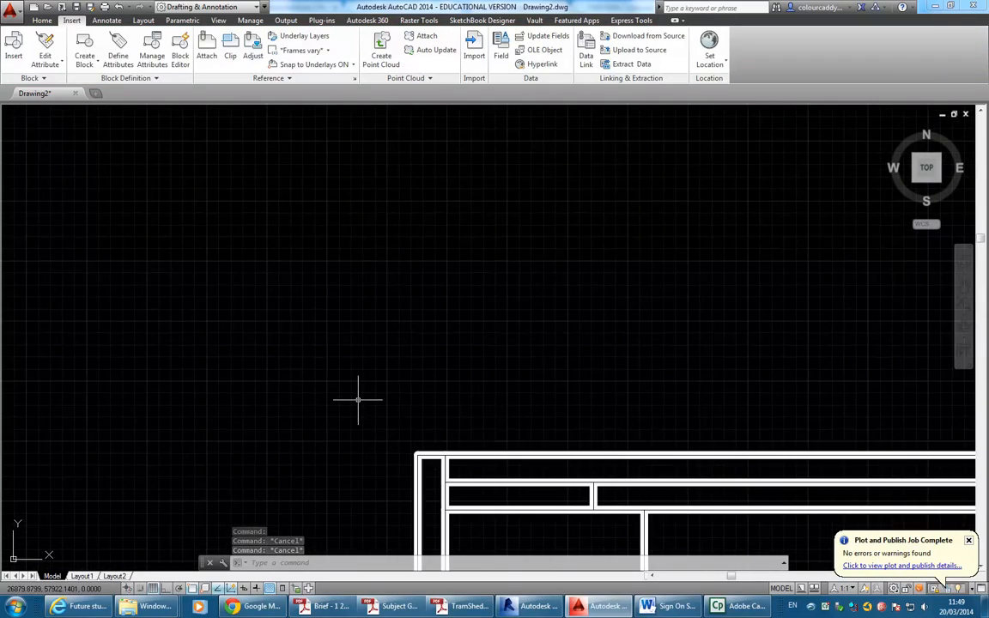
scroll(358, 399, down, 10)
mouse_move(359, 399)
middle_down()
mouse_move(508, 297)
mouse_move(490, 161)
middle_up()
middle_drag(472, 431, 497, 230)
scroll(520, 411, up, 6)
scroll(403, 335, up, 3)
middle_drag(395, 326, 530, 415)
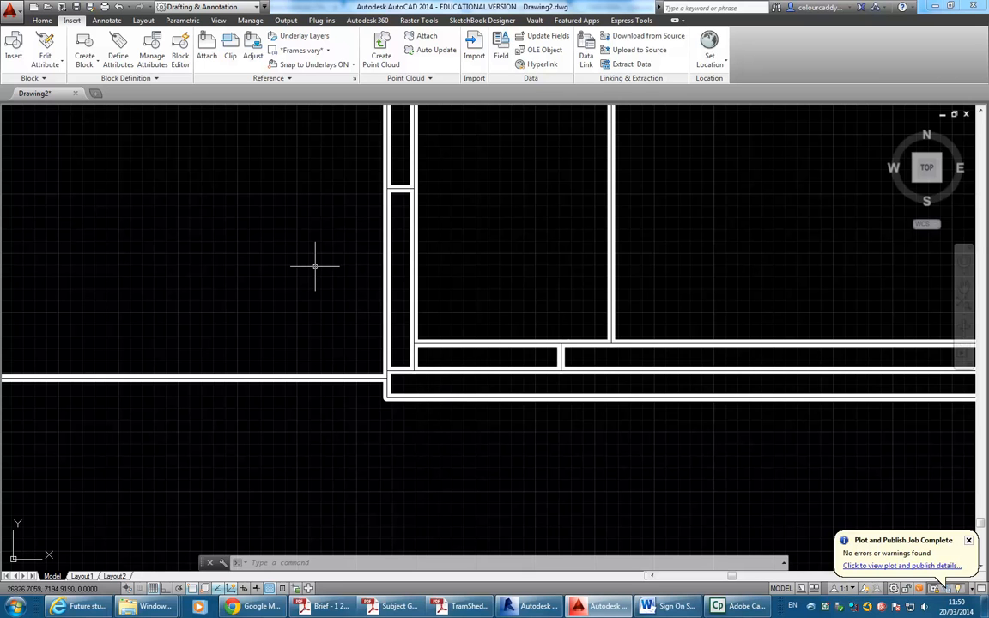
Start a line at the building's wall corner and trace the wall toward its far end.
click(41, 20)
click(12, 47)
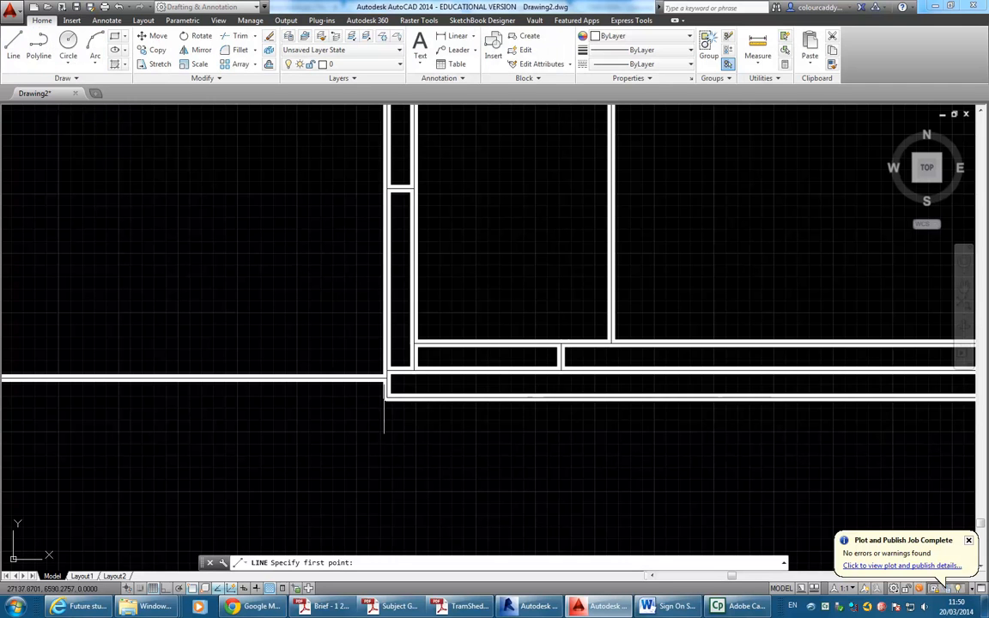
click(386, 397)
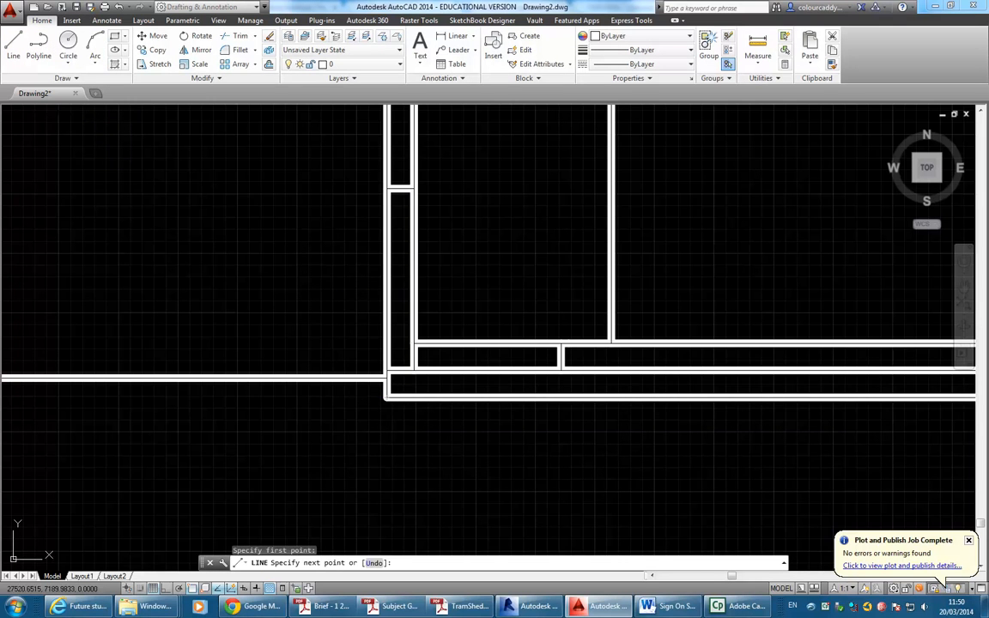
scroll(343, 332, up, 5)
middle_drag(344, 332, 117, 247)
middle_drag(519, 360, 267, 338)
middle_drag(653, 335, 255, 269)
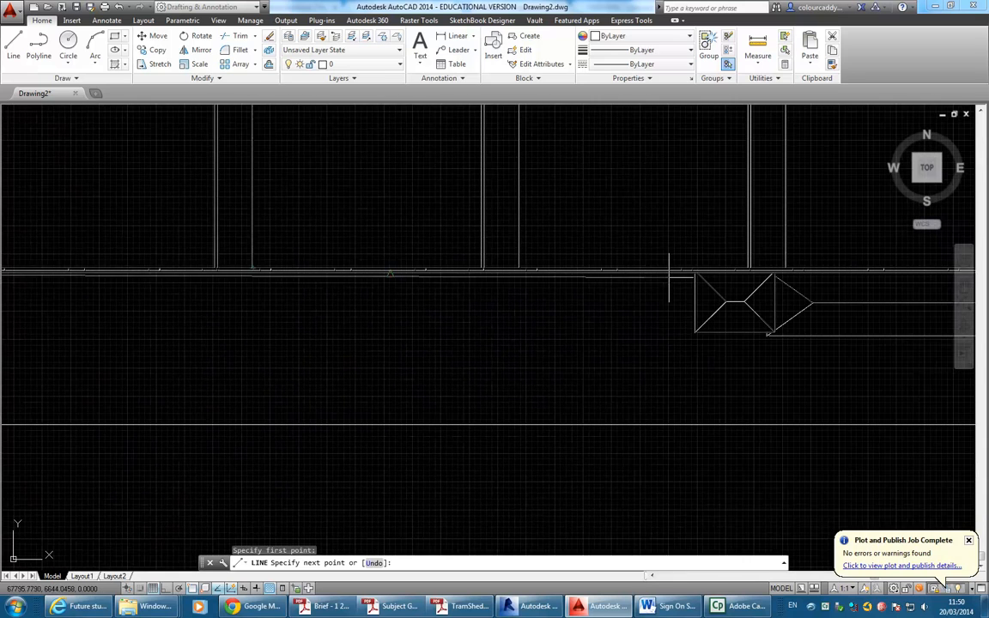
scroll(635, 293, down, 2)
middle_drag(541, 292, 227, 297)
scroll(888, 306, up, 3)
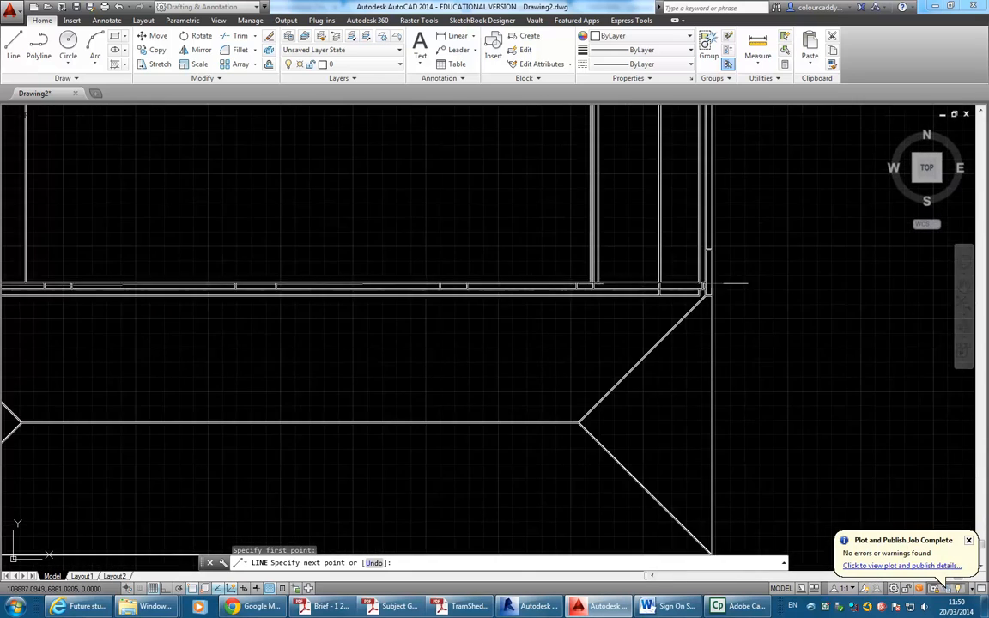
scroll(680, 298, up, 2)
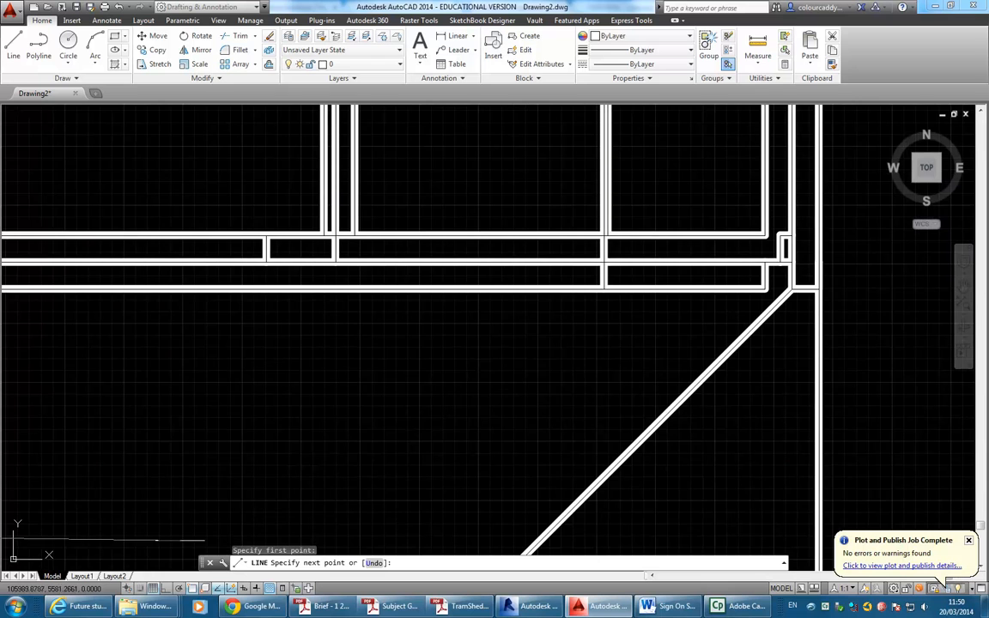
With grid off and Ortho on, place line points at the far wall corner and end the line.
click(153, 588)
click(166, 588)
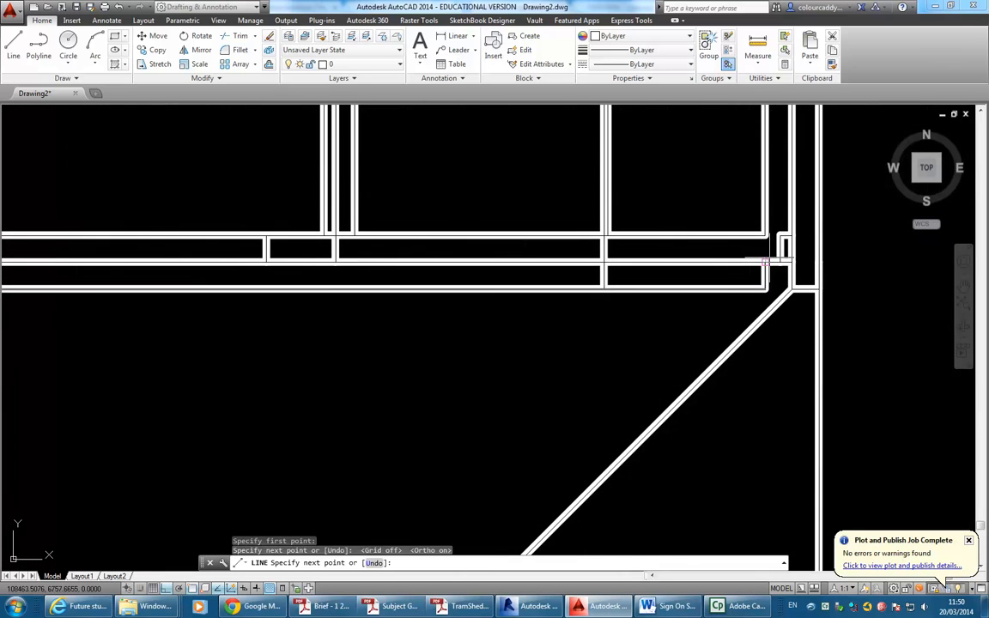
click(783, 276)
click(796, 290)
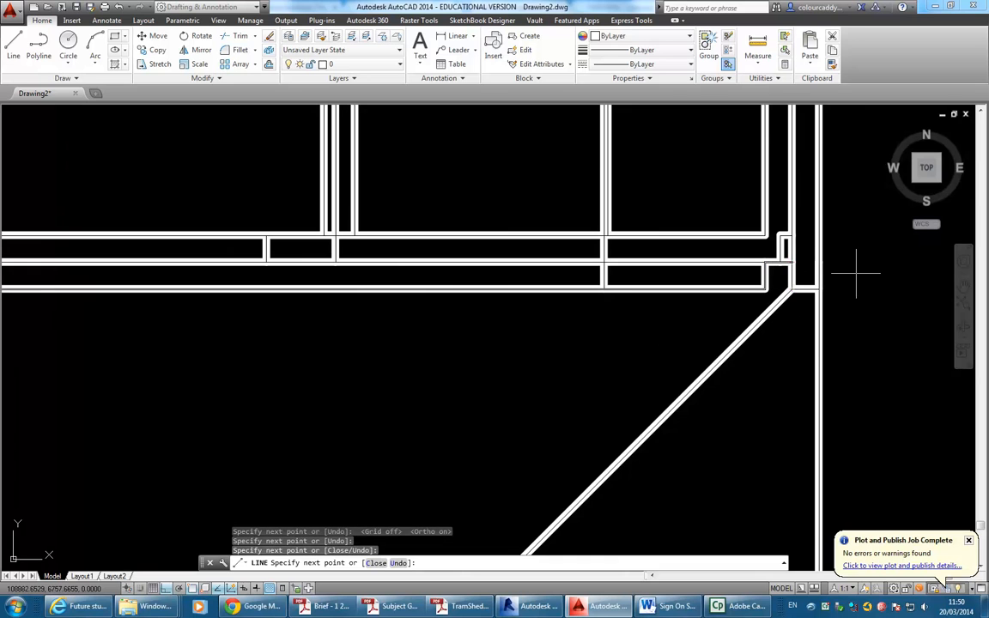
right_click(857, 247)
click(884, 255)
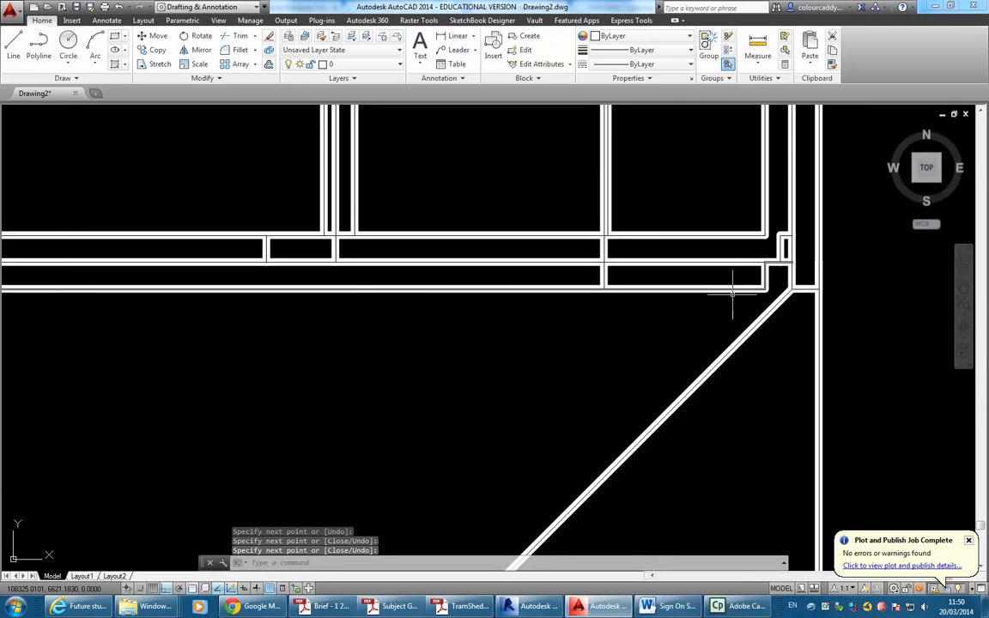
Undo the drawn lines and earlier actions, then zoom out to the empty rectangle.
scroll(619, 331, down, 2)
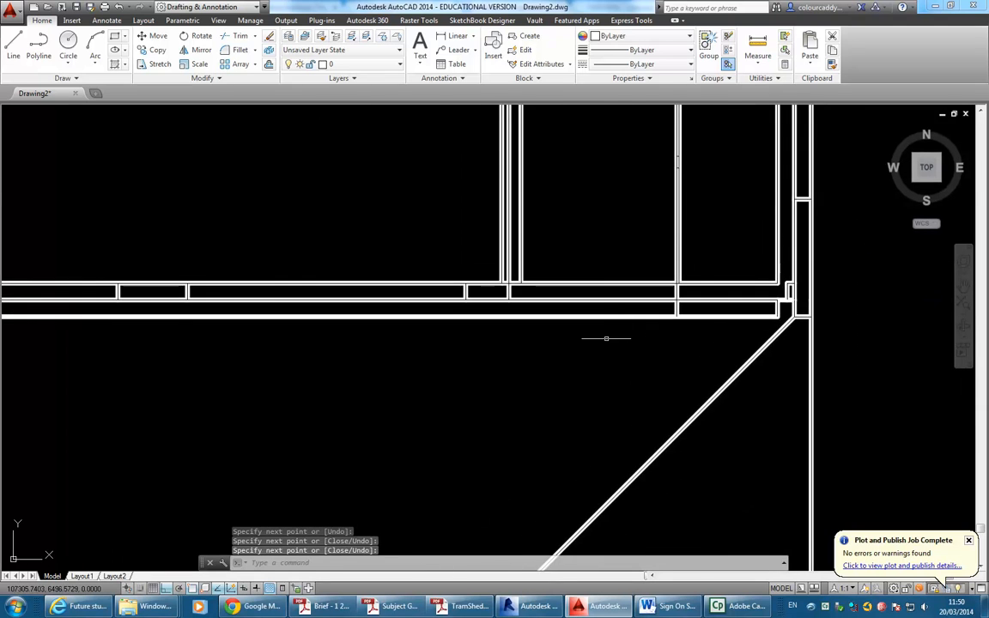
scroll(422, 254, down, 2)
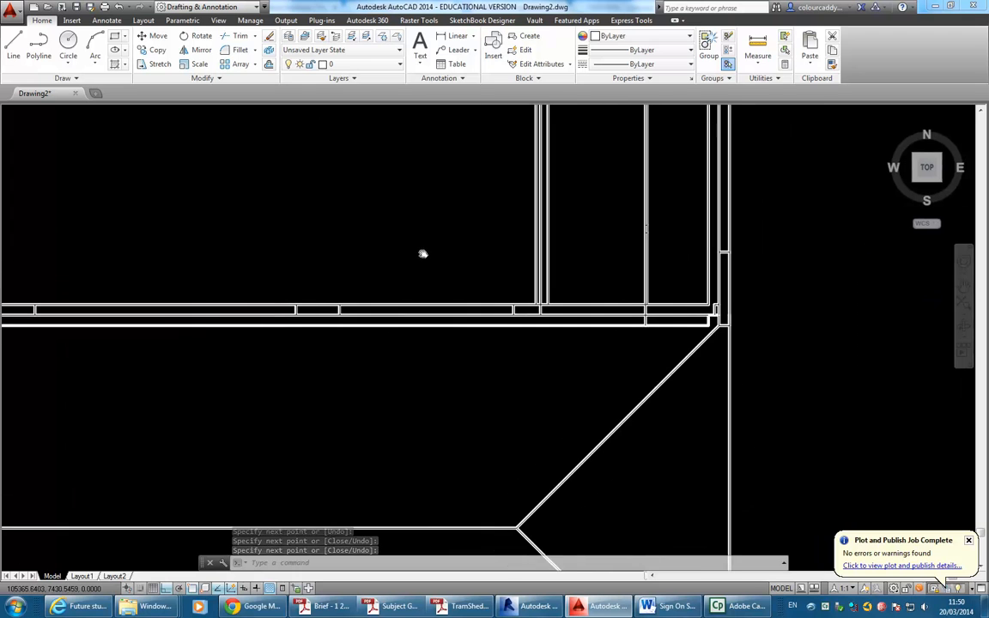
click(120, 6)
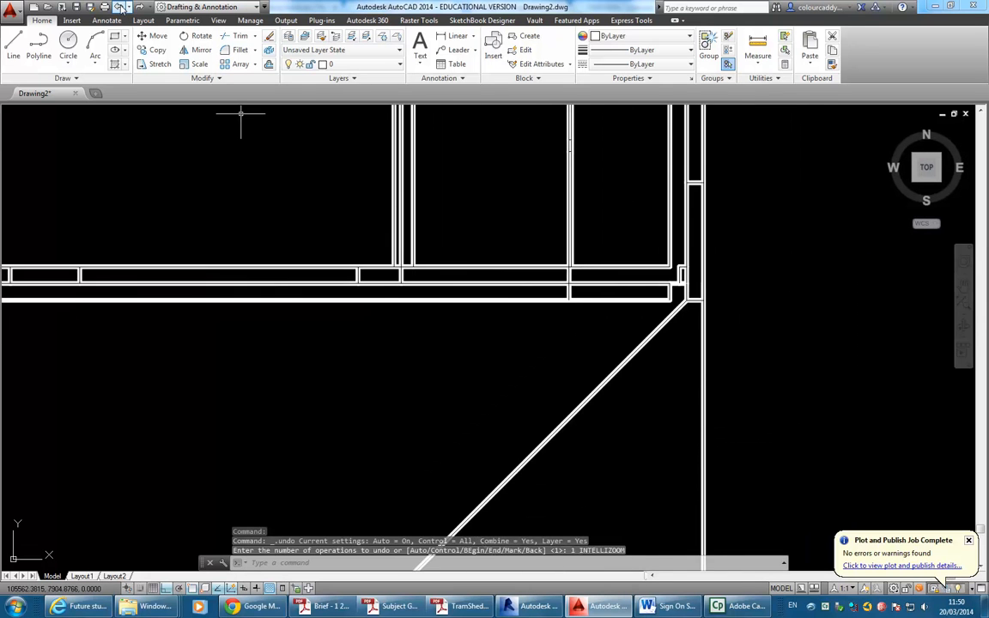
click(119, 7)
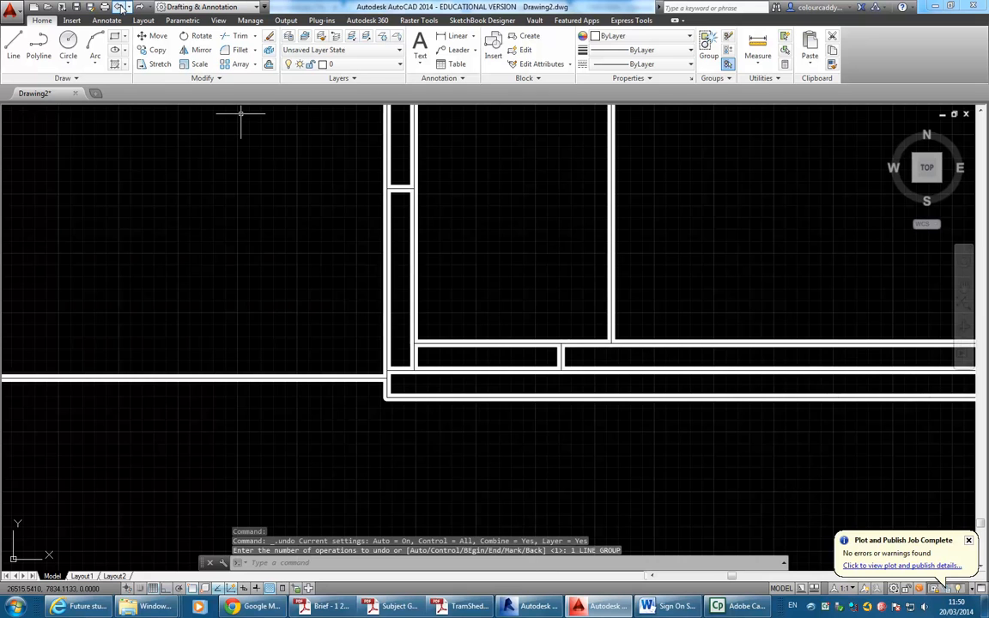
click(120, 7)
click(120, 6)
scroll(389, 217, down, 4)
middle_drag(430, 259, 372, 367)
scroll(375, 360, down, 2)
scroll(417, 322, up, 4)
scroll(425, 336, down, 2)
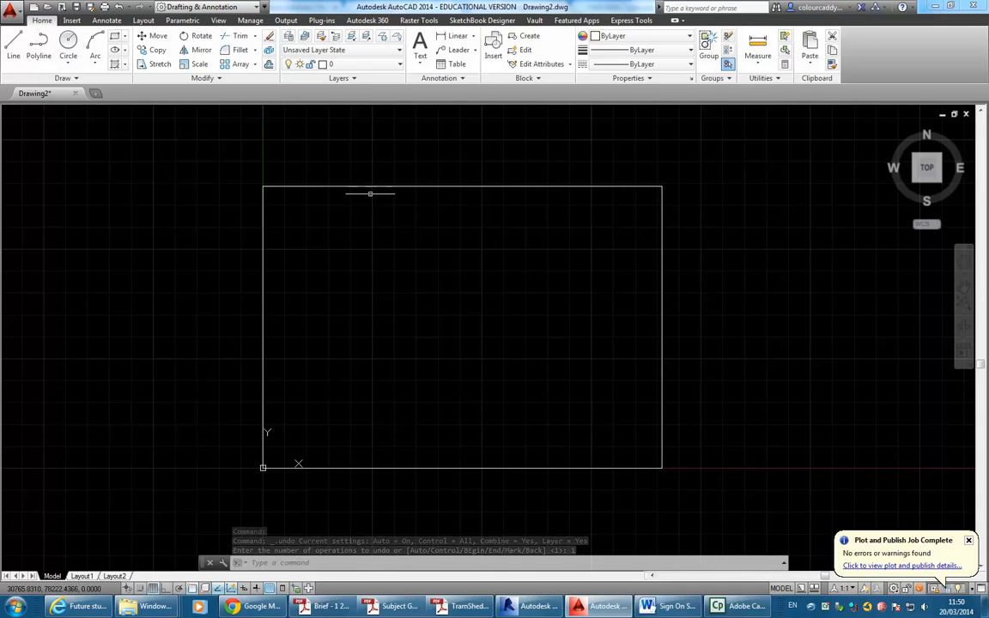
Bring Acrobat forward, then search the Start menu for 'photoshop' and launch Adobe Photoshop CS6.
mouse_move(736, 608)
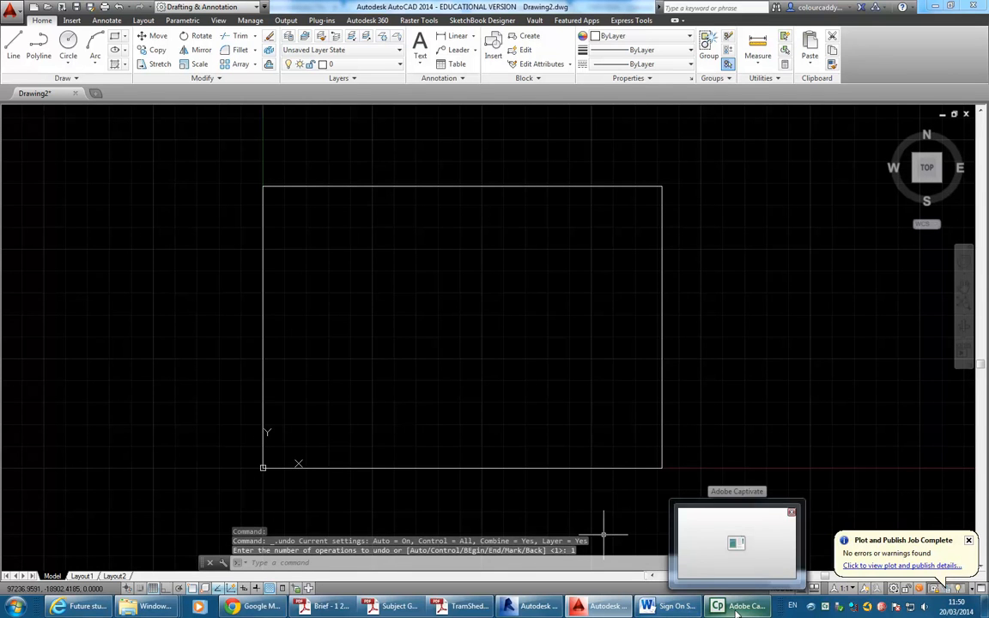
click(466, 606)
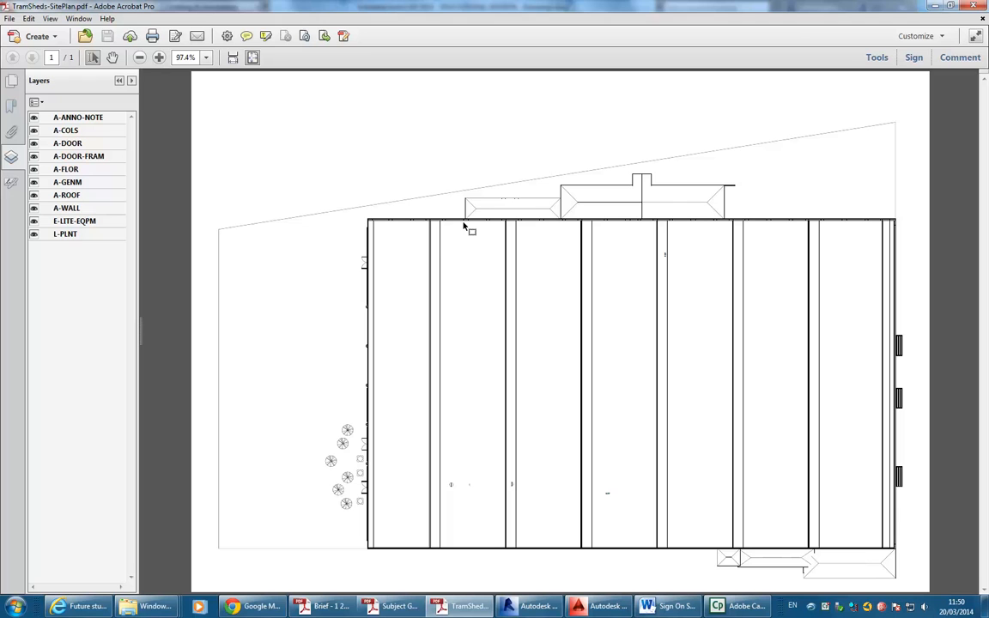
click(16, 605)
click(52, 580)
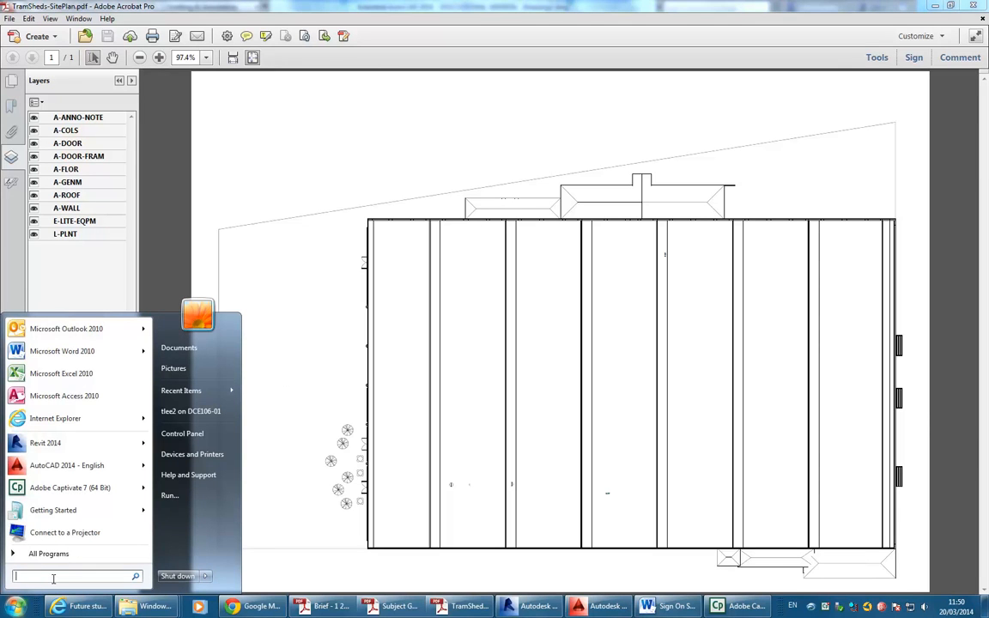
text(phot)
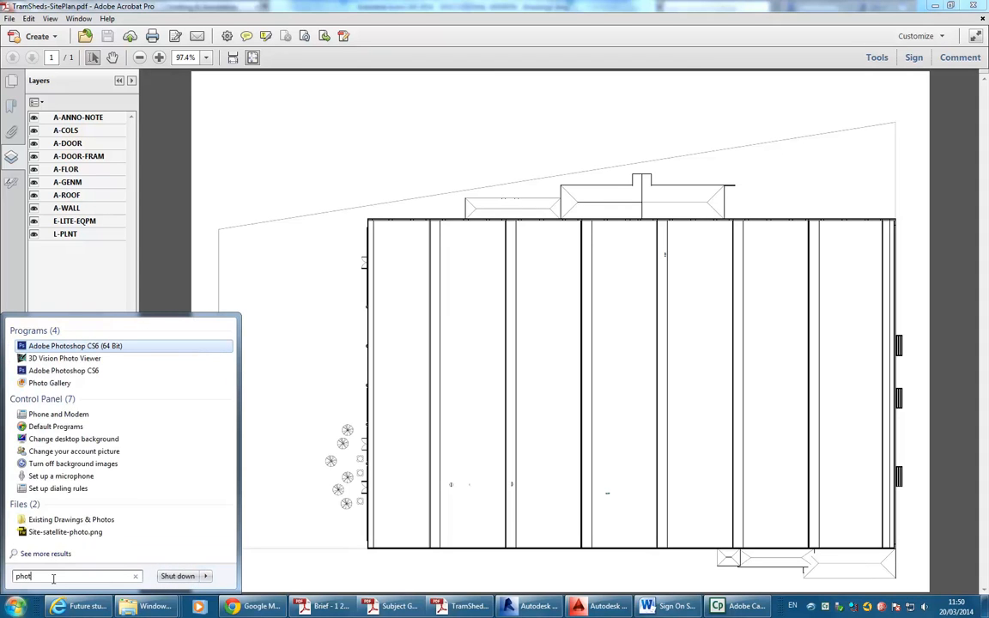
text(osh)
text(op)
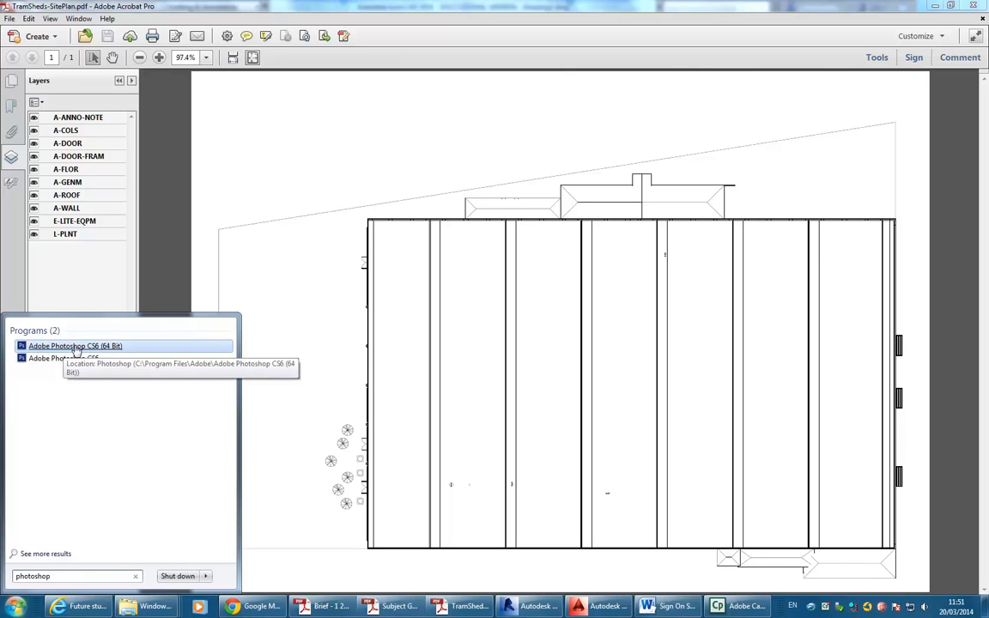
click(71, 359)
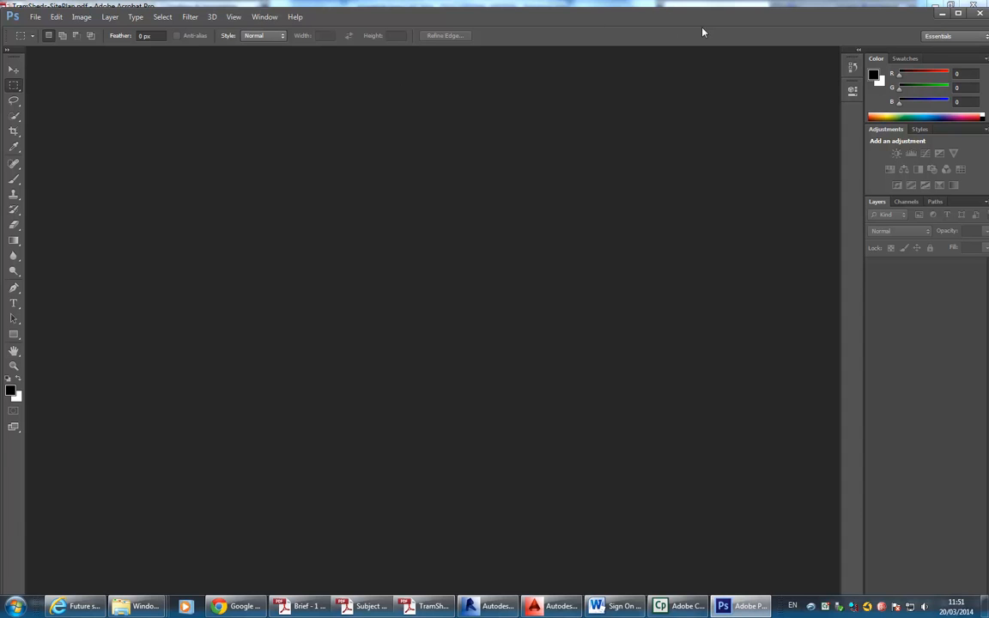
Maximize Photoshop and open the File Open dialog on the personal home drive.
click(958, 13)
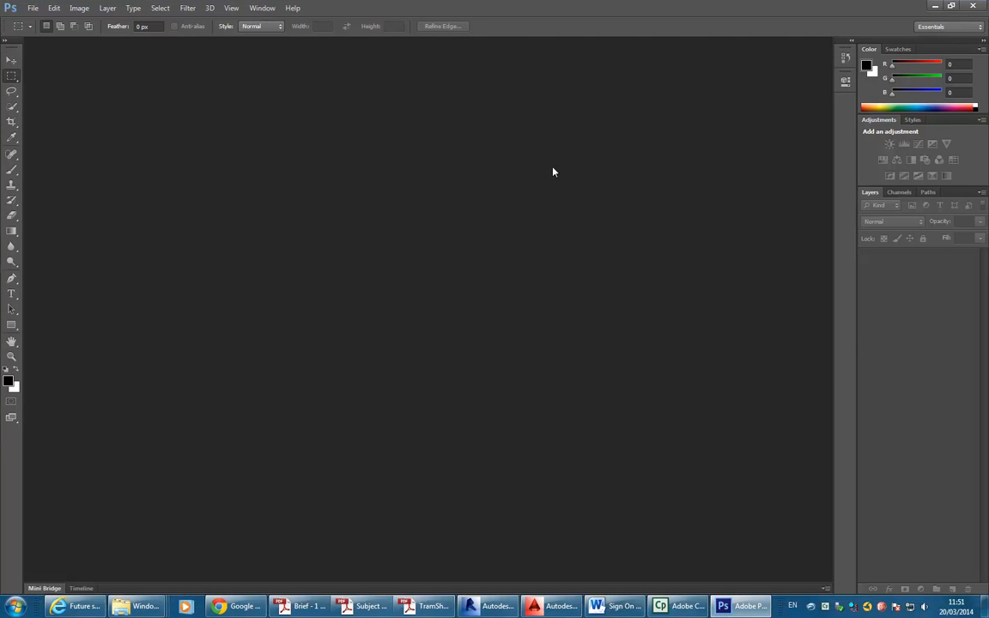
click(32, 8)
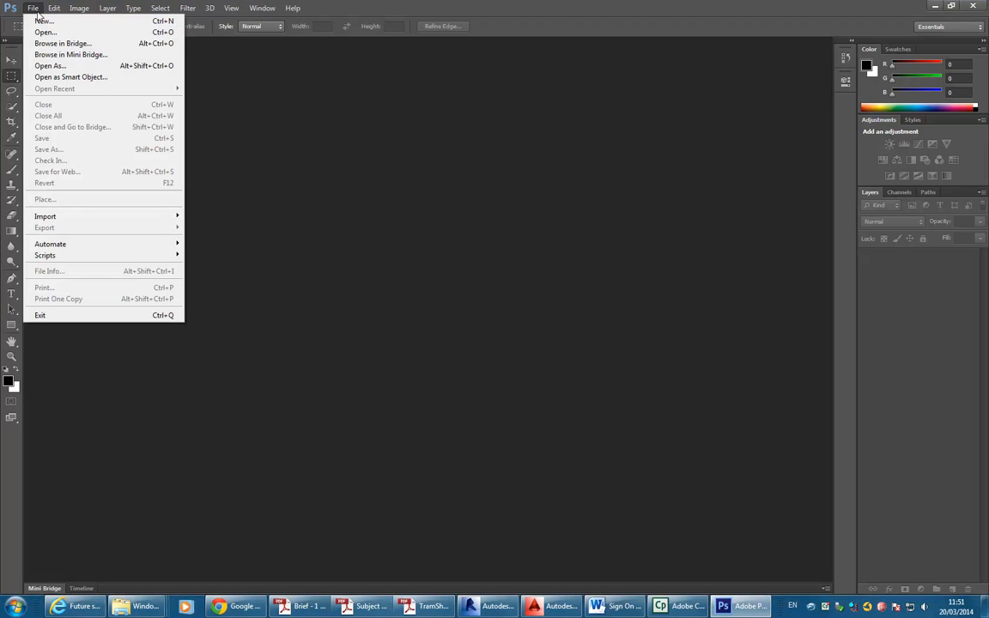
click(40, 32)
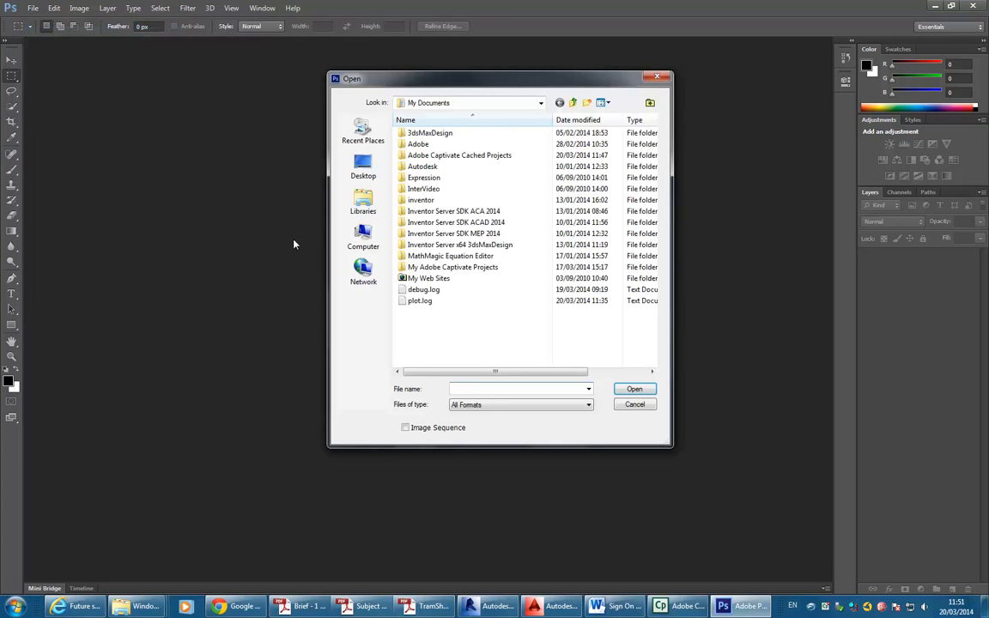
click(541, 103)
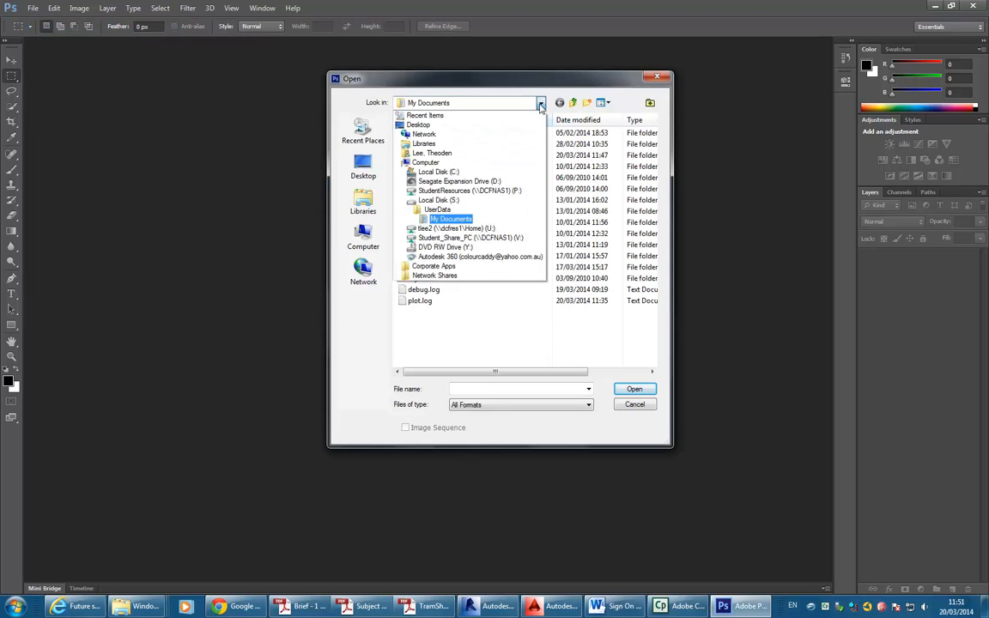
click(502, 192)
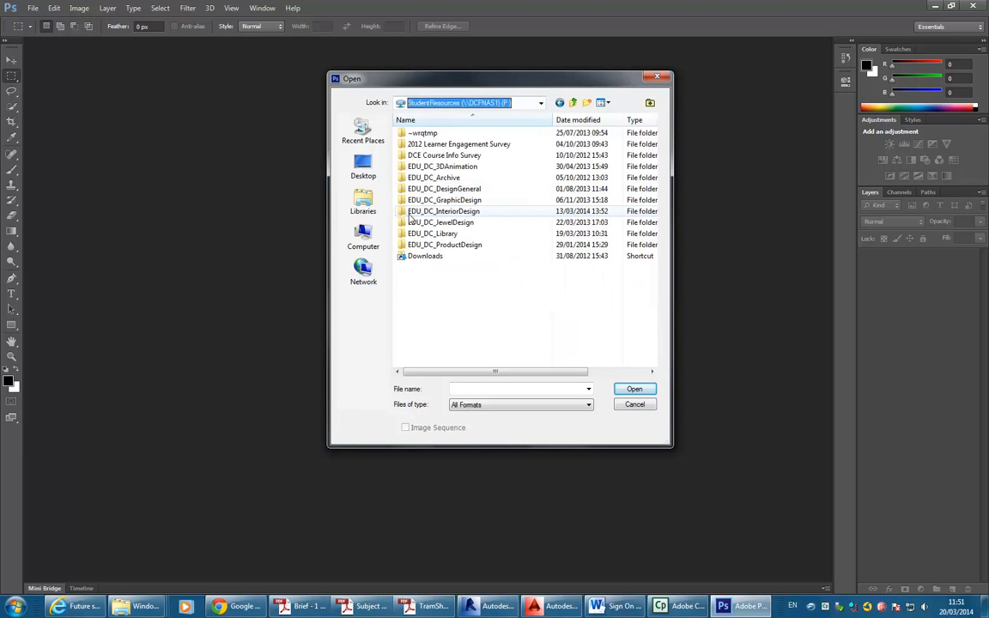
click(542, 103)
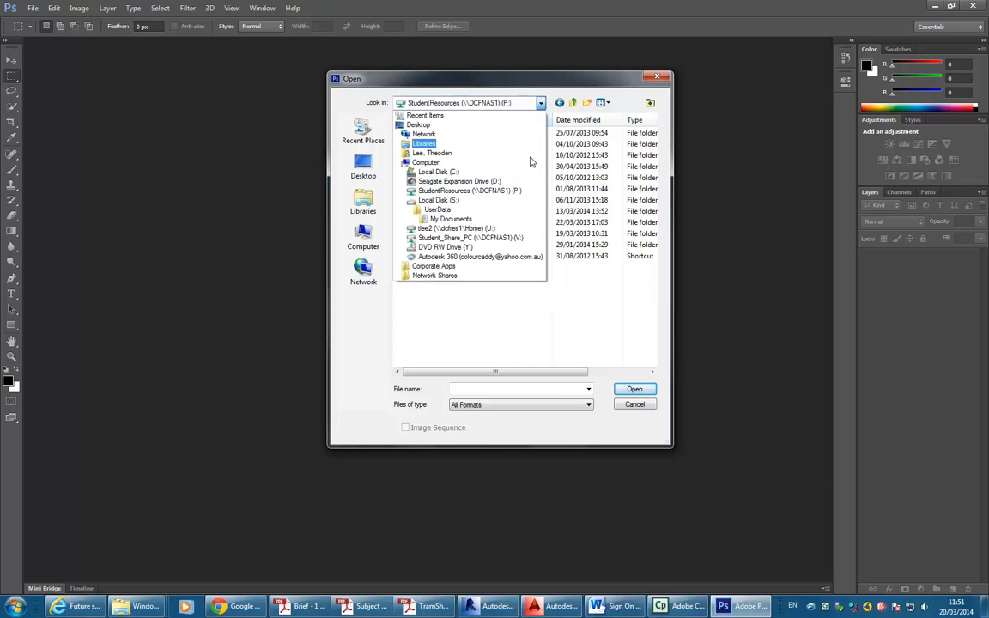
click(446, 215)
Open TramSheds-SitePlan.pdf from the 2014 > BD3 IDST302A folder.
double_click(434, 165)
double_click(428, 144)
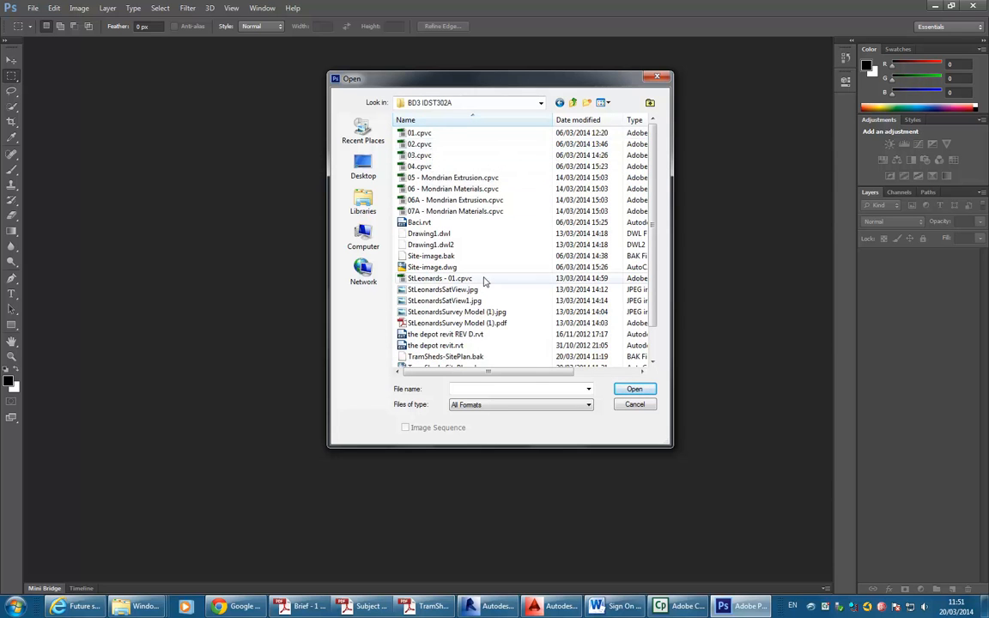
click(439, 278)
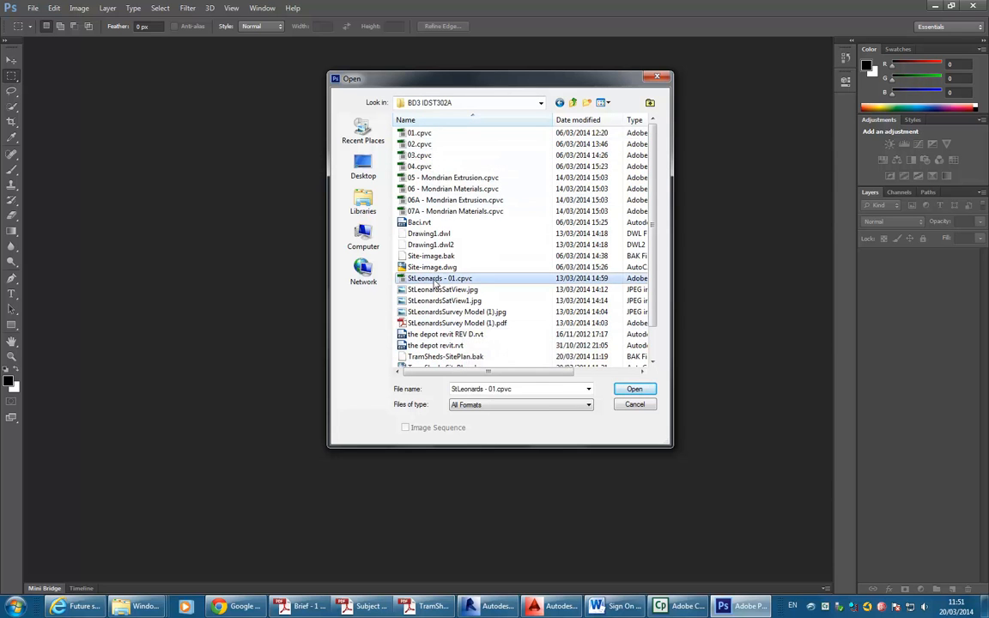
scroll(437, 348, down, 1)
click(438, 357)
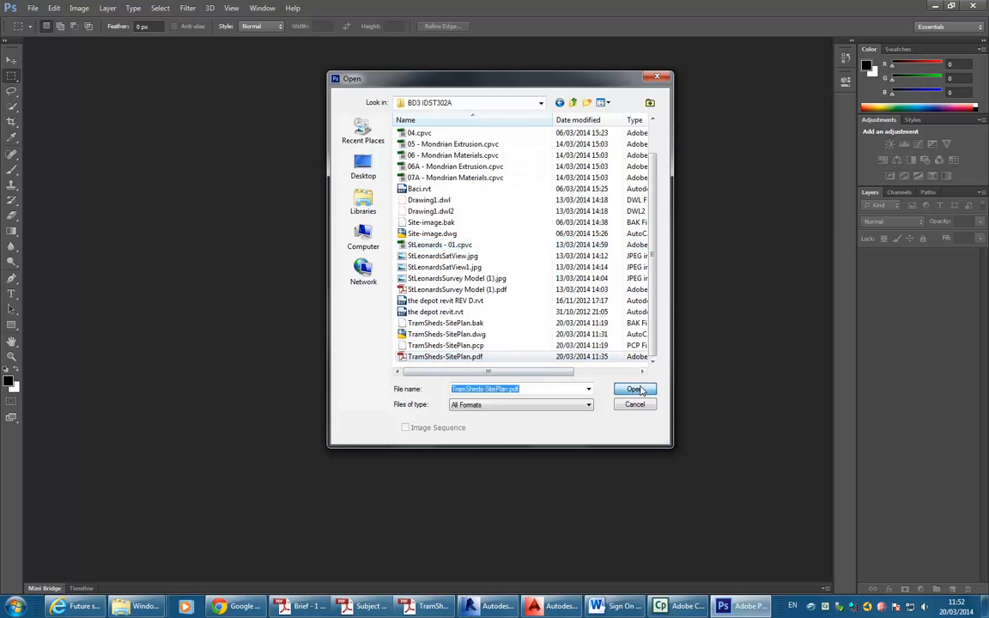
click(635, 389)
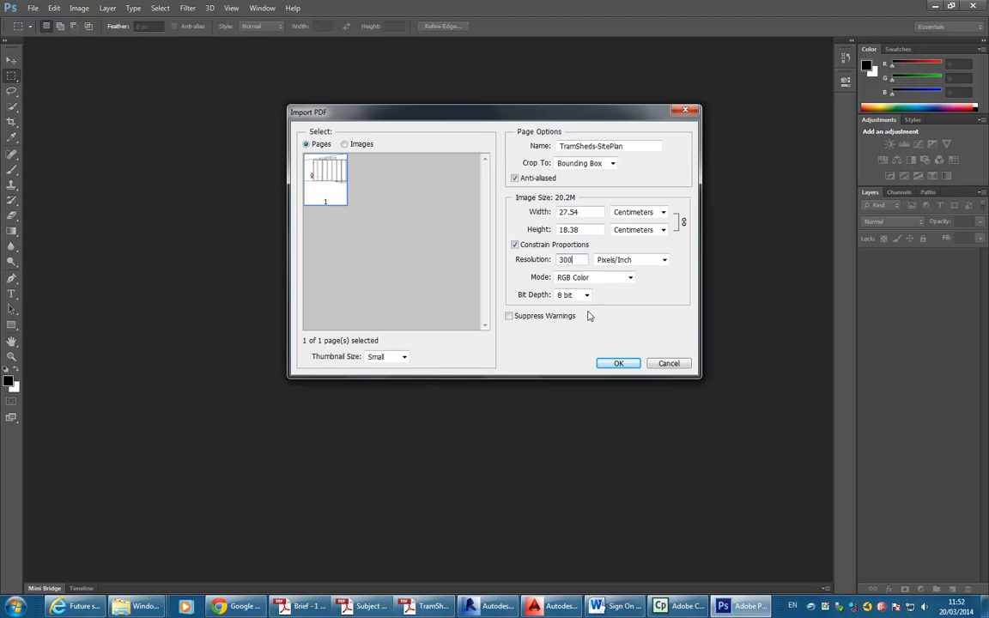
Import the PDF page at 27.54 × 18.38 cm, 300 pixels/inch, and zoom to inspect the linework.
click(618, 365)
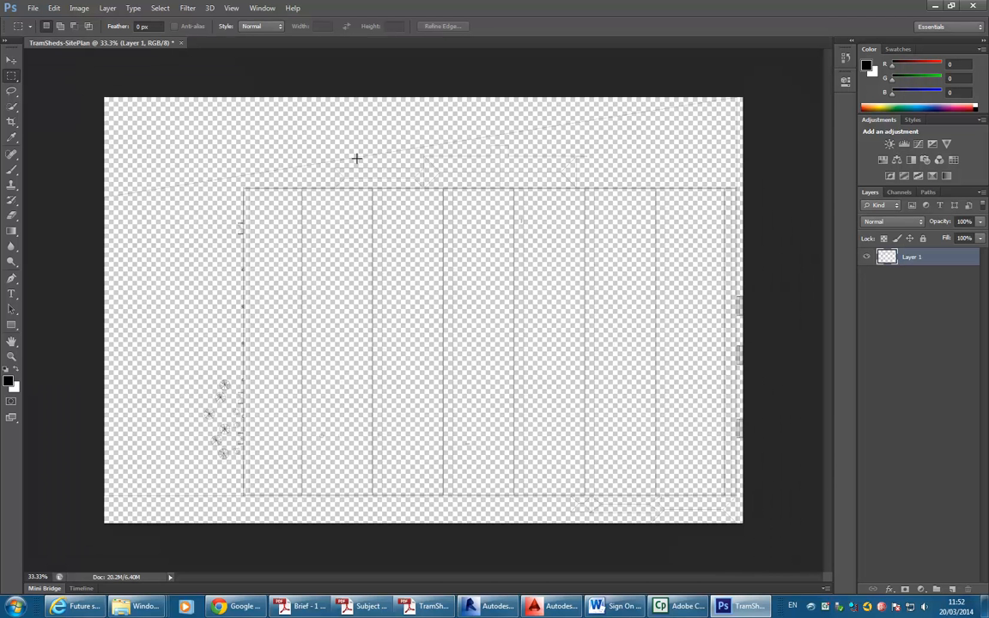
alt+scroll(271, 142, up, 12)
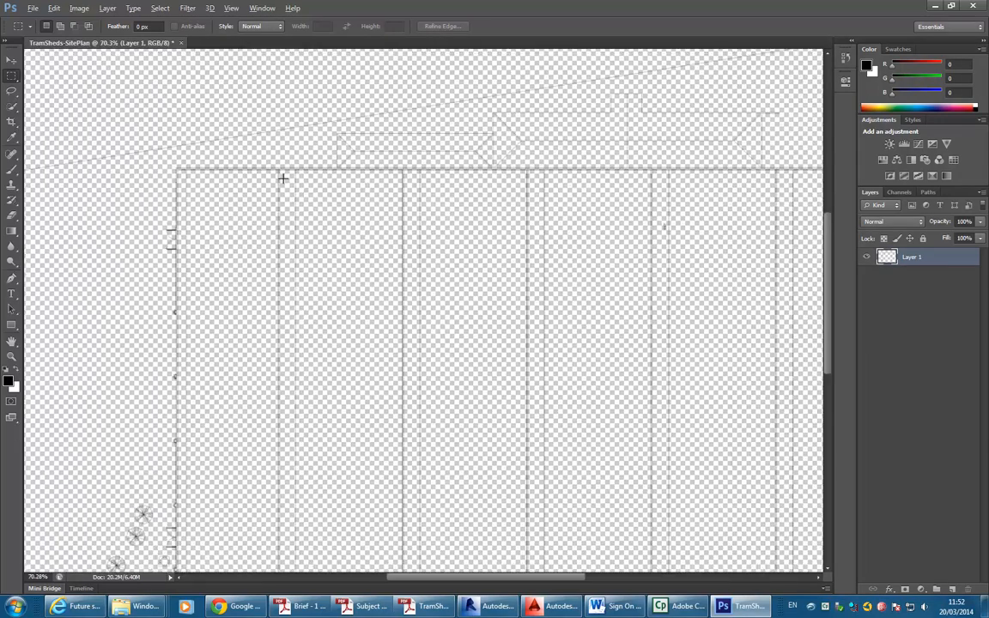
alt+scroll(358, 251, up, 8)
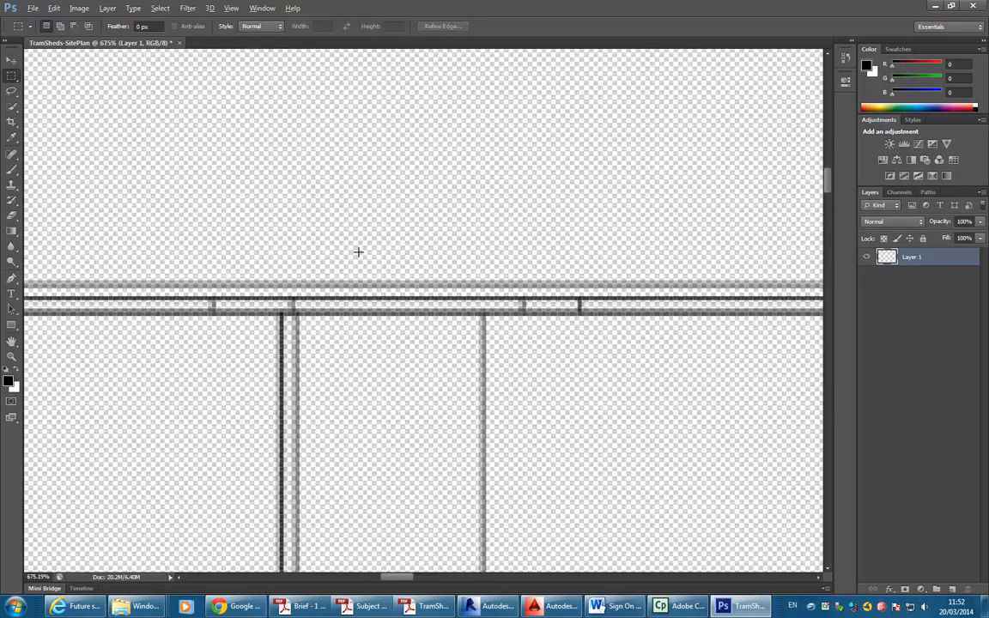
alt+scroll(200, 338, up, 1)
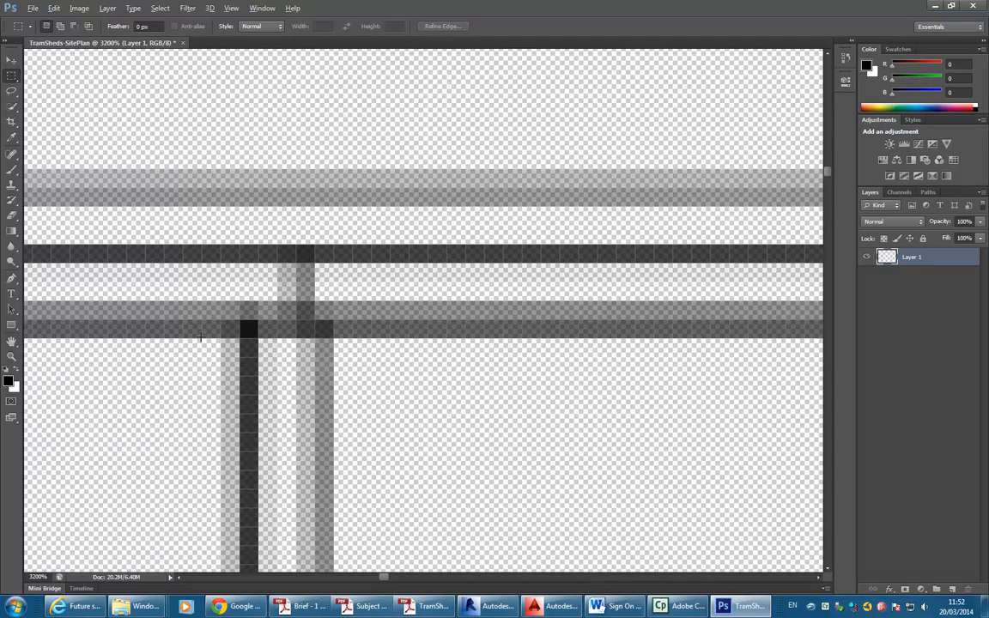
alt+scroll(200, 337, down, 10)
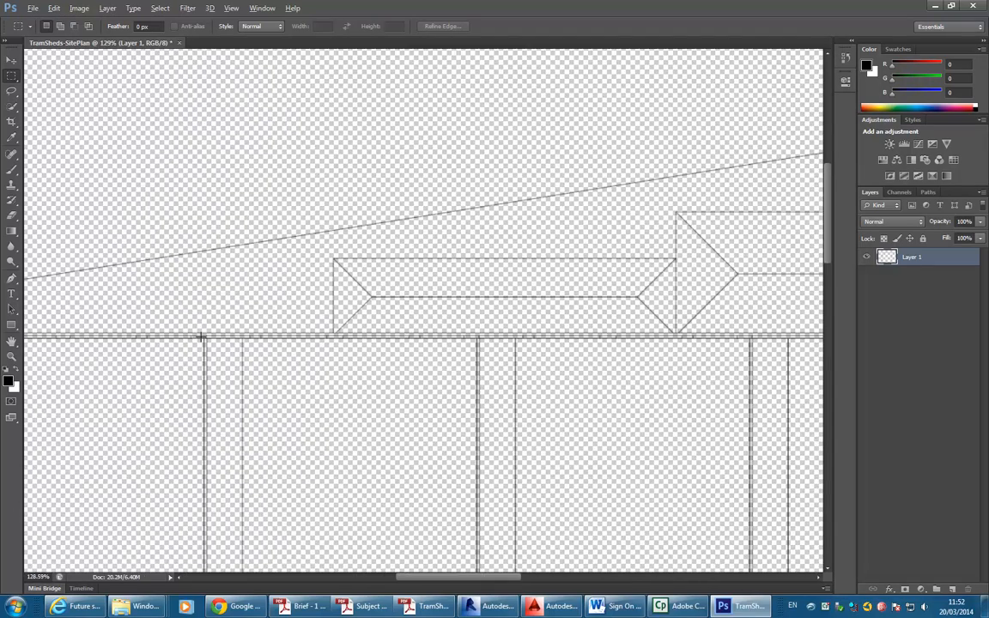
alt+scroll(296, 309, down, 5)
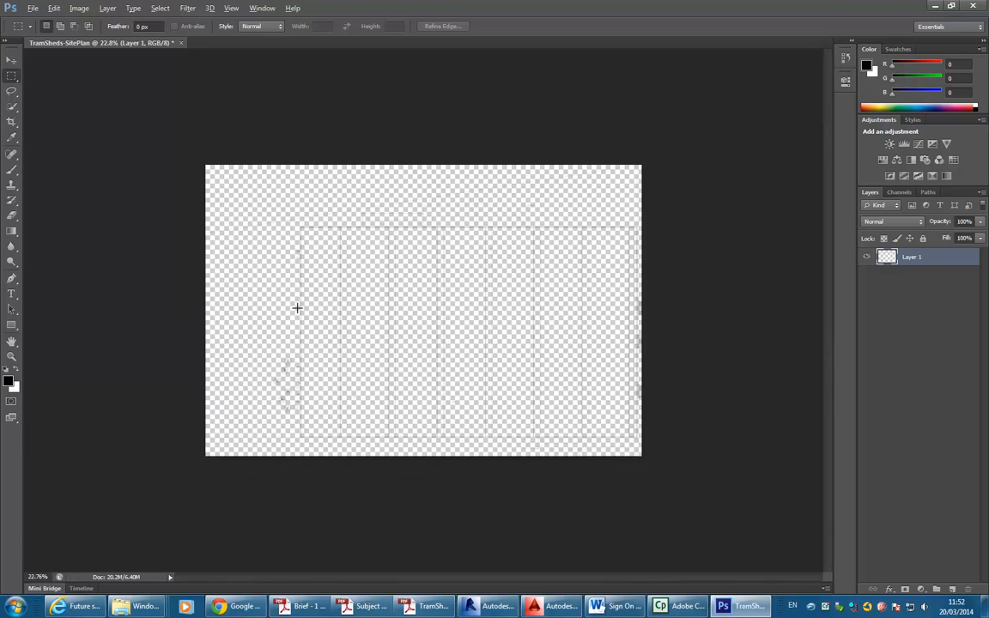
key(alt)
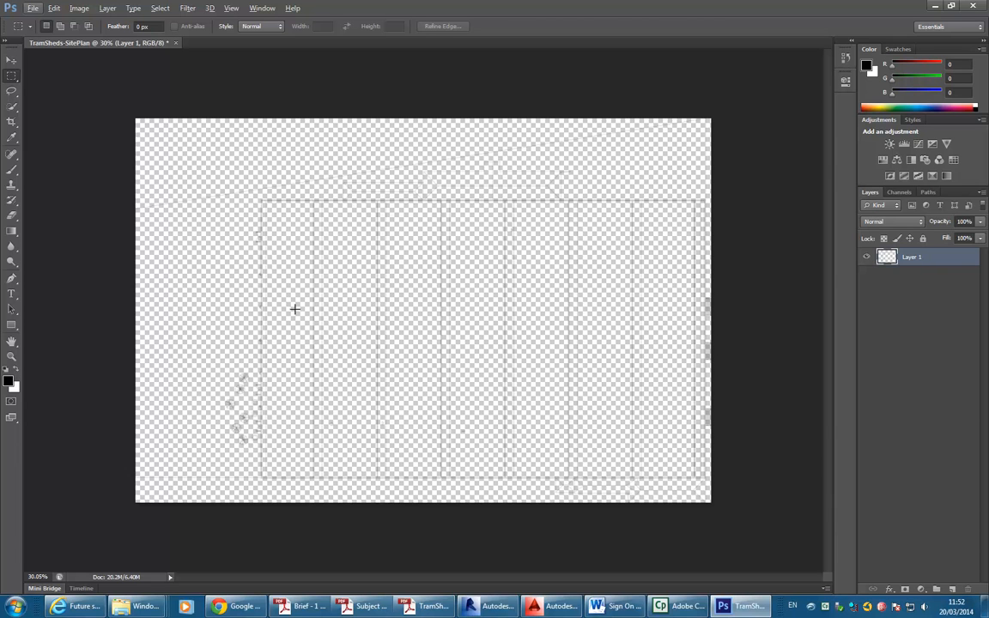
Save the plan with Save As in JPEG format as TramSheds-SitePlan.jpg at High quality.
click(32, 8)
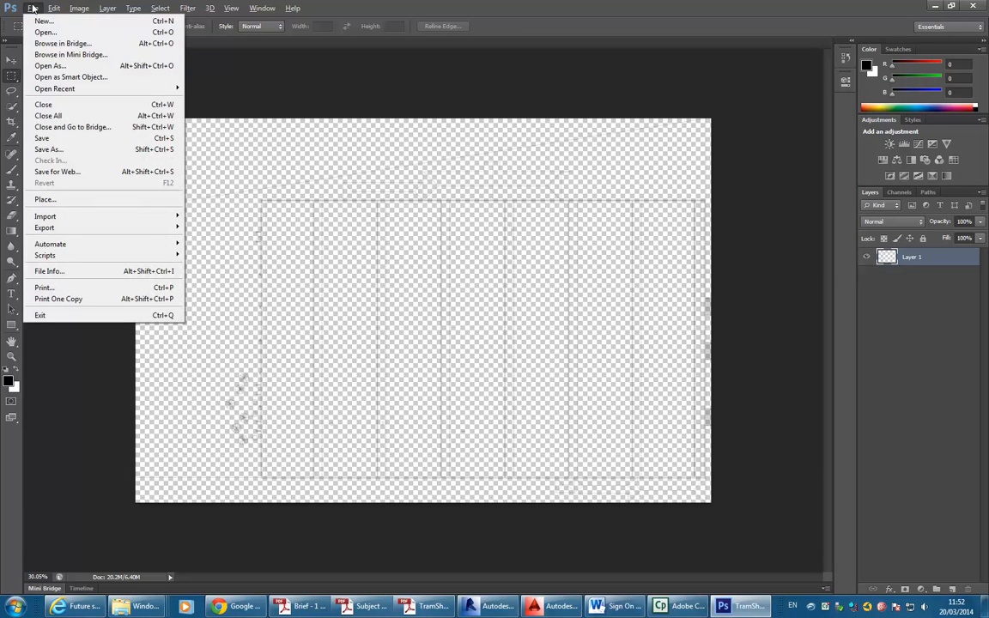
click(55, 150)
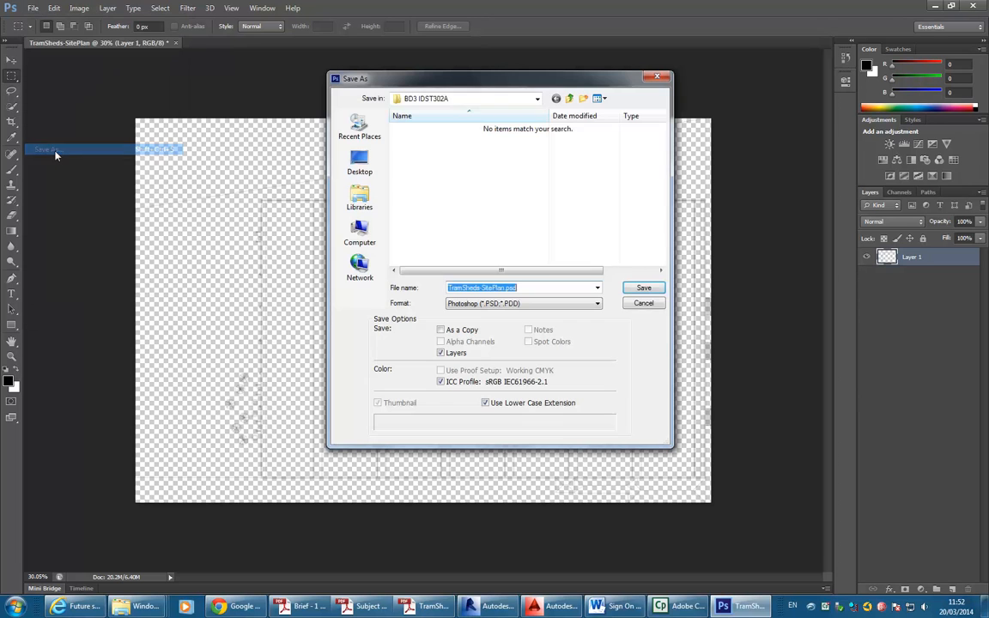
click(538, 303)
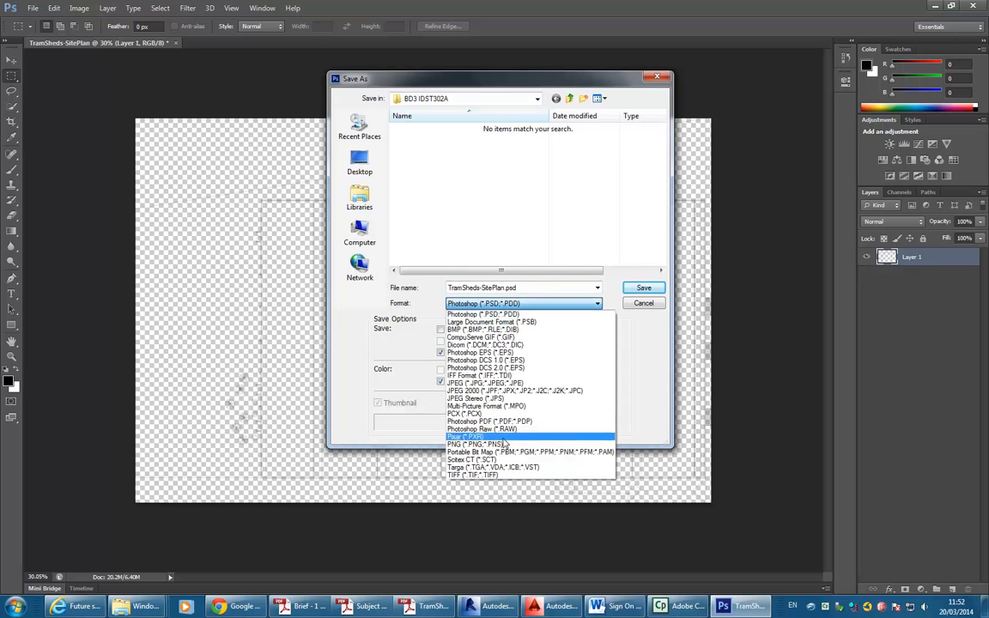
click(485, 383)
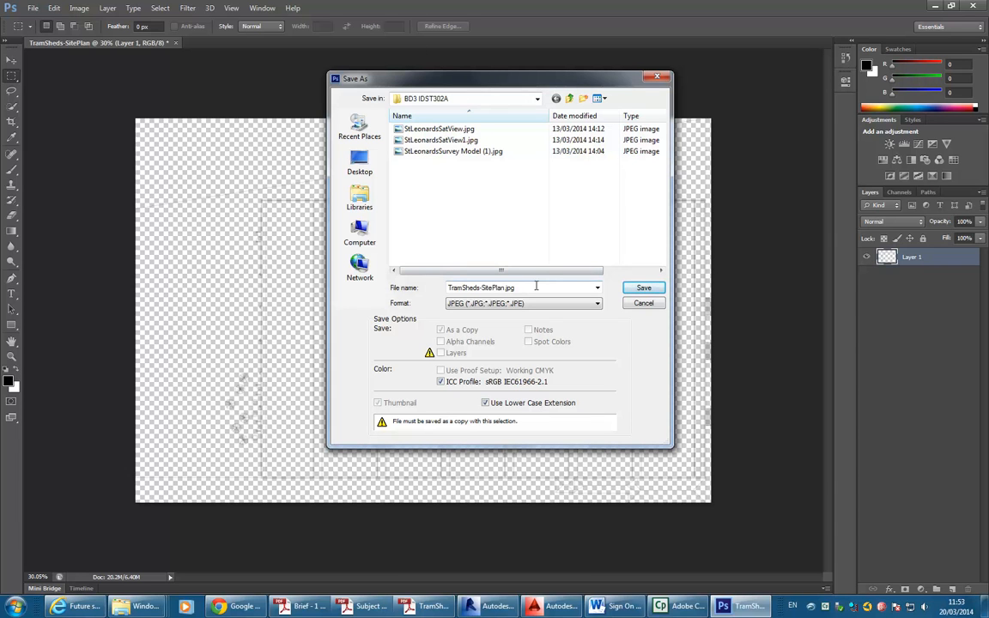
click(642, 287)
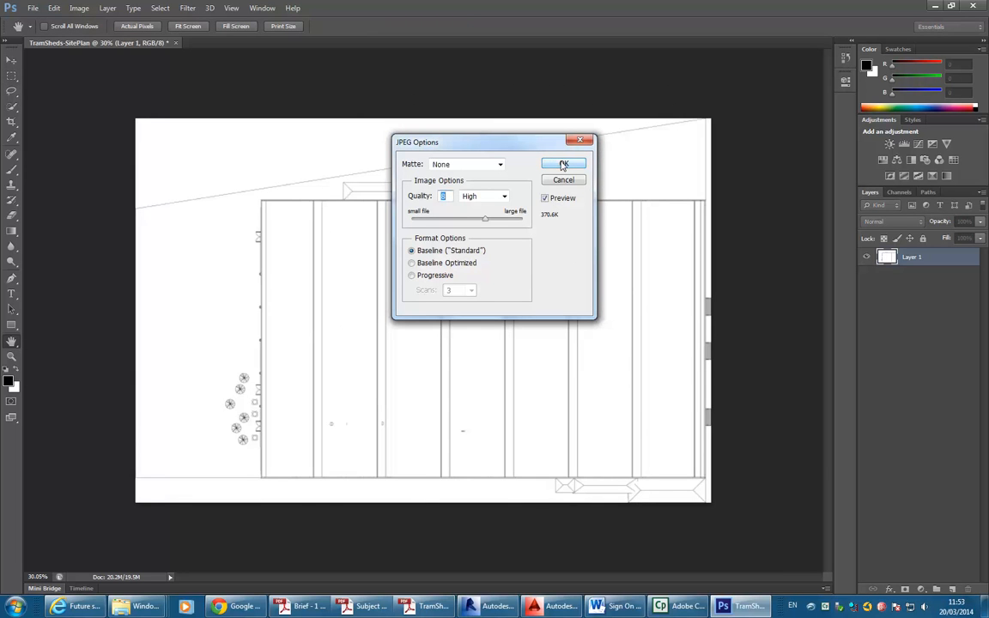
click(564, 165)
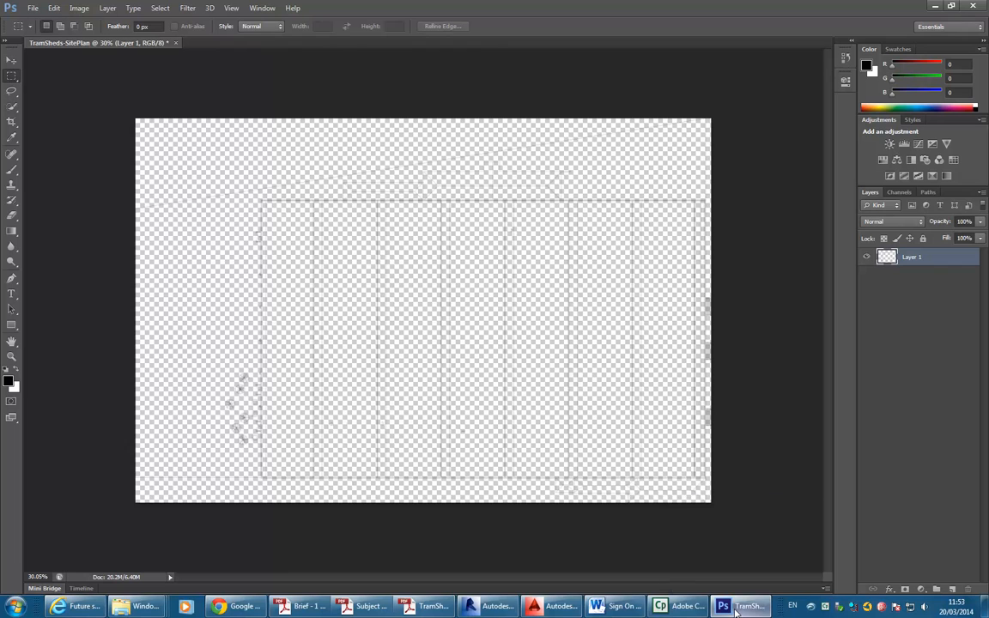
In Revit, create a new project template based on the Architectural Template.
mouse_move(563, 611)
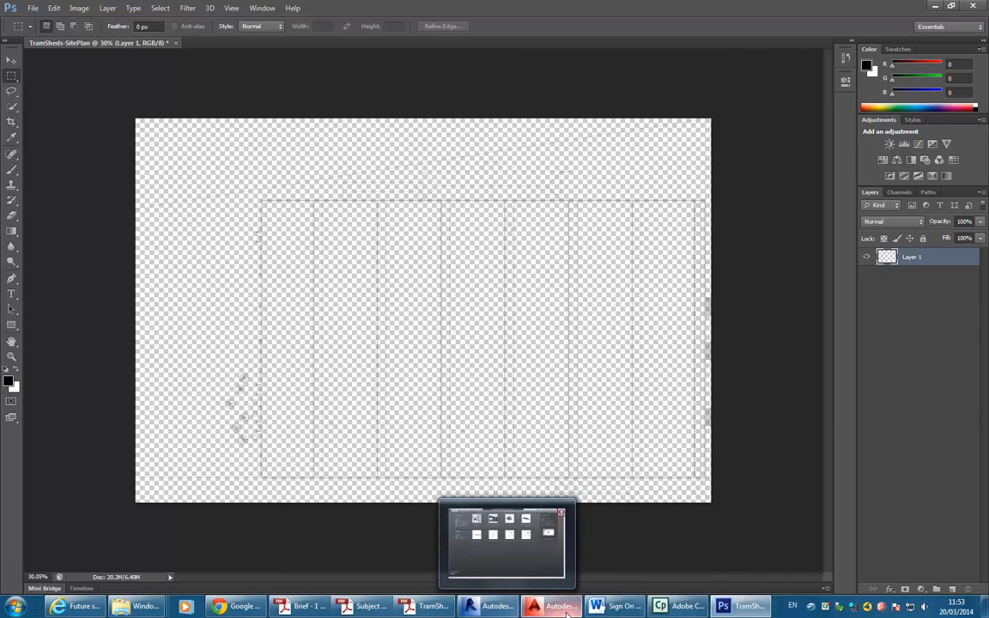
click(486, 609)
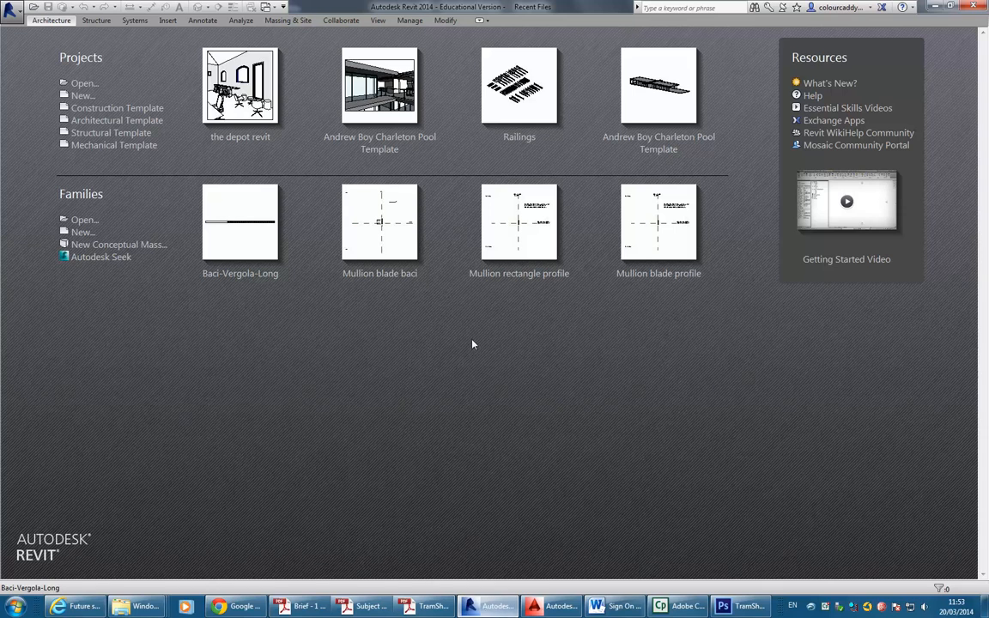
click(84, 95)
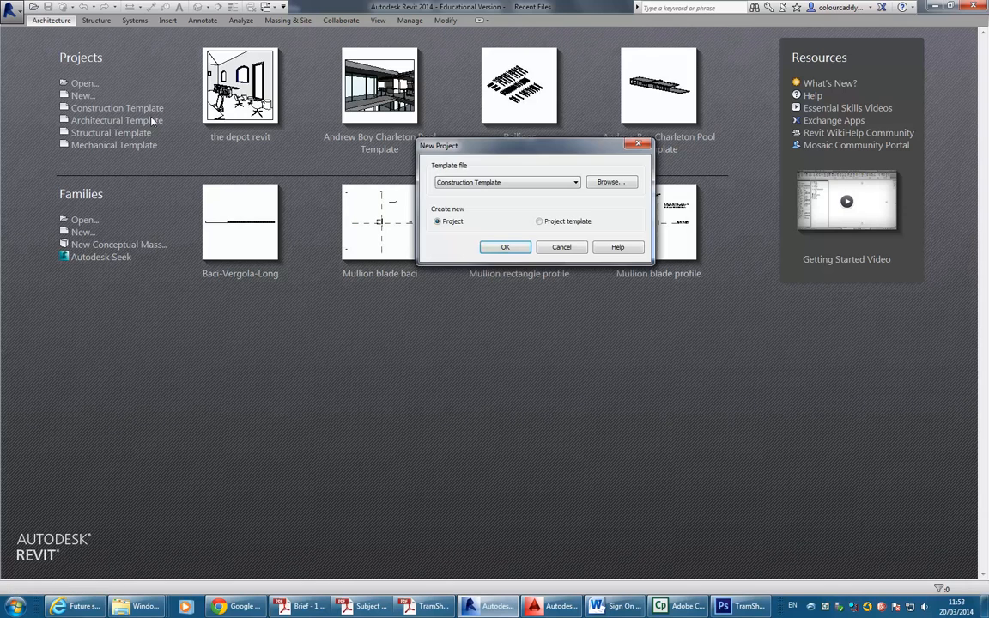
click(536, 220)
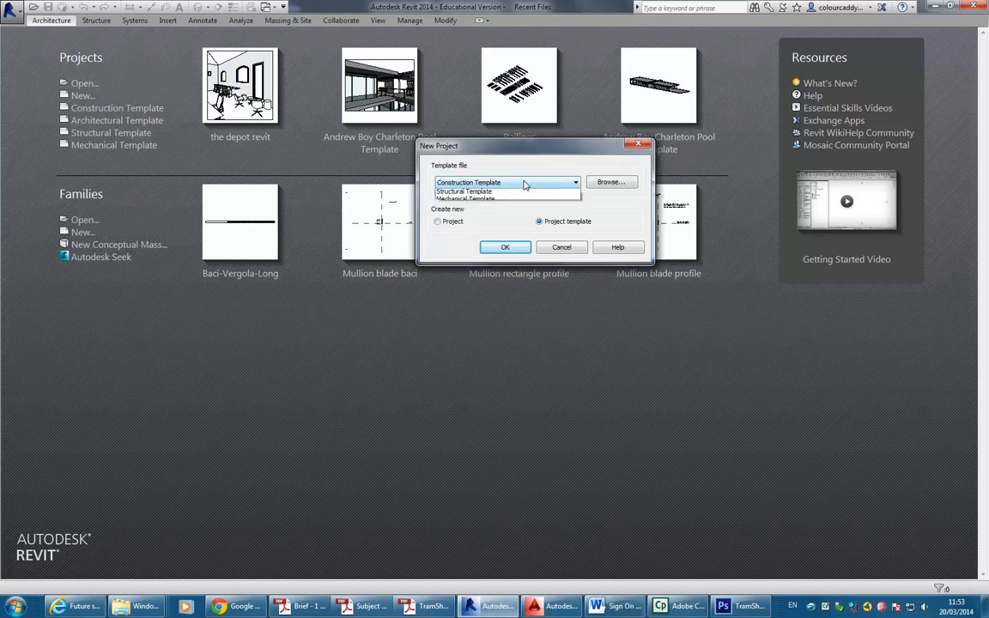
click(506, 182)
click(468, 207)
click(505, 247)
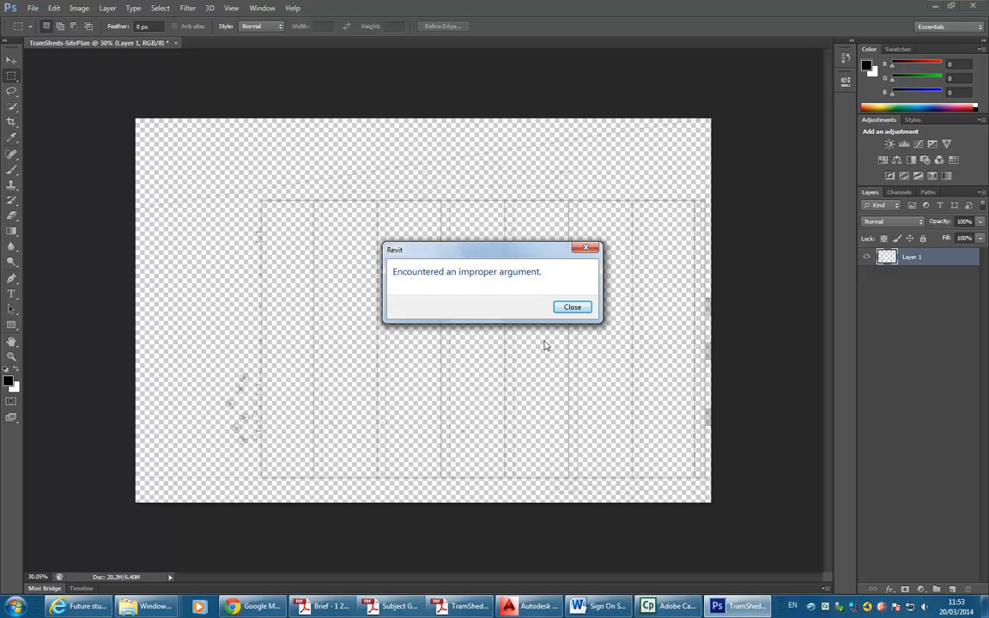
Dismiss Revit's crash errors and minimize Photoshop, Acrobat, AutoCAD and Google Maps.
click(569, 308)
click(597, 332)
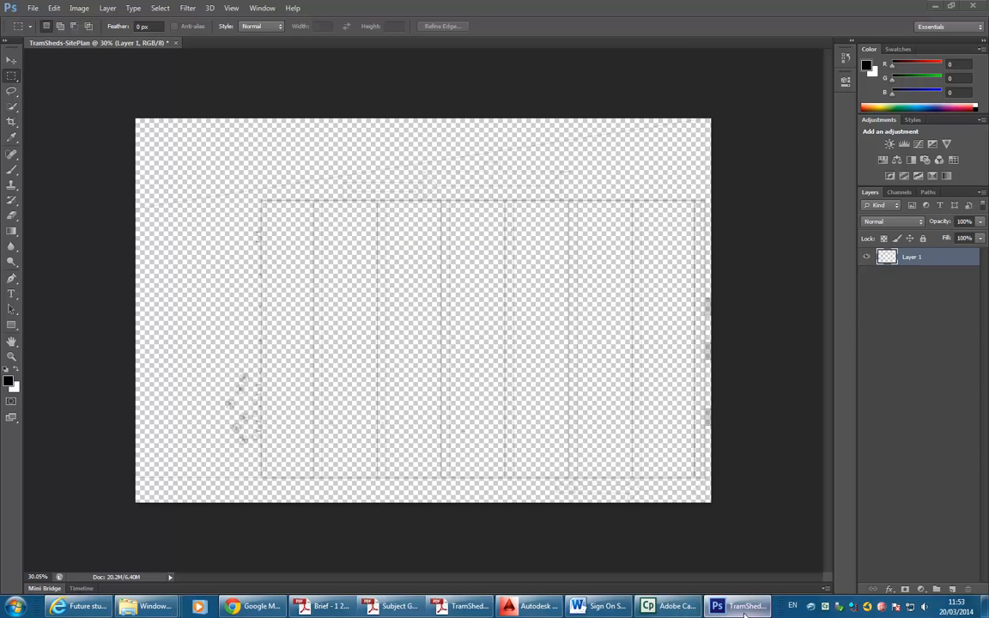
click(934, 6)
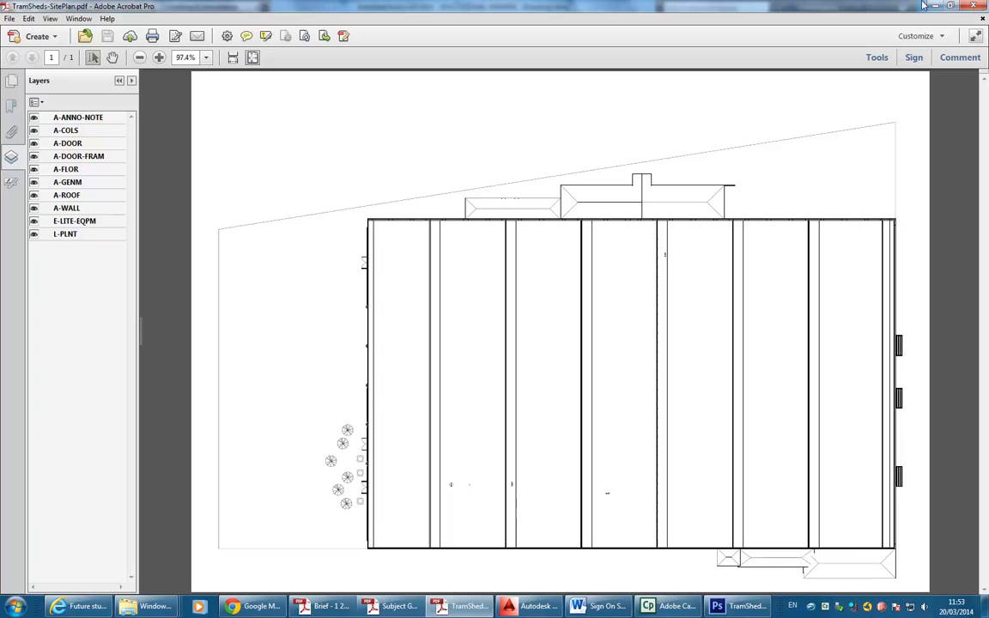
click(935, 5)
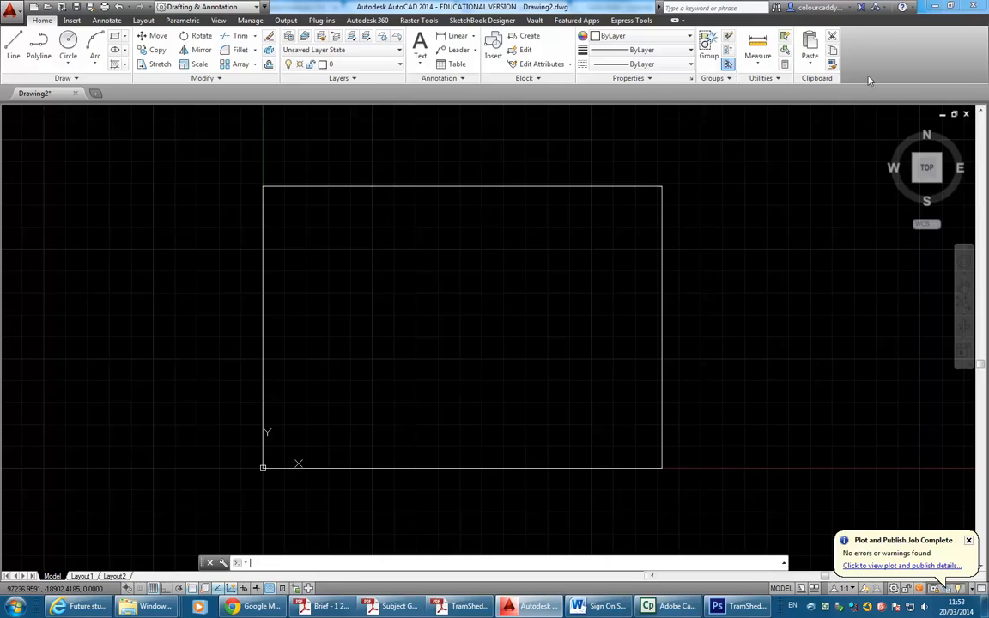
click(934, 6)
click(935, 7)
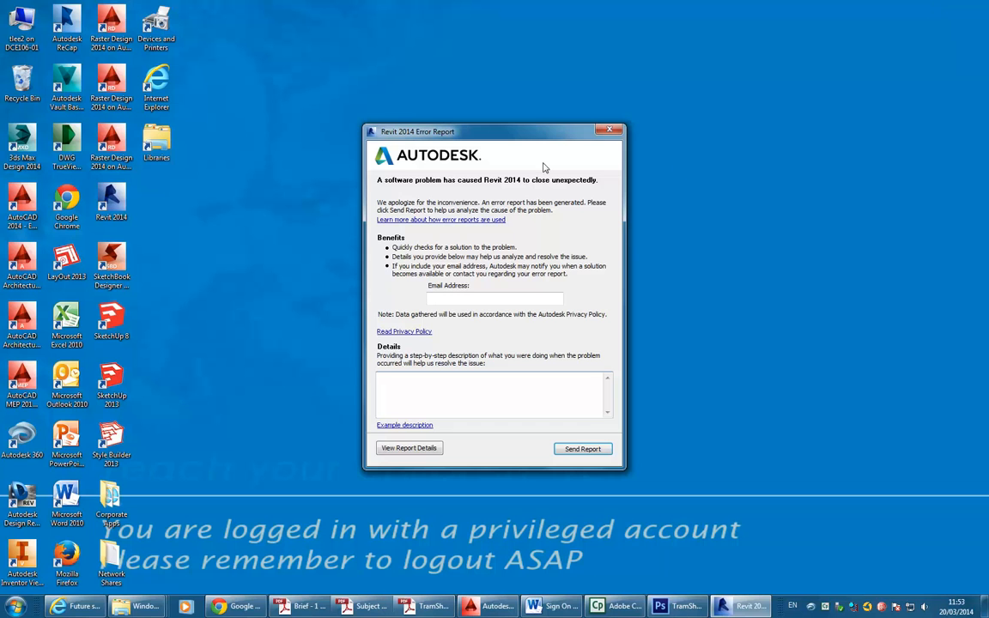
click(609, 130)
click(579, 329)
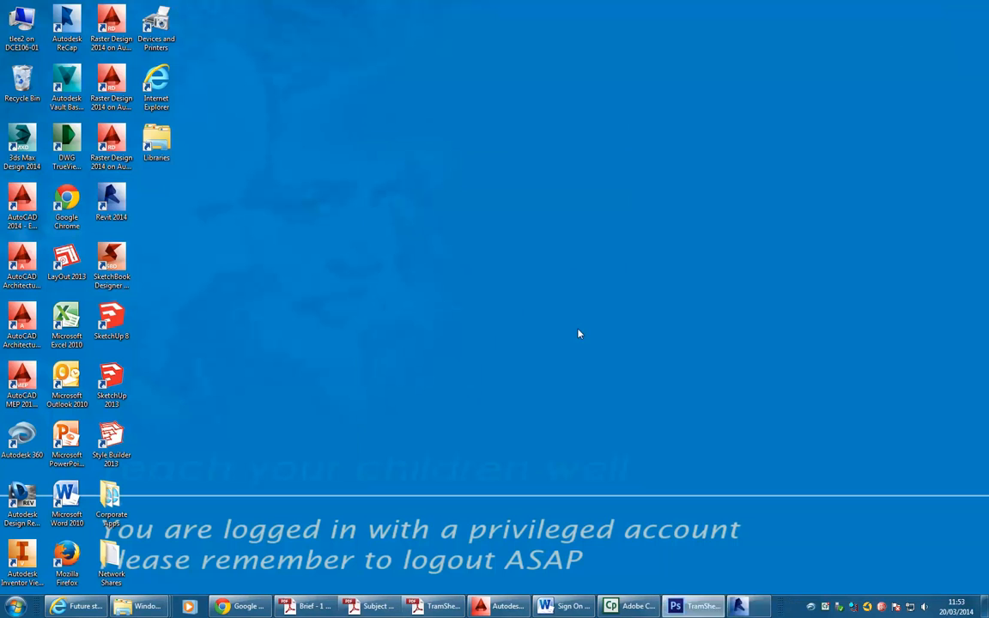
Relaunch Revit 2014 maximized, then bring AutoCAD's Drawing2 back to the front.
double_click(110, 199)
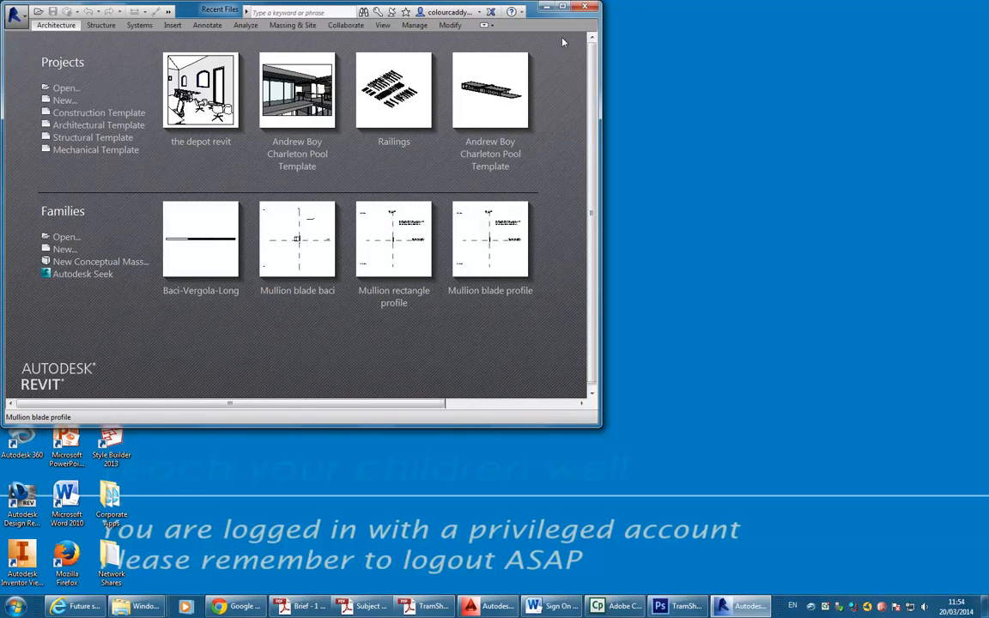
key(super+Up)
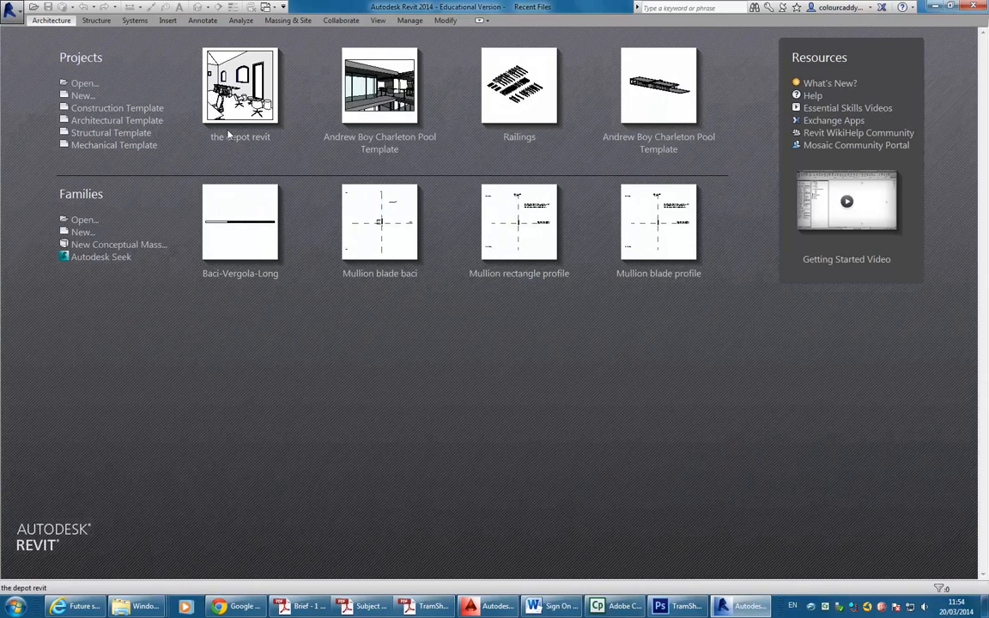
click(478, 612)
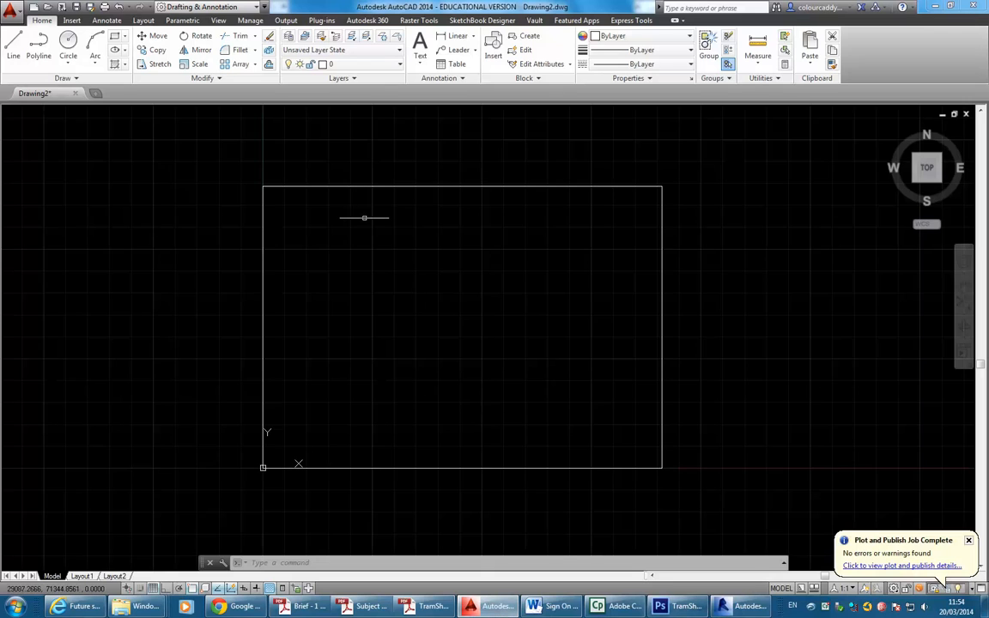
Zoom and pan the site plan underlay to frame the TramSheds building outline, then deselect it.
click(320, 187)
scroll(375, 281, up, 6)
scroll(421, 300, down, 4)
mouse_move(423, 292)
middle_down()
mouse_move(426, 234)
mouse_move(402, 181)
mouse_move(447, 204)
mouse_move(452, 217)
middle_up()
scroll(468, 228, up, 4)
scroll(448, 208, up, 4)
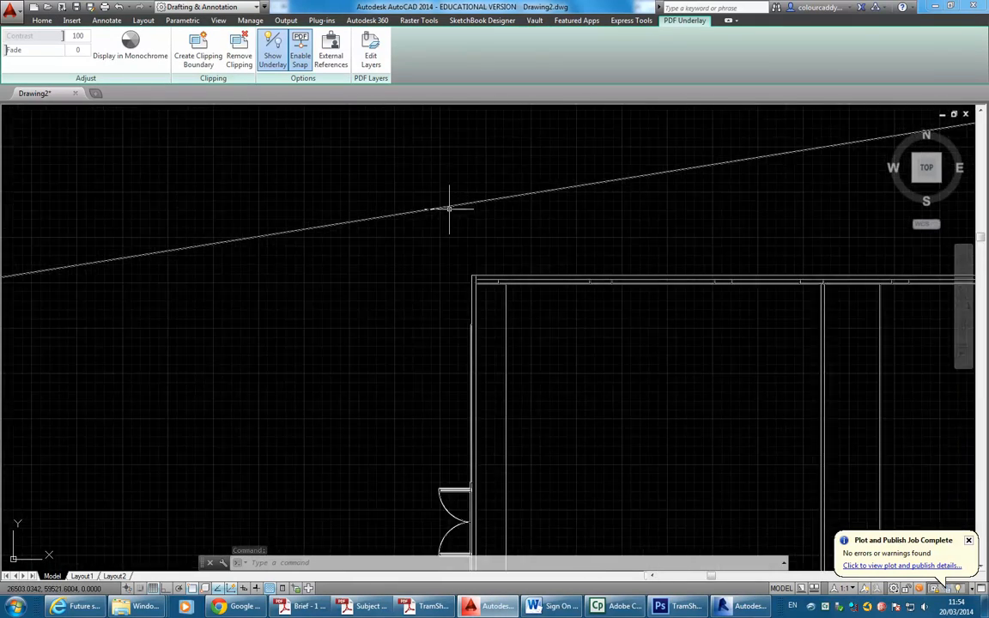
scroll(412, 293, down, 6)
middle_drag(425, 270, 449, 228)
scroll(449, 228, down, 5)
middle_drag(437, 329, 420, 353)
scroll(404, 425, up, 4)
scroll(403, 424, down, 2)
middle_drag(404, 424, 387, 449)
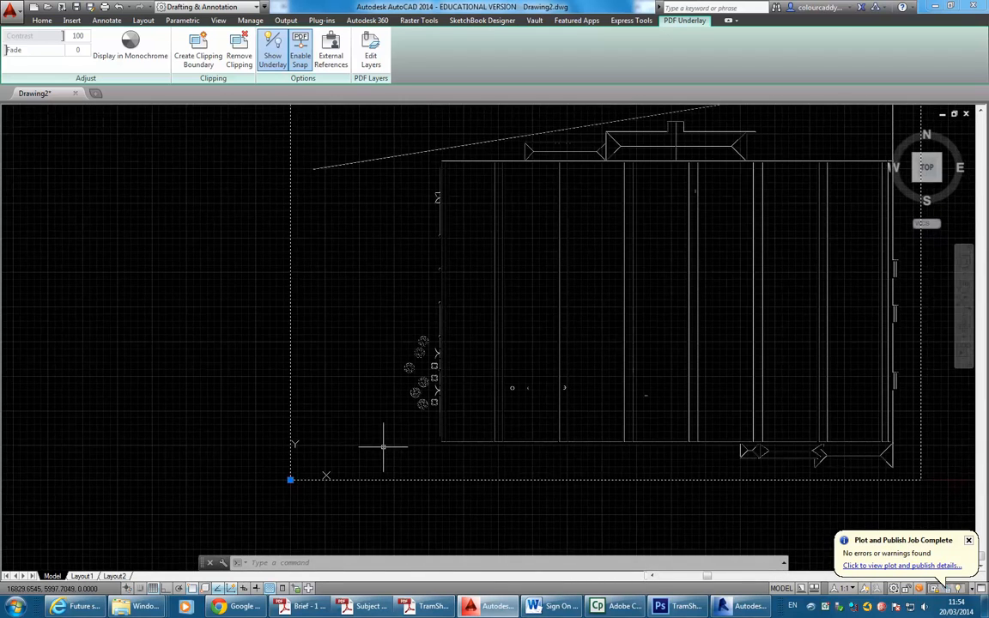
key(Escape)
key(Escape)
middle_drag(385, 283, 295, 316)
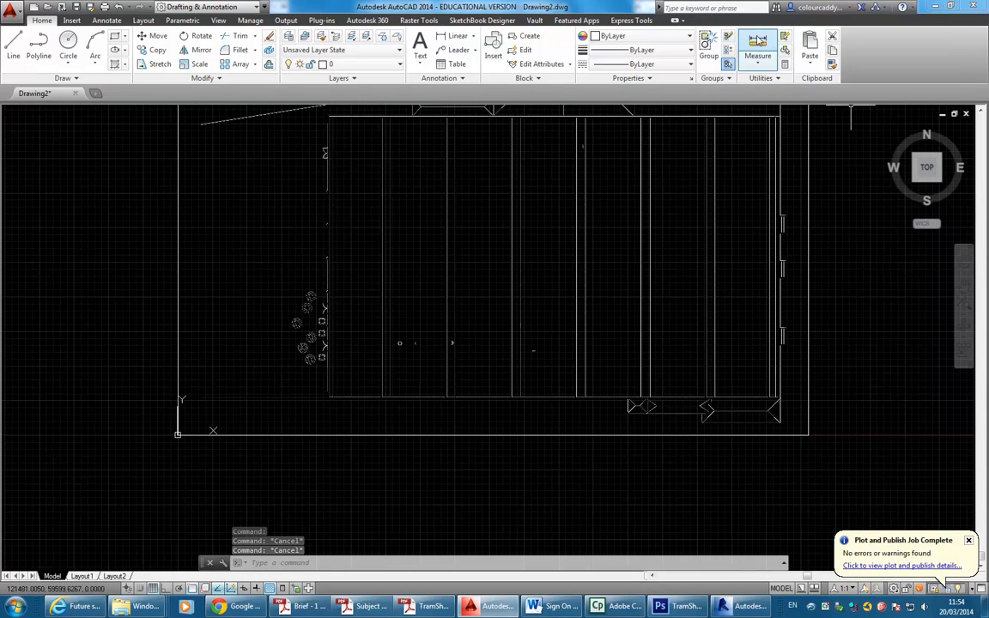
Measure the bottom wall from lower-right to lower-left corner: 104562.5970 units at 180°.
click(760, 43)
scroll(721, 397, up, 5)
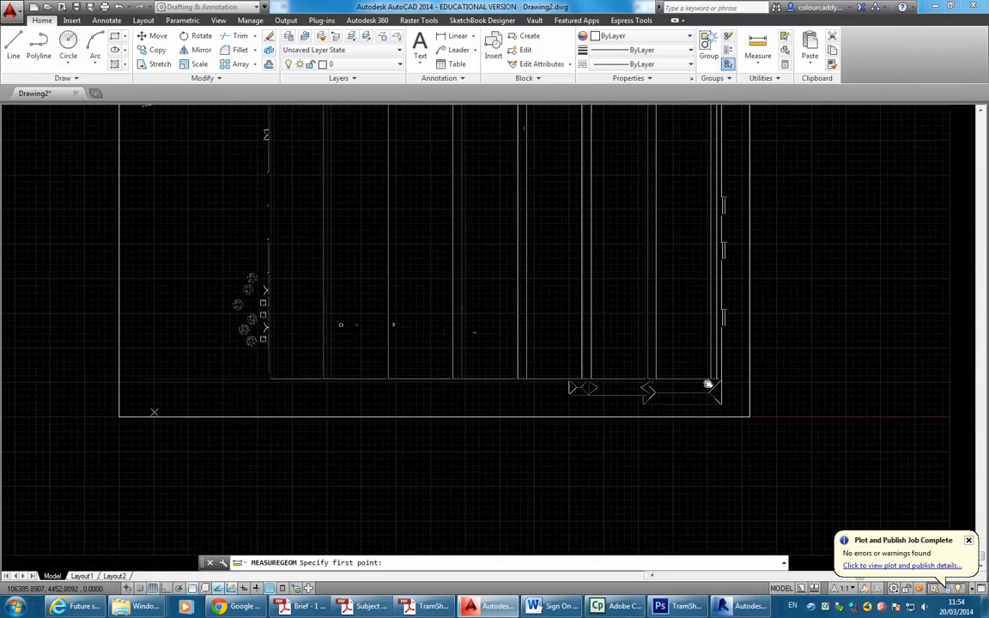
scroll(728, 395, up, 6)
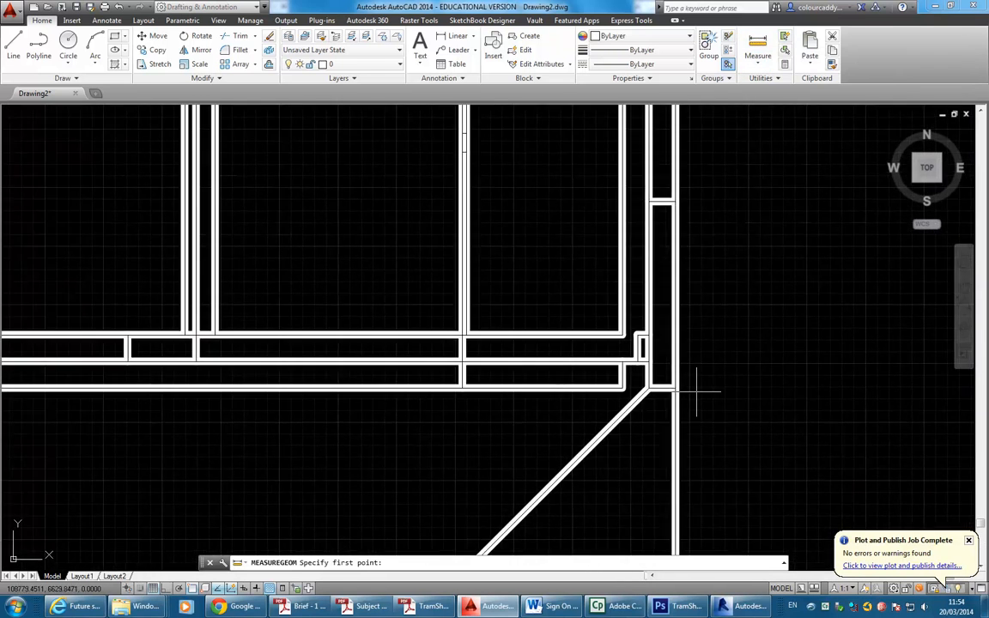
click(645, 384)
scroll(608, 346, down, 10)
mouse_move(448, 341)
middle_down()
mouse_move(476, 351)
mouse_move(620, 351)
middle_up()
scroll(601, 351, down, 6)
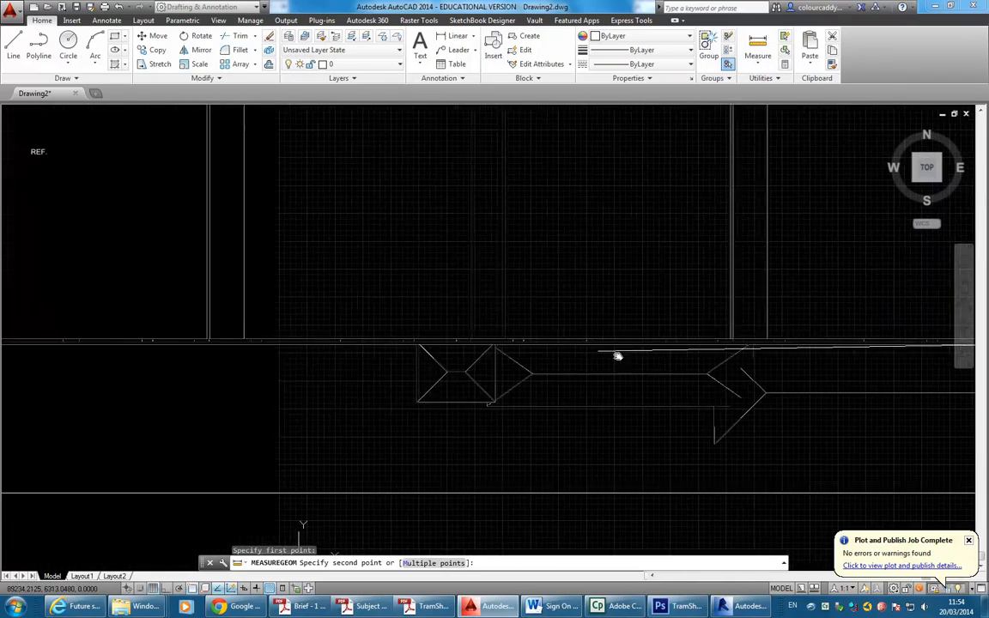
scroll(417, 352, down, 2)
middle_drag(418, 352, 749, 383)
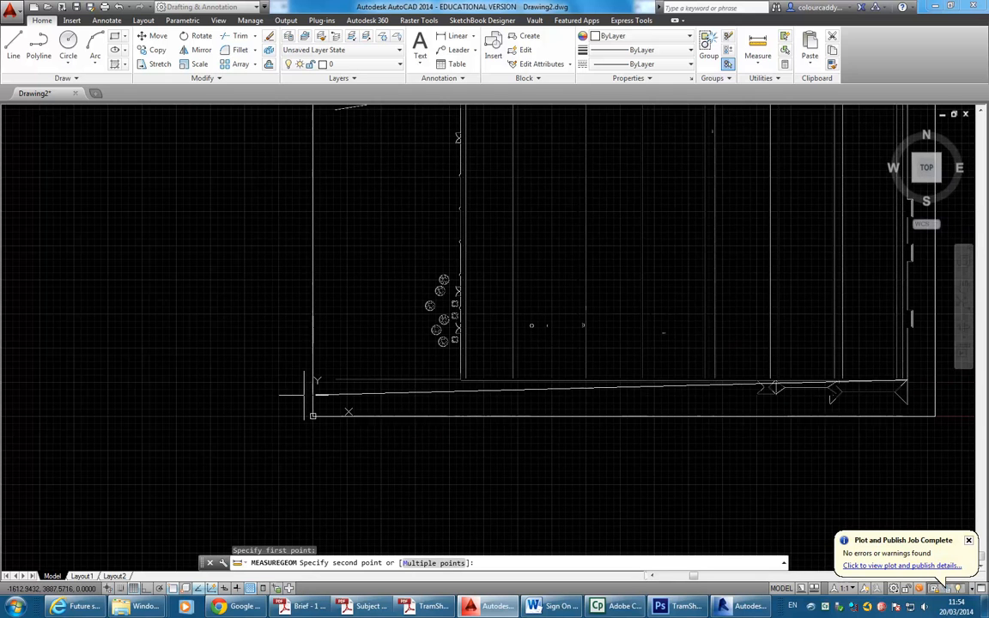
scroll(318, 378, up, 4)
scroll(466, 358, up, 3)
scroll(415, 353, up, 3)
scroll(353, 371, up, 2)
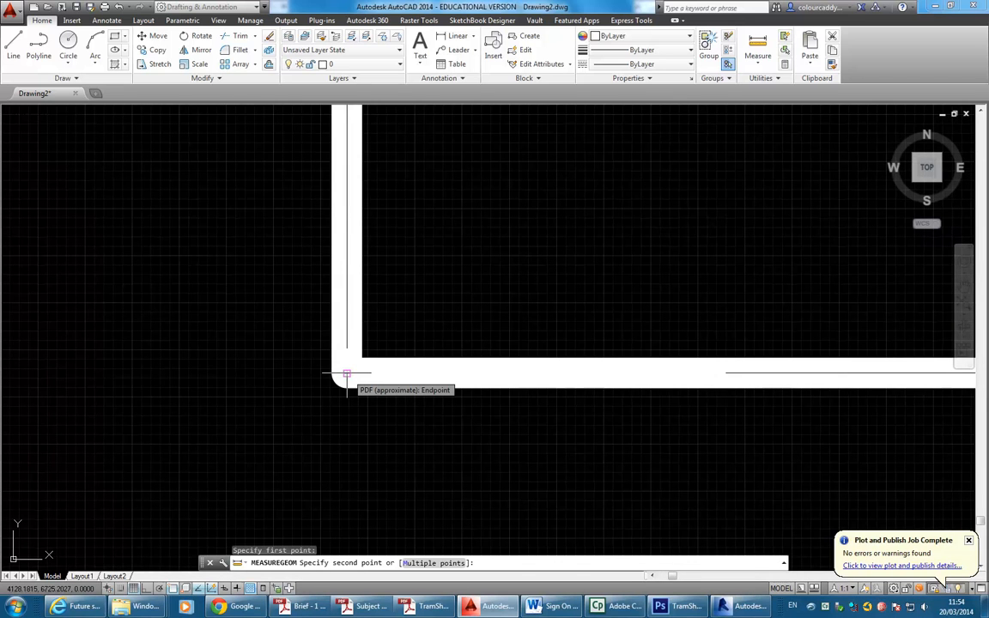
click(347, 374)
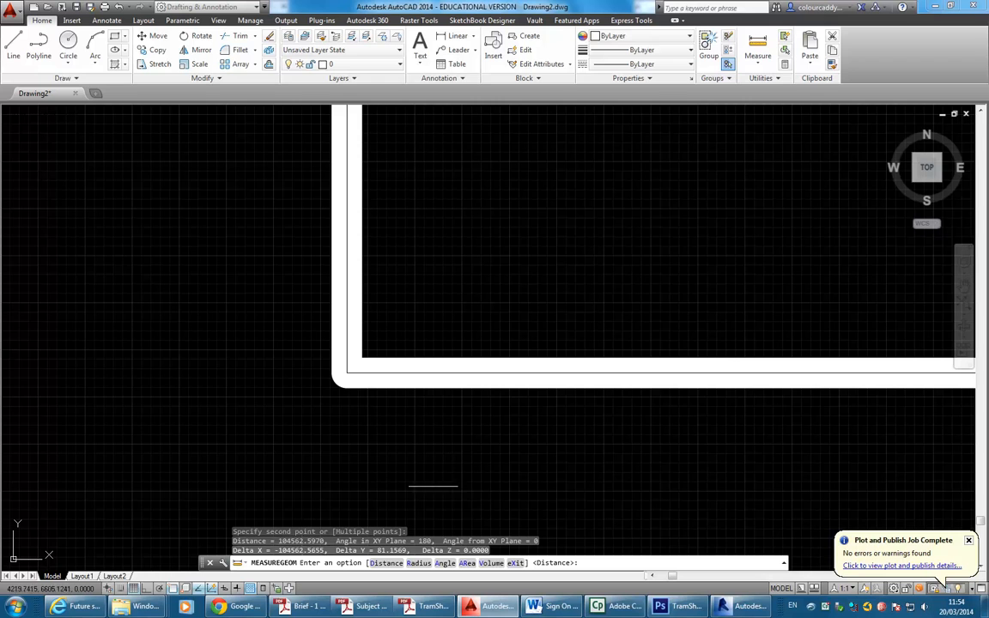
scroll(346, 377, down, 10)
scroll(228, 442, up, 3)
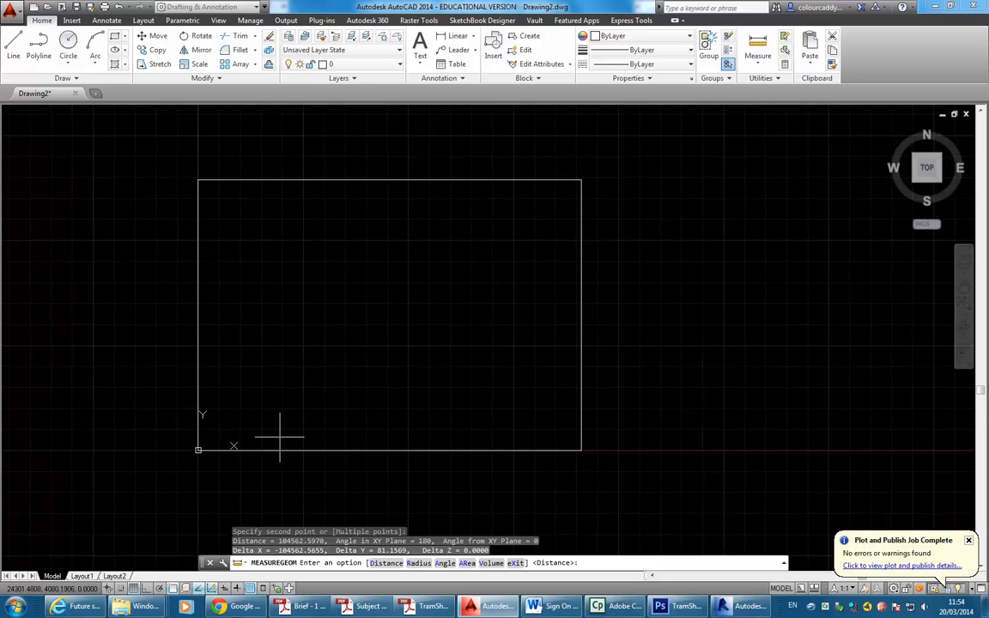
key(Escape)
key(Escape)
Read the measured distance in the expanded F2 command history.
scroll(268, 397, up, 2)
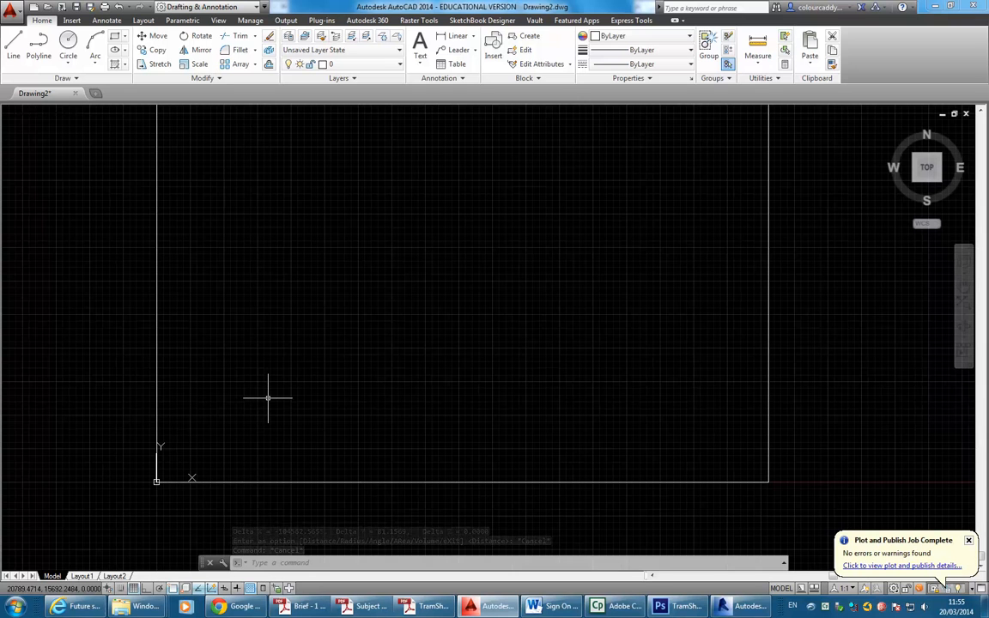
middle_drag(268, 398, 306, 380)
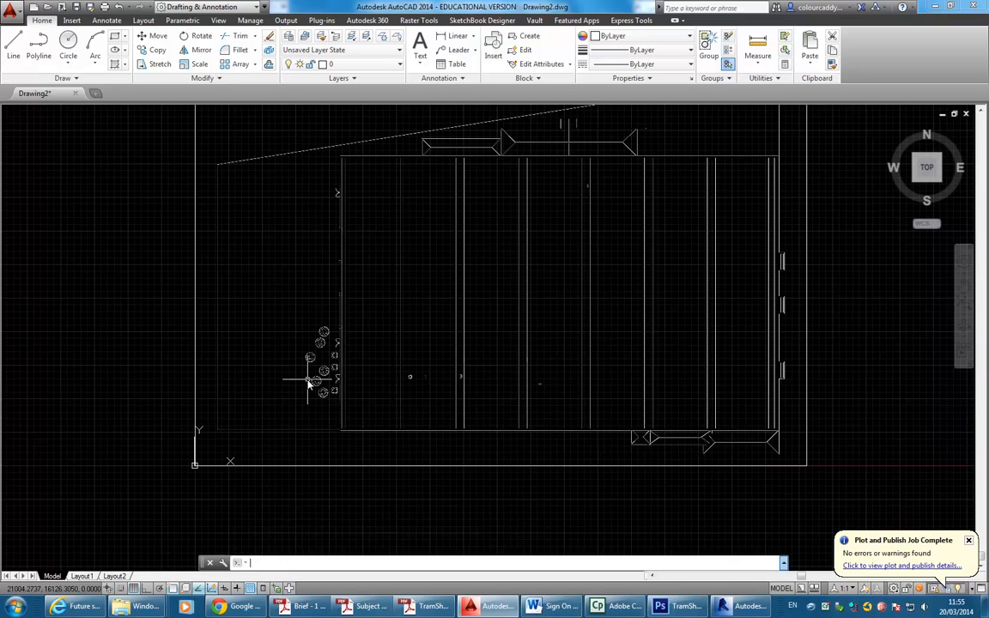
key(F2)
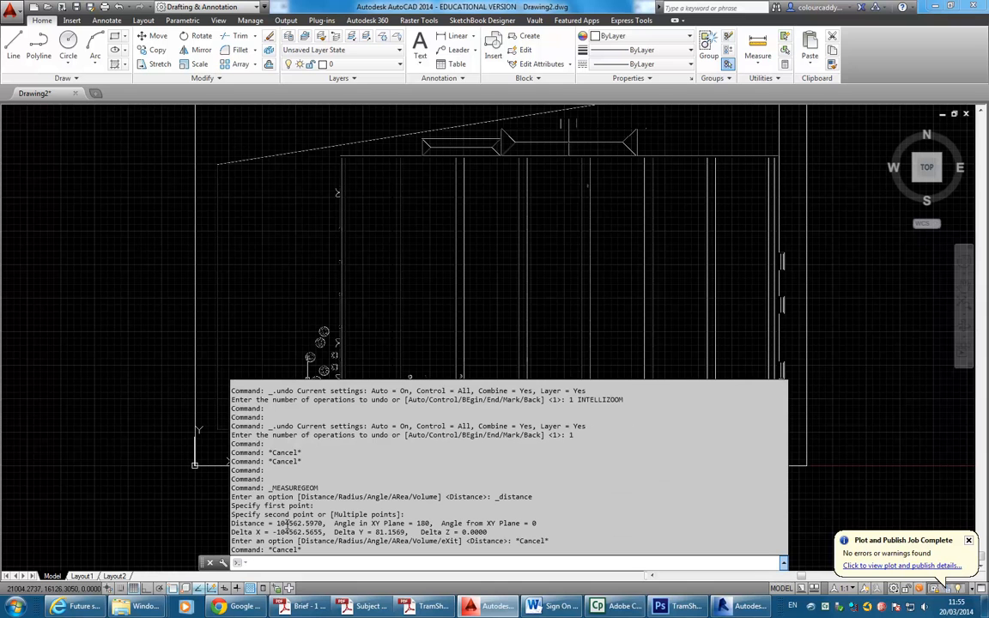
key(F2)
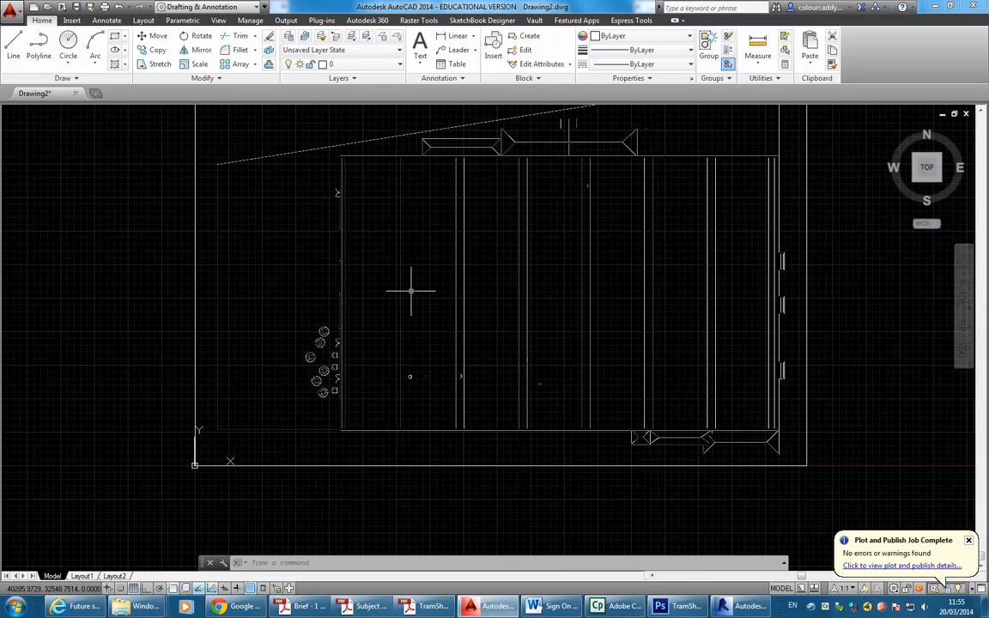
middle_drag(410, 292, 375, 361)
scroll(386, 336, down, 2)
Scale the selected site plan underlay by 0.055 about its lower-left corner.
click(405, 140)
click(391, 227)
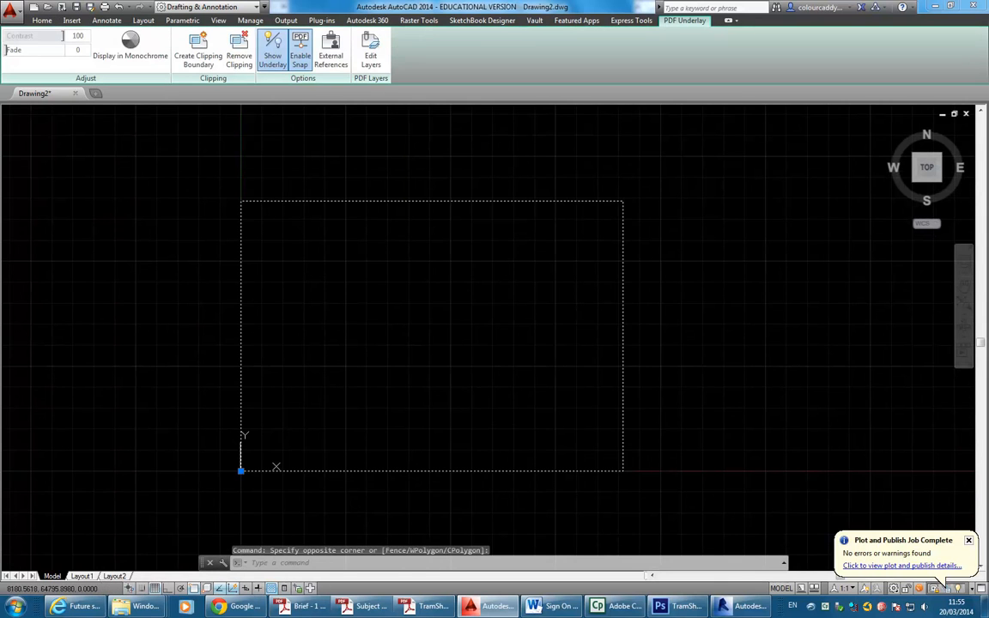
click(42, 19)
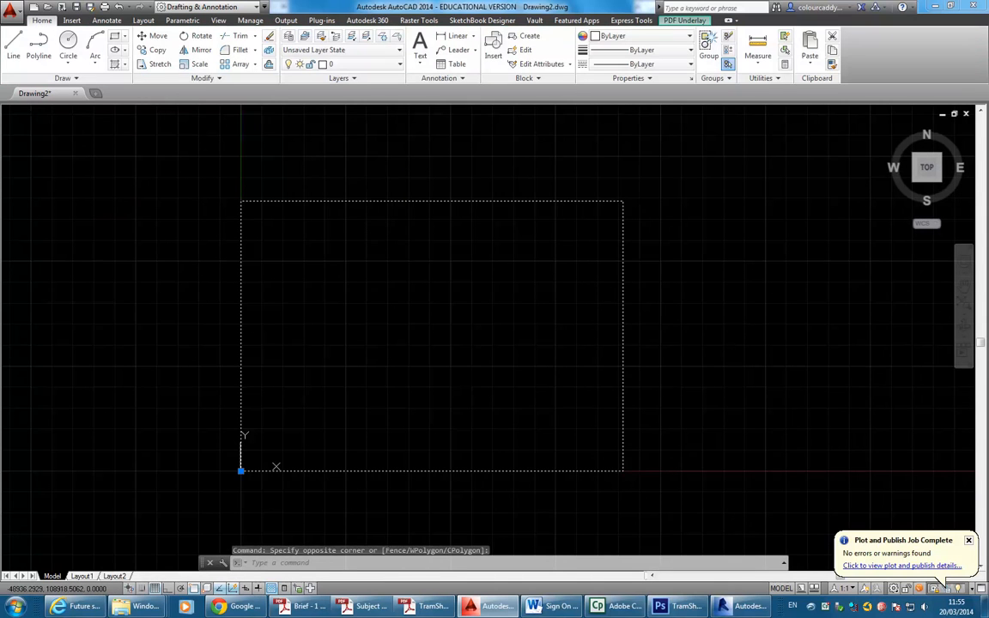
click(193, 66)
scroll(227, 488, up, 2)
scroll(227, 479, up, 2)
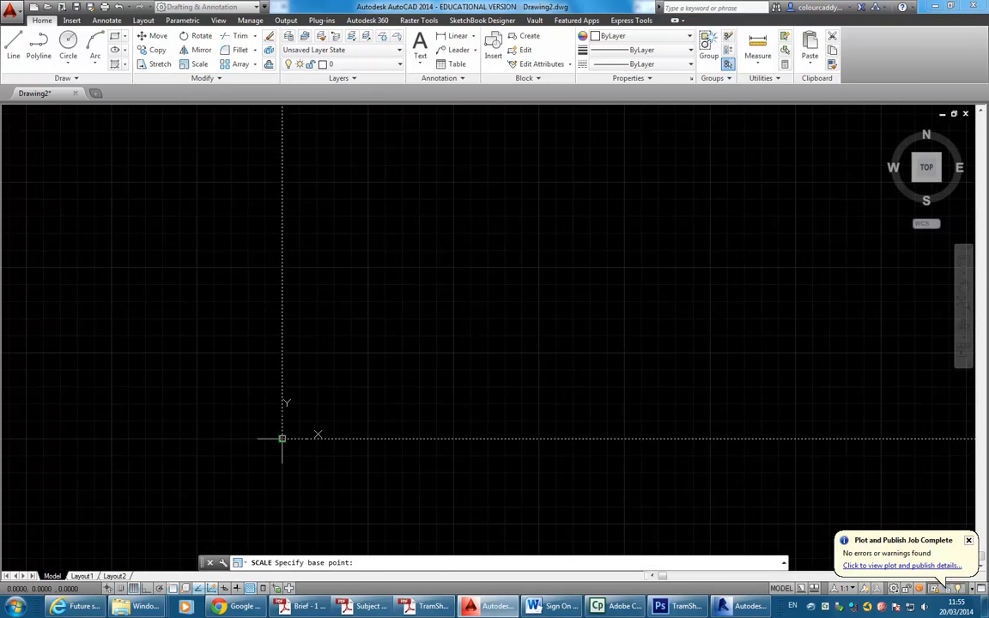
click(282, 439)
text(0.)
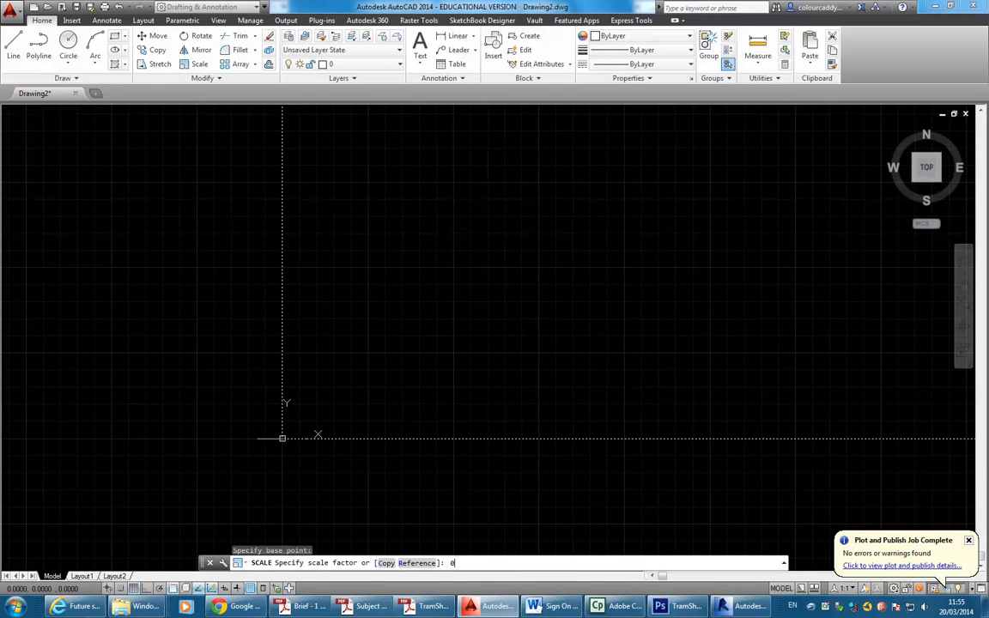
text(6)
key(BackSpace)
key(BackSpace)
key(BackSpace)
key(Return)
Zoom extents and pan so the whole scaled plan is visible.
middle_click(291, 384)
middle_click(291, 384)
scroll(291, 384, down, 2)
middle_drag(291, 384, 290, 338)
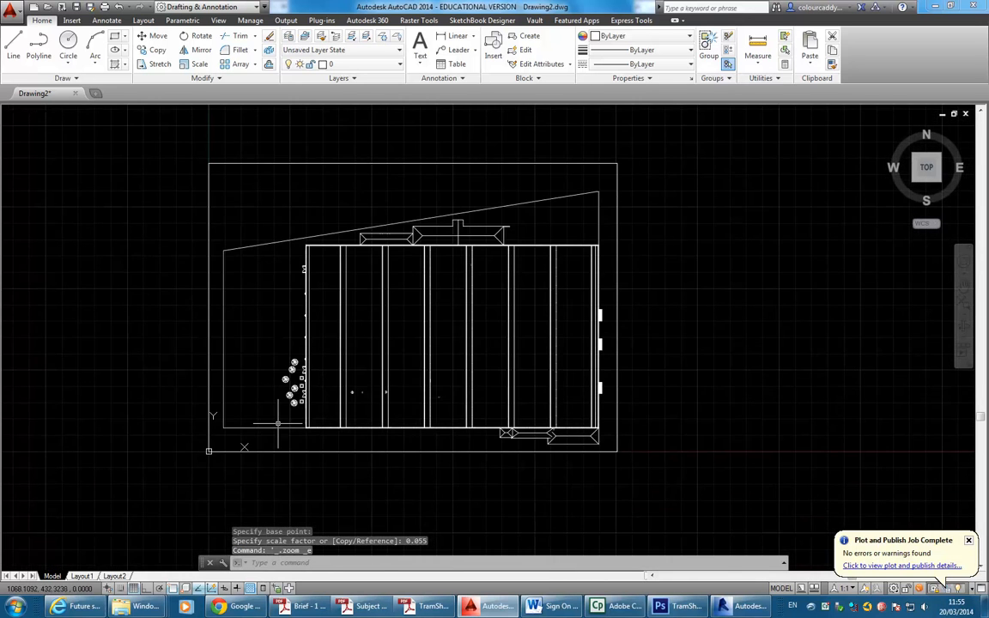
scroll(305, 433, up, 12)
Start Measure Distance and snap to the building's lower-right wall corner.
middle_drag(318, 380, 187, 379)
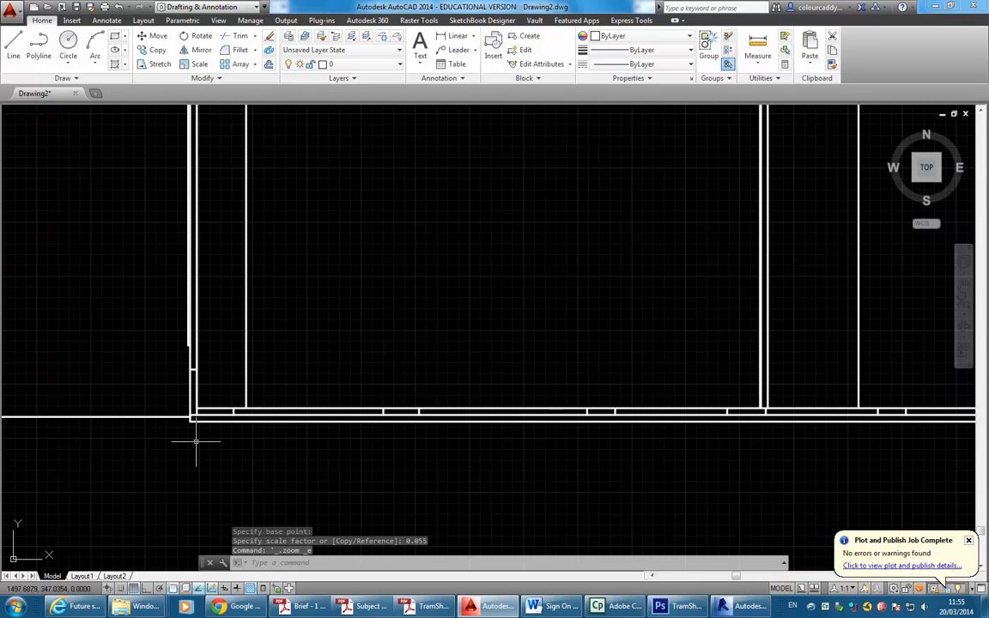
click(759, 42)
middle_drag(348, 320, 486, 307)
scroll(486, 307, down, 3)
middle_drag(563, 330, 220, 329)
scroll(469, 297, up, 8)
mouse_move(629, 395)
middle_down()
mouse_move(419, 329)
mouse_move(556, 411)
middle_up()
scroll(419, 329, up, 4)
scroll(557, 411, up, 2)
click(473, 340)
Snap to the lower-left wall corner, giving 5750.9428 units at 180°.
scroll(304, 314, down, 2)
scroll(304, 314, down, 4)
middle_drag(304, 314, 459, 330)
scroll(275, 329, down, 2)
middle_drag(266, 330, 561, 340)
middle_drag(132, 285, 503, 325)
middle_drag(260, 382, 674, 373)
mouse_move(254, 353)
middle_down()
mouse_move(441, 394)
mouse_move(866, 334)
middle_up()
scroll(531, 348, down, 4)
scroll(394, 343, up, 6)
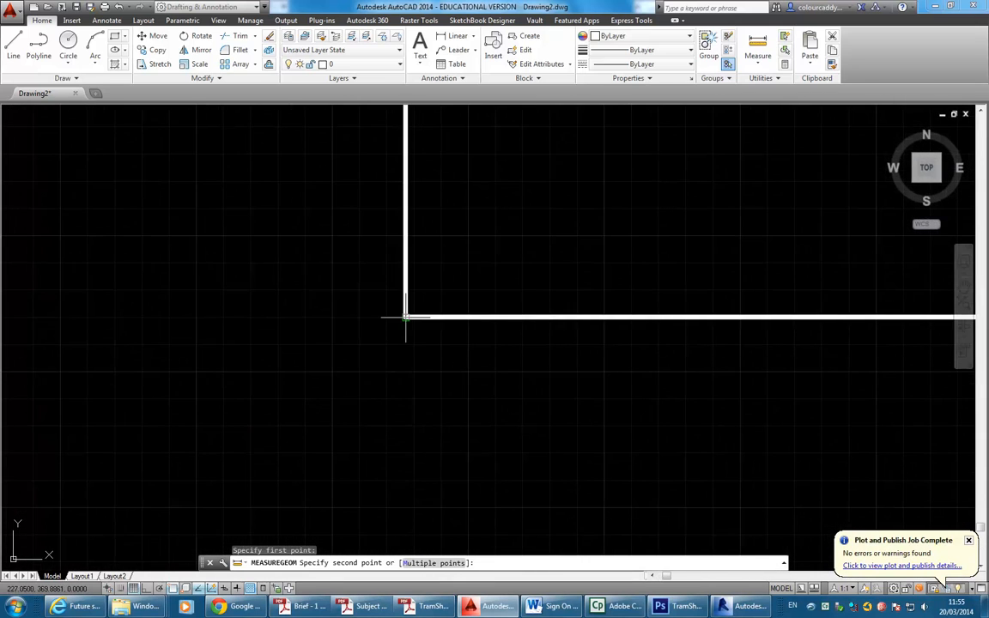
click(405, 317)
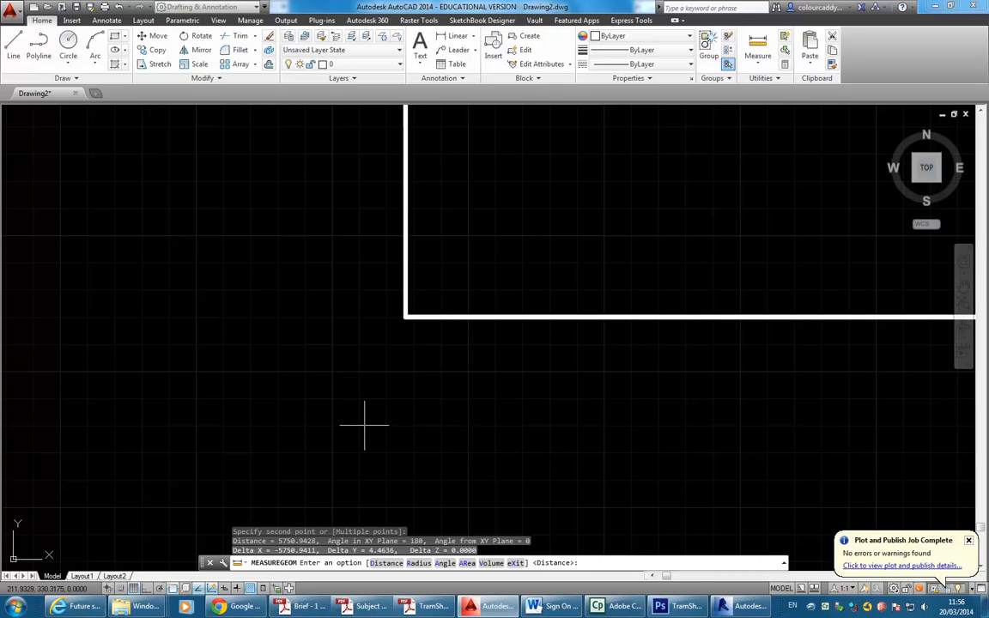
End the measurement and check the 5750.9428 distance in the command history.
key(Escape)
key(F2)
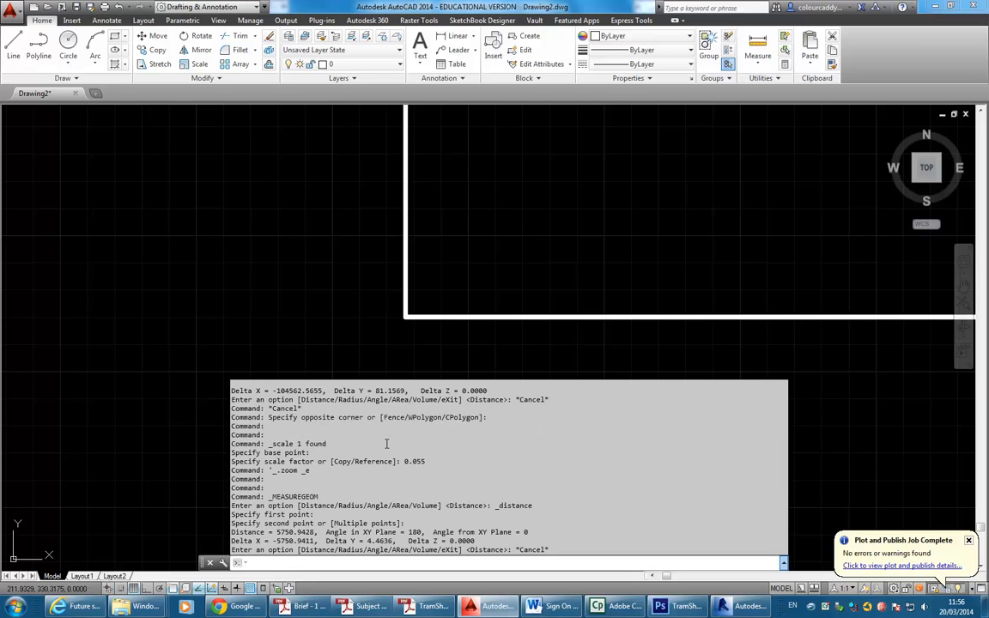
key(F2)
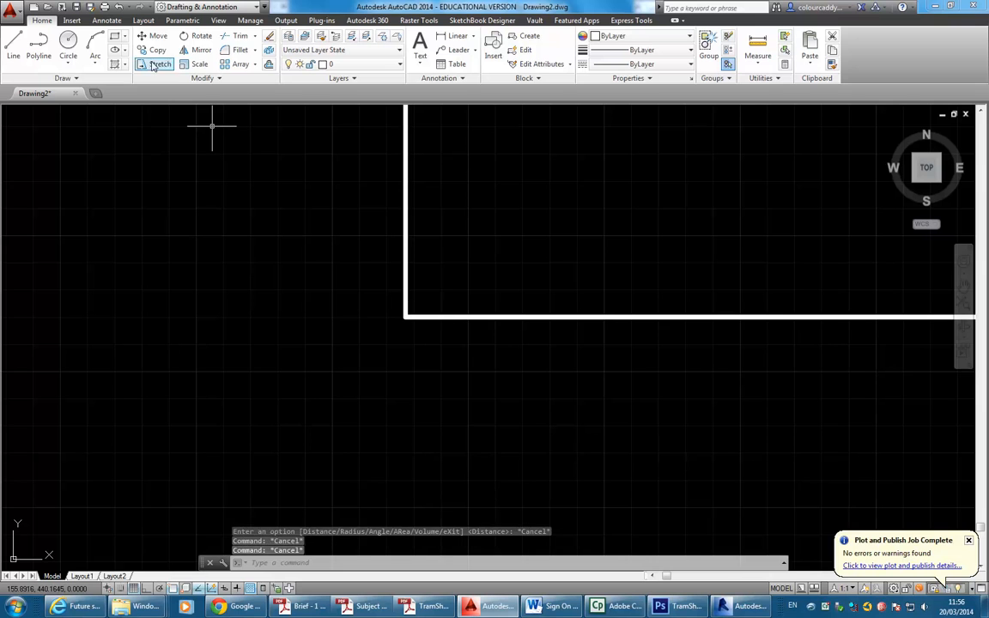
Start Scale and select the site plan underlay with a crossing selection.
click(194, 63)
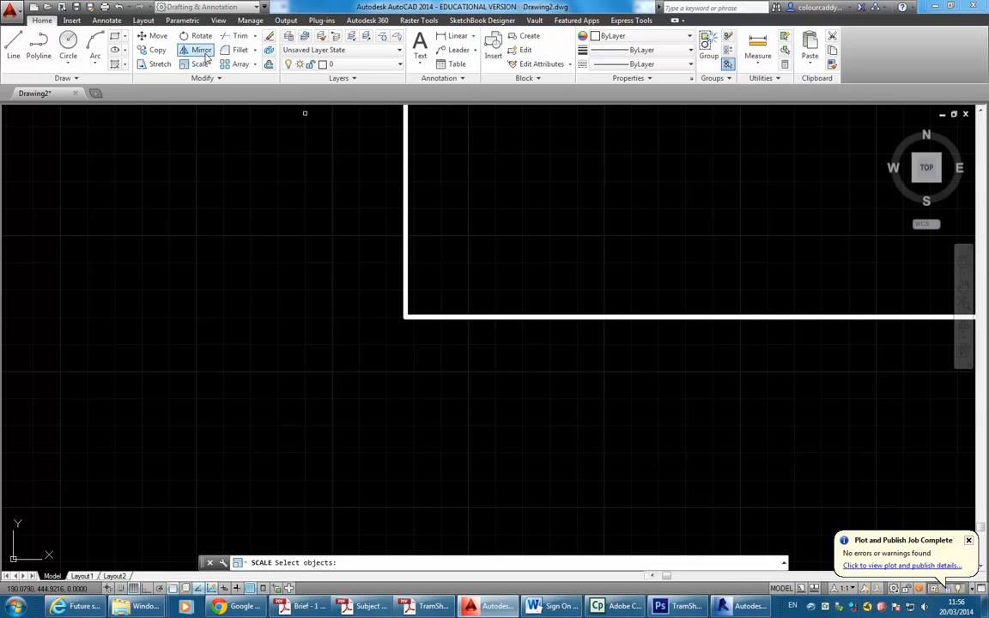
click(407, 280)
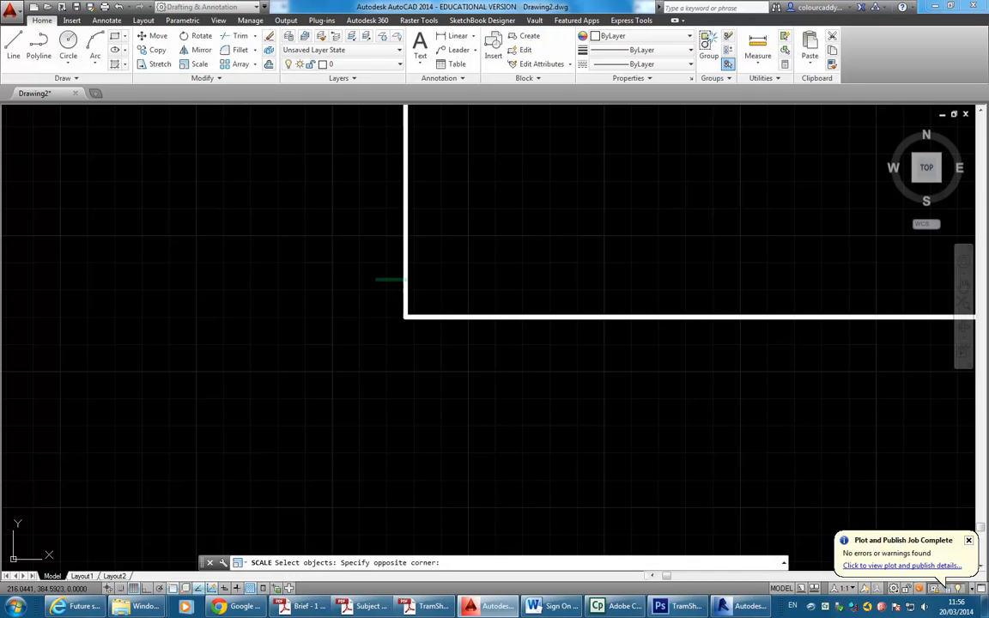
click(373, 283)
click(480, 266)
click(375, 368)
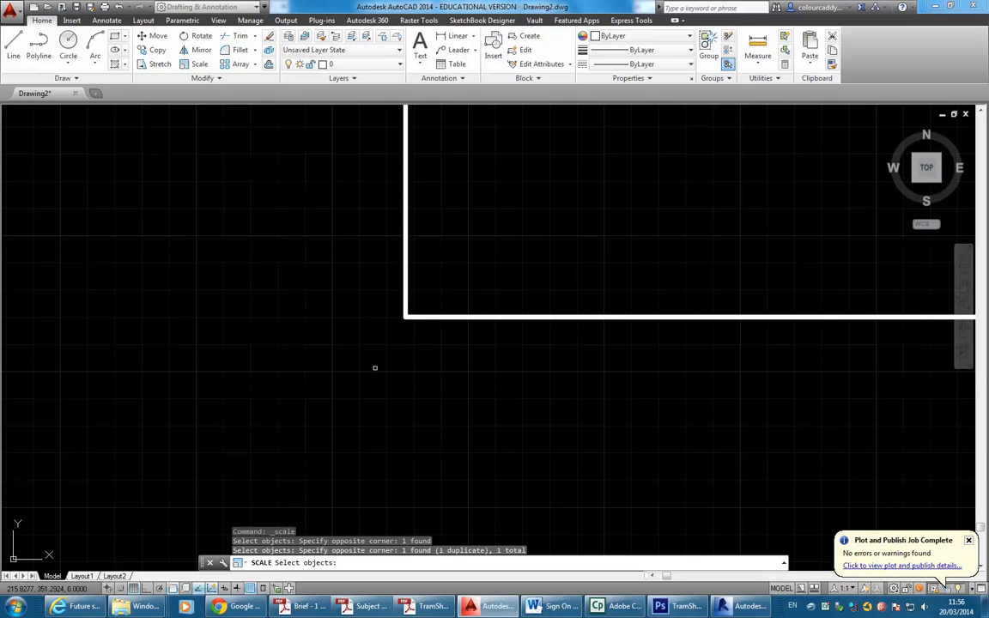
key(Return)
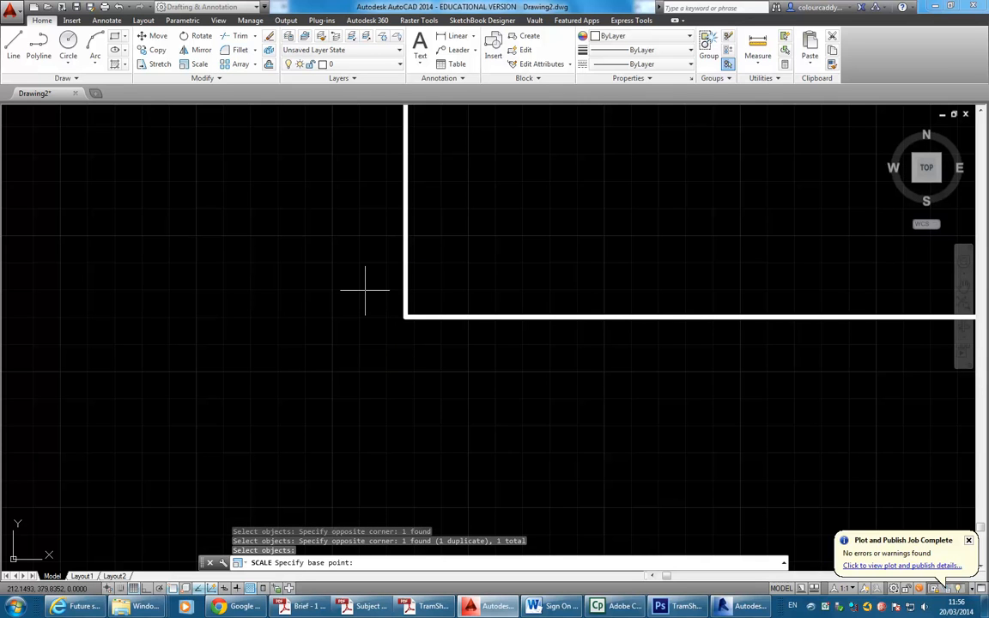
Scale the underlay about base point 0,0 by factor 104550/5750.
text(0,0)
key(Return)
key(F2)
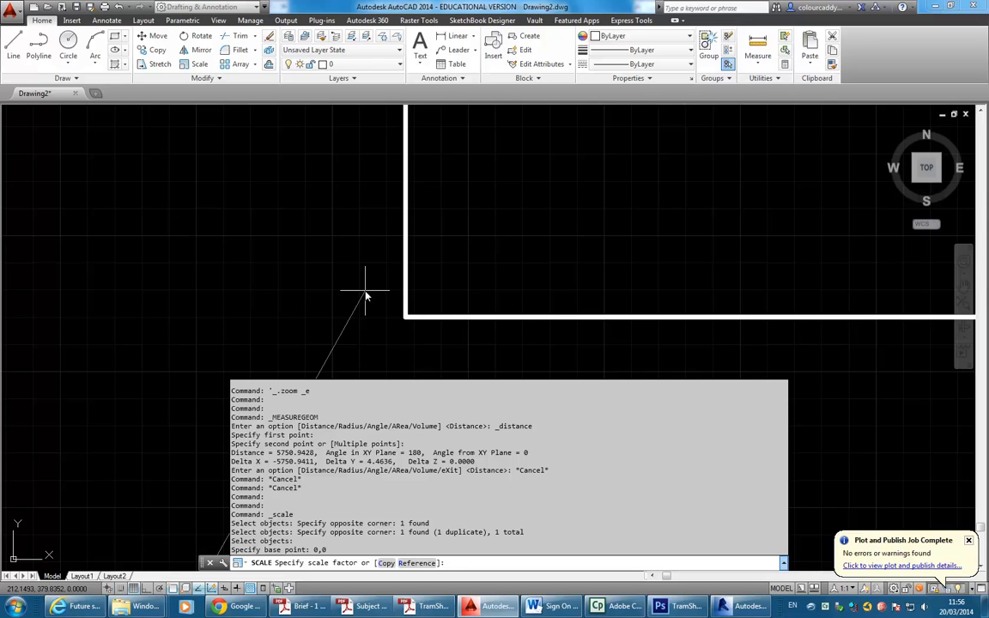
text(104550)
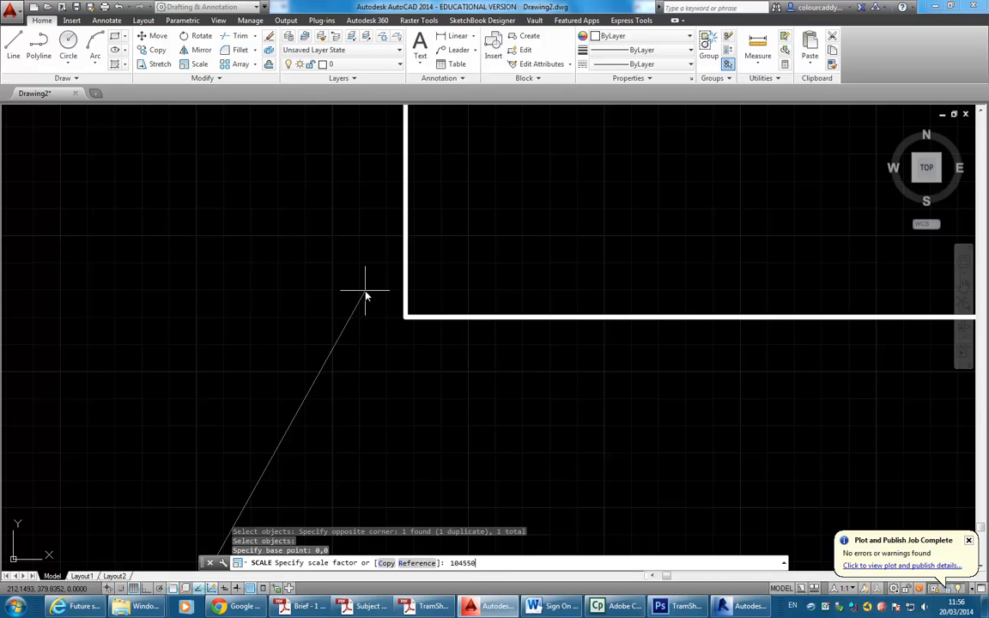
key(F2)
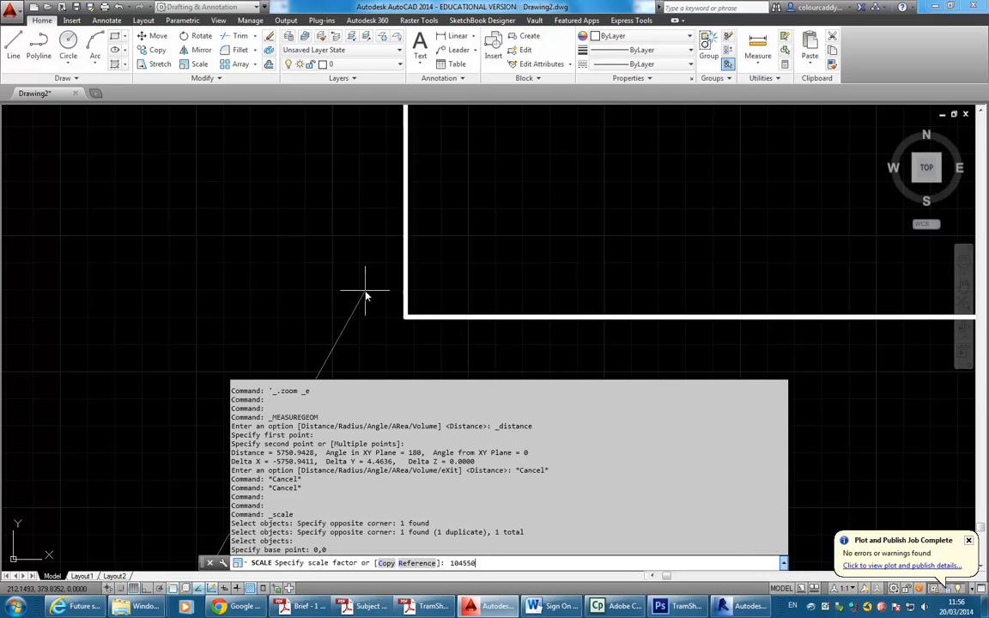
text(/)
key(F2)
key(F2)
text(5750)
key(Return)
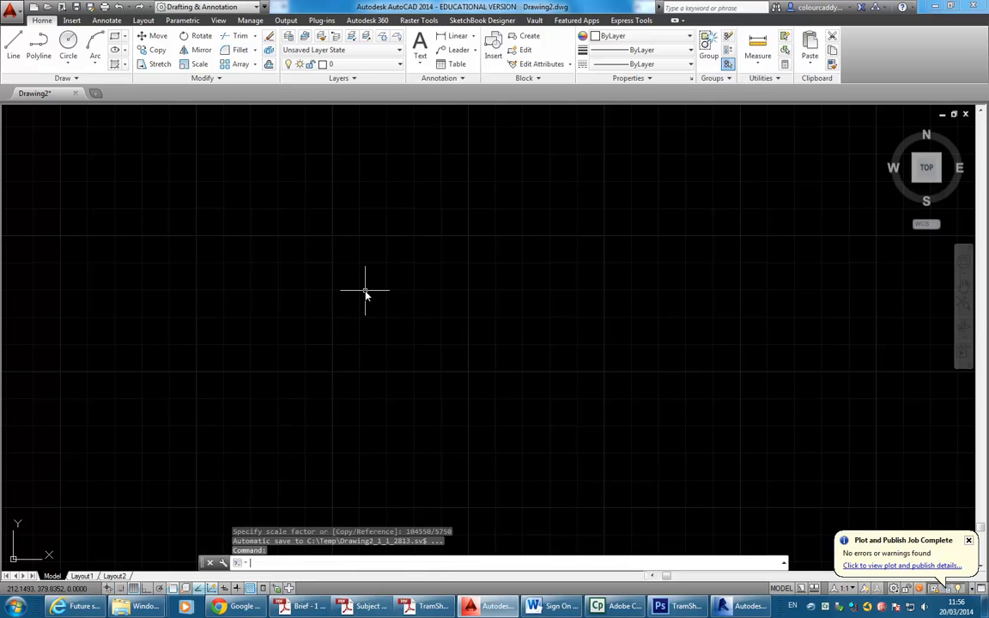
Zoom extents and measure the rescaled building end to end: 104567.1432 units.
middle_click(370, 295)
middle_click(370, 295)
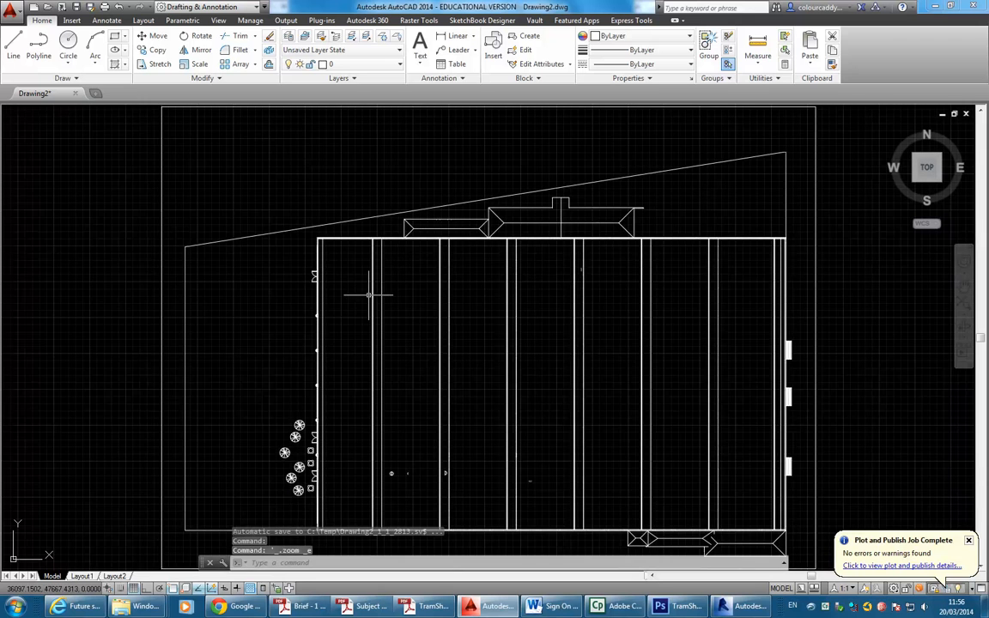
middle_drag(321, 428, 359, 304)
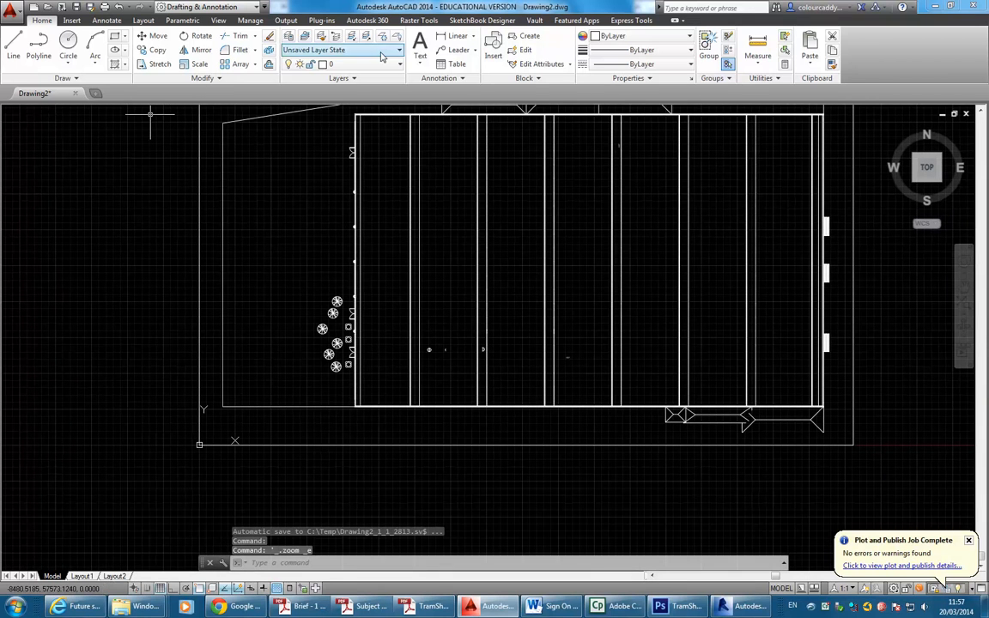
click(760, 50)
scroll(686, 373, up, 4)
scroll(687, 373, up, 3)
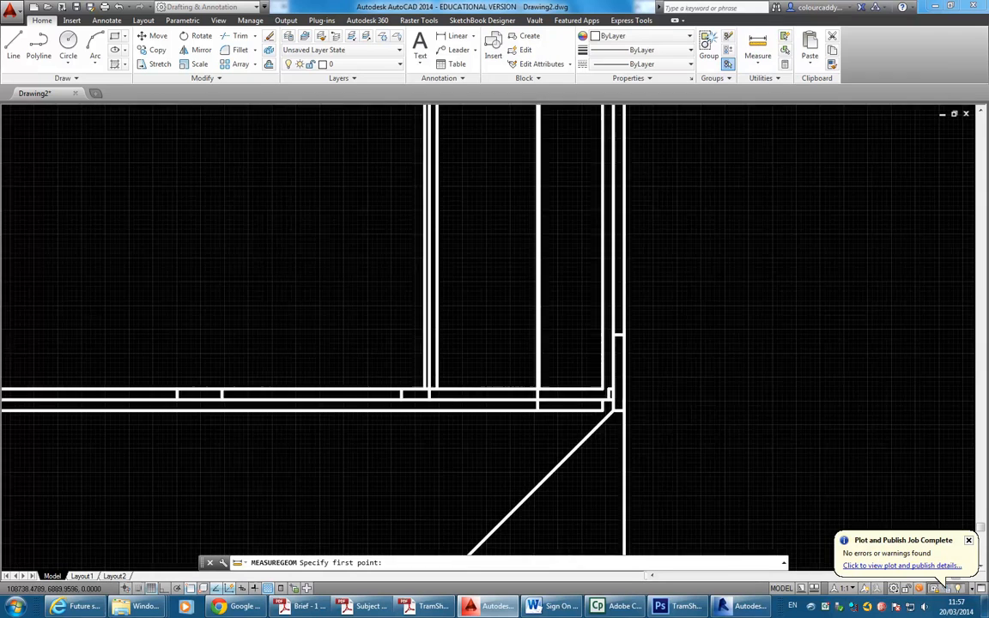
click(618, 452)
scroll(453, 360, down, 5)
middle_drag(382, 359, 782, 320)
scroll(414, 324, down, 5)
middle_drag(417, 324, 710, 322)
middle_drag(322, 277, 645, 278)
mouse_move(350, 318)
middle_down()
mouse_move(707, 322)
mouse_move(747, 334)
middle_up()
middle_drag(358, 335, 606, 334)
middle_drag(292, 331, 375, 345)
scroll(374, 345, down, 5)
scroll(320, 347, up, 5)
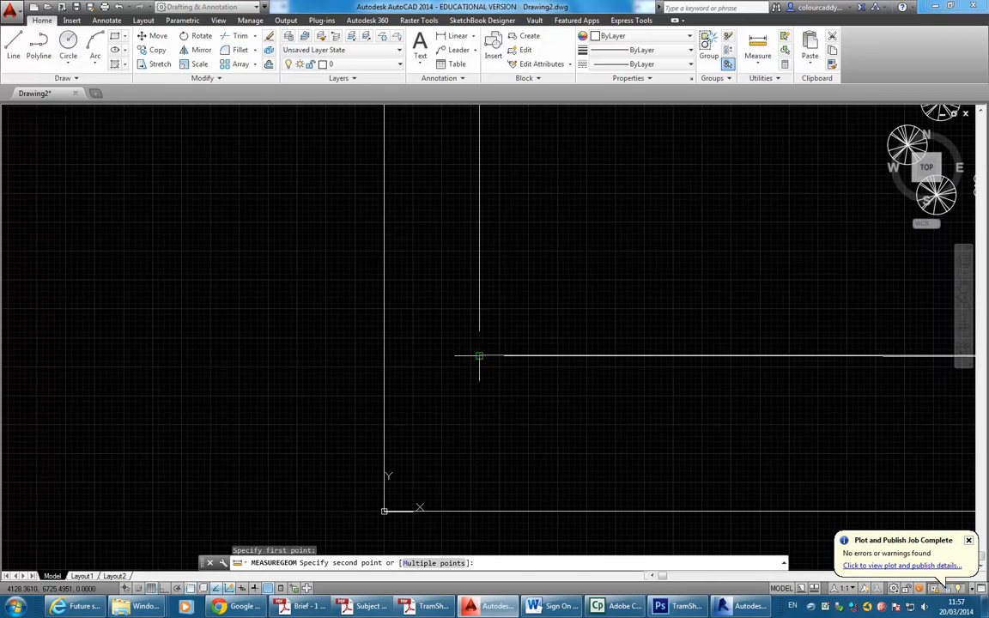
click(477, 353)
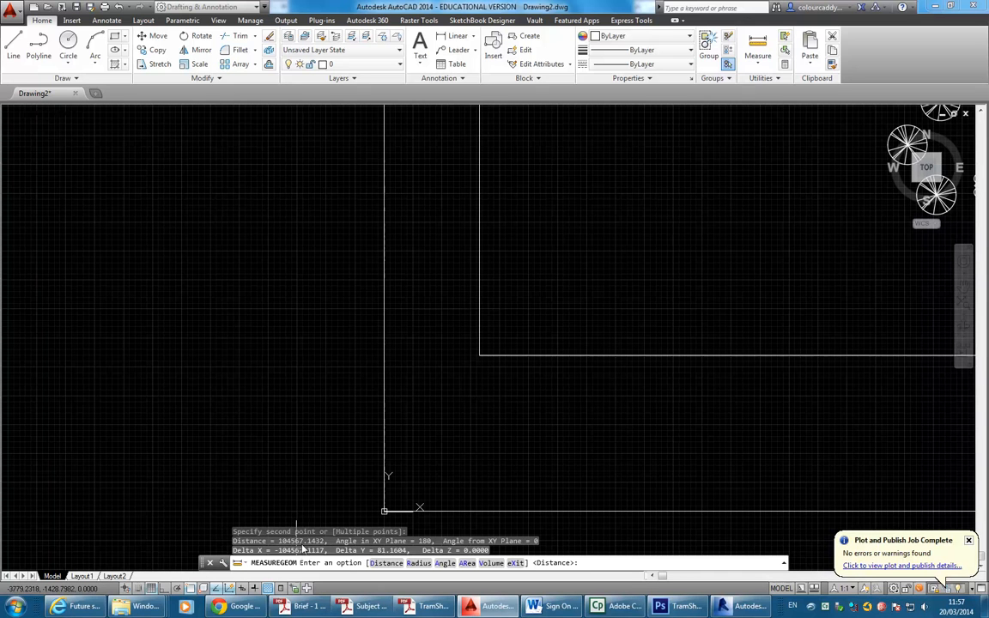
End the measurement and pan to centre the plan in the view.
scroll(550, 370, down, 5)
middle_drag(551, 370, 300, 376)
scroll(340, 350, down, 4)
mouse_move(342, 348)
middle_down()
mouse_move(356, 336)
mouse_move(271, 399)
middle_up()
scroll(274, 364, up, 2)
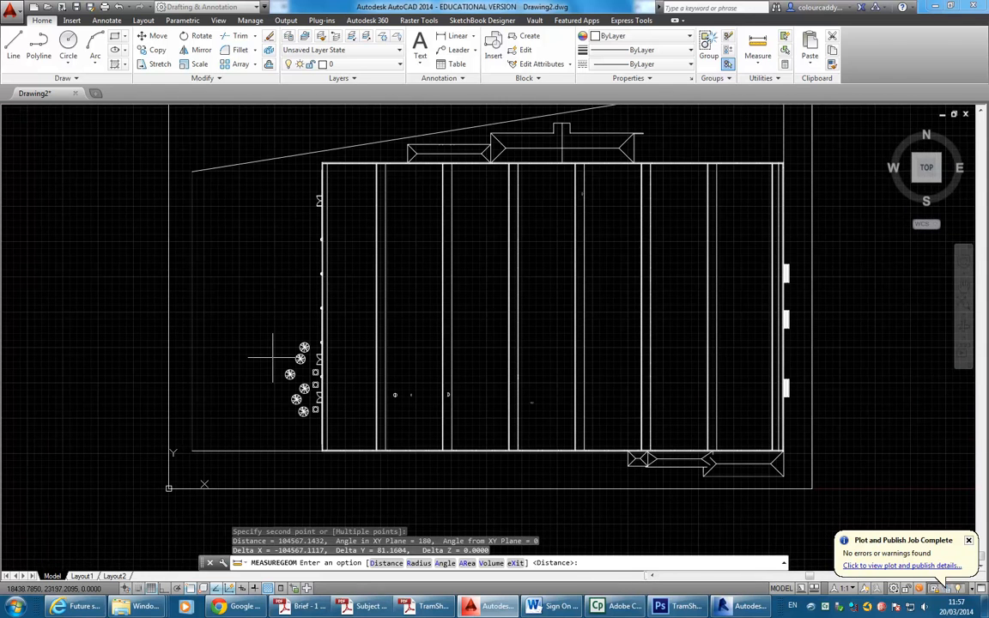
key(Escape)
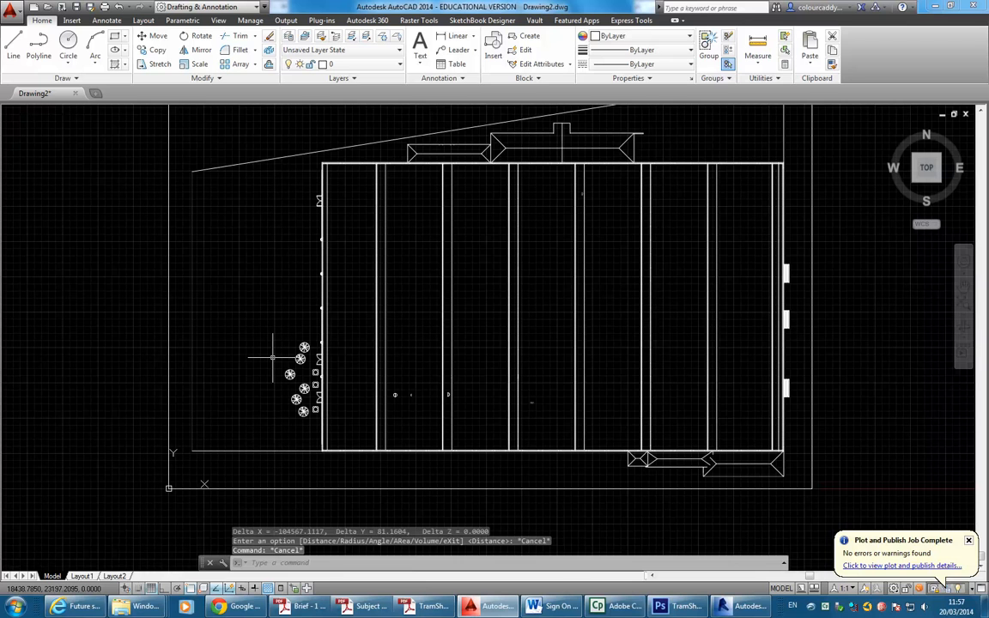
scroll(273, 357, down, 2)
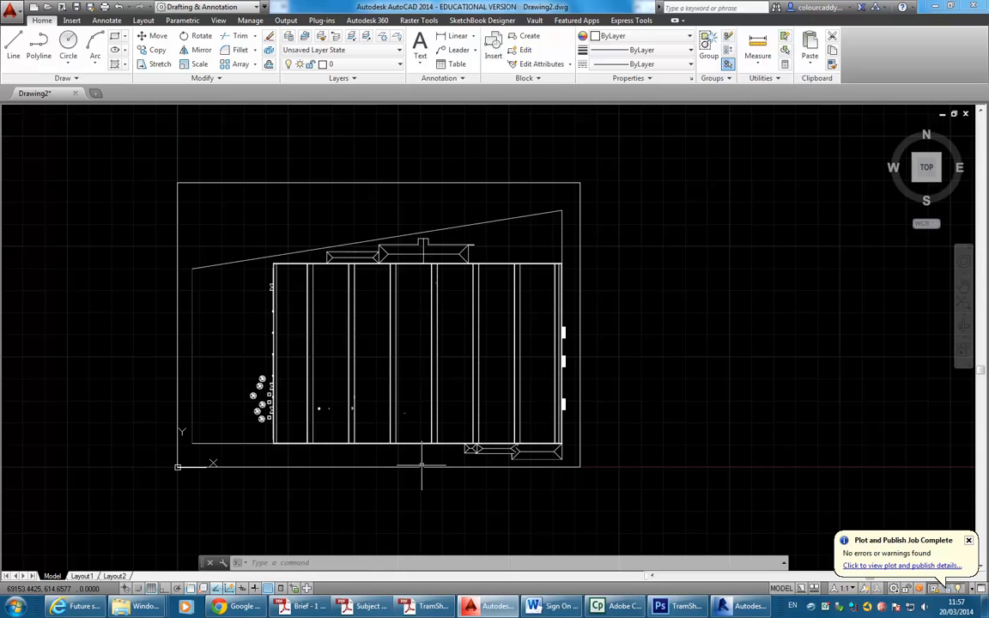
mouse_move(372, 283)
middle_down()
mouse_move(395, 321)
mouse_move(460, 308)
middle_up()
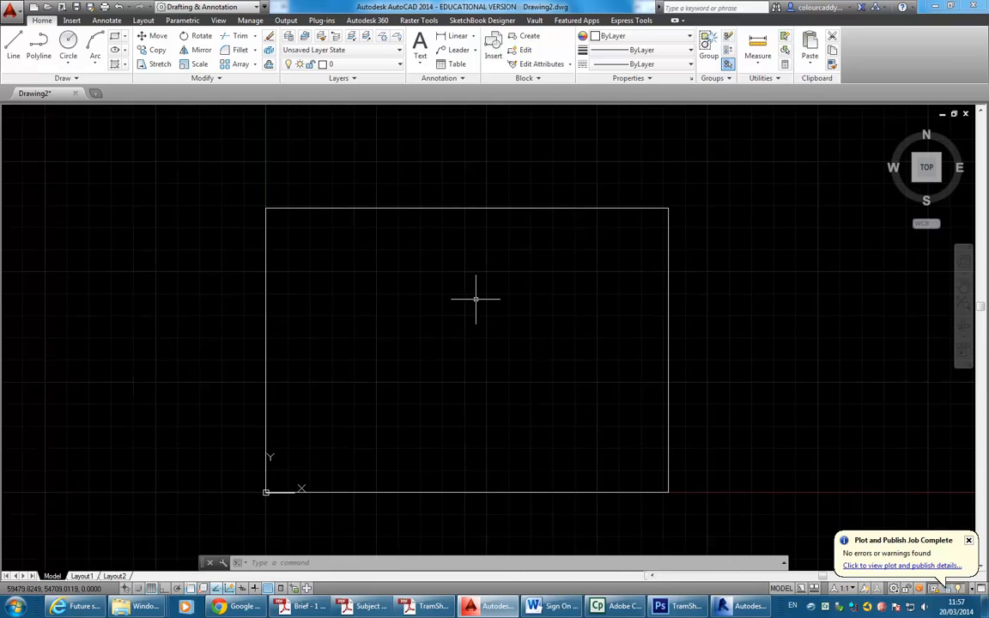
scroll(406, 379, up, 2)
scroll(337, 374, down, 2)
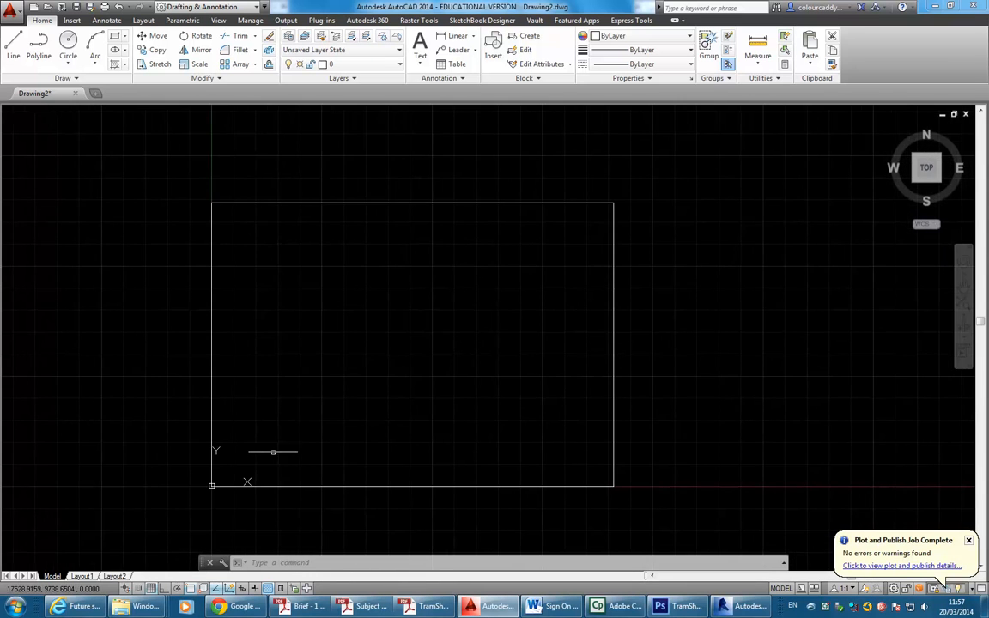
Zoom the Google Maps satellite view onto the brown-roofed building beside Newtown Station.
click(241, 607)
scroll(369, 362, down, 1)
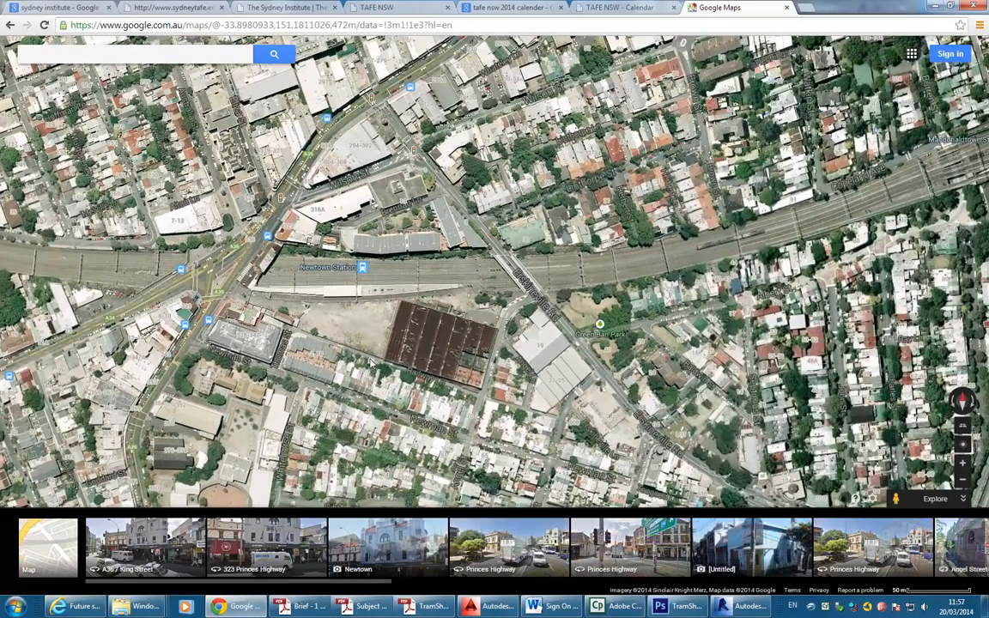
scroll(374, 359, up, 1)
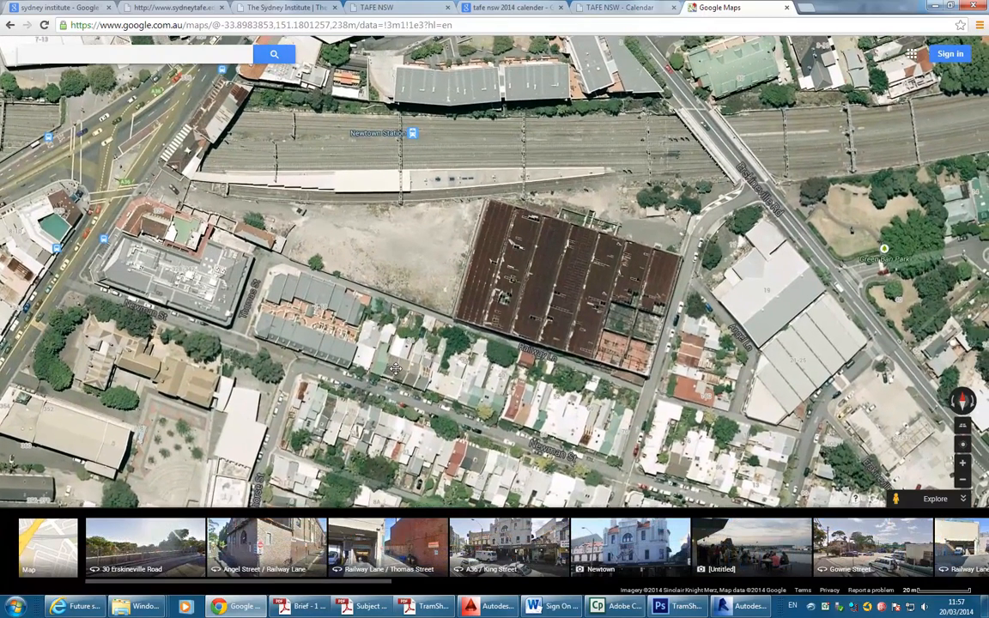
drag(392, 366, 400, 370)
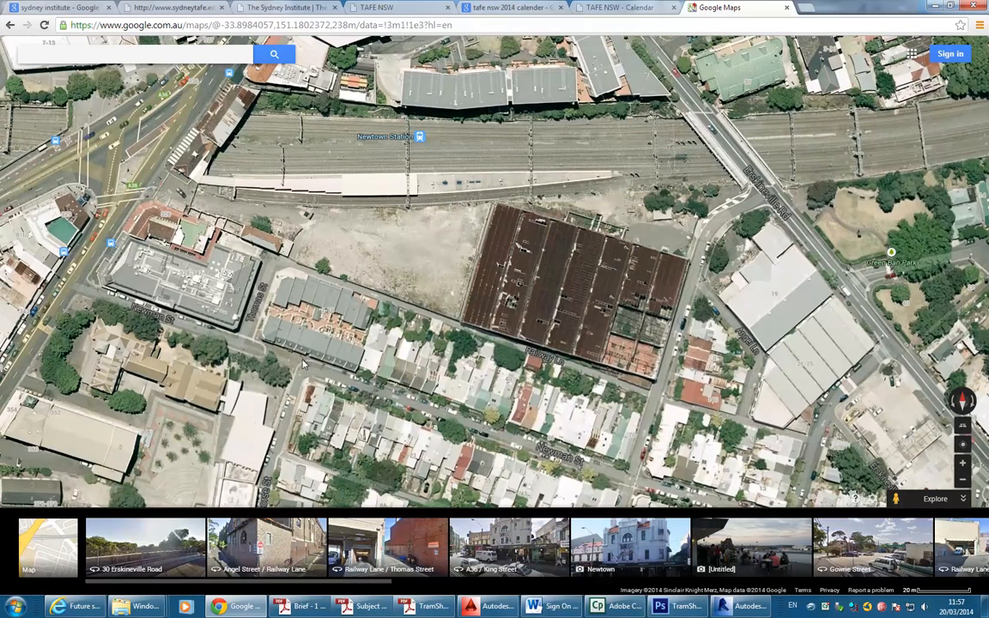
Search 'paint' from the Start menu and launch Paint with a blank canvas.
click(39, 608)
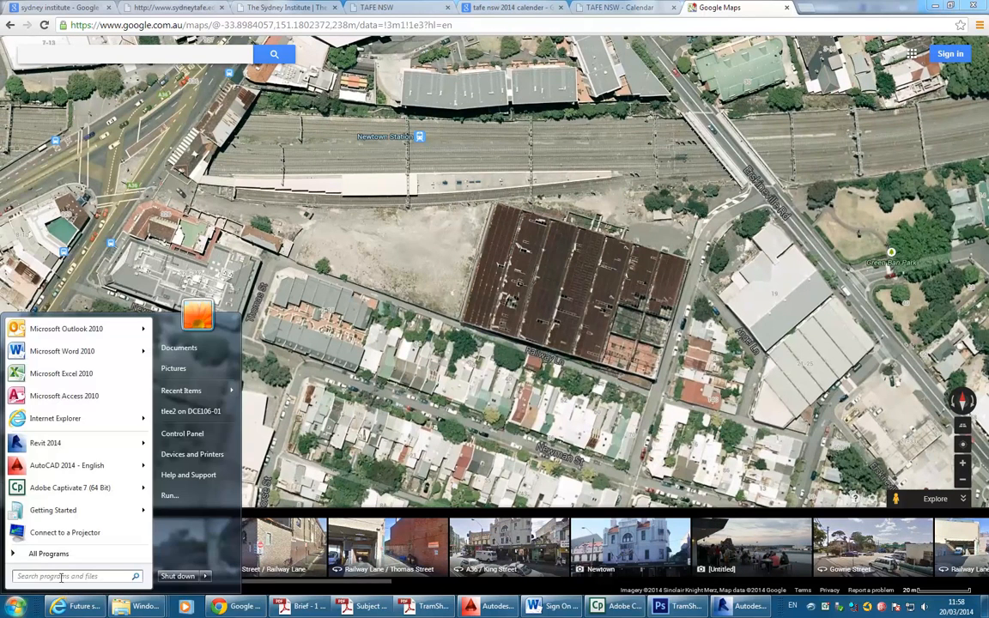
click(54, 580)
text(paint)
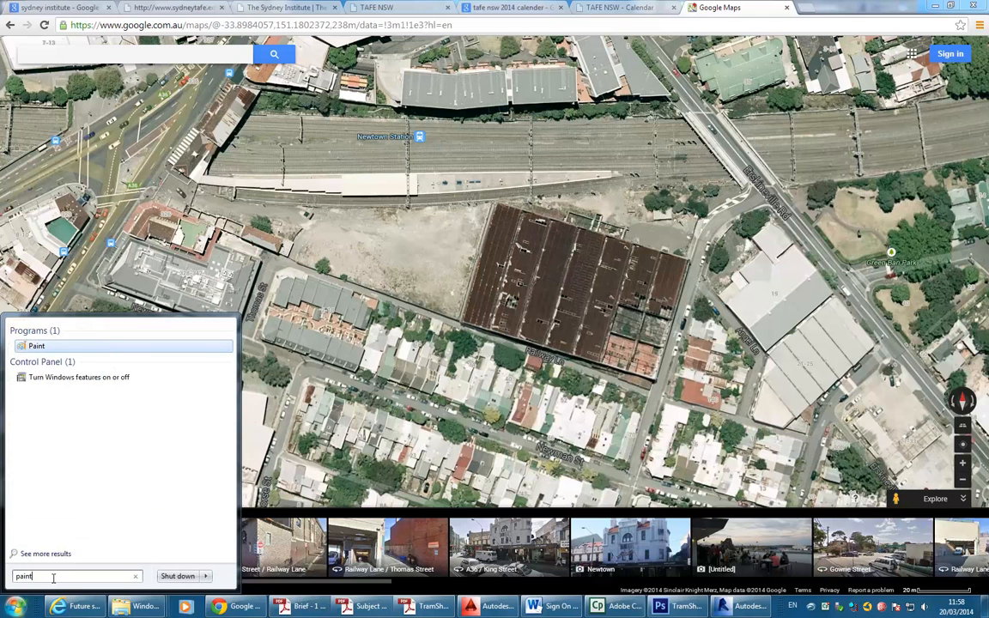
click(41, 345)
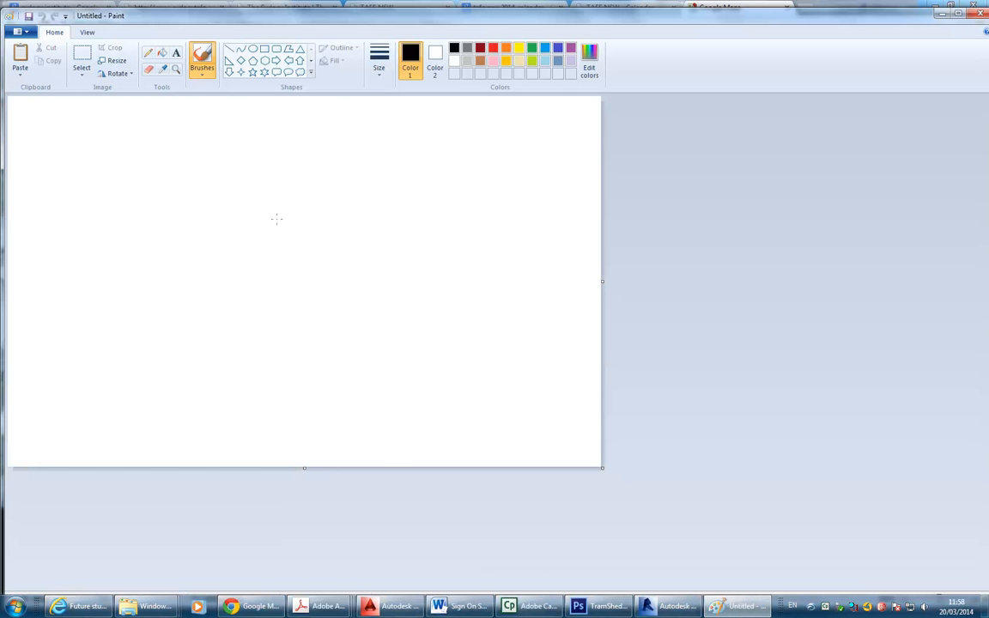
Paste the Google Maps screenshot into Paint, maximise the window and zoom to 50%.
key(ctrl+v)
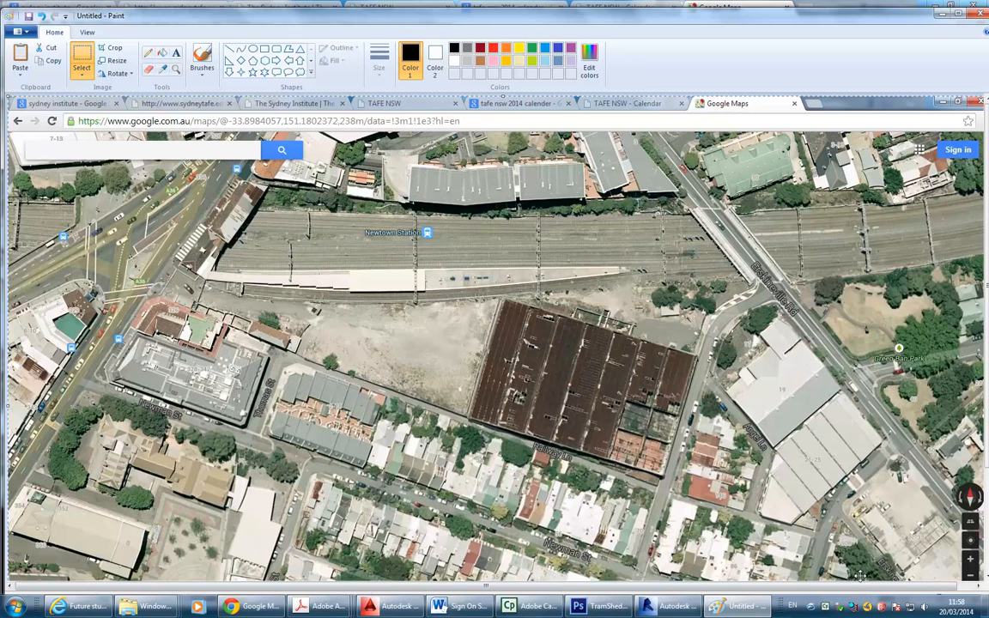
click(958, 14)
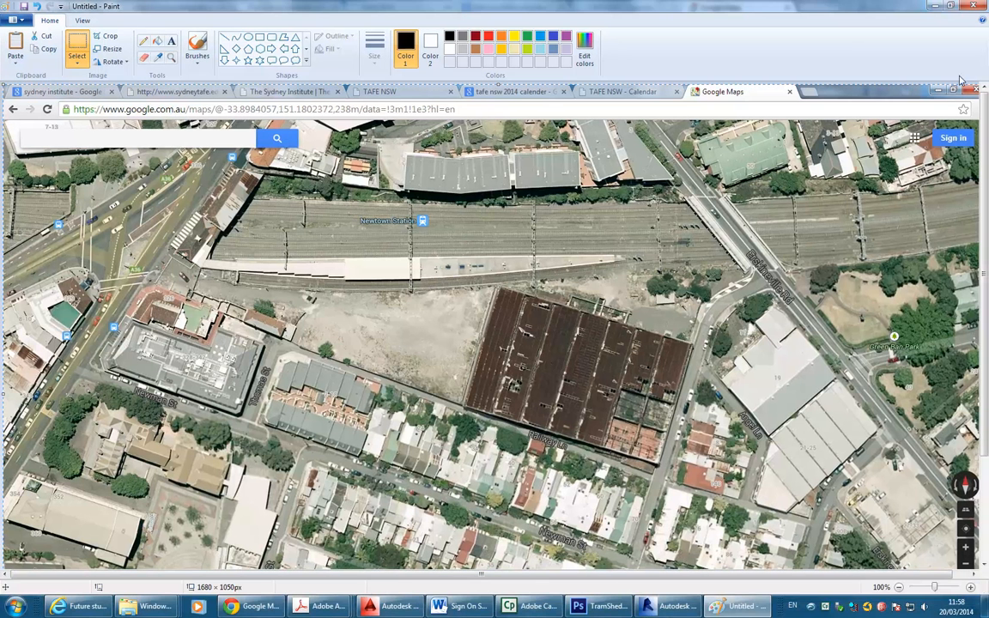
click(900, 587)
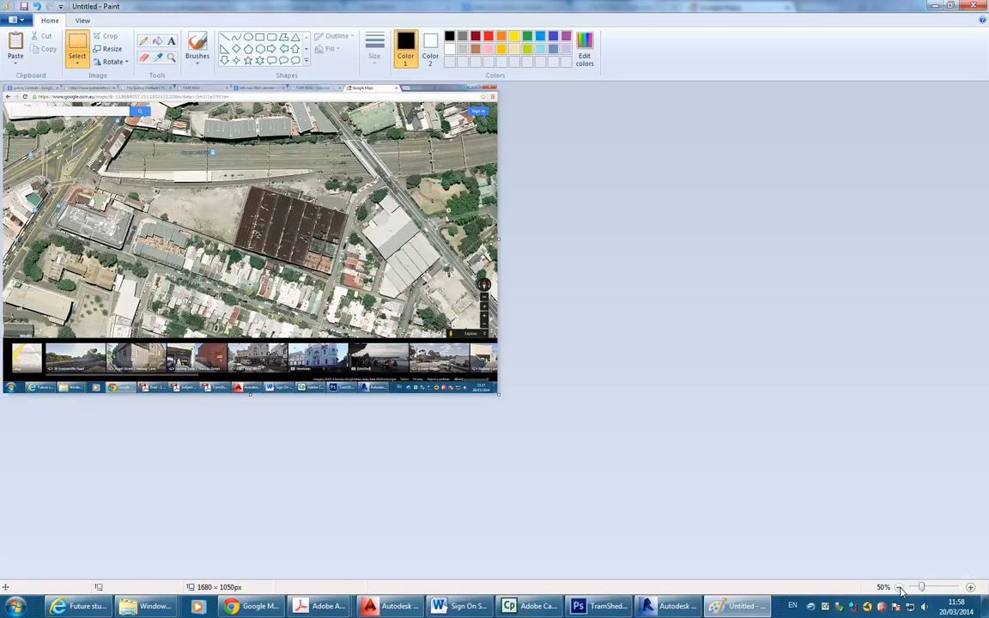
Crop the screenshot to the map area below the browser bar, 1649 × 949 px.
click(78, 44)
drag(496, 385, 10, 98)
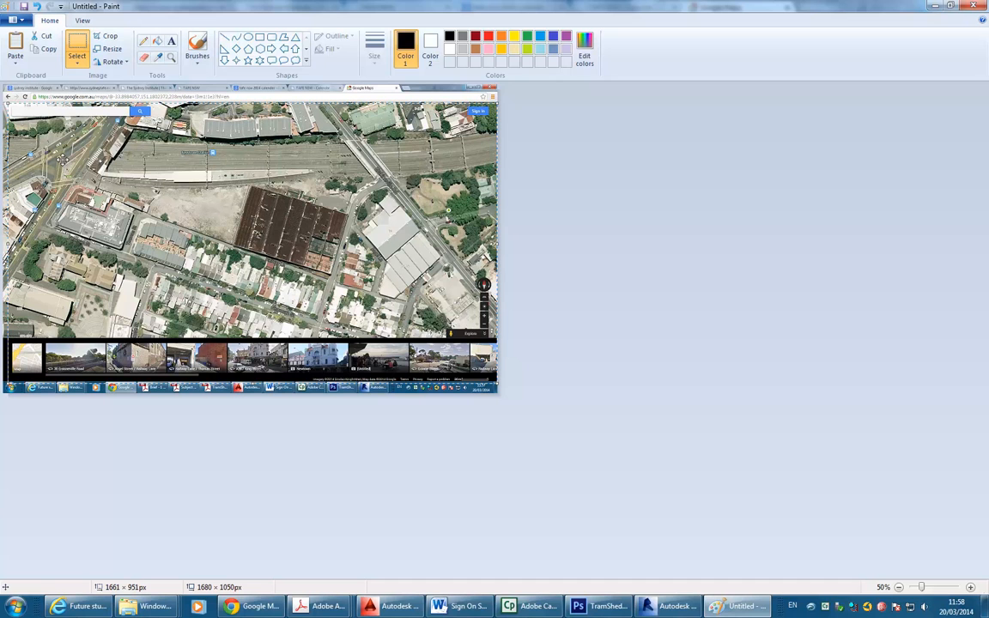
click(77, 43)
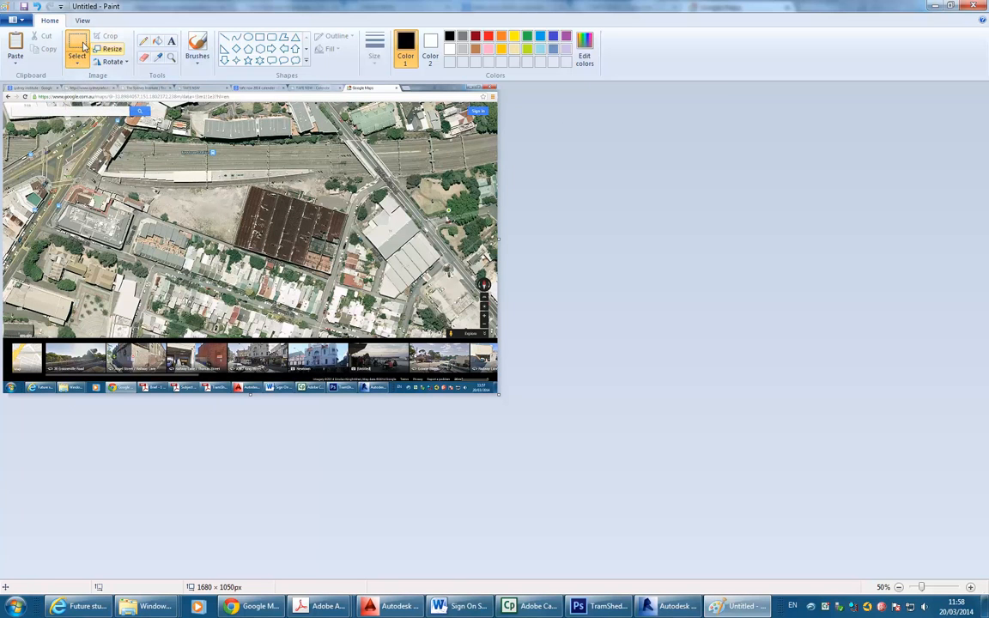
click(75, 40)
mouse_move(496, 104)
mouse_down()
mouse_move(371, 215)
mouse_move(87, 289)
mouse_move(7, 386)
mouse_up()
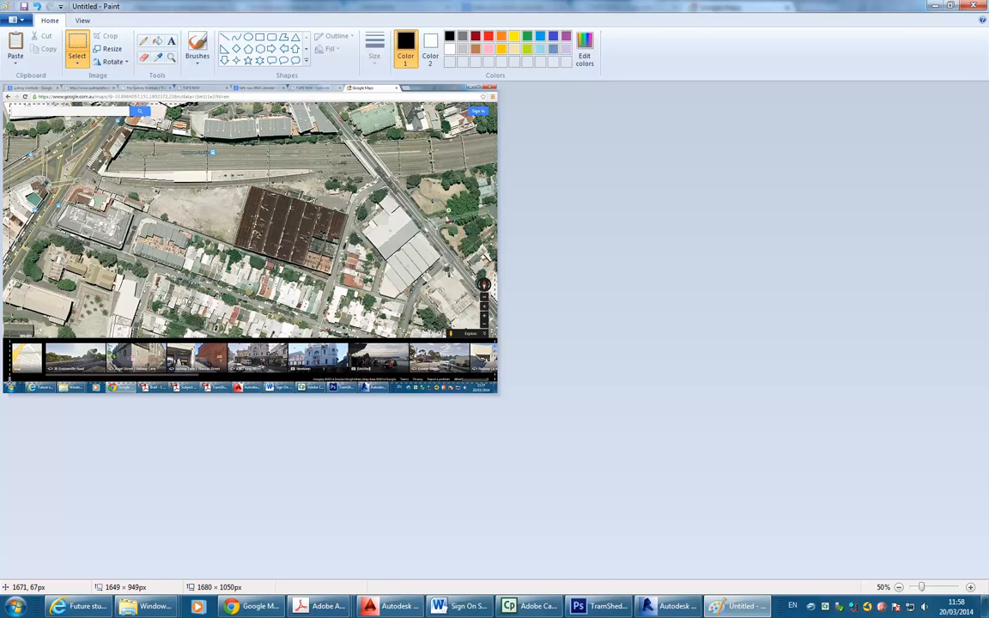
drag(8, 386, 10, 382)
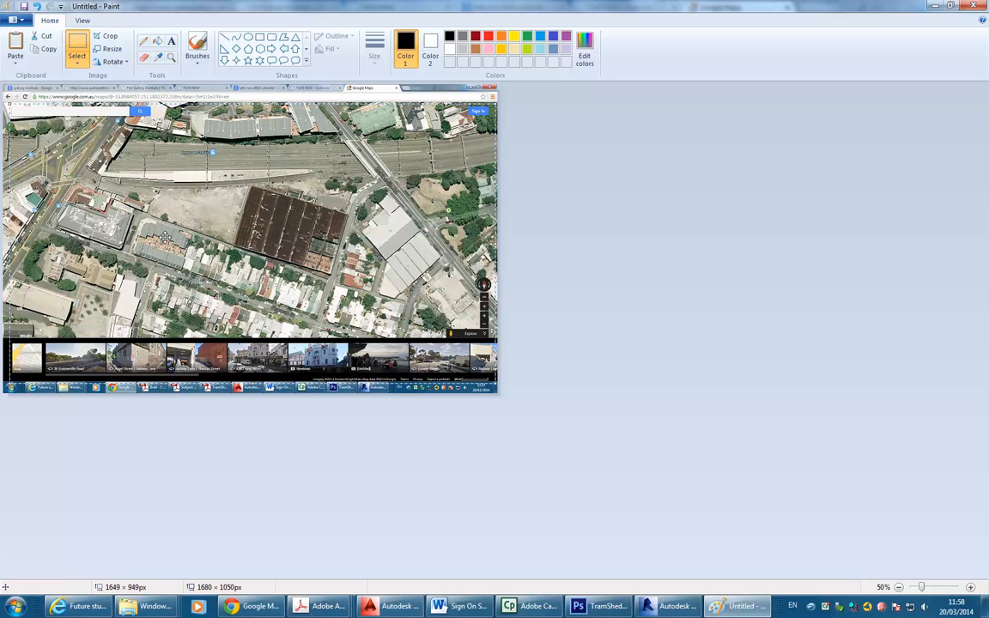
click(96, 36)
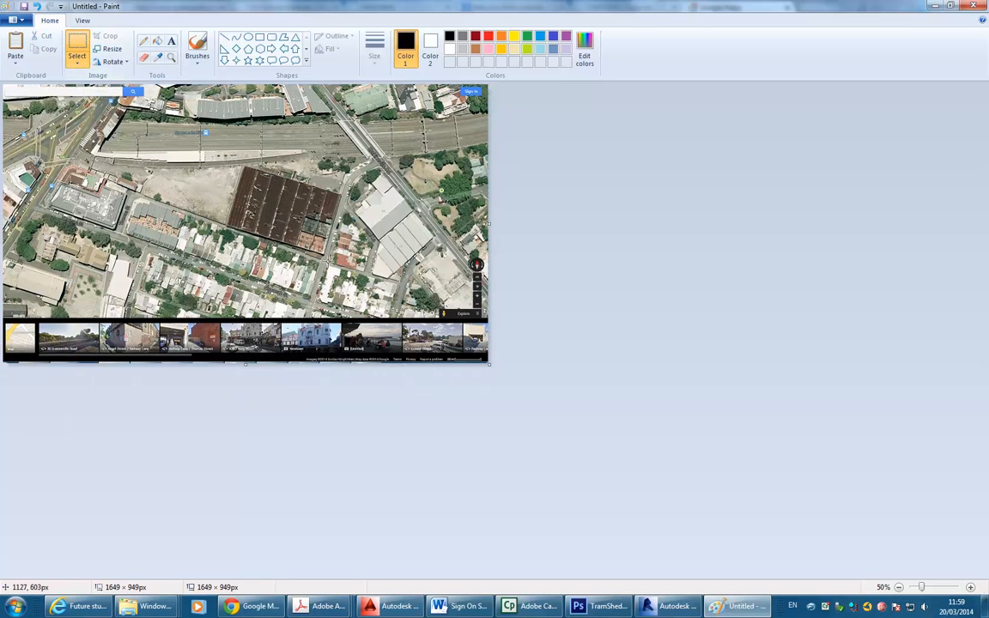
click(17, 20)
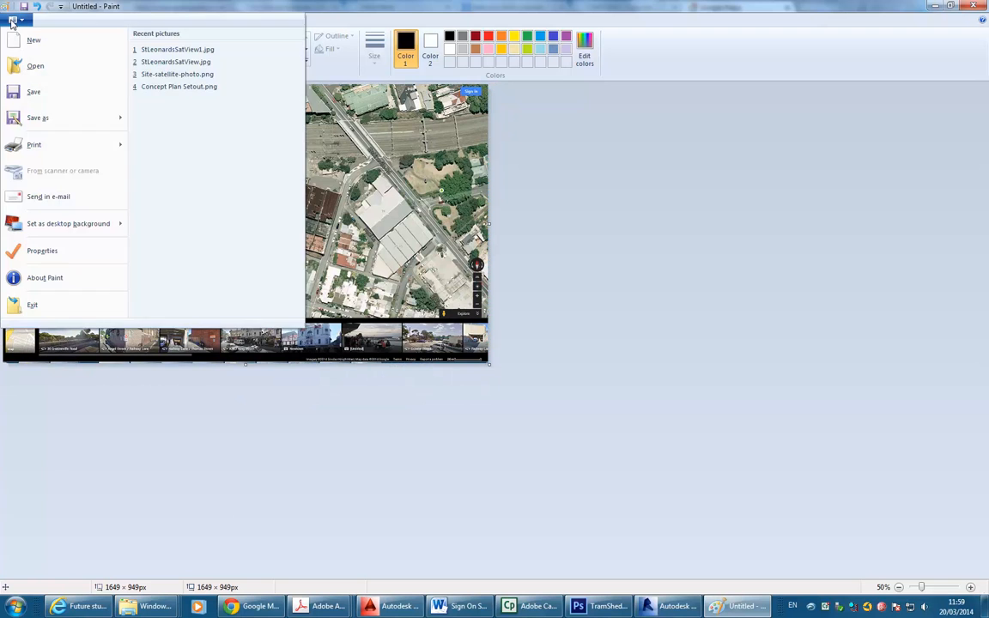
Save the cropped image as the JPEG TramSheds-SitePlan-Satellite.jpg, then return to AutoCAD.
click(47, 124)
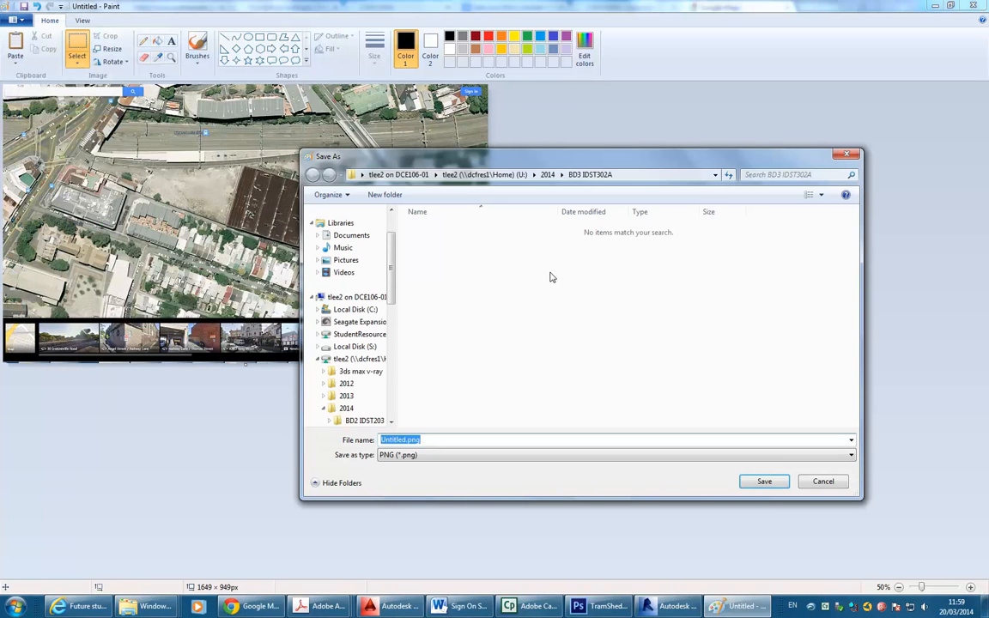
scroll(343, 318, down, 3)
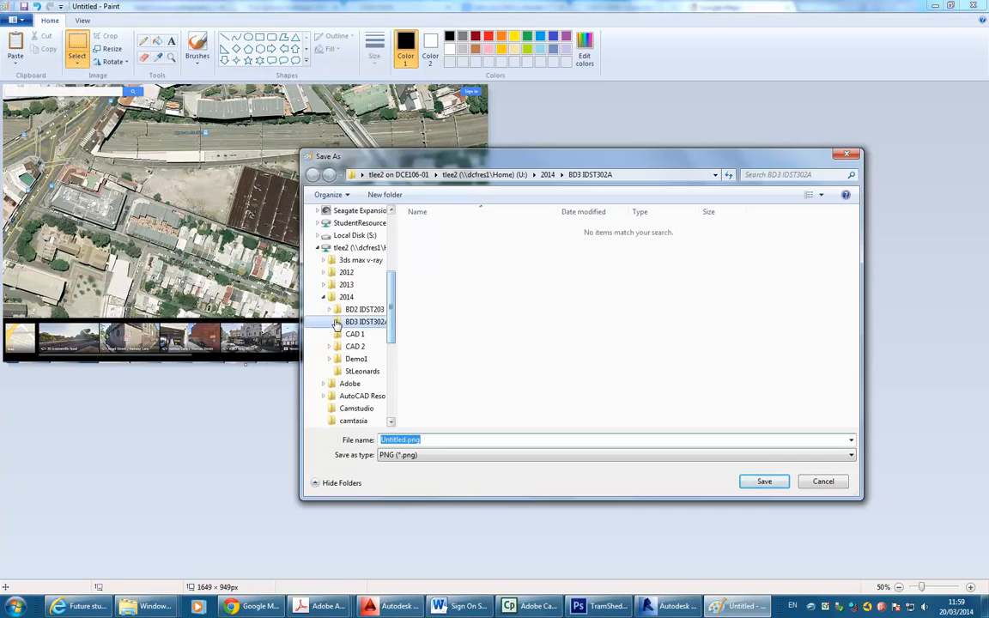
click(448, 457)
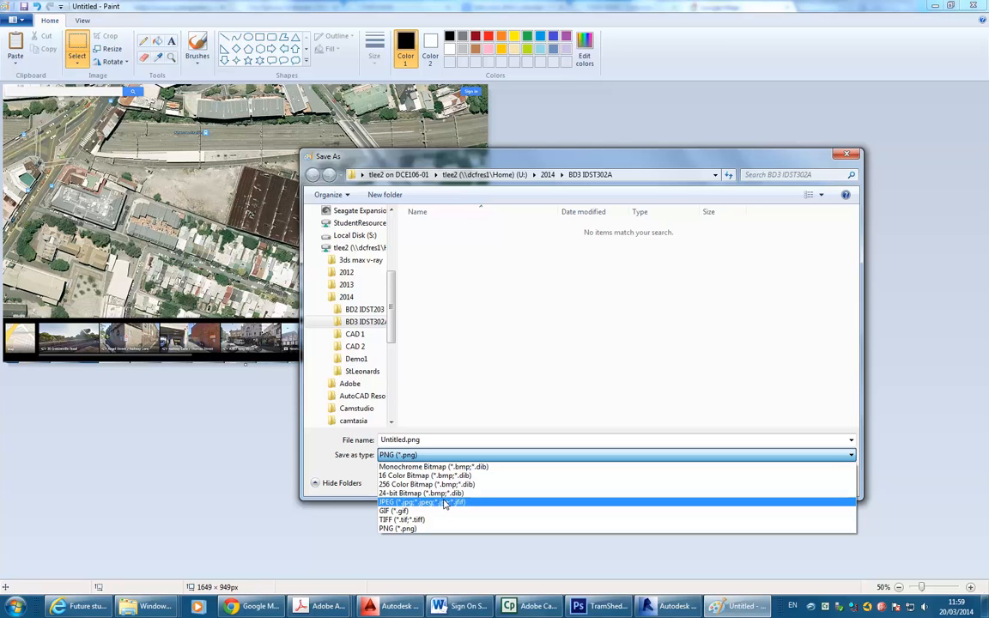
click(445, 504)
double_click(446, 440)
text(TramSheds)
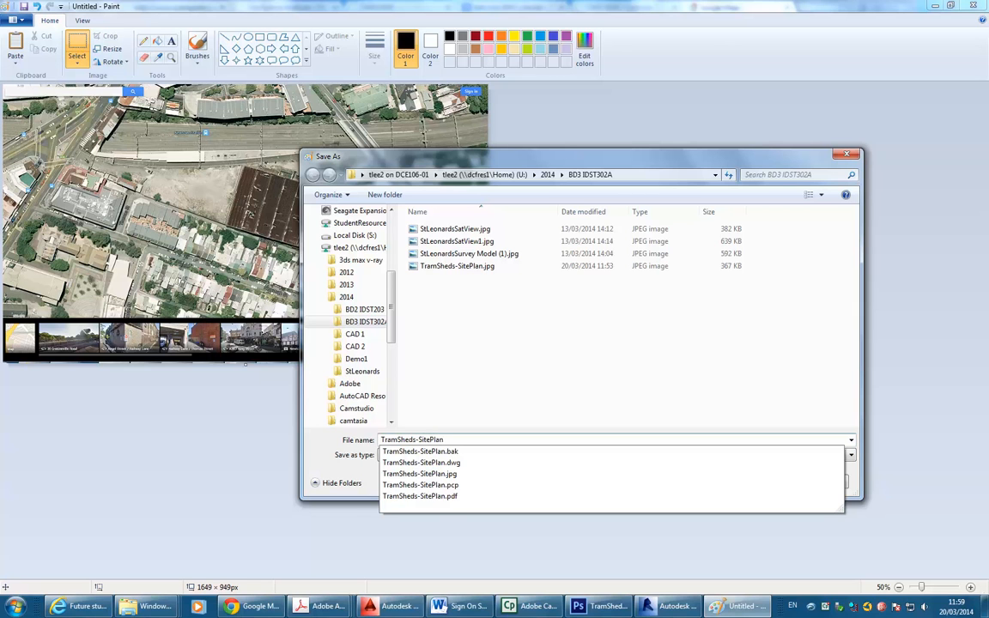
text(-Satellite)
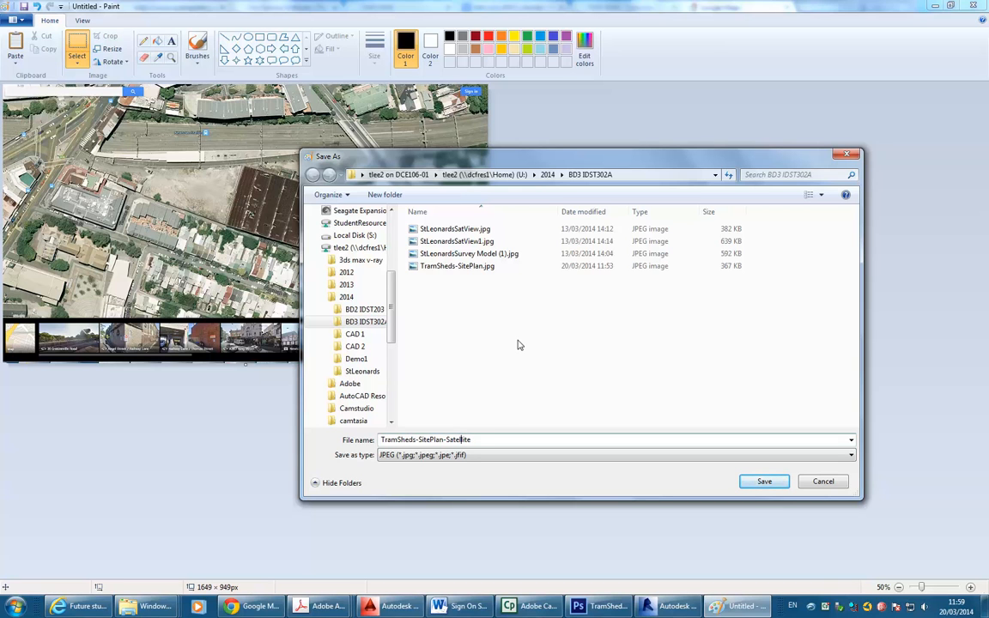
click(769, 482)
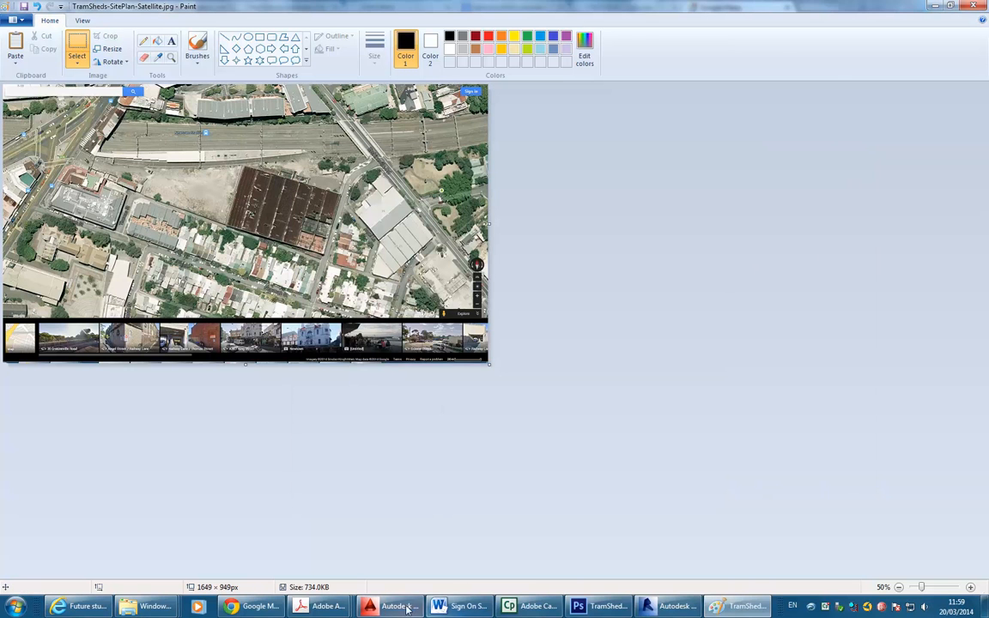
click(396, 606)
scroll(420, 286, down, 2)
Attach TramSheds-SitePlan-Satellite.jpg as an image at scale 1, with insertion point placed on screen.
middle_drag(419, 287, 409, 331)
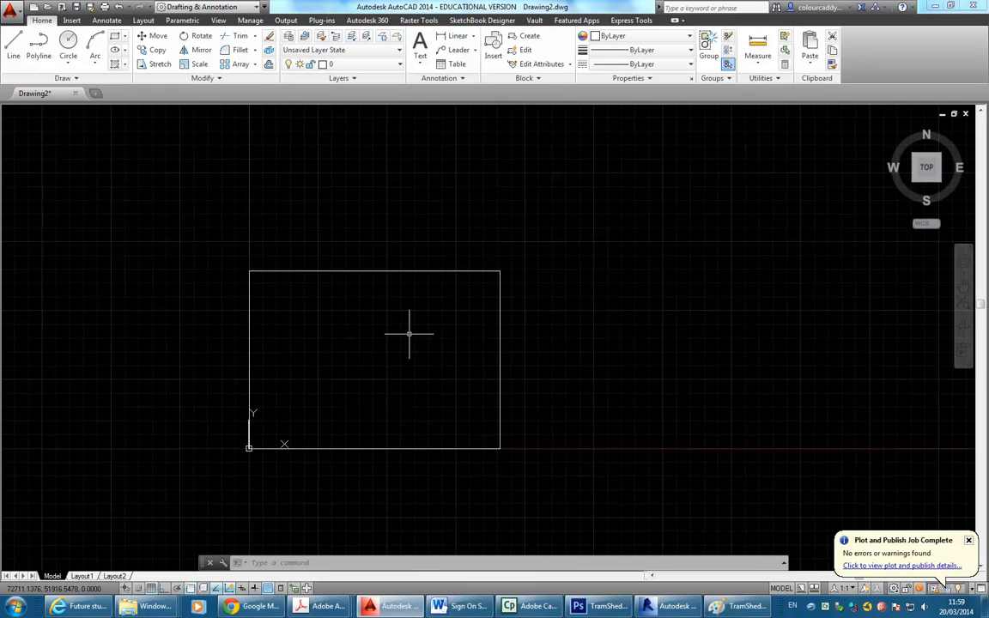
click(71, 20)
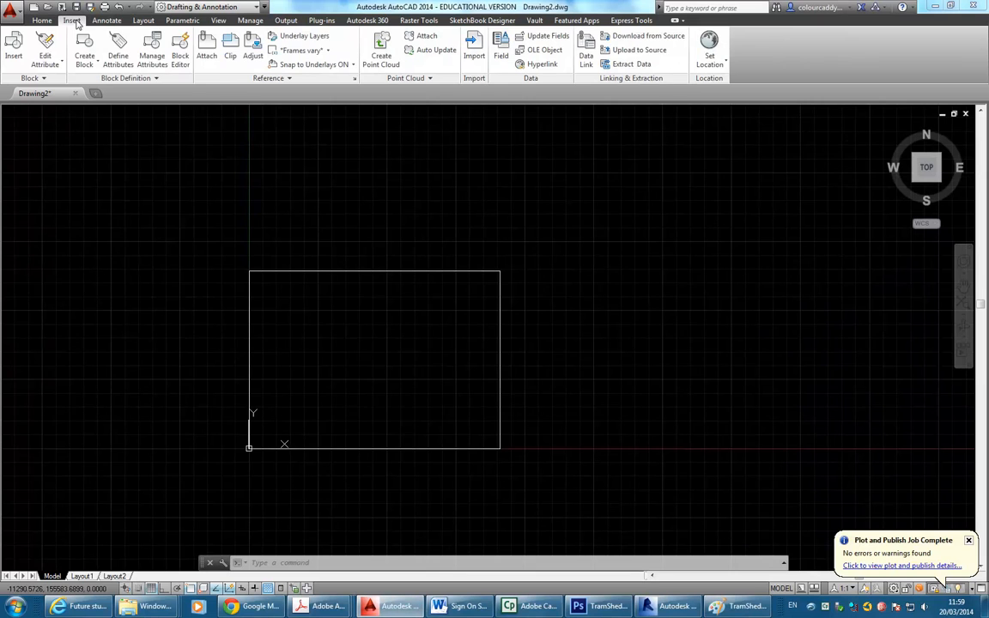
click(207, 55)
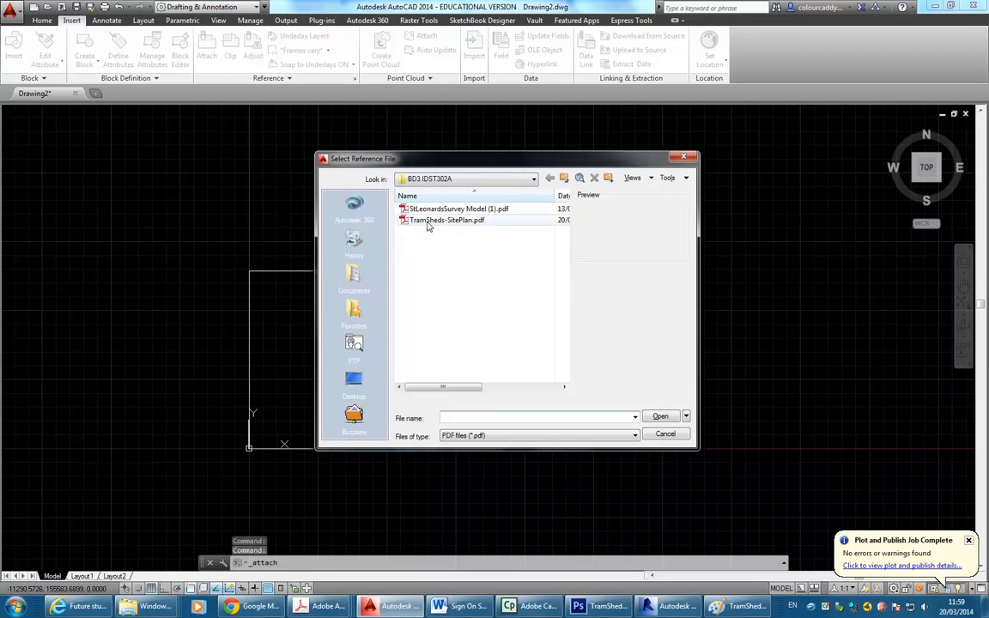
click(506, 437)
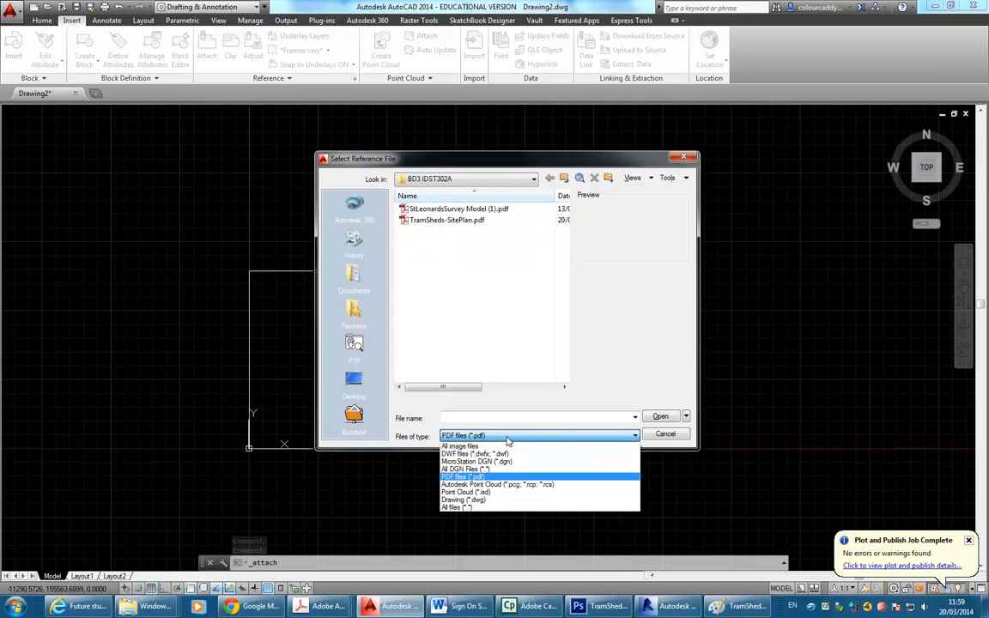
click(465, 448)
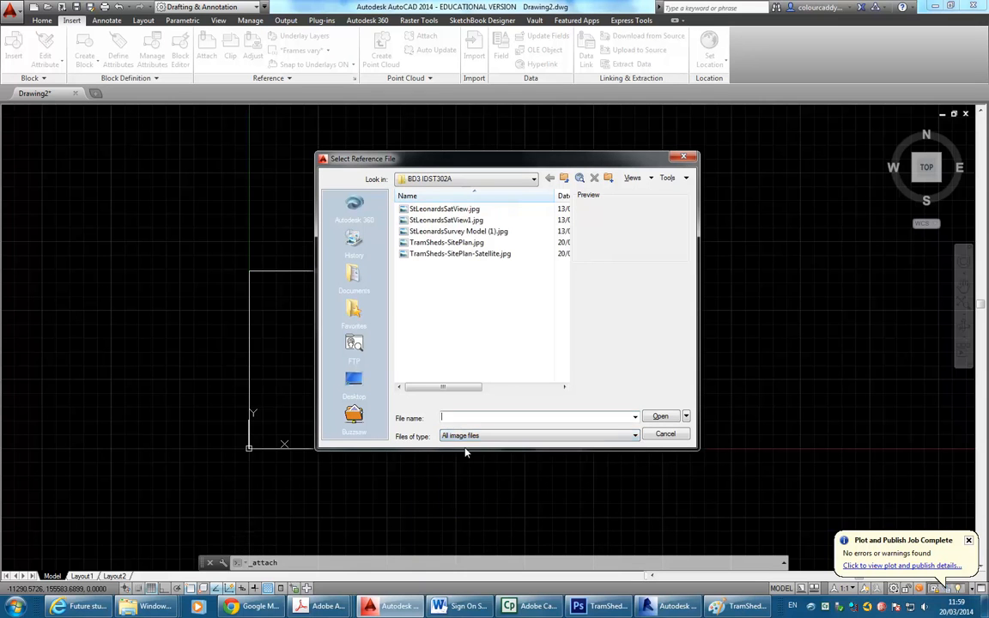
click(441, 256)
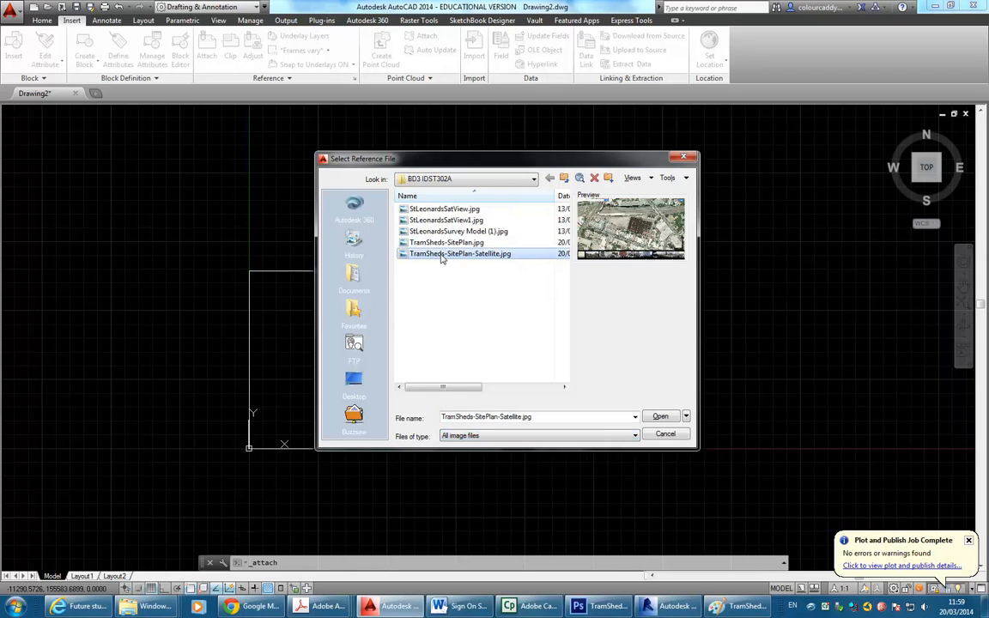
click(660, 418)
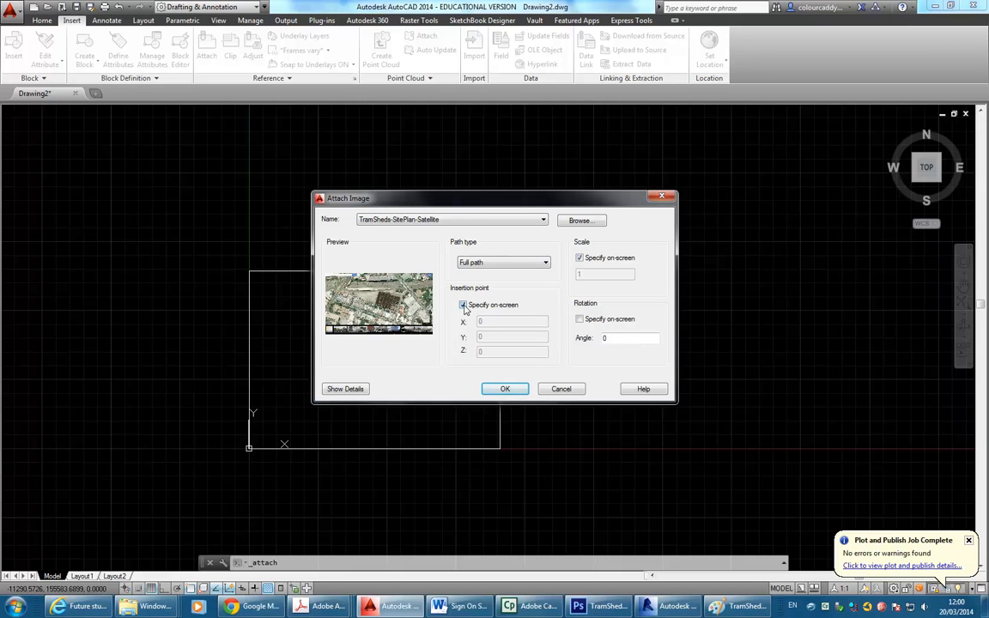
click(580, 259)
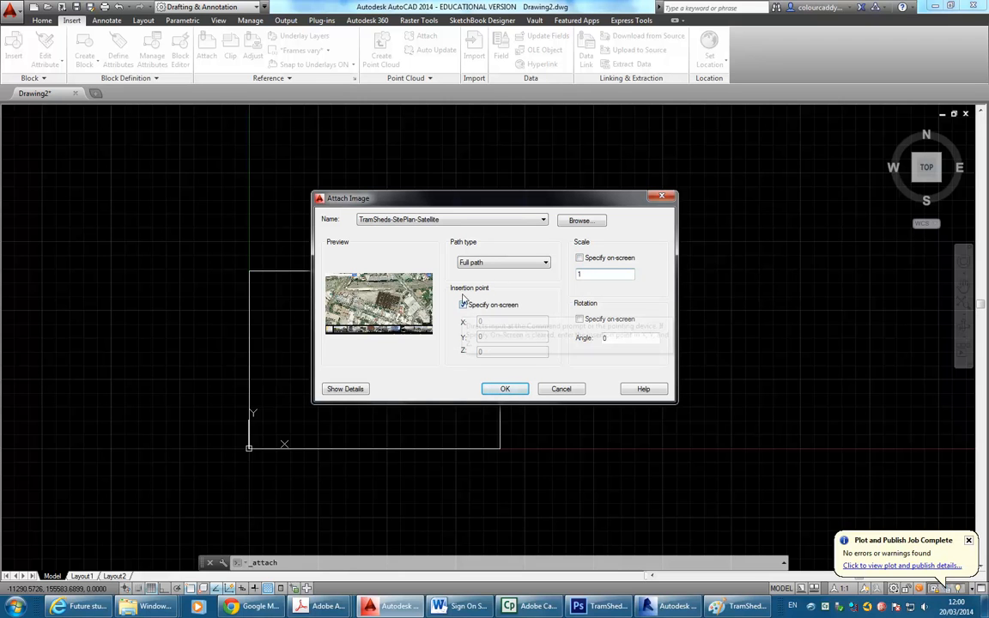
click(505, 391)
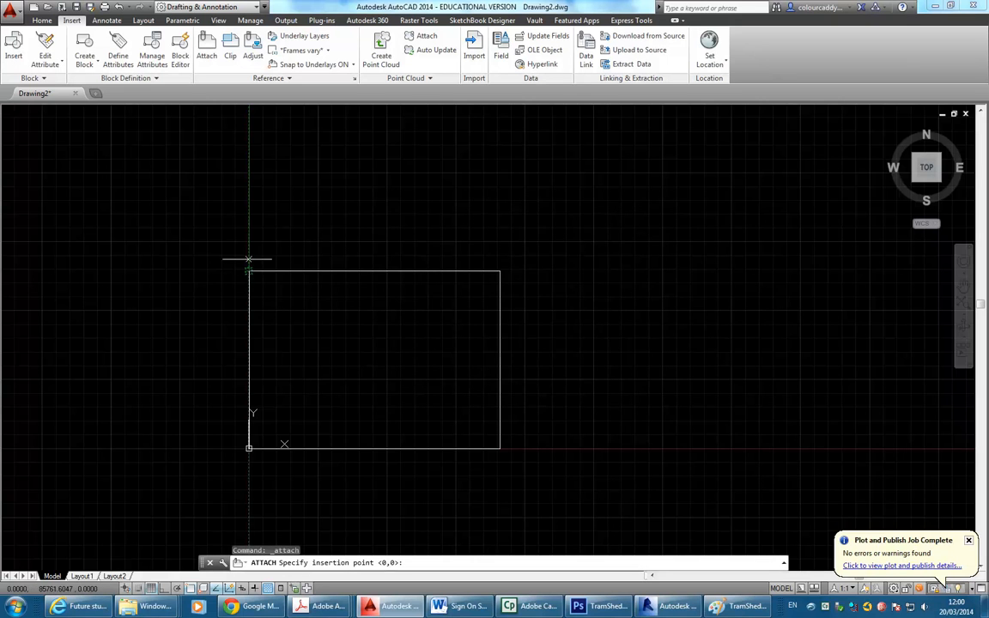
scroll(270, 253, up, 5)
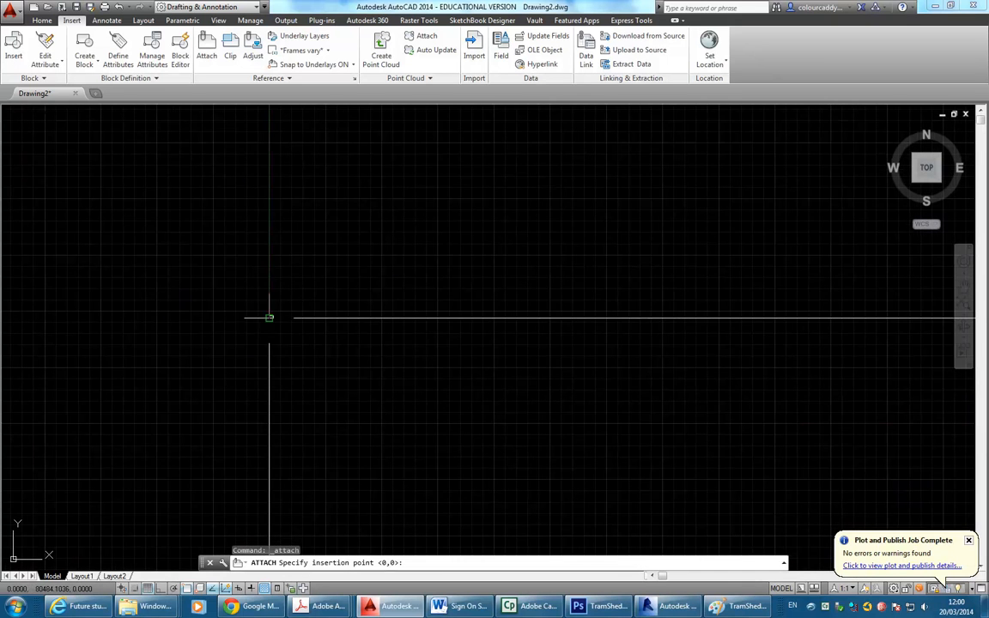
click(271, 298)
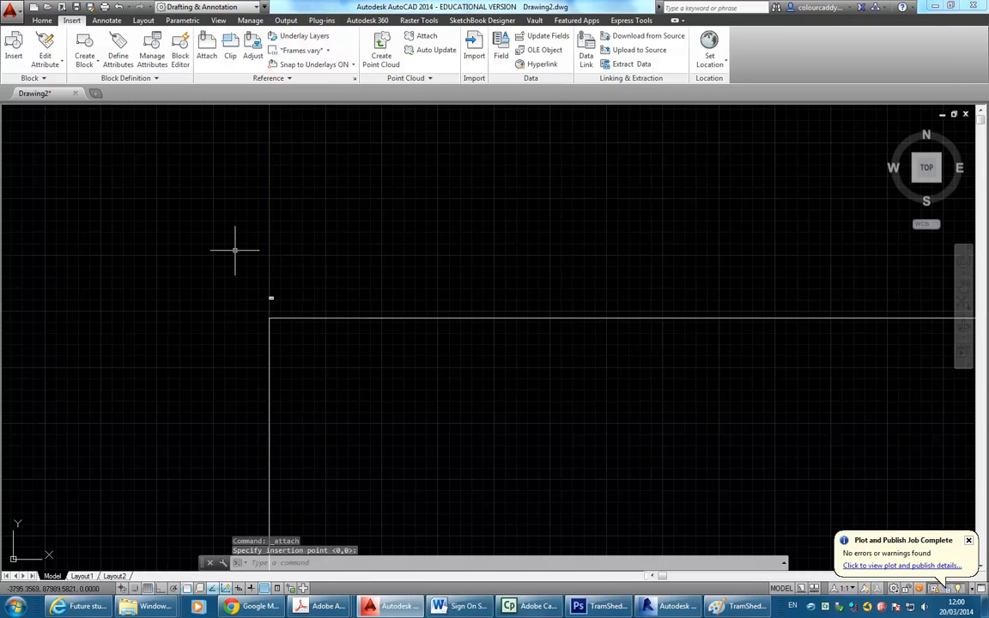
scroll(266, 274, down, 5)
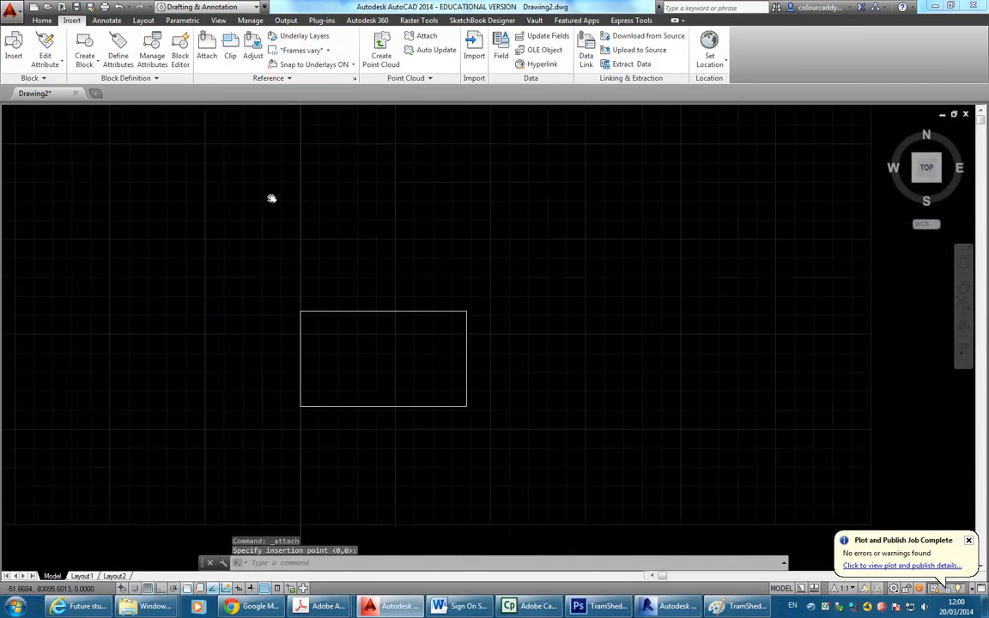
middle_drag(309, 223, 240, 176)
scroll(336, 339, up, 2)
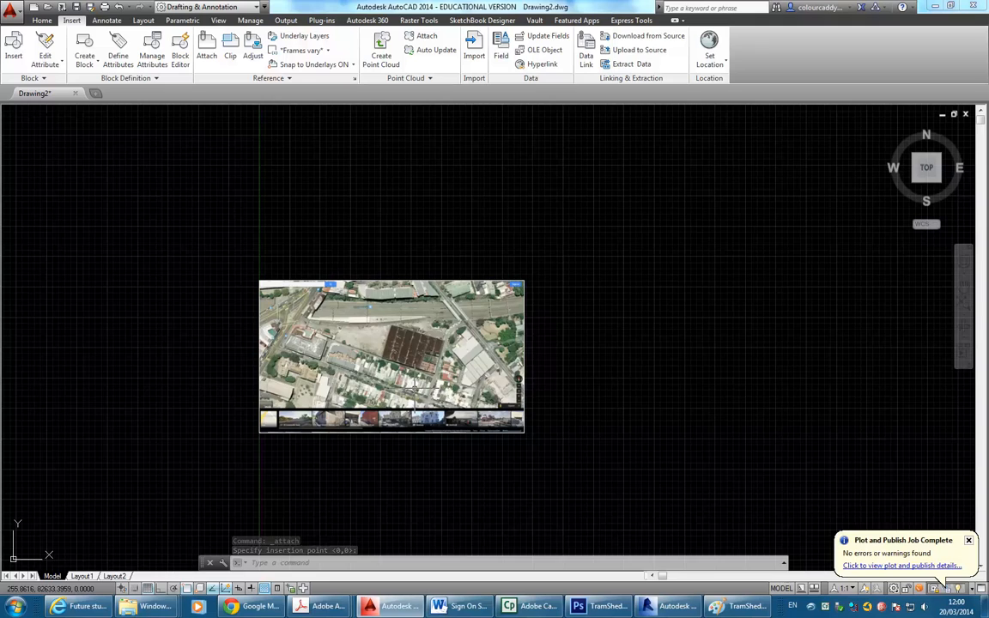
scroll(404, 385, up, 4)
middle_drag(314, 309, 385, 342)
middle_drag(405, 362, 341, 310)
scroll(360, 387, up, 2)
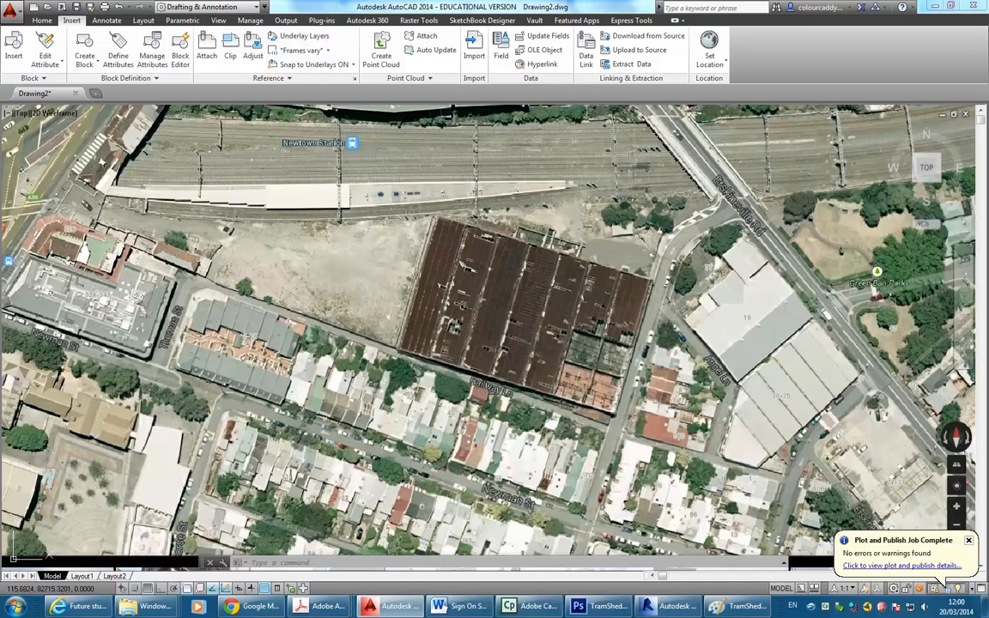
scroll(459, 248, down, 4)
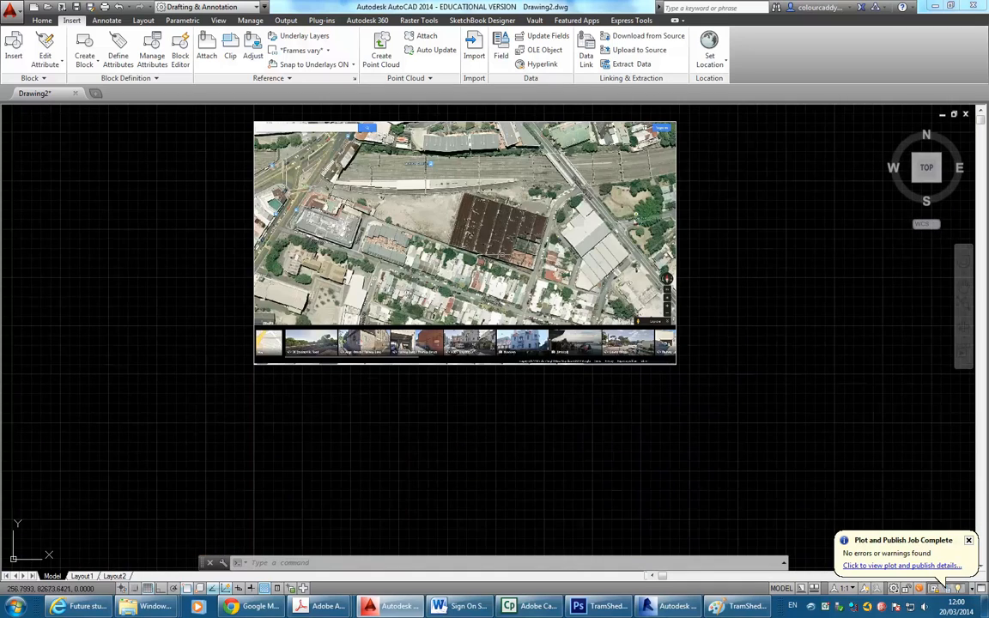
scroll(379, 219, down, 5)
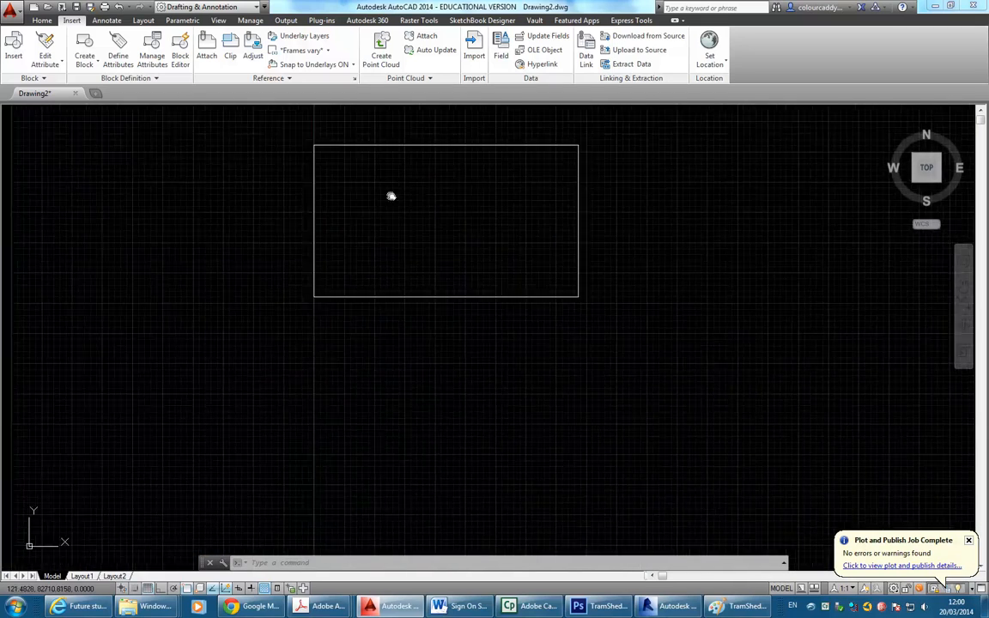
middle_drag(420, 222, 379, 195)
scroll(428, 329, down, 4)
middle_drag(442, 365, 305, 205)
scroll(313, 220, down, 5)
scroll(450, 408, up, 4)
middle_drag(352, 312, 289, 343)
scroll(392, 350, up, 2)
scroll(334, 249, down, 4)
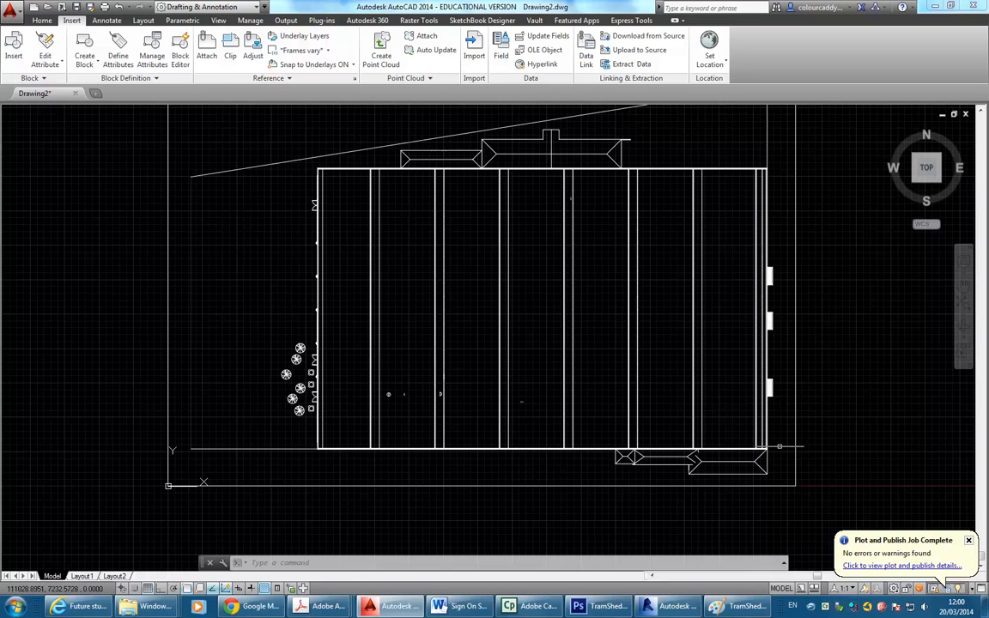
Measure the site plan's right edge from bottom-right to top-right corner: 51049.9172 units.
click(43, 20)
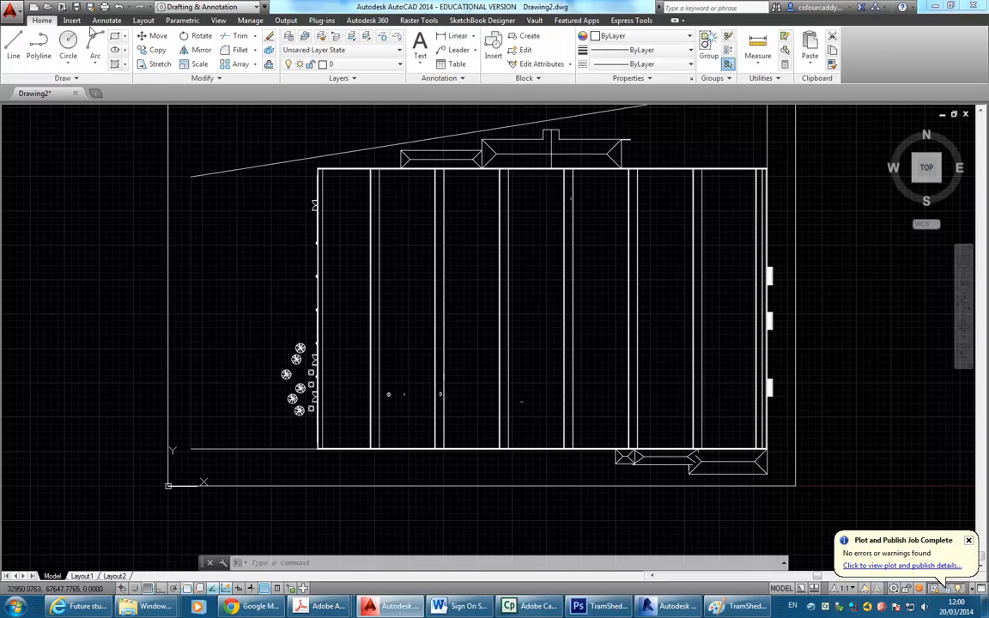
click(758, 45)
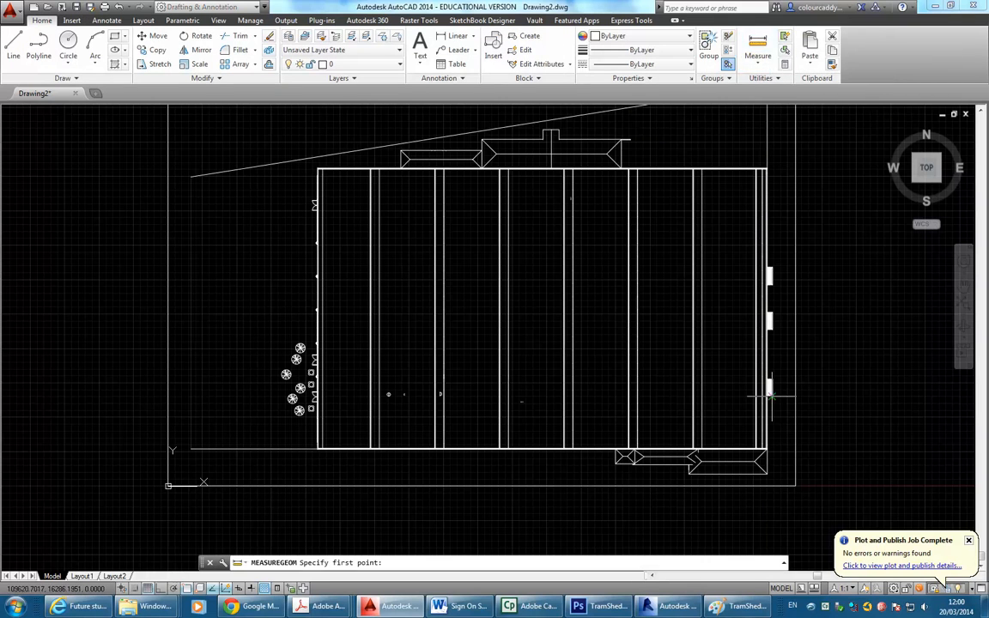
scroll(611, 429, up, 6)
scroll(611, 429, up, 3)
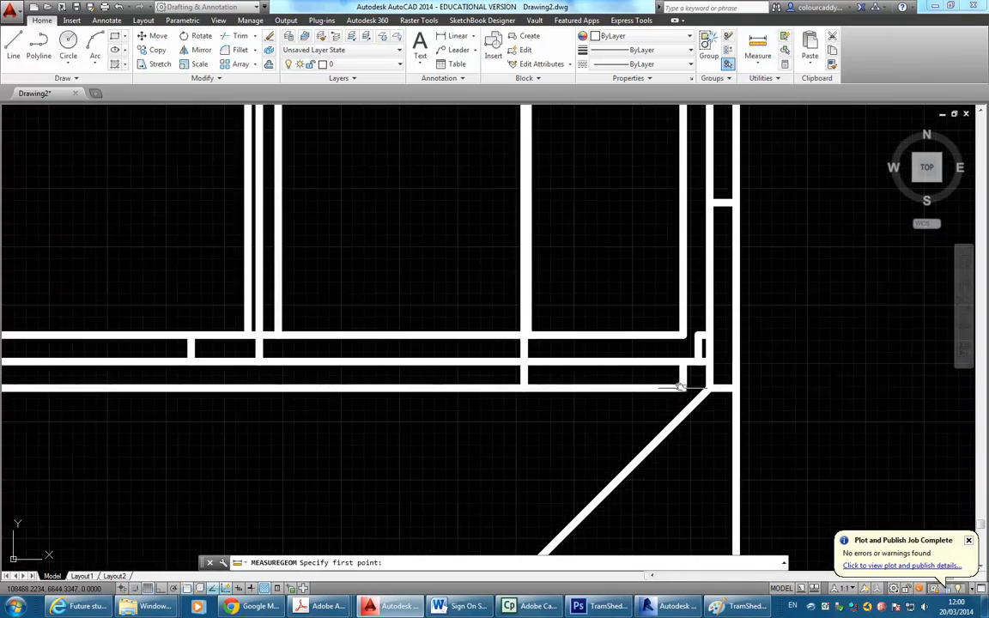
click(616, 422)
scroll(622, 335, down, 9)
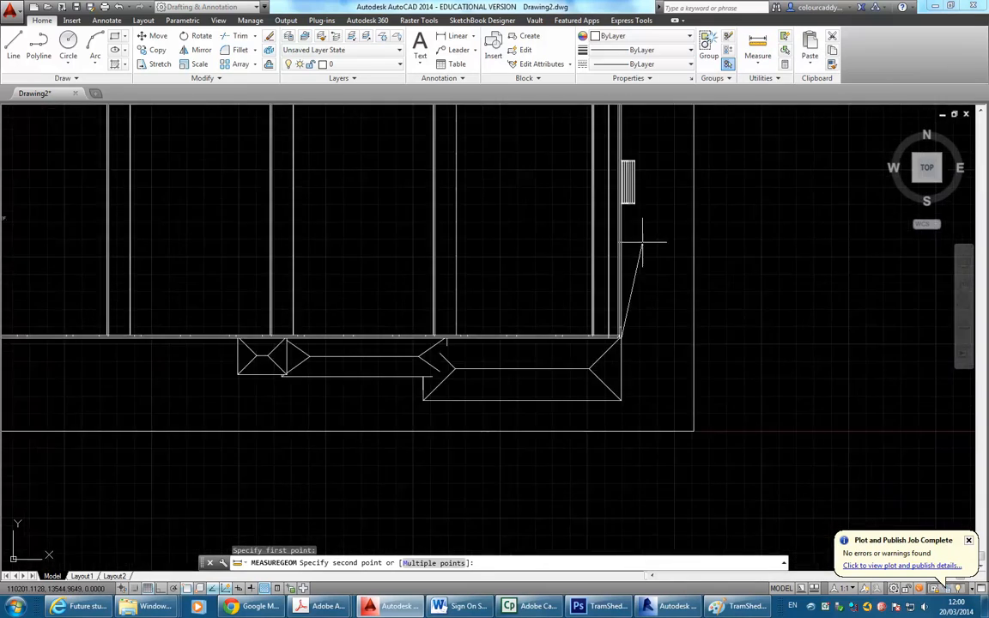
middle_drag(642, 242, 585, 403)
scroll(515, 344, down, 3)
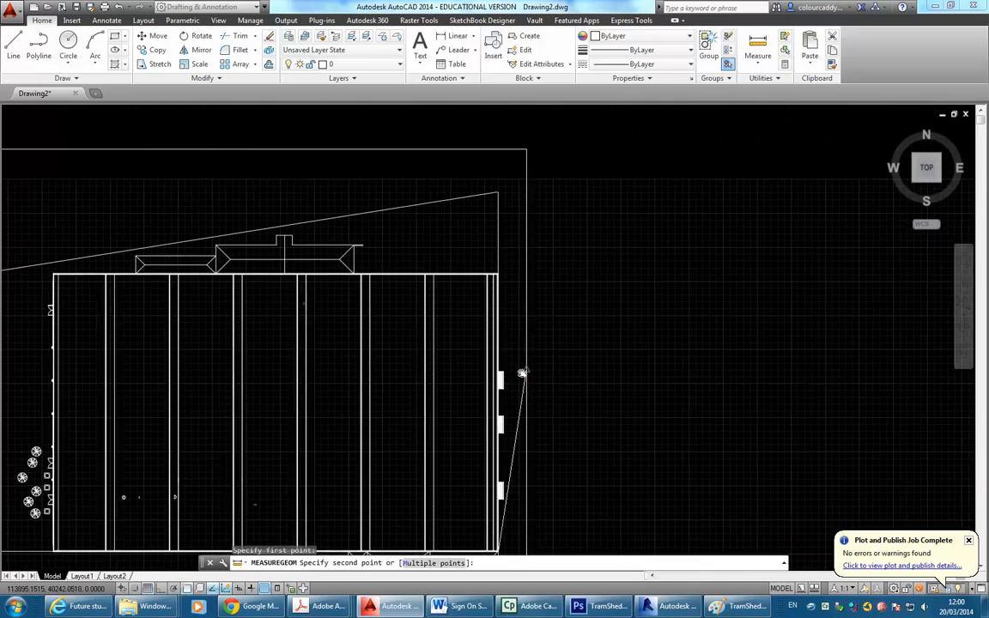
scroll(503, 273, up, 5)
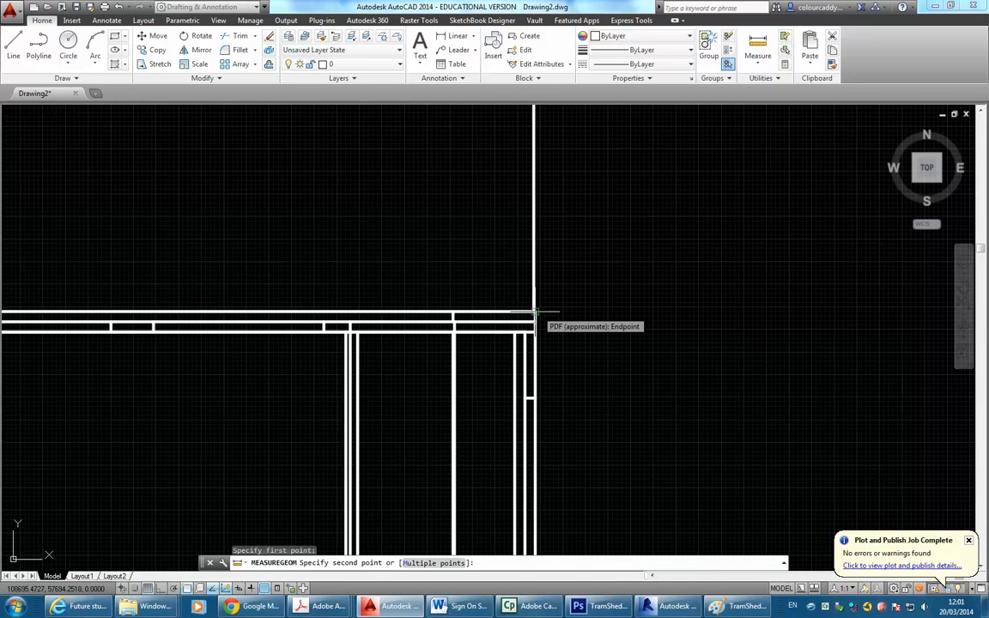
click(534, 314)
Cancel the measurement and zoom out to show the whole drawing.
scroll(532, 318, down, 5)
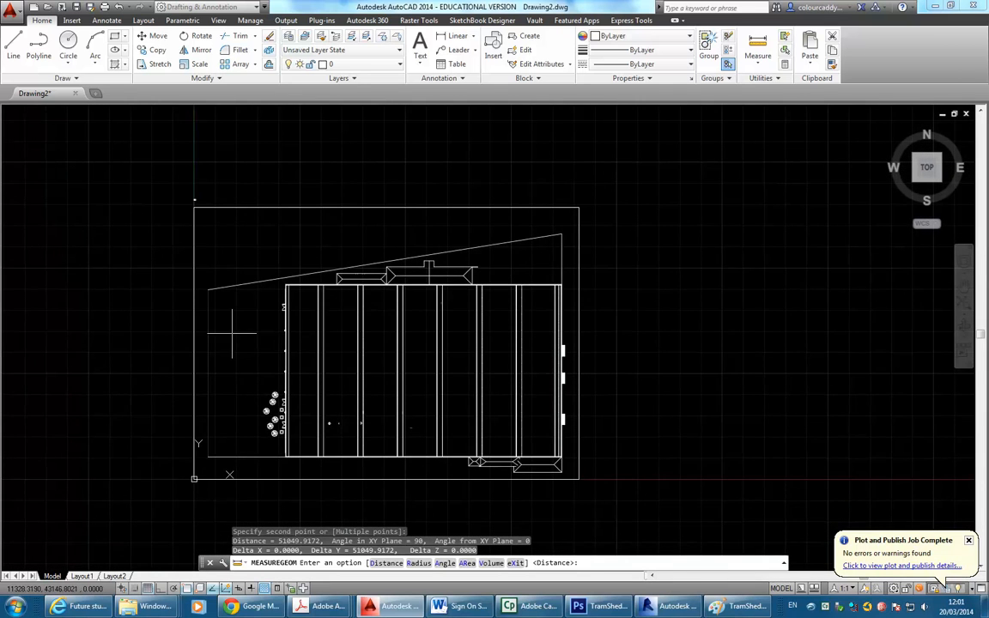
scroll(231, 325, up, 5)
right_click(290, 273)
click(309, 296)
scroll(309, 296, down, 3)
middle_drag(306, 321, 352, 412)
middle_drag(325, 321, 364, 333)
middle_click(364, 333)
middle_click(364, 334)
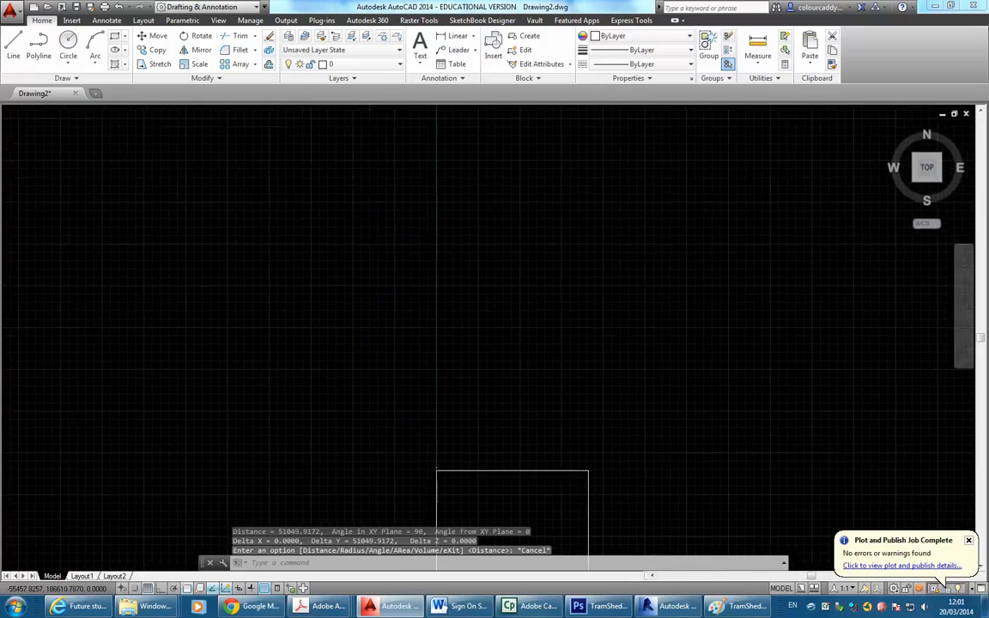
Measure the warehouse's east edge on the aerial image, bottom to top corner: 56.1617 units.
scroll(294, 267, up, 10)
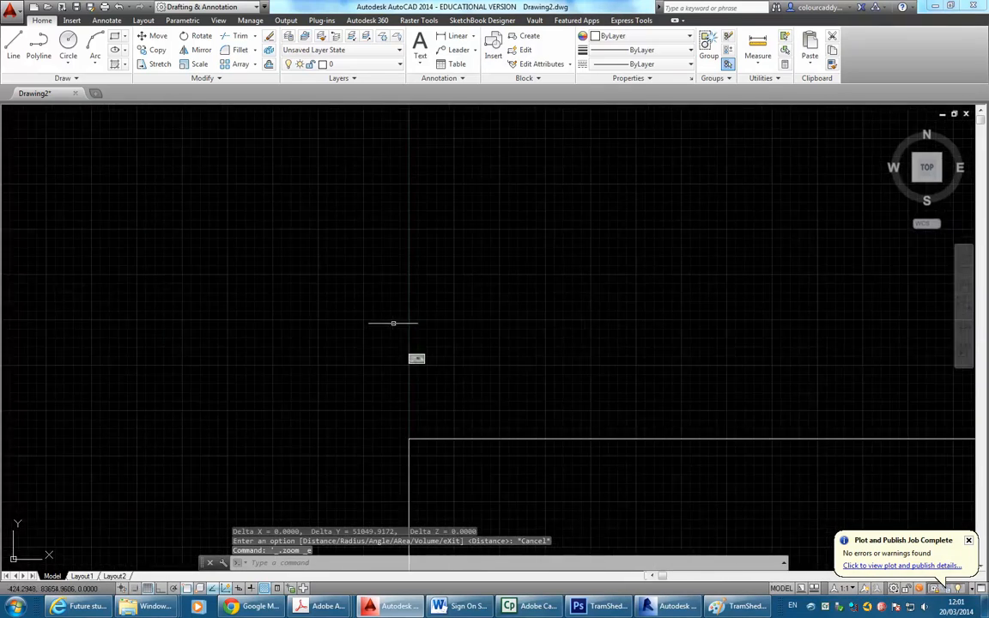
scroll(285, 275, up, 6)
middle_drag(330, 336, 307, 288)
scroll(331, 301, up, 4)
middle_drag(429, 365, 311, 332)
scroll(330, 352, up, 2)
middle_drag(330, 370, 349, 443)
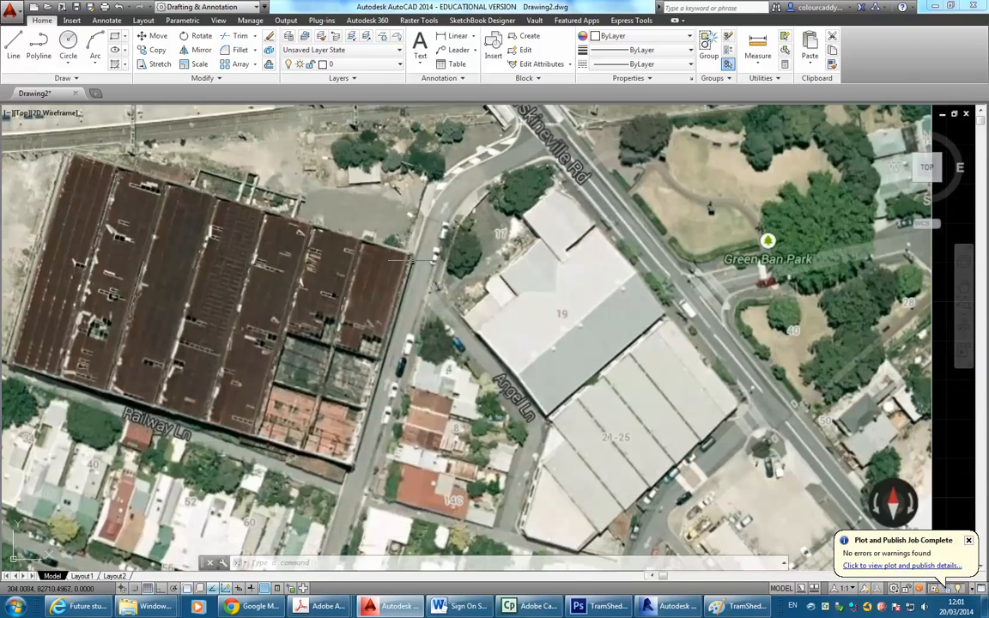
click(759, 47)
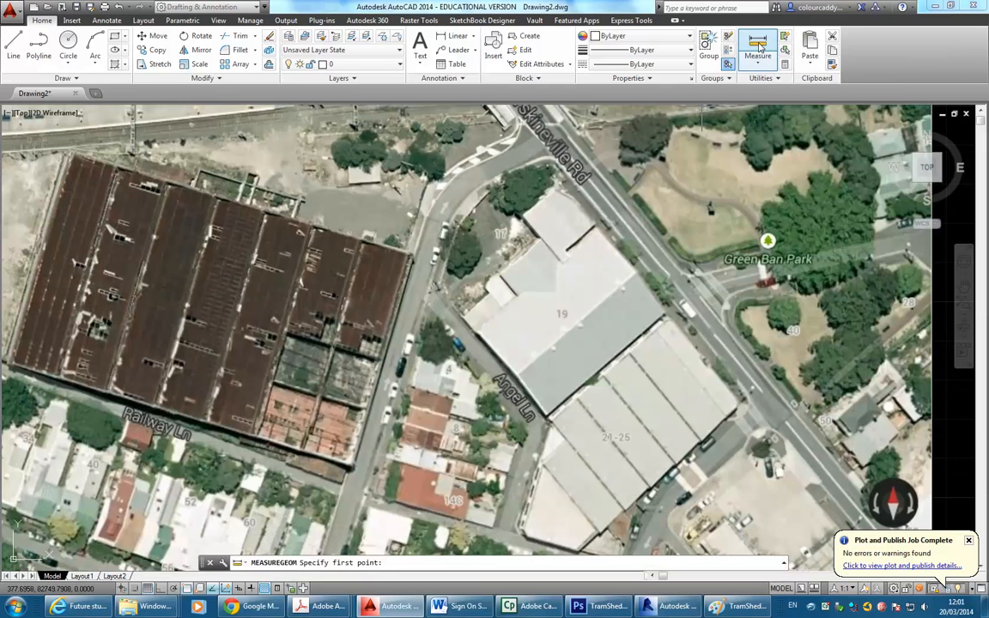
scroll(360, 492, up, 4)
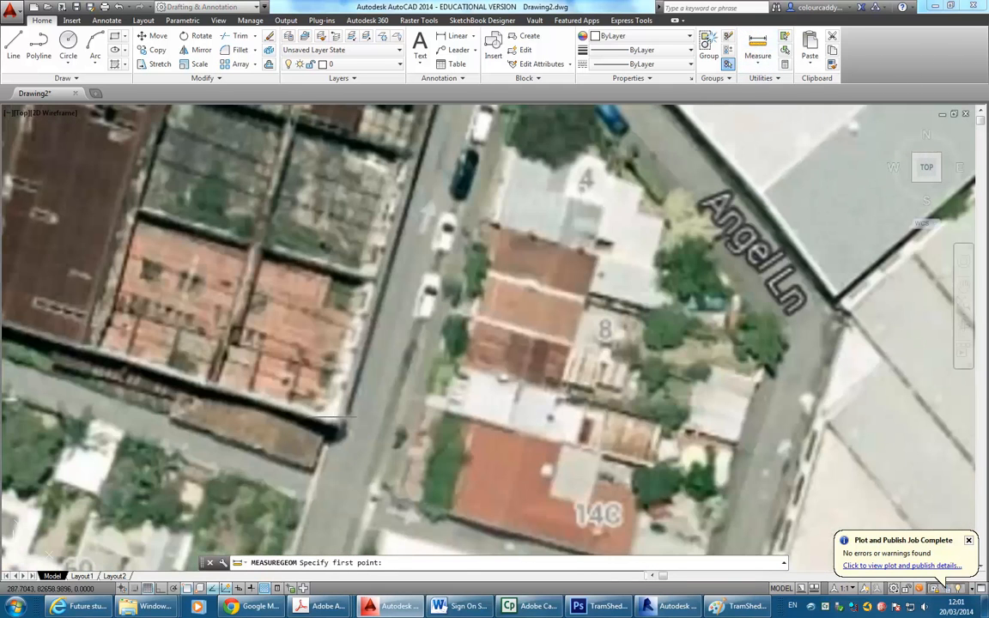
click(336, 424)
scroll(382, 411, down, 4)
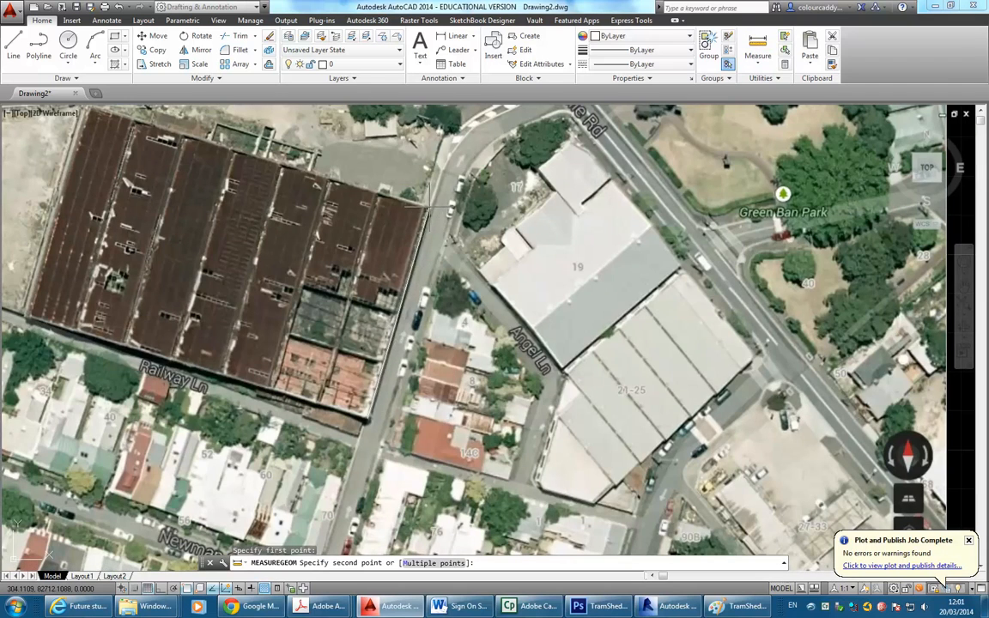
scroll(428, 208, up, 8)
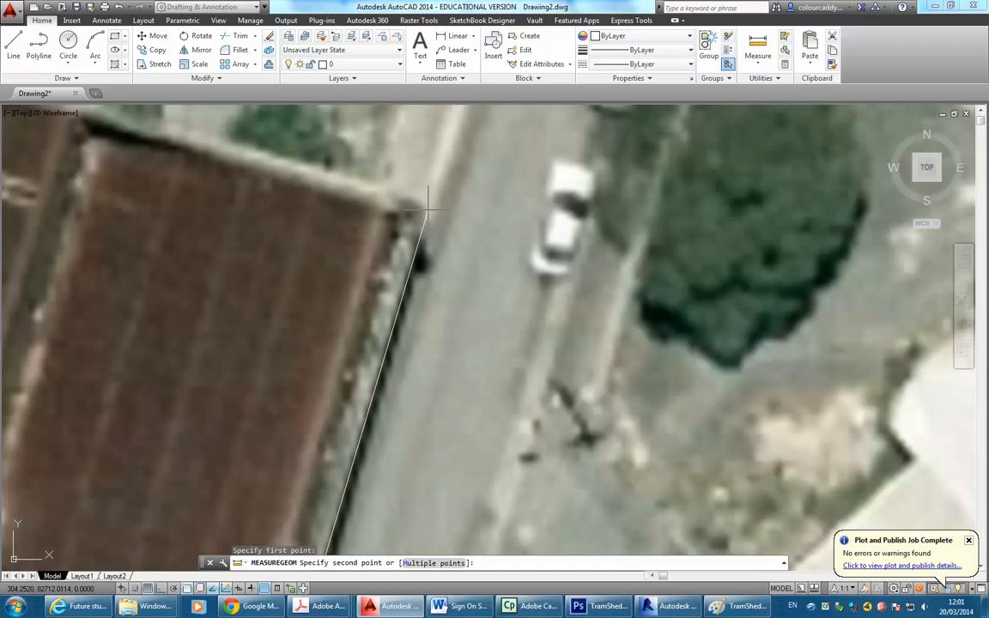
click(429, 208)
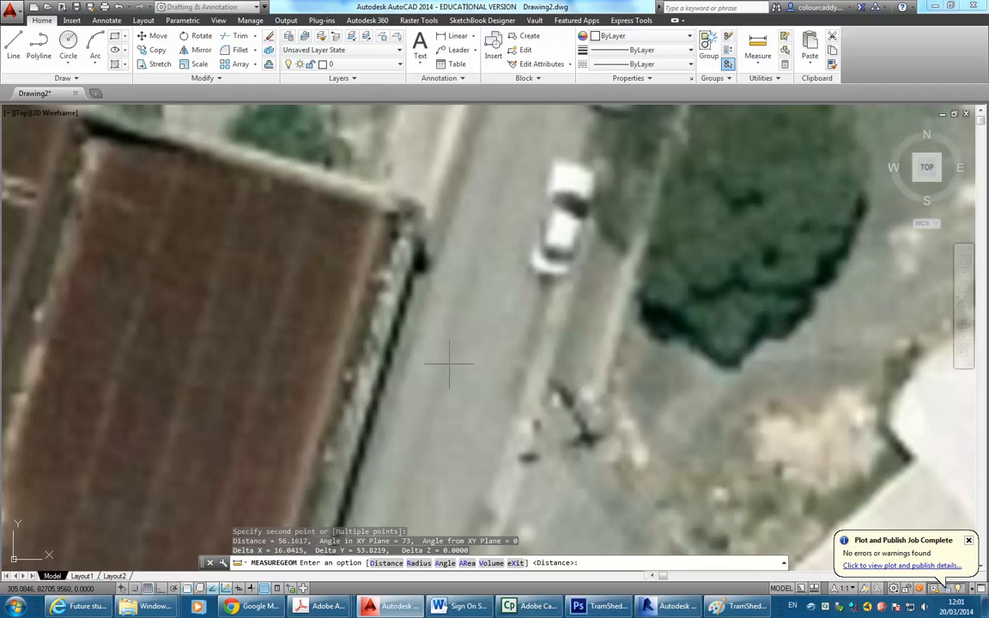
End the measuring command and clear any remaining command.
key(Escape)
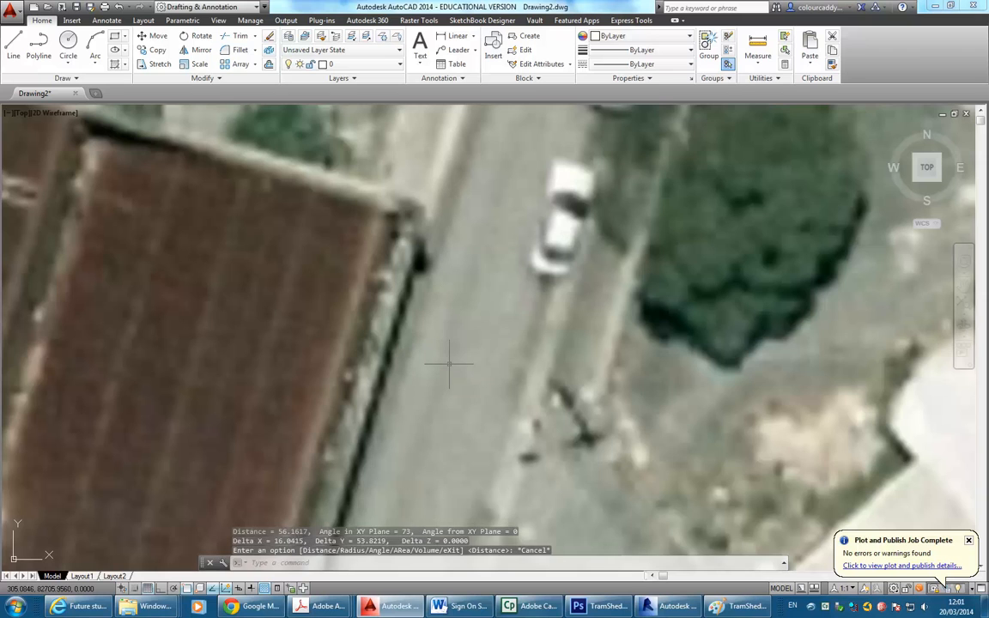
key(F2)
key(Escape)
scroll(399, 321, down, 8)
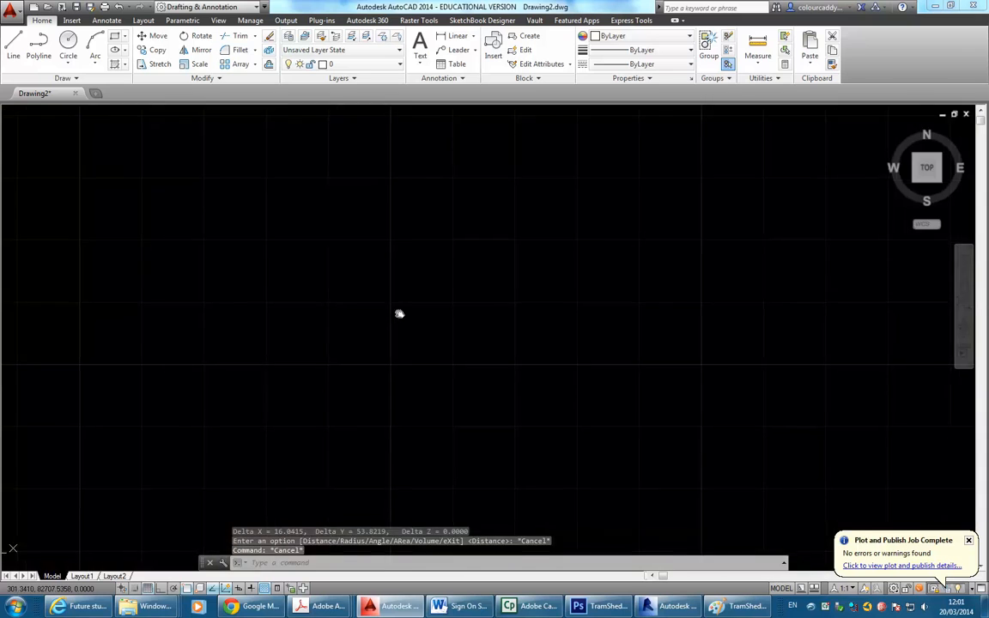
Scale the aerial image from its bottom-left corner by a factor of 51050/56.
scroll(490, 311, down, 6)
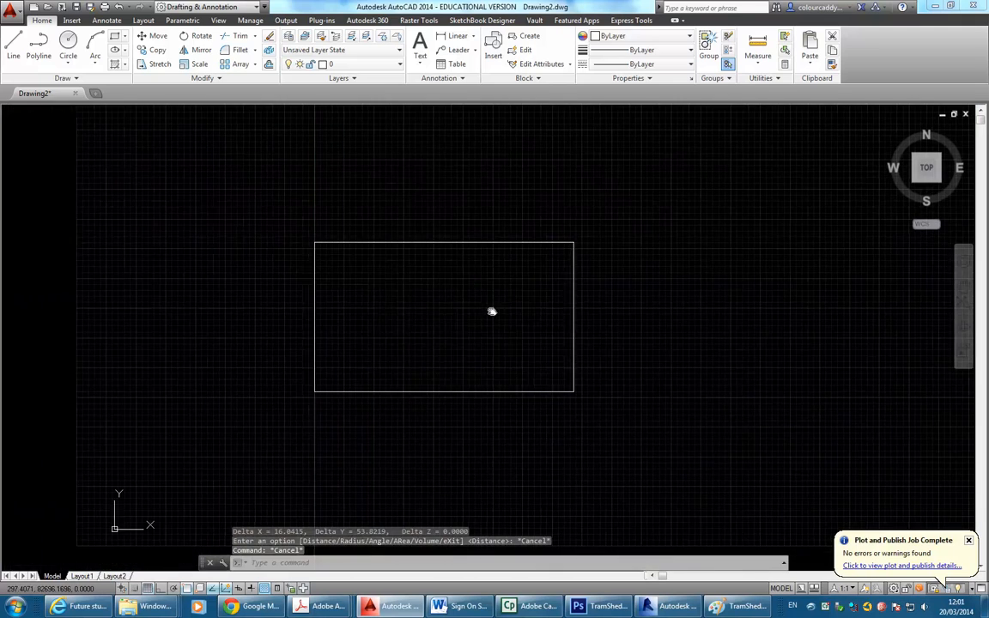
click(198, 64)
click(360, 213)
click(294, 280)
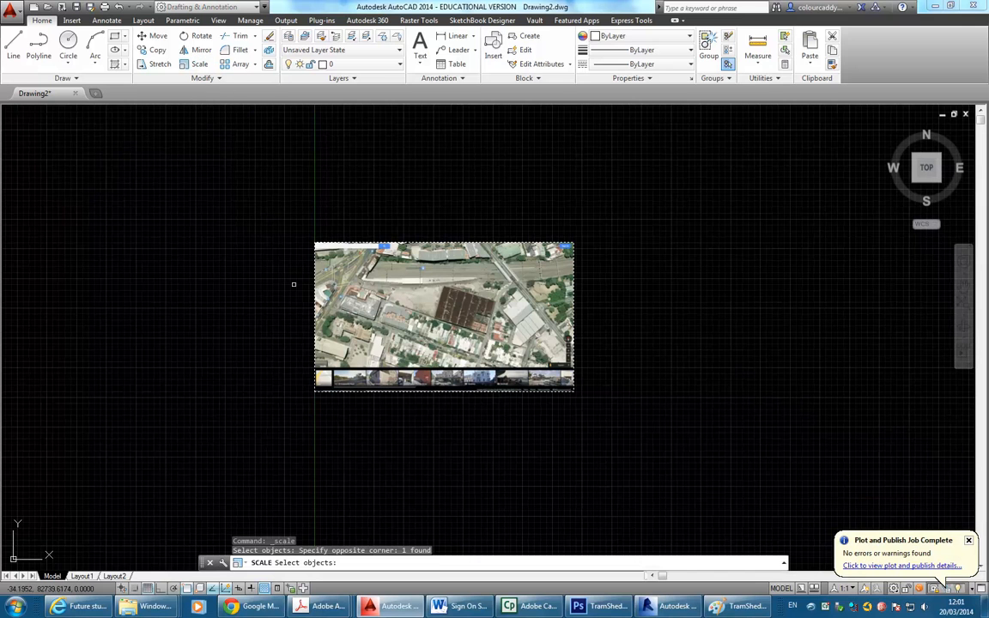
key(Return)
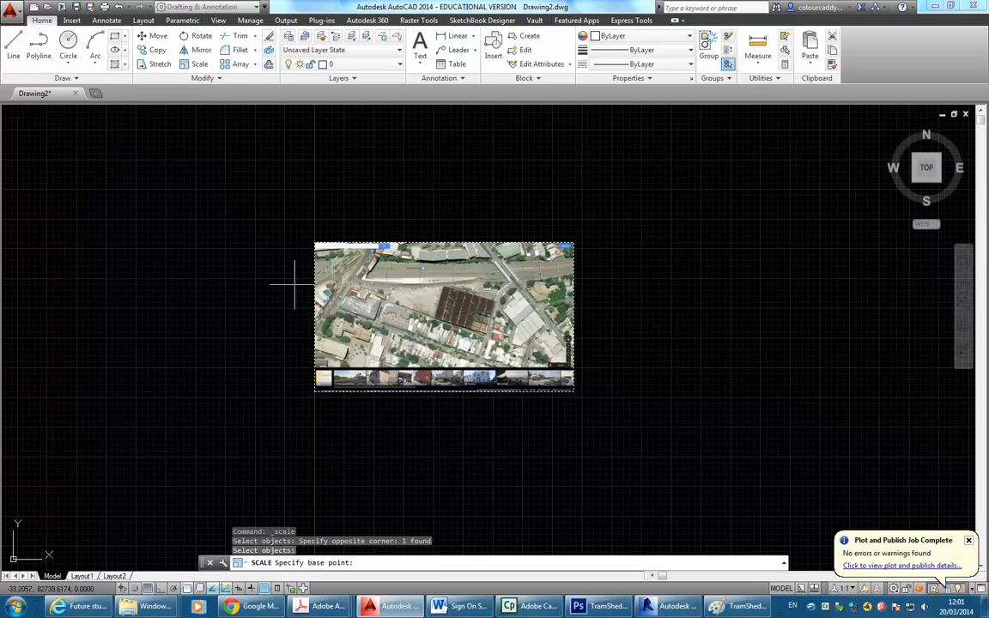
click(314, 391)
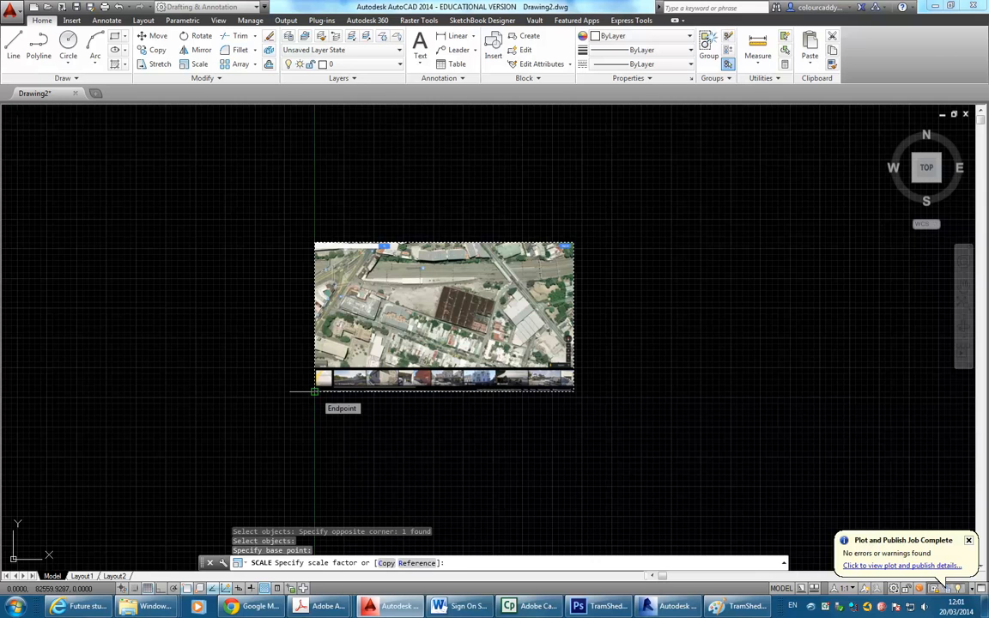
key(F2)
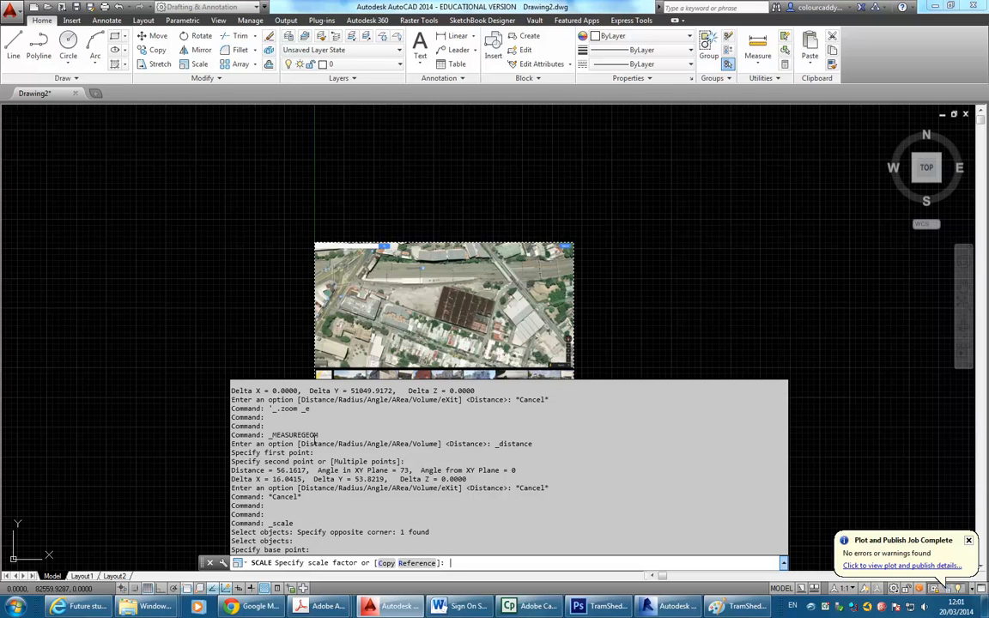
scroll(316, 438, up, 1)
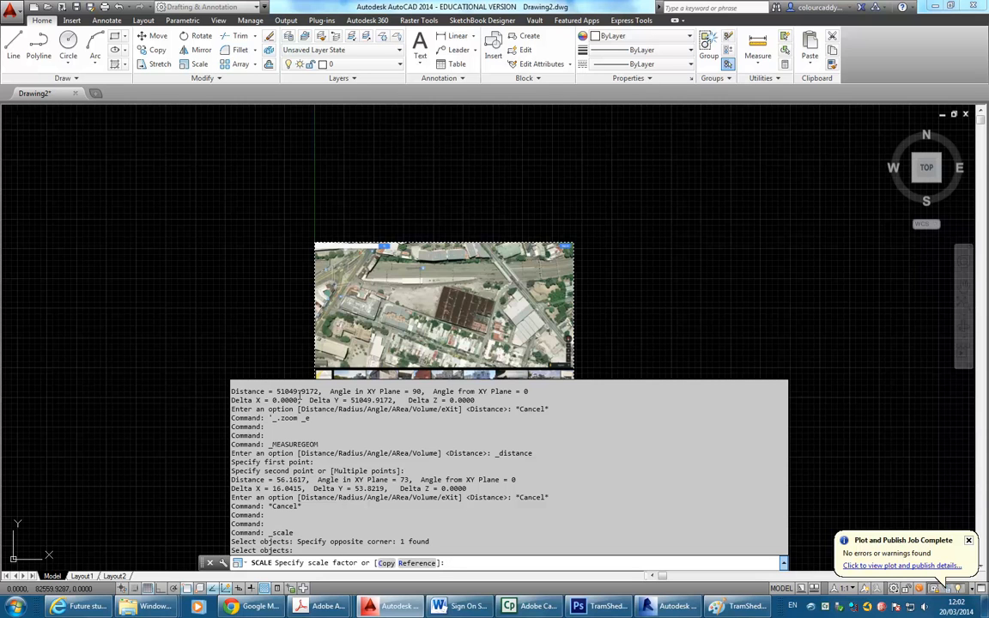
text(51050)
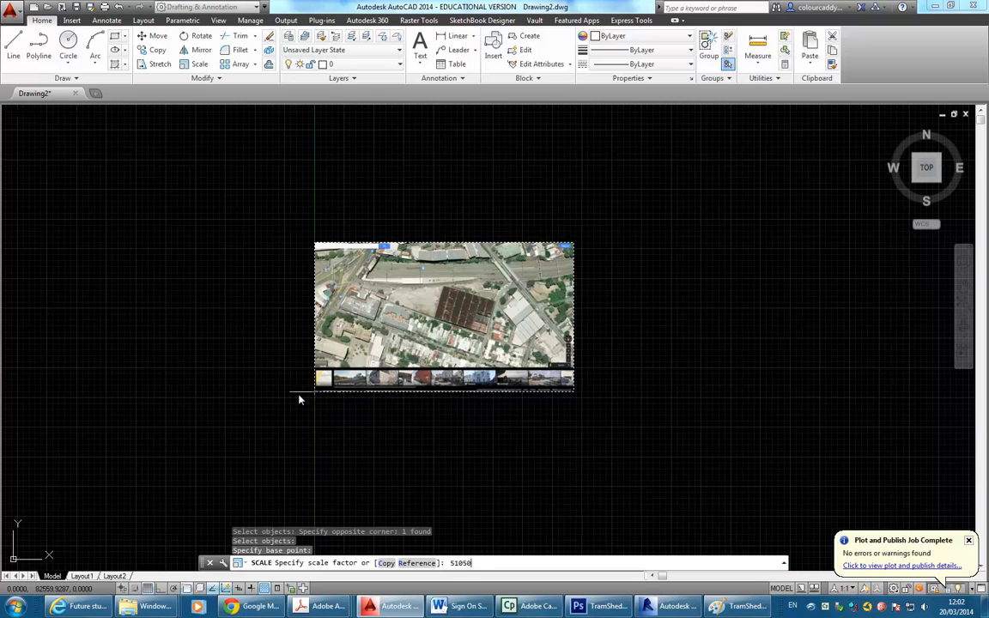
key(F2)
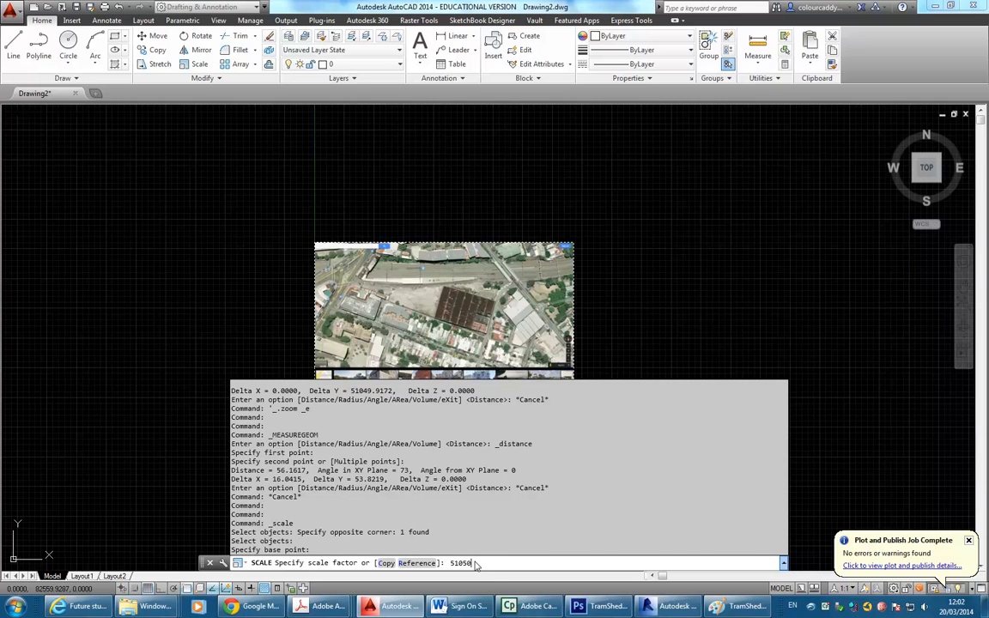
text(/56)
key(Return)
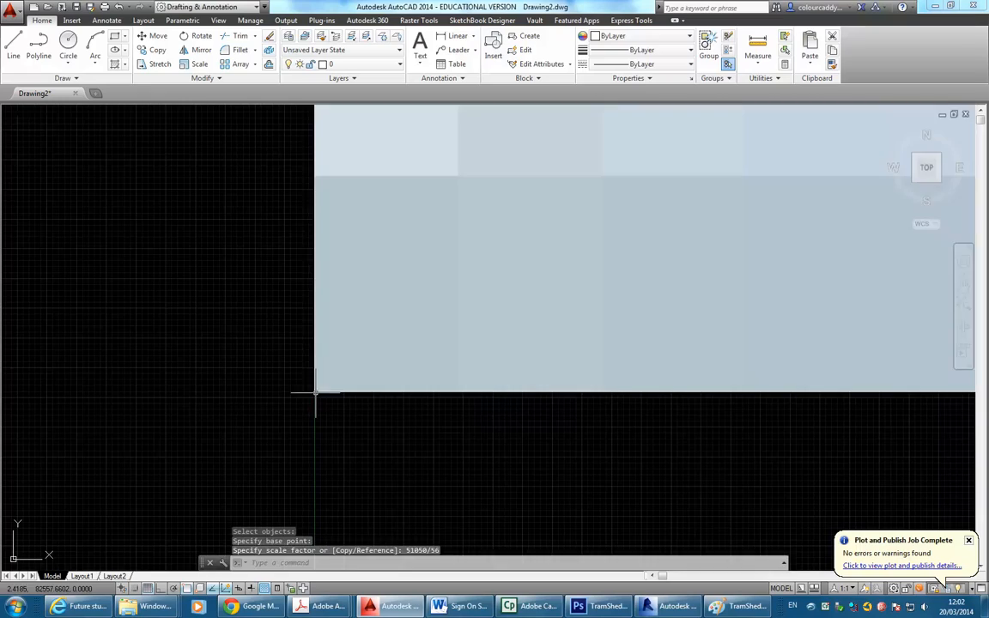
Re-measure the enlarged warehouse edge on the aerial image: 51093.3783 units.
middle_click(500, 367)
middle_click(500, 368)
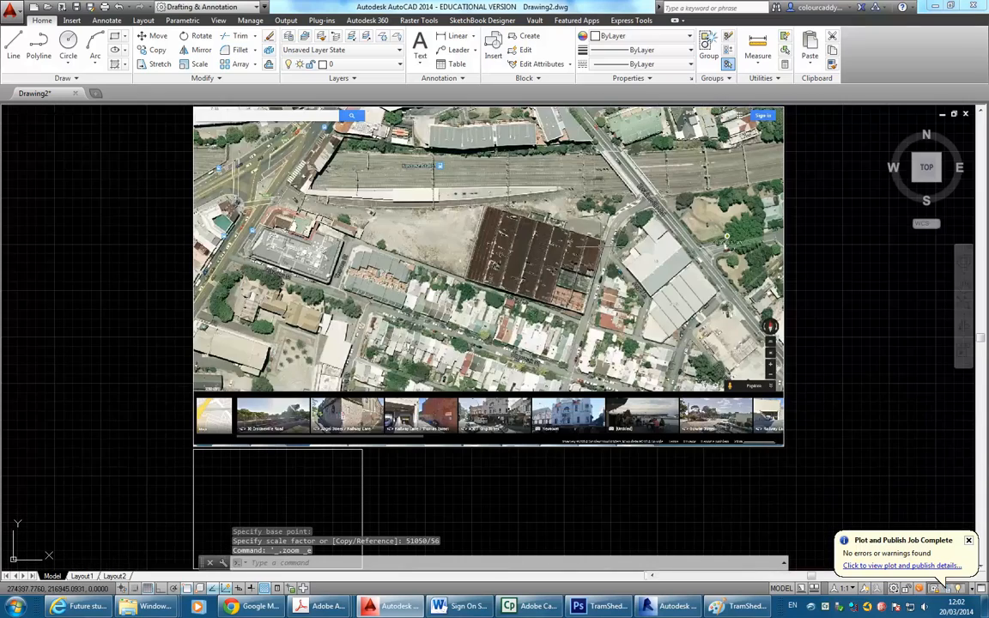
scroll(636, 224, up, 4)
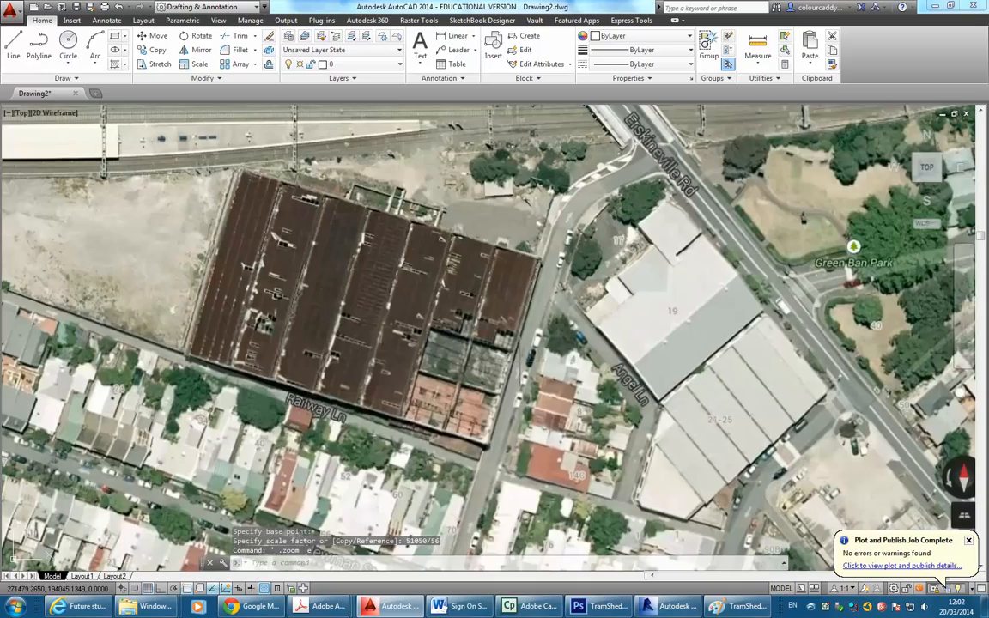
scroll(501, 383, up, 2)
click(754, 48)
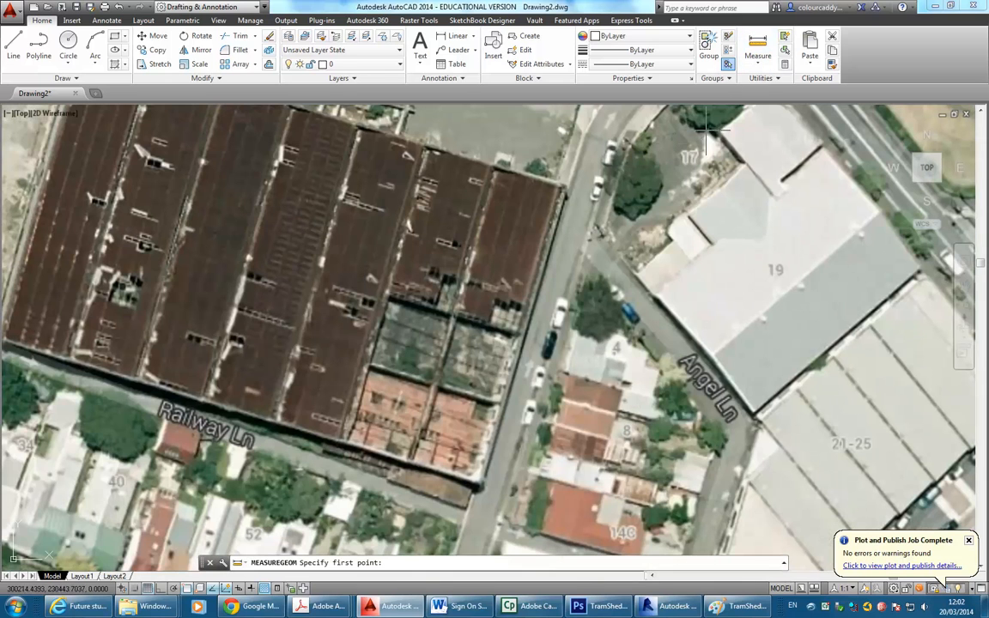
click(481, 486)
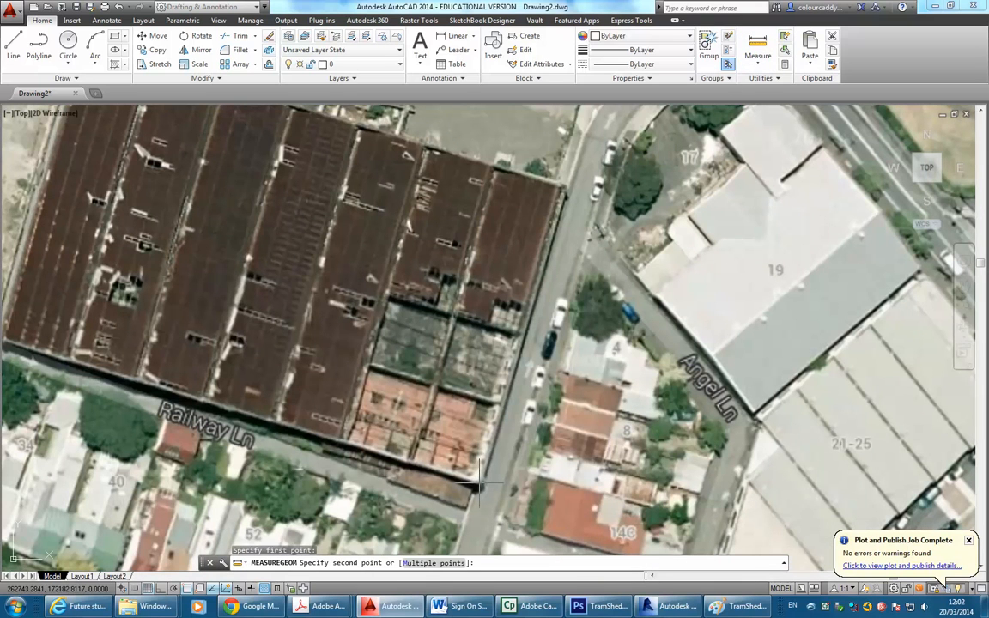
click(565, 183)
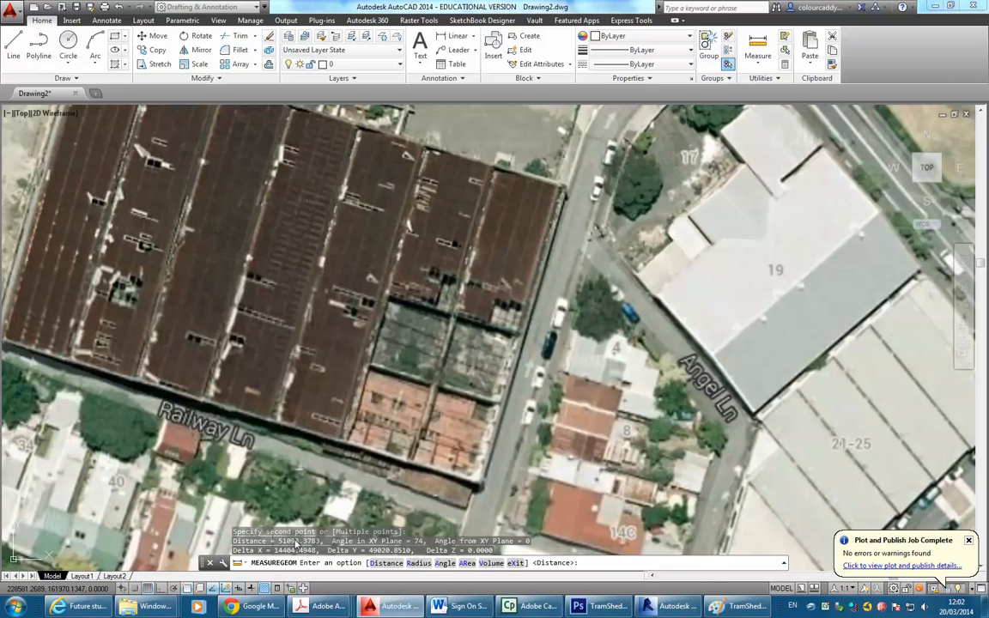
Review the command history in F2, then cancel the distance measurement.
key(F2)
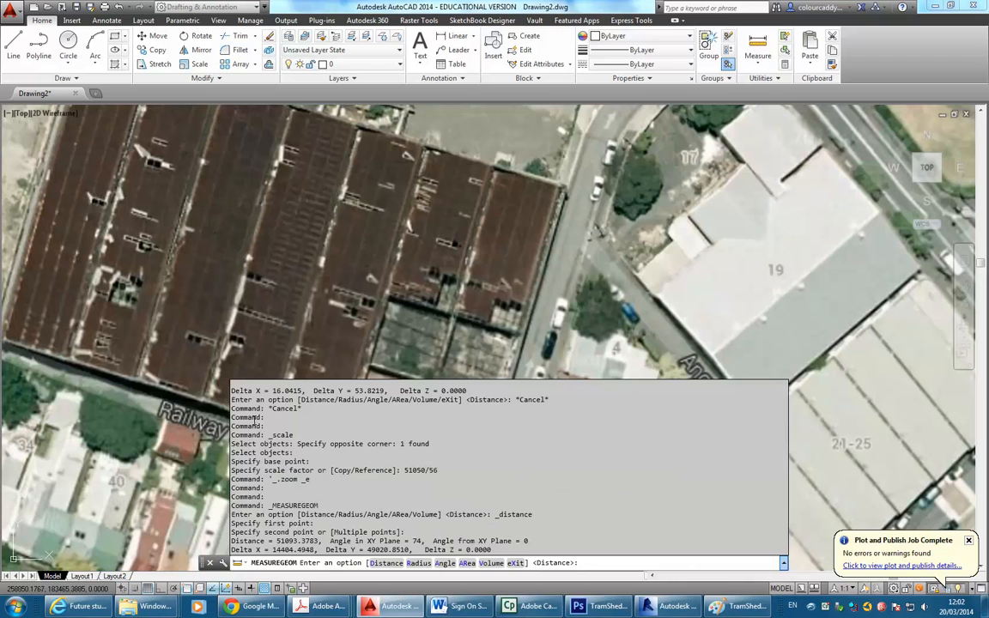
scroll(262, 419, up, 3)
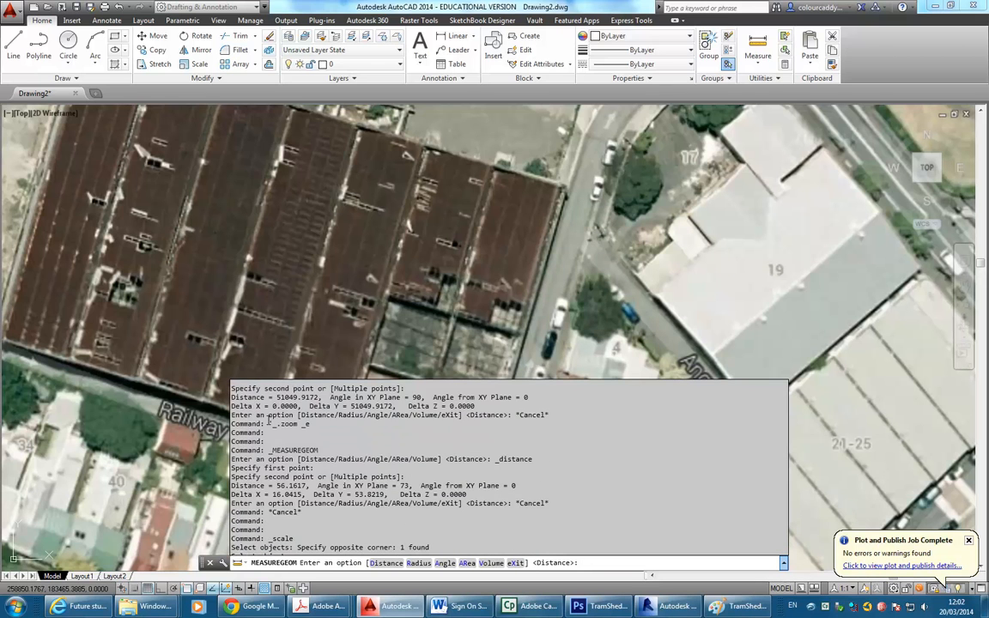
scroll(324, 398, down, 3)
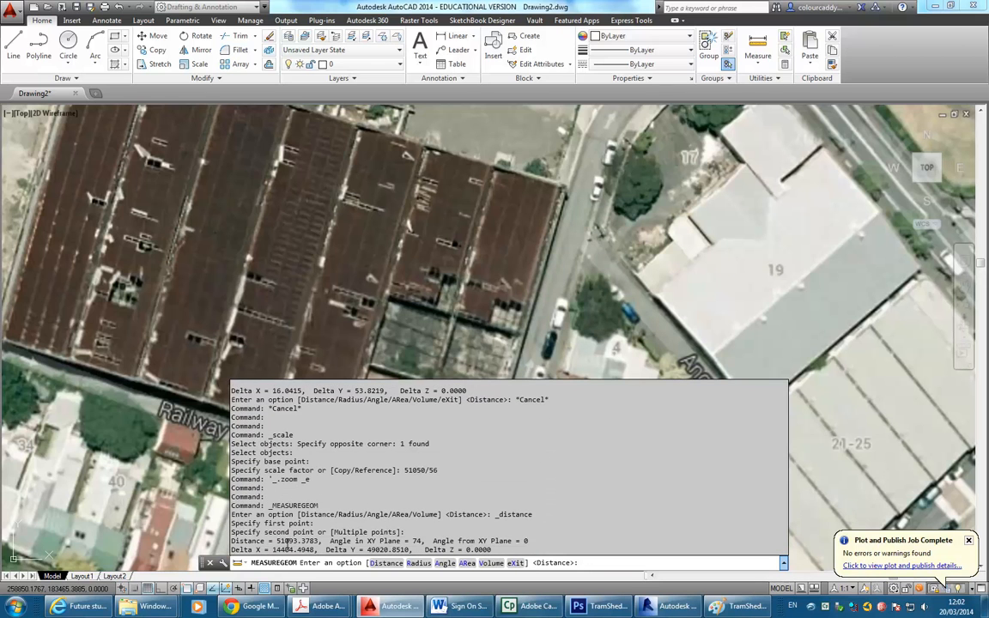
key(Escape)
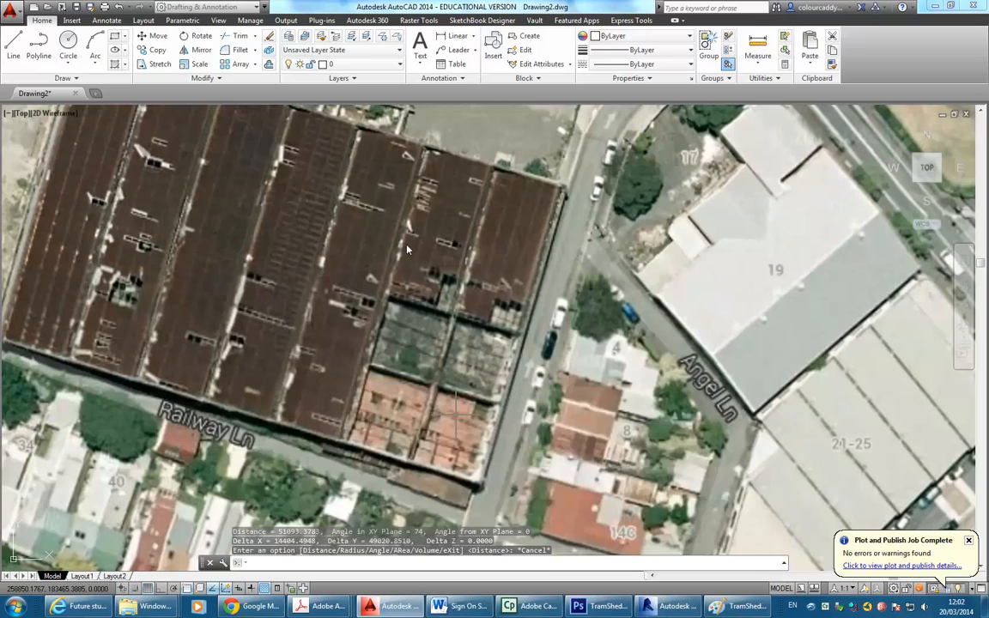
scroll(364, 333, down, 8)
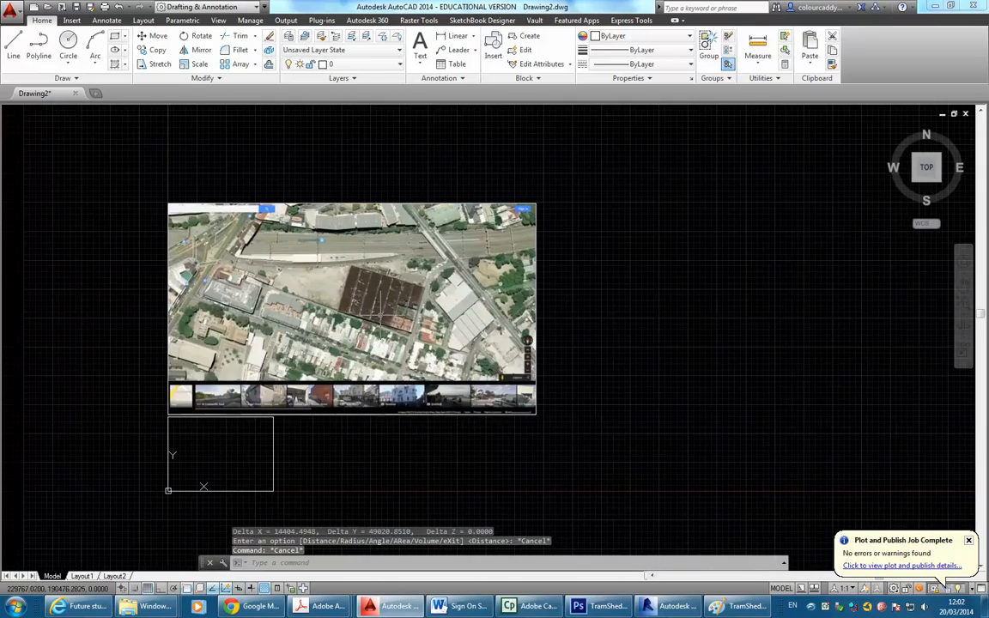
middle_drag(362, 332, 388, 318)
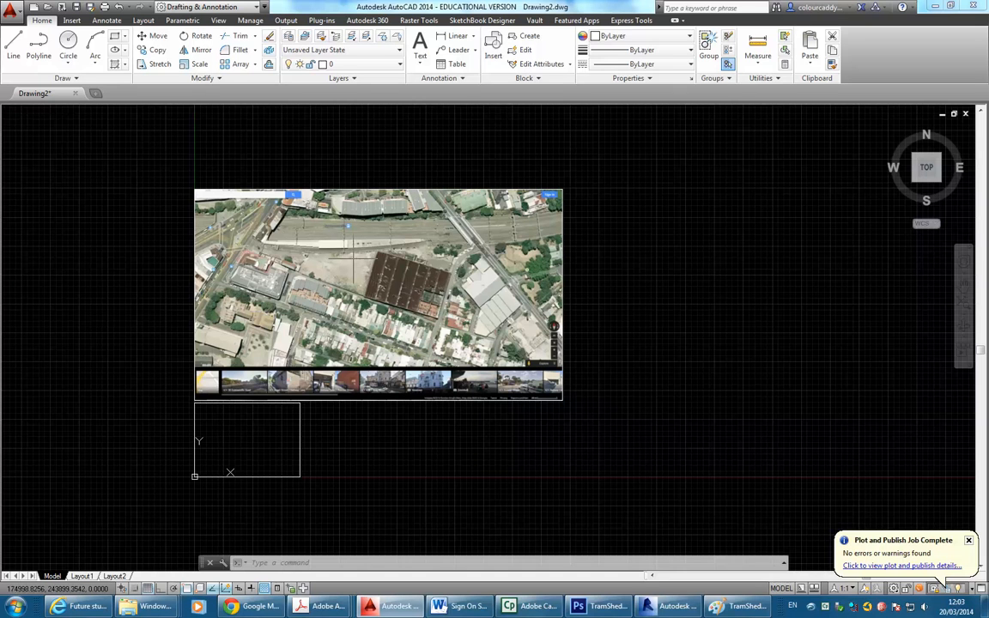
scroll(450, 260, up, 4)
middle_drag(378, 285, 515, 190)
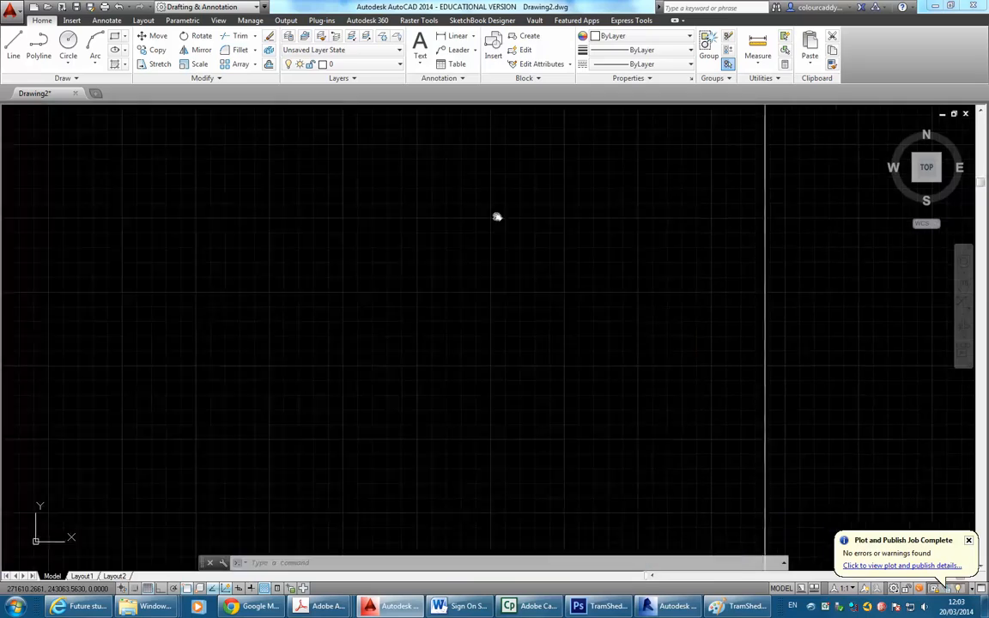
scroll(506, 285, down, 2)
middle_drag(506, 285, 593, 208)
scroll(428, 365, up, 2)
middle_drag(364, 417, 460, 365)
scroll(402, 397, up, 5)
mouse_move(402, 395)
middle_down()
mouse_move(437, 272)
mouse_move(499, 247)
middle_up()
scroll(459, 346, down, 2)
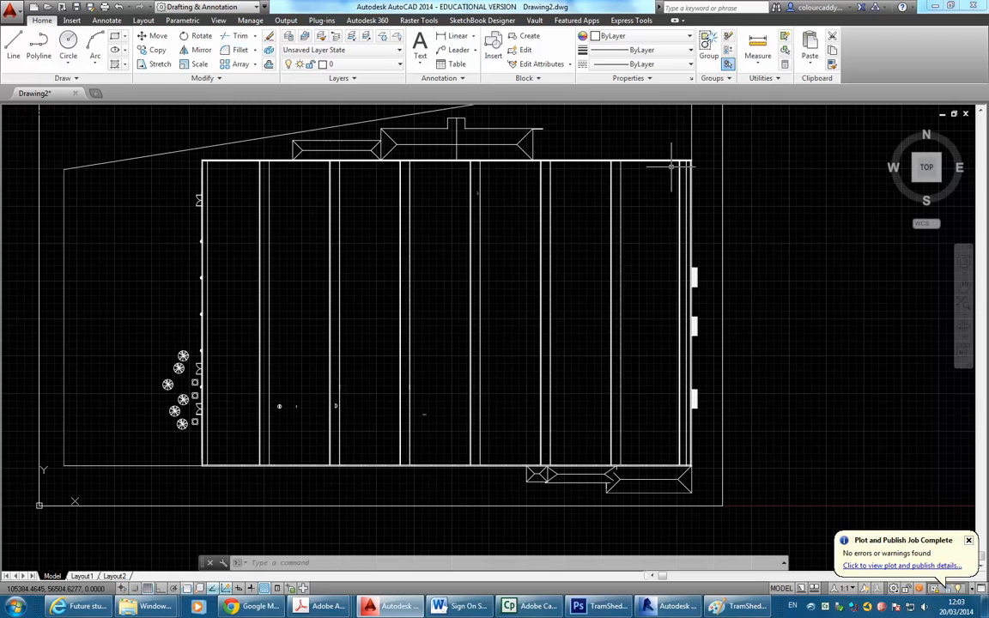
scroll(546, 168, down, 2)
mouse_move(543, 171)
middle_down()
mouse_move(445, 267)
mouse_move(377, 450)
middle_up()
scroll(498, 270, down, 2)
scroll(377, 450, up, 2)
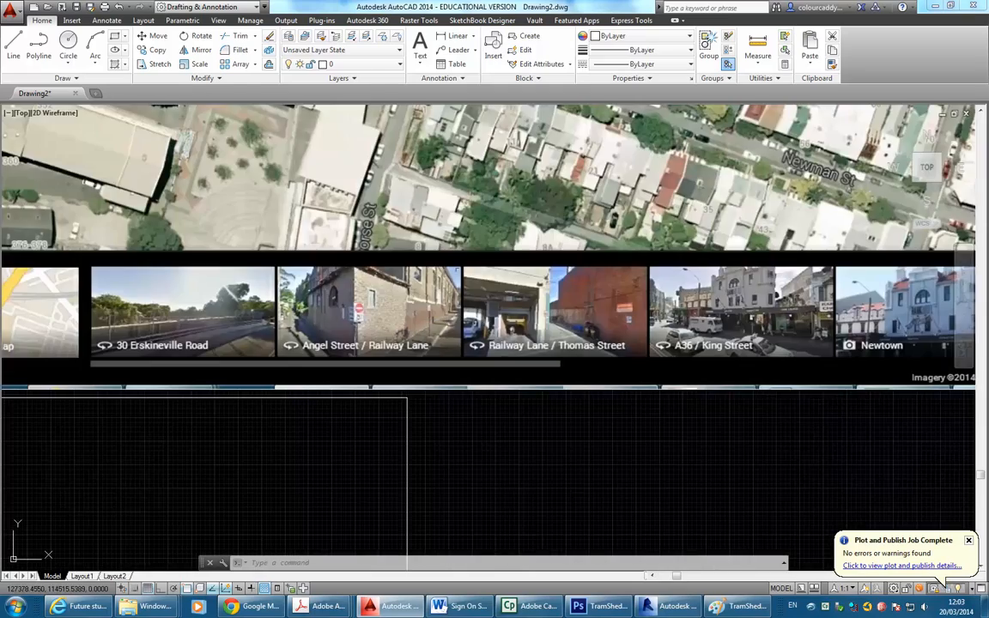
scroll(562, 194, down, 4)
scroll(552, 305, up, 2)
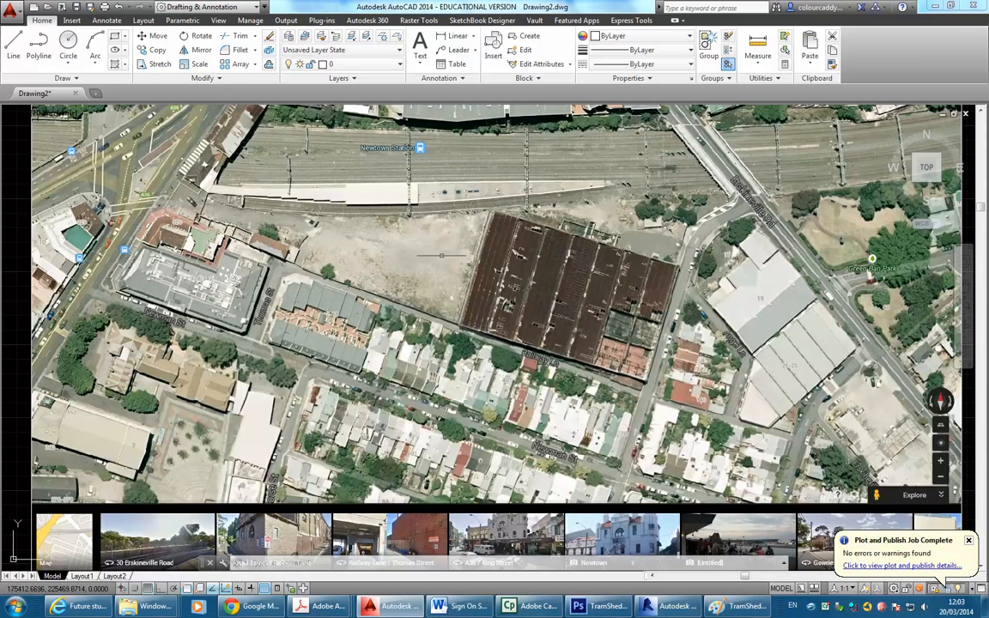
Draw a line between the building's two bottom corners along Railway Ln on the aerial image.
click(14, 46)
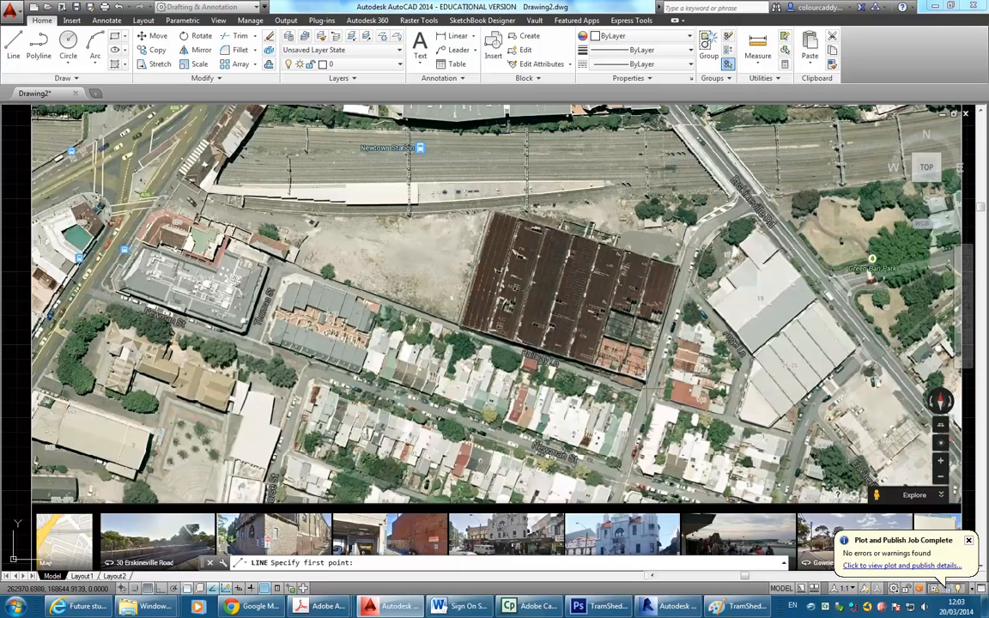
scroll(601, 353, up, 5)
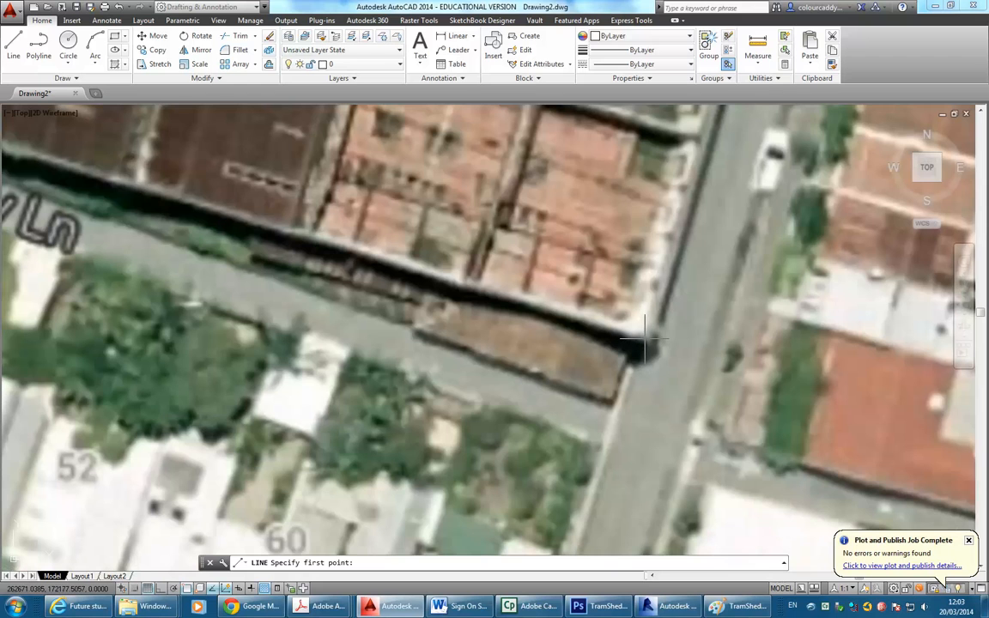
click(644, 344)
scroll(662, 410, down, 2)
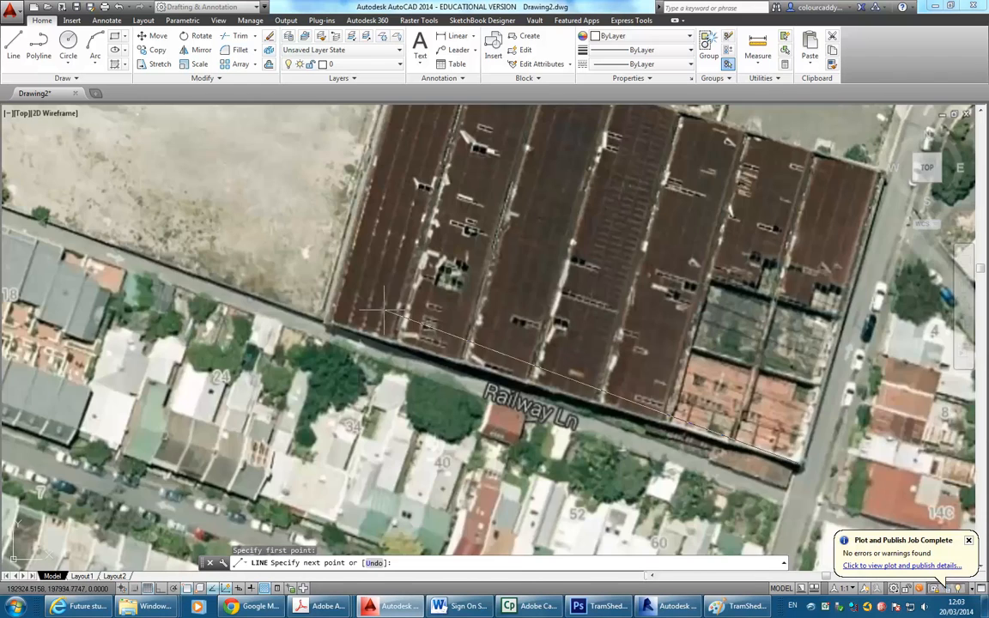
scroll(334, 319, up, 4)
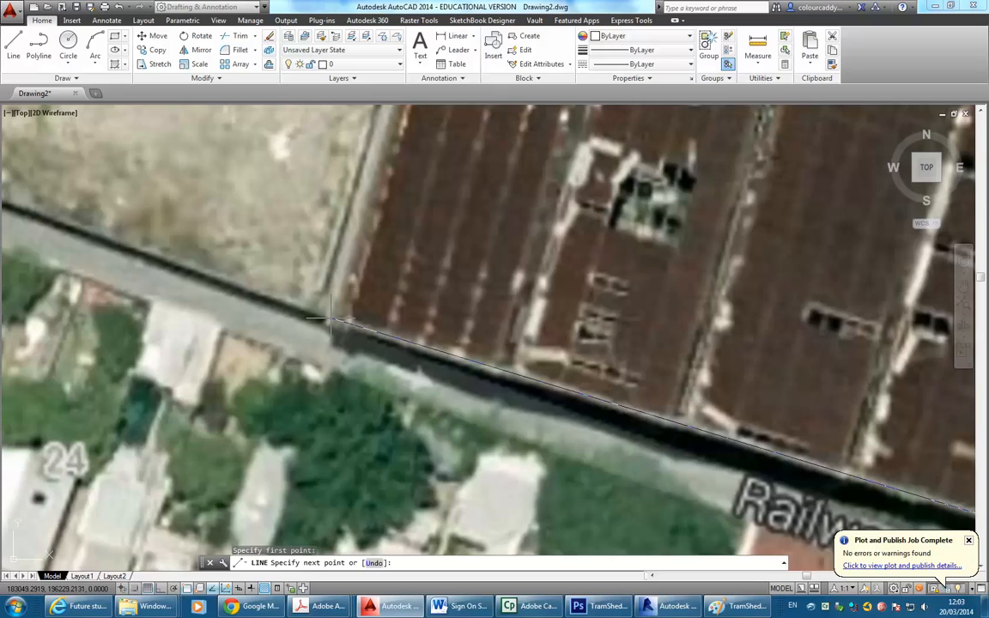
click(332, 319)
right_click(302, 224)
click(317, 233)
scroll(349, 255, down, 4)
scroll(458, 258, down, 4)
middle_drag(458, 258, 398, 322)
scroll(375, 267, down, 2)
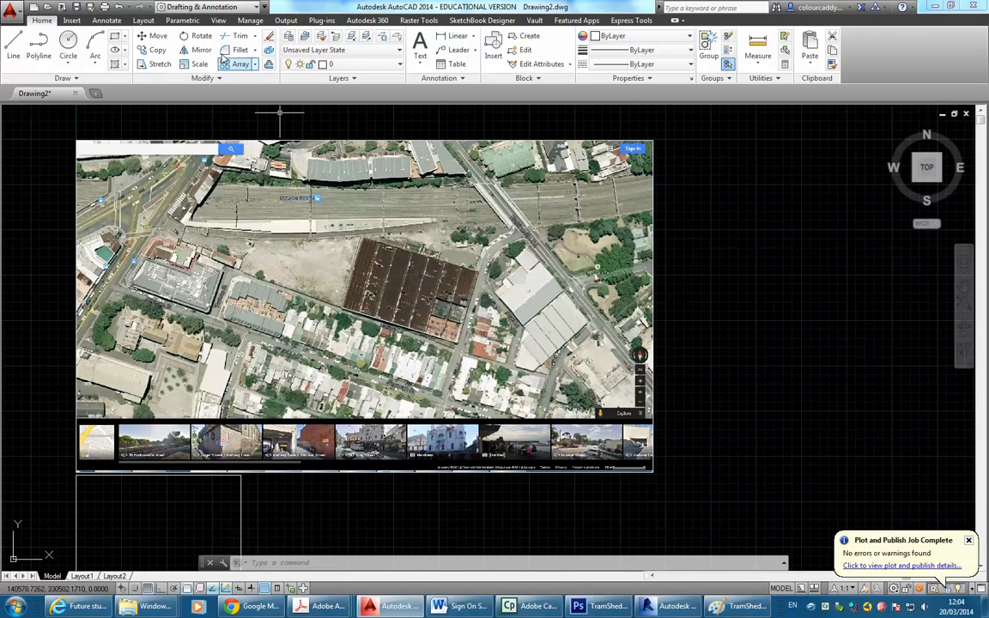
Start rotating the aerial image and traced line about the line's left endpoint.
click(197, 35)
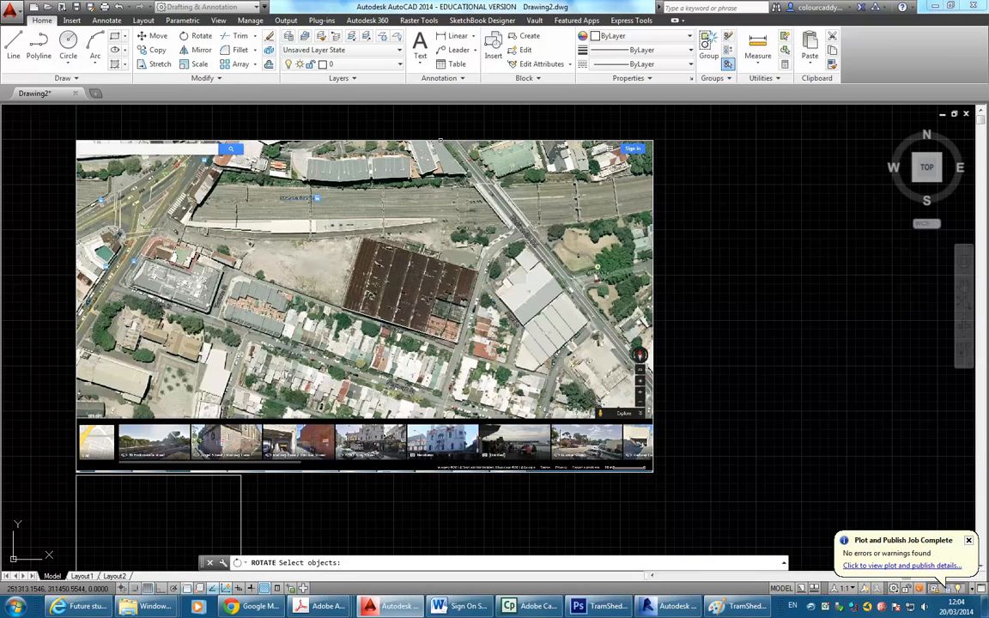
click(440, 140)
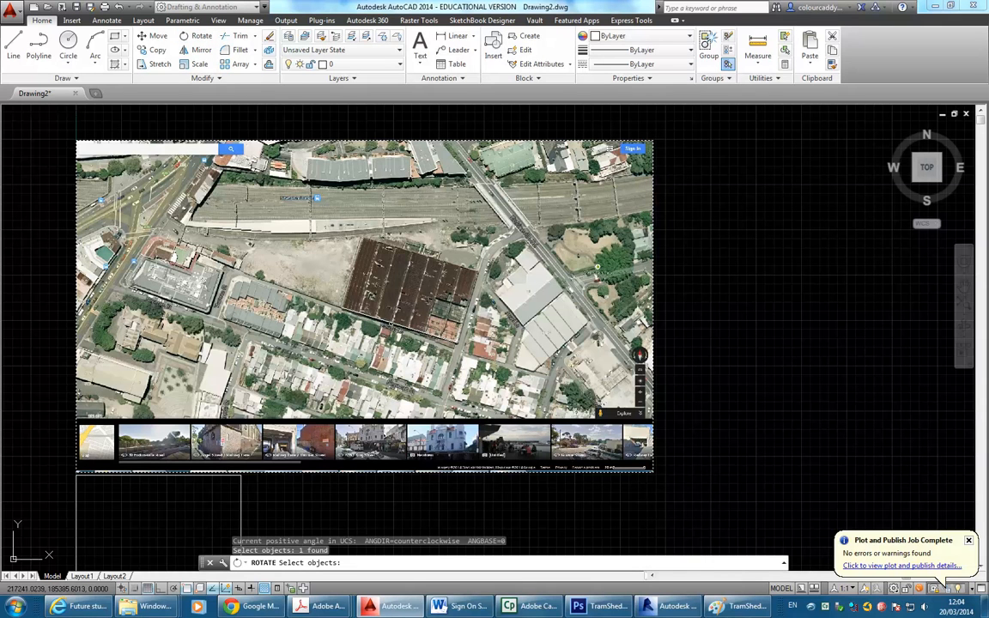
click(352, 292)
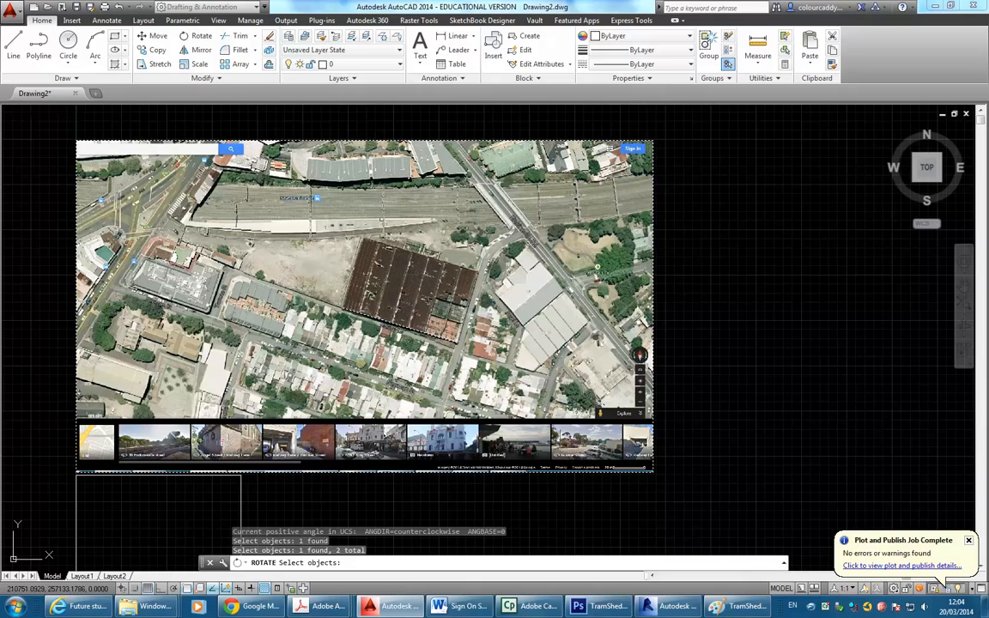
key(Return)
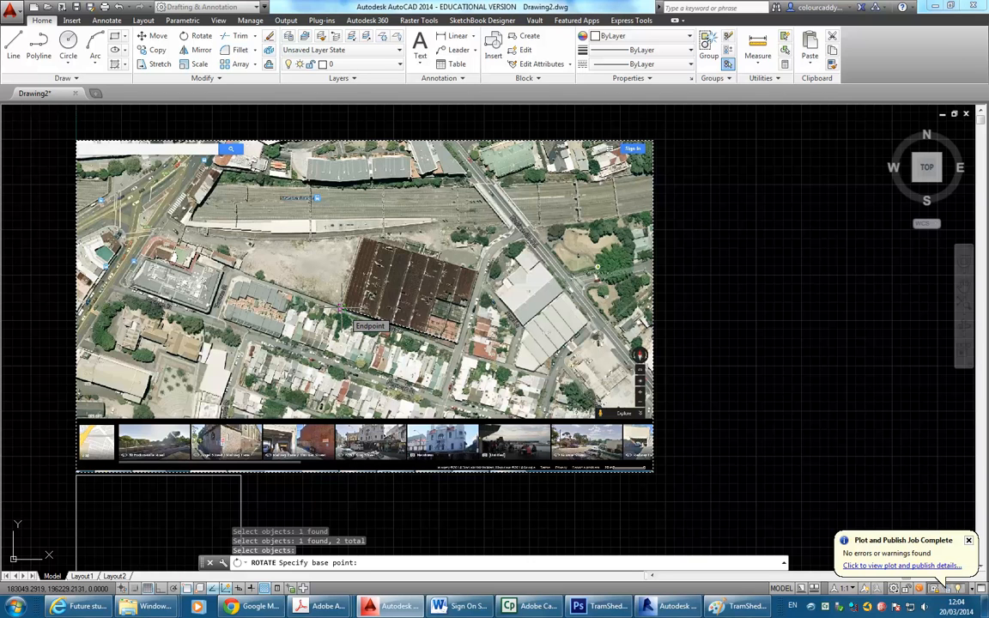
click(340, 309)
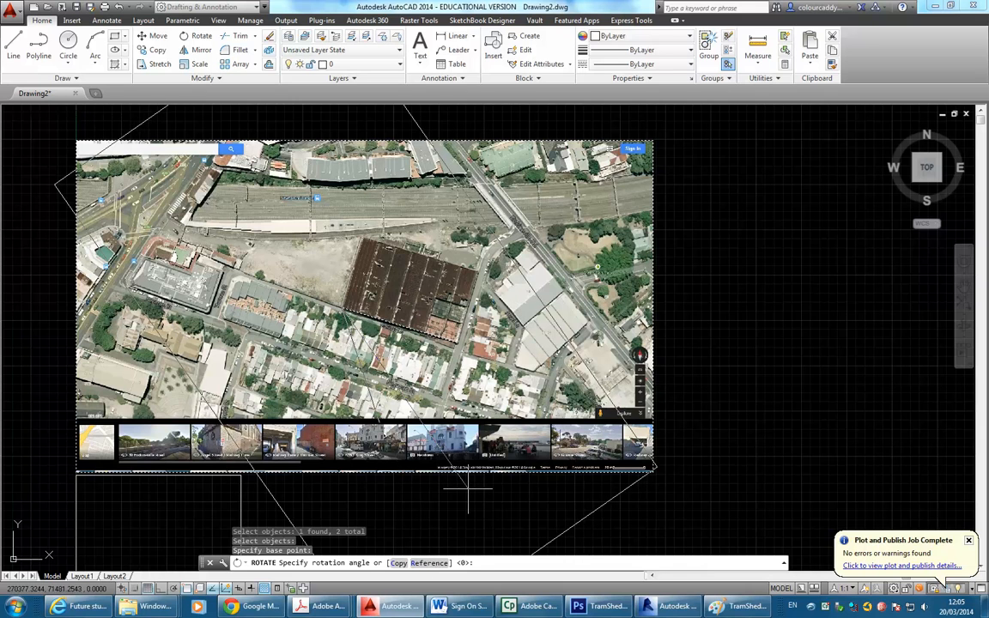
Use the Reference option, taking the traced line's two endpoints as the reference angle.
text(r)
key(Return)
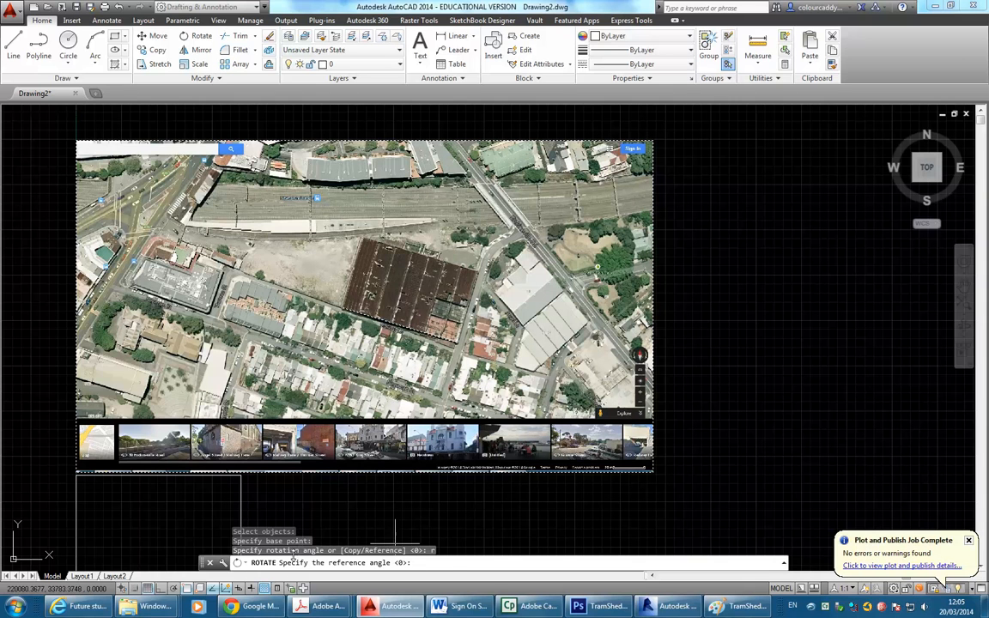
scroll(311, 279, up, 5)
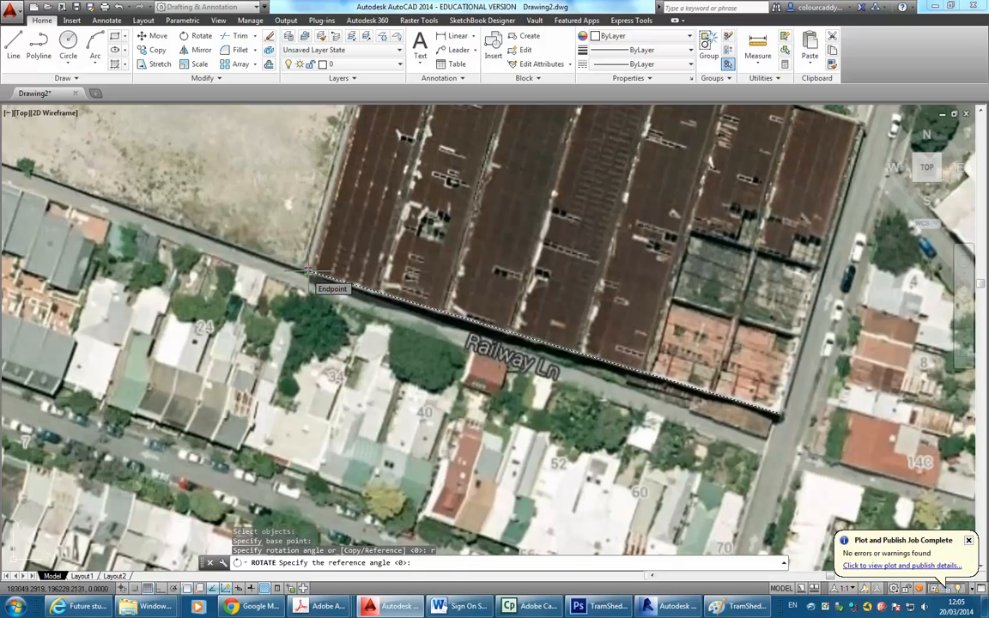
click(309, 273)
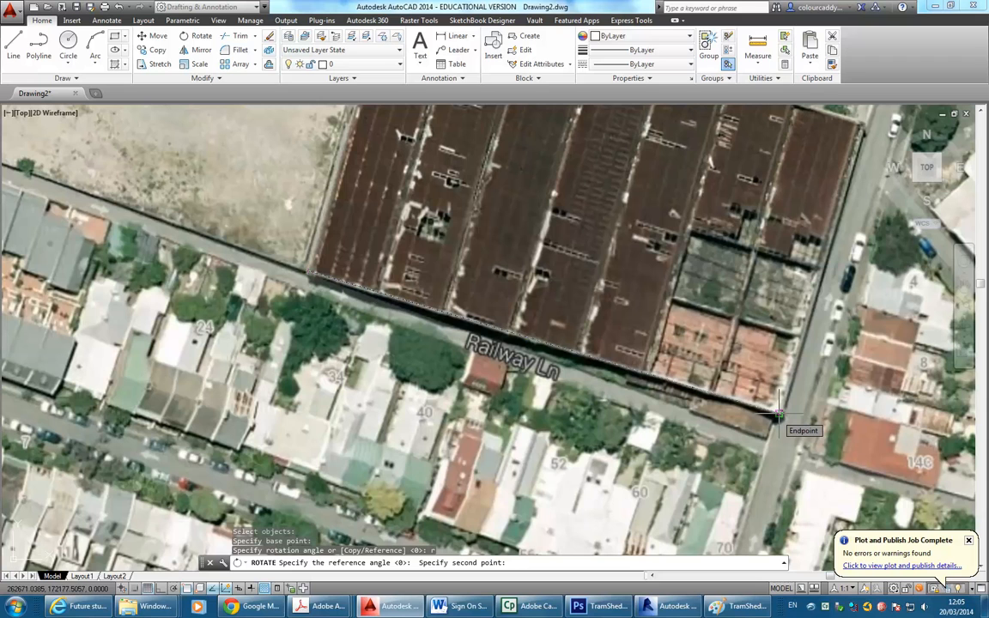
click(778, 417)
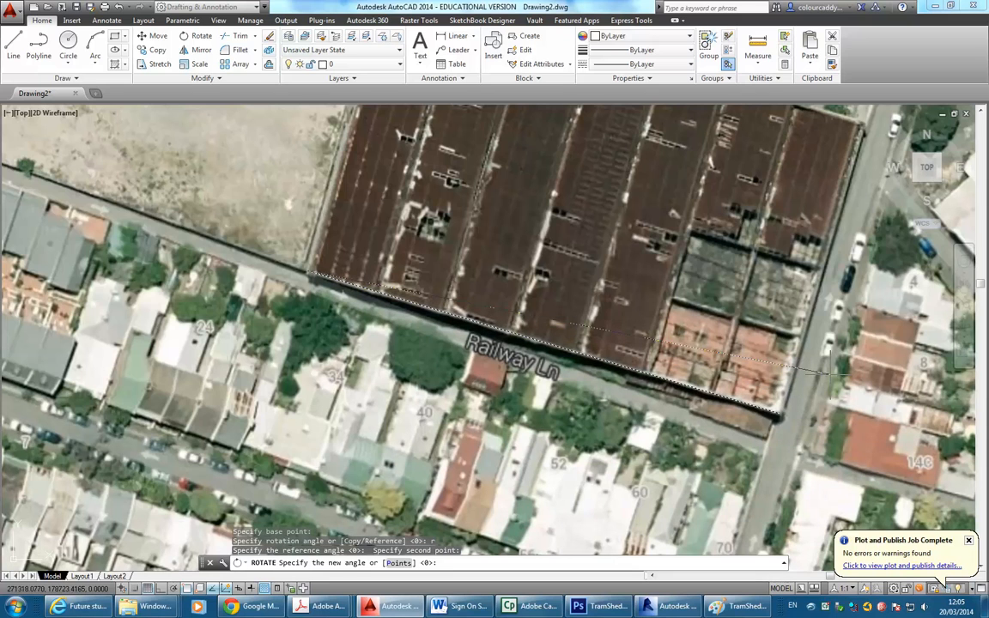
With Ortho on, set the new angle horizontal so the Railway Ln edge lies level.
scroll(773, 344, down, 5)
middle_drag(773, 344, 465, 337)
scroll(558, 357, down, 3)
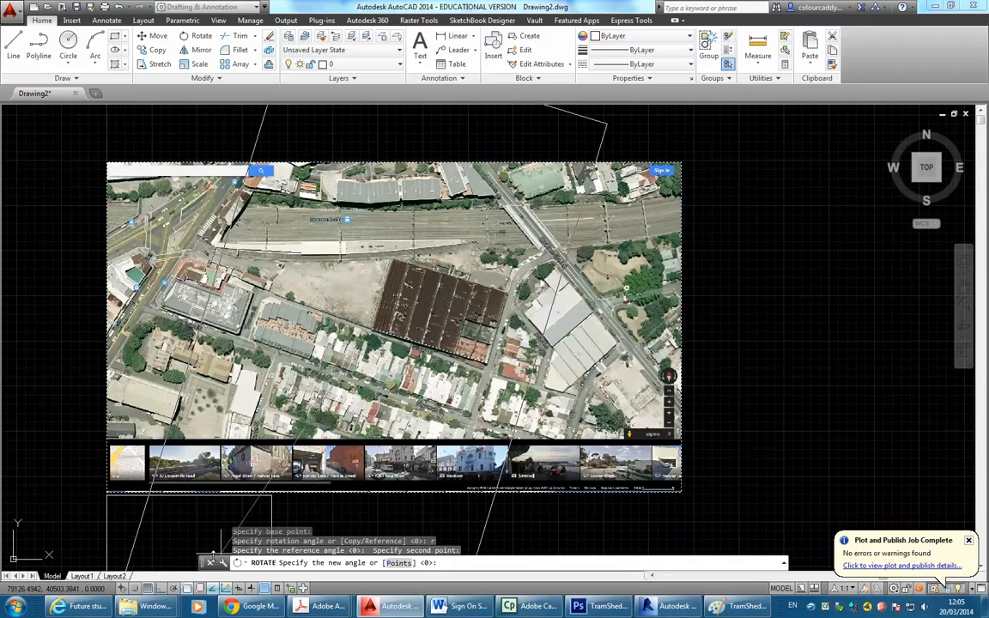
click(160, 588)
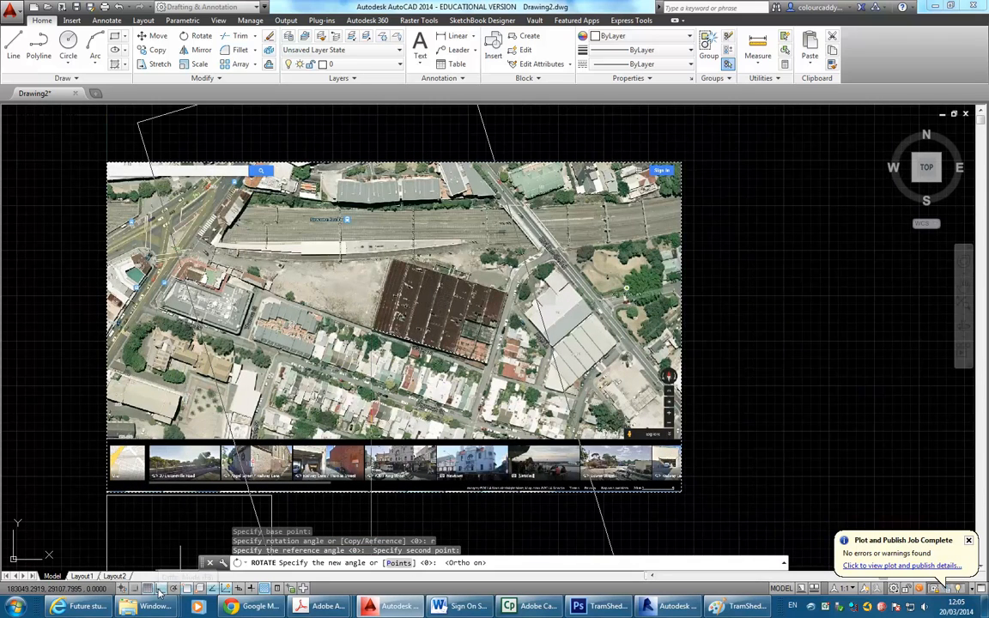
click(766, 299)
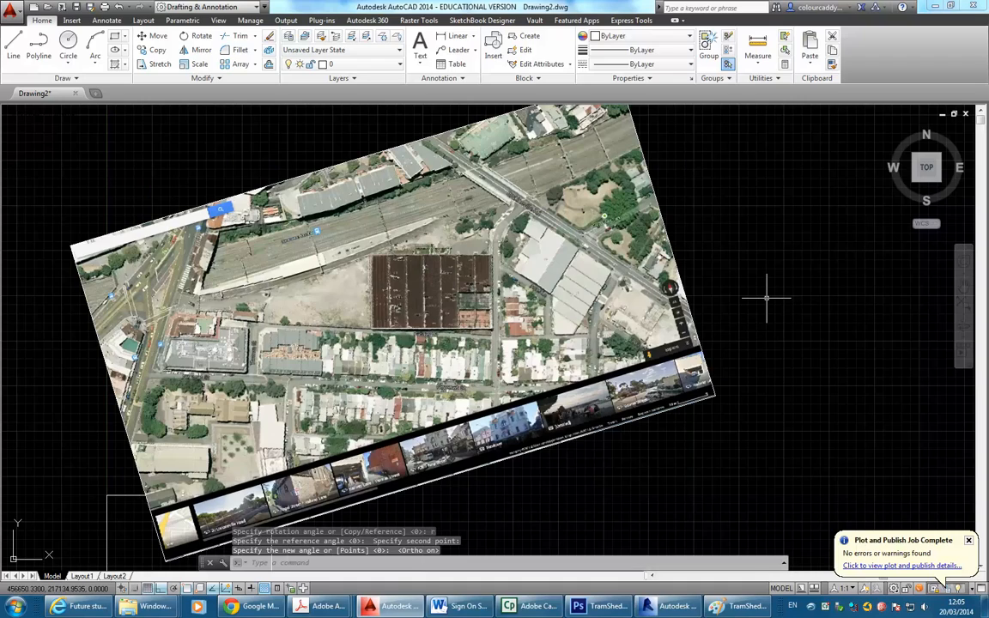
scroll(369, 318, up, 2)
scroll(458, 272, up, 4)
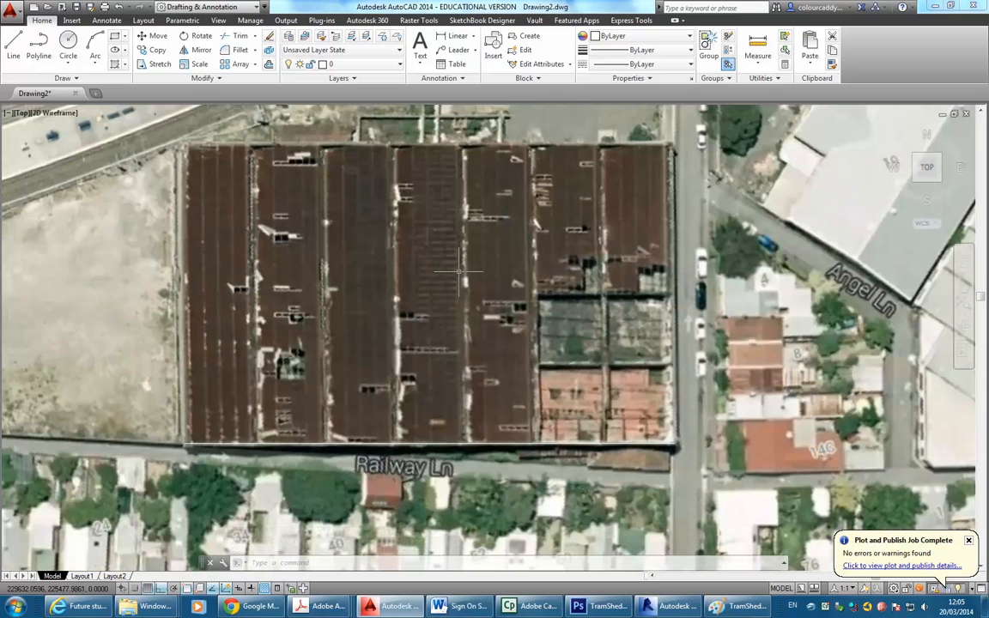
scroll(459, 273, down, 5)
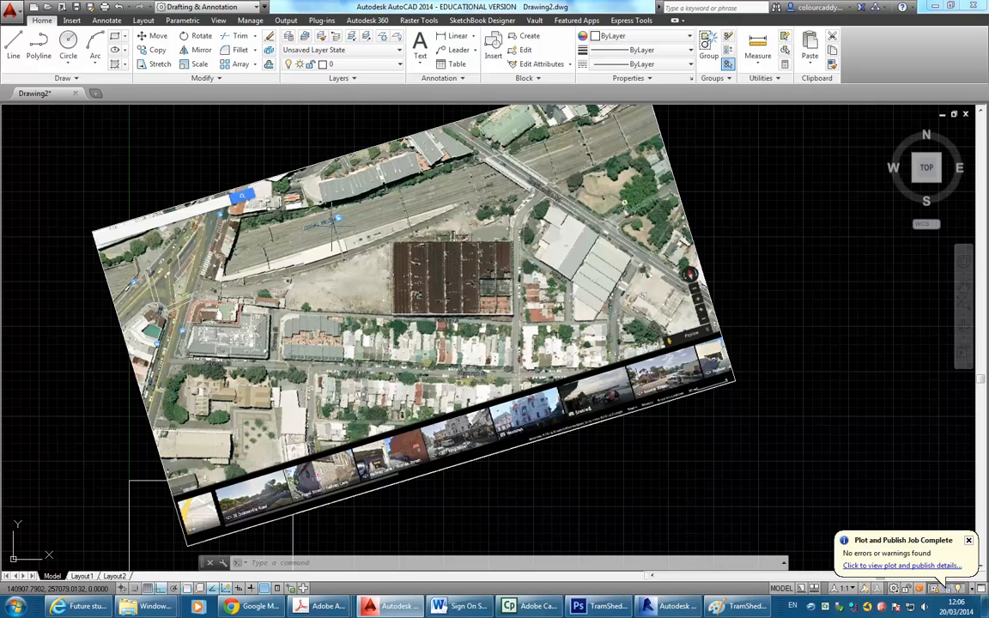
Fit the rotated aerial image in view and crossing-select it together with the traced roof line.
mouse_move(696, 213)
middle_down()
mouse_move(537, 309)
mouse_move(535, 291)
middle_up()
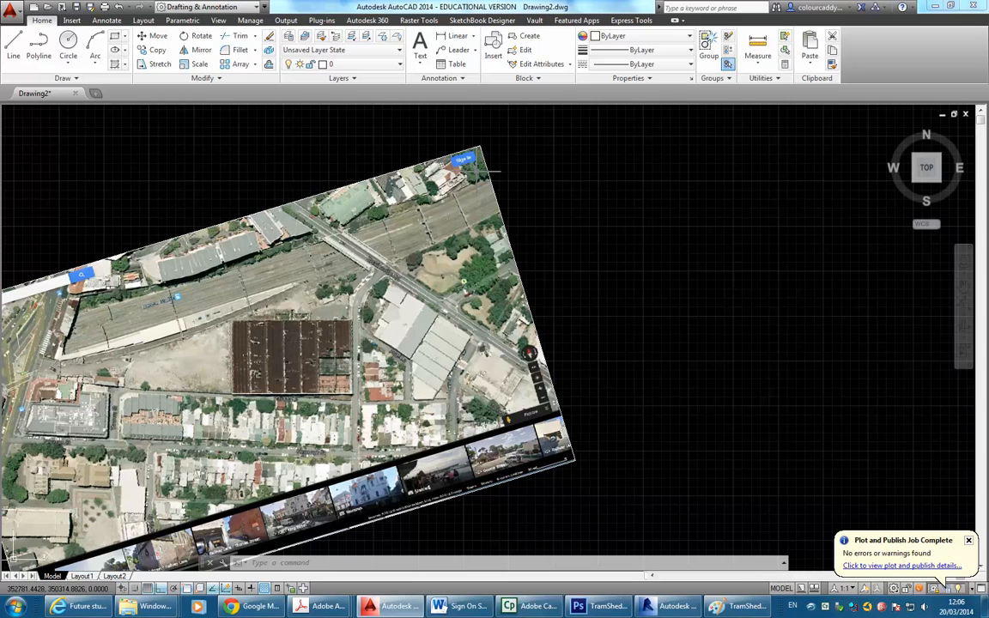
middle_drag(315, 191, 380, 186)
scroll(379, 186, down, 3)
middle_drag(284, 225, 305, 222)
scroll(334, 225, up, 2)
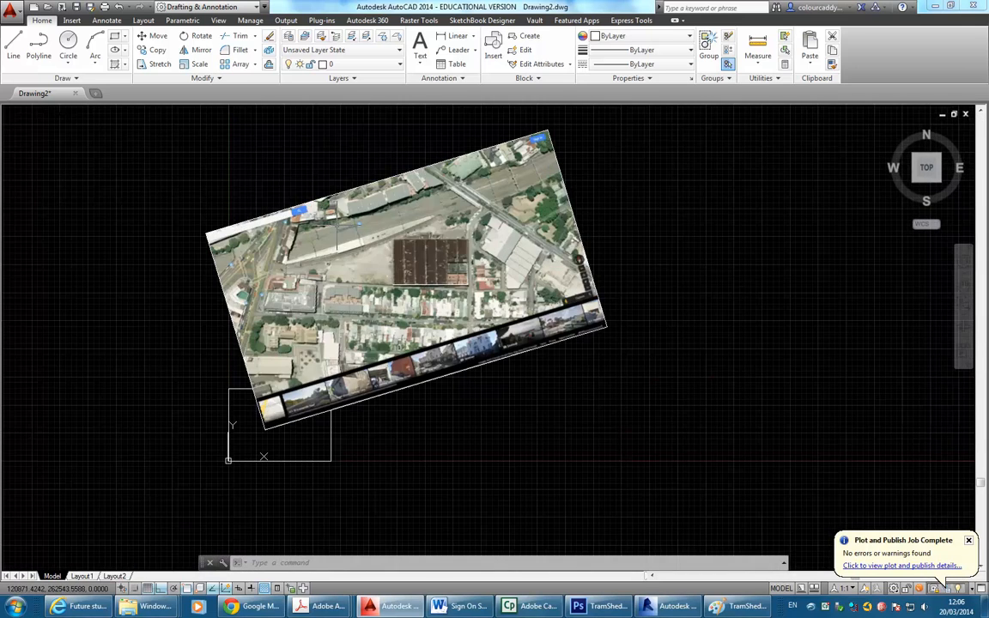
click(591, 194)
click(358, 305)
Move the image and roof line from the photo's building corner to a new destination point.
click(152, 36)
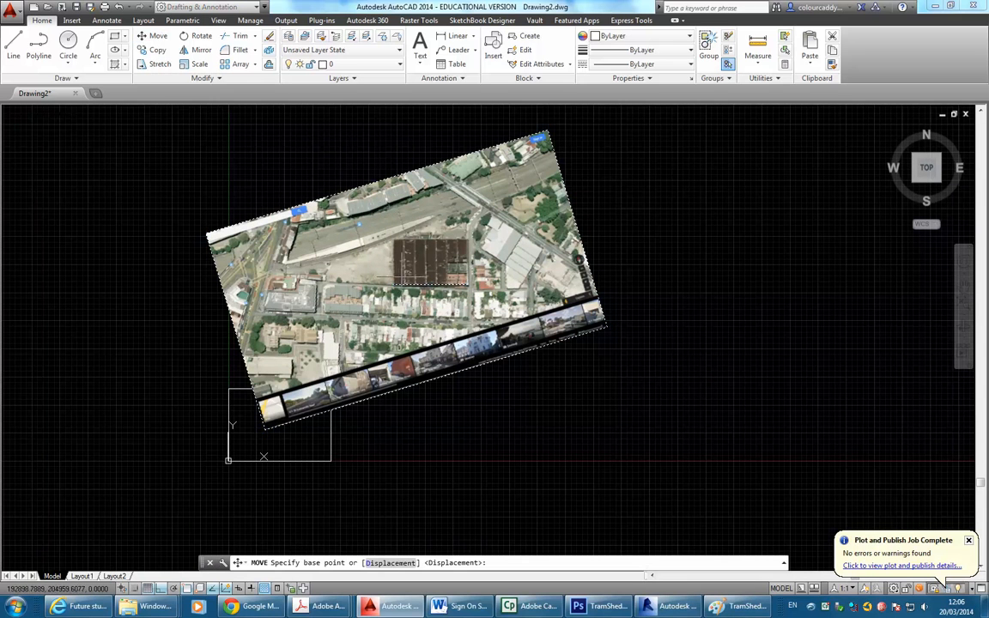
click(393, 285)
middle_drag(258, 437, 368, 389)
scroll(369, 389, up, 3)
click(333, 342)
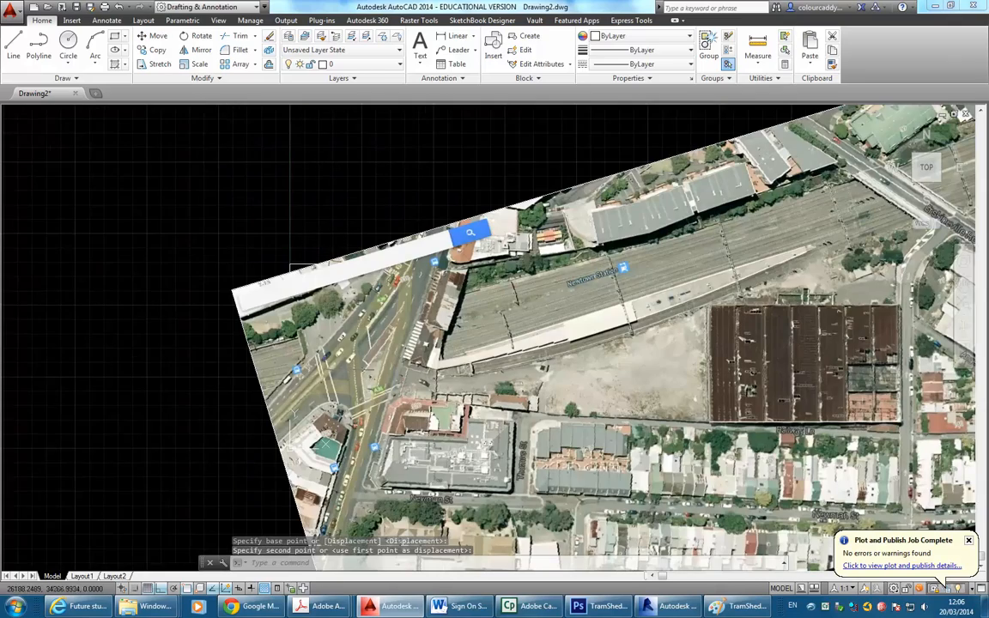
Select the site plan PDF underlay.
click(292, 268)
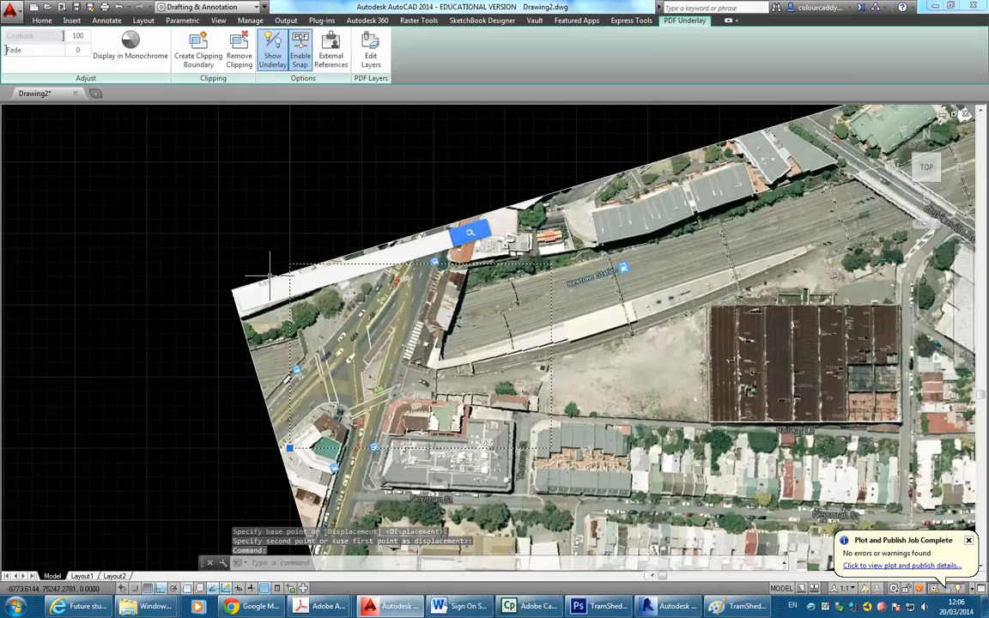
scroll(292, 268, up, 3)
middle_drag(365, 237, 282, 200)
scroll(281, 198, down, 4)
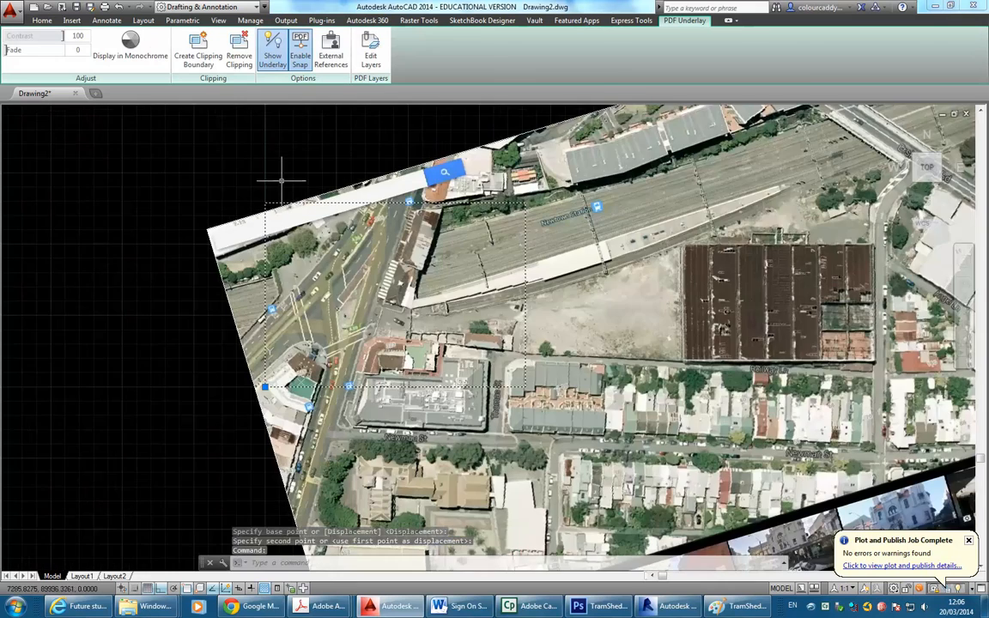
scroll(281, 184, up, 2)
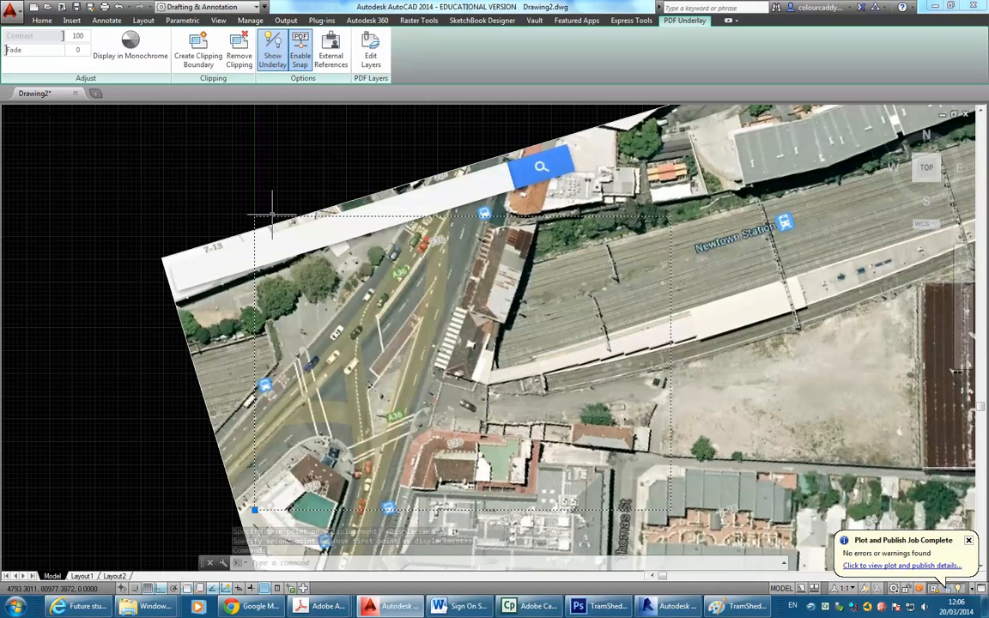
Bring the PDF underlay to the front of the draw order, above the aerial photo.
right_click(275, 221)
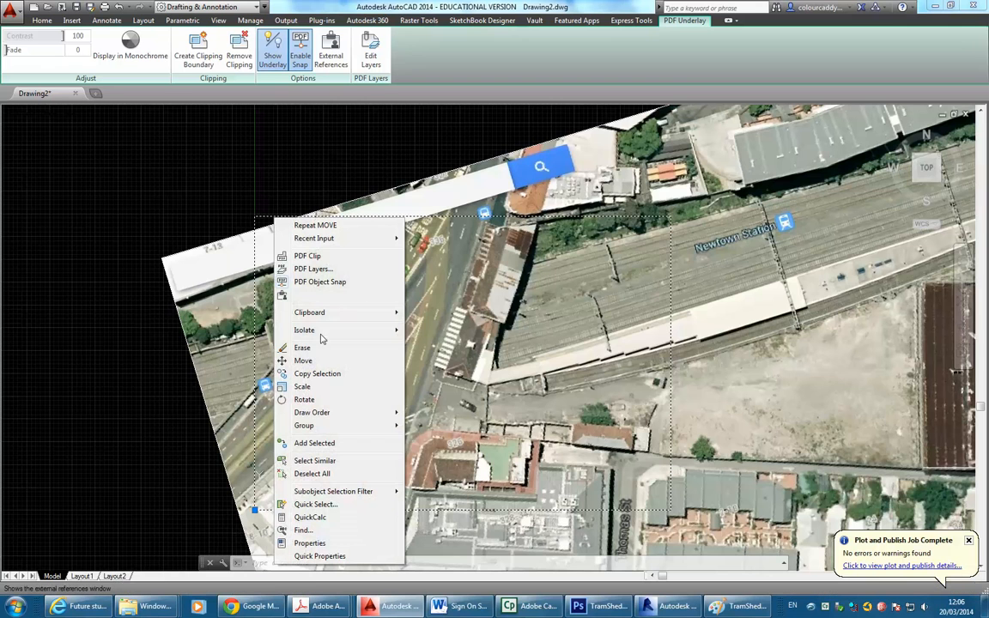
mouse_move(341, 414)
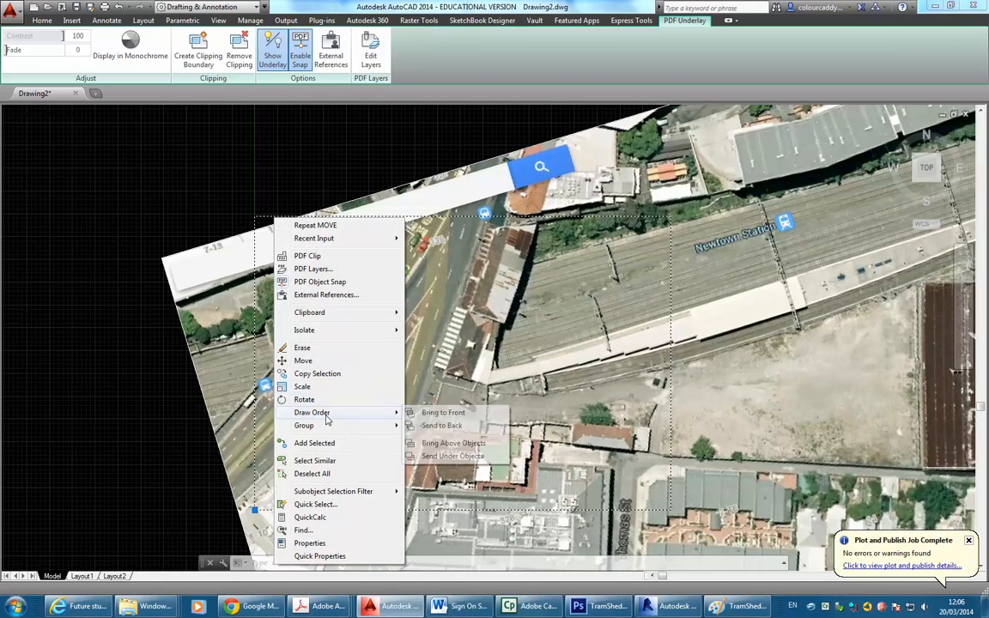
click(434, 412)
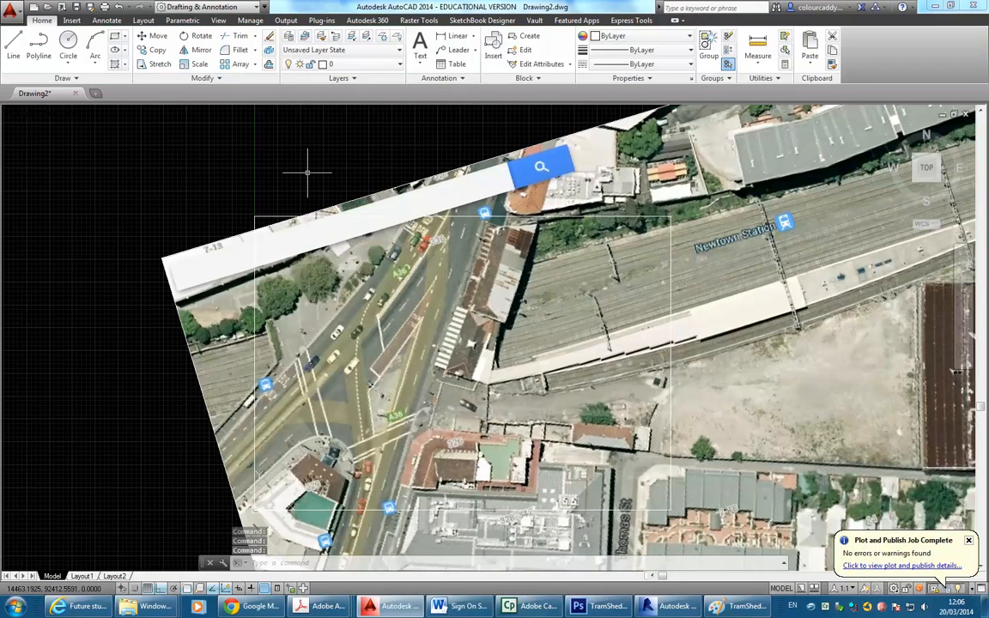
scroll(255, 203, up, 5)
scroll(253, 205, down, 3)
Pan and zoom across the site to check the plan linework over the photo.
middle_drag(252, 220, 241, 163)
scroll(241, 167, down, 2)
middle_drag(337, 257, 307, 256)
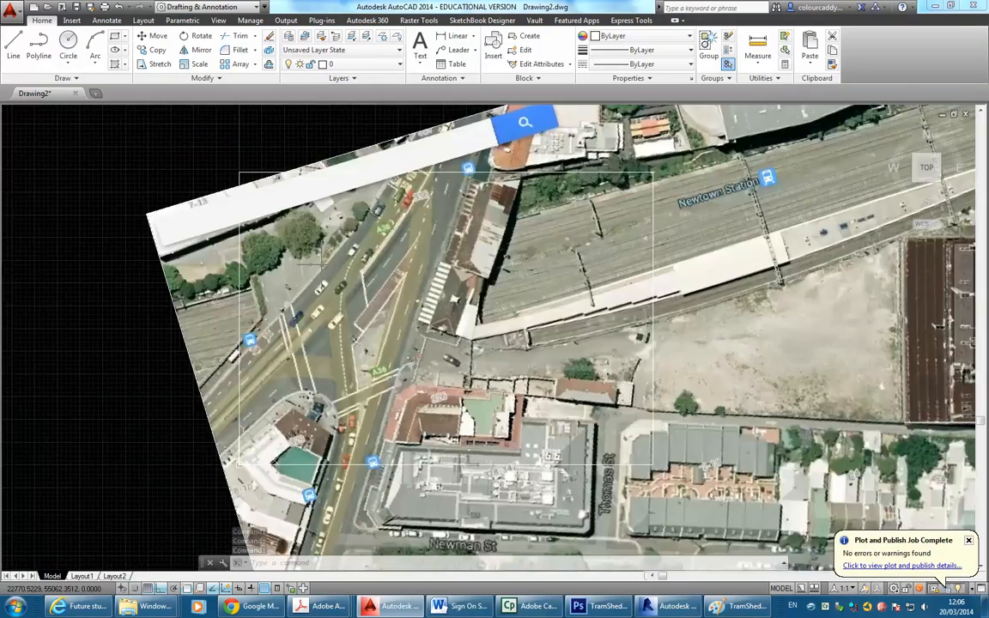
scroll(603, 344, up, 2)
scroll(602, 343, up, 4)
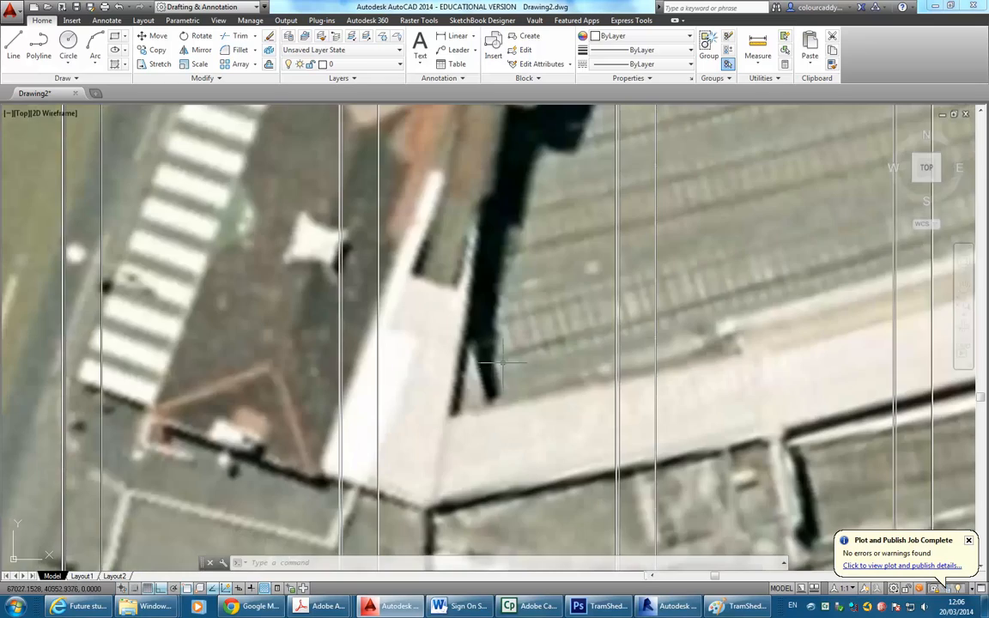
scroll(483, 329, down, 6)
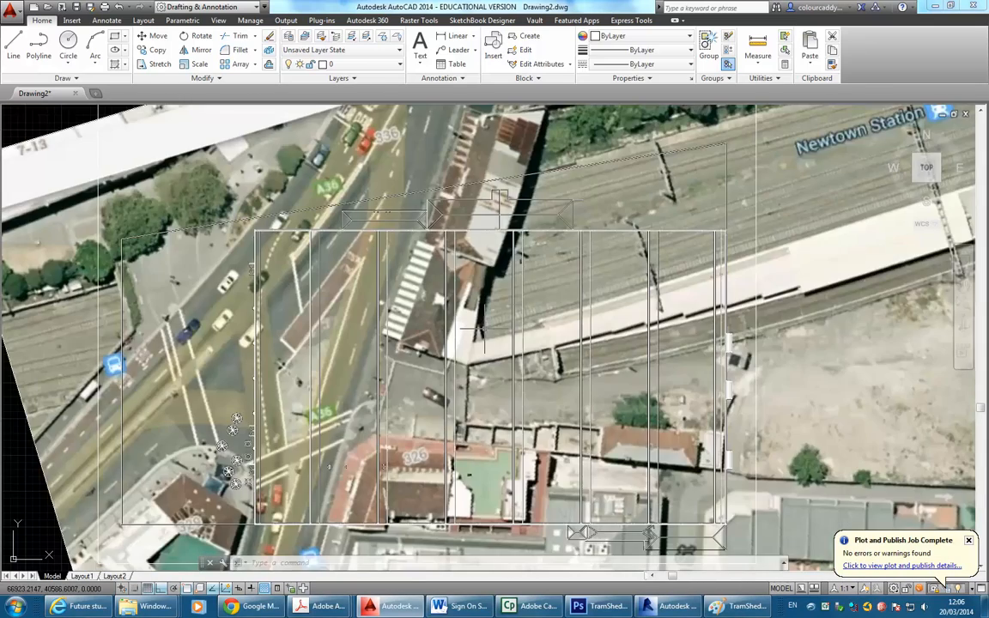
scroll(567, 287, down, 4)
middle_drag(557, 291, 453, 281)
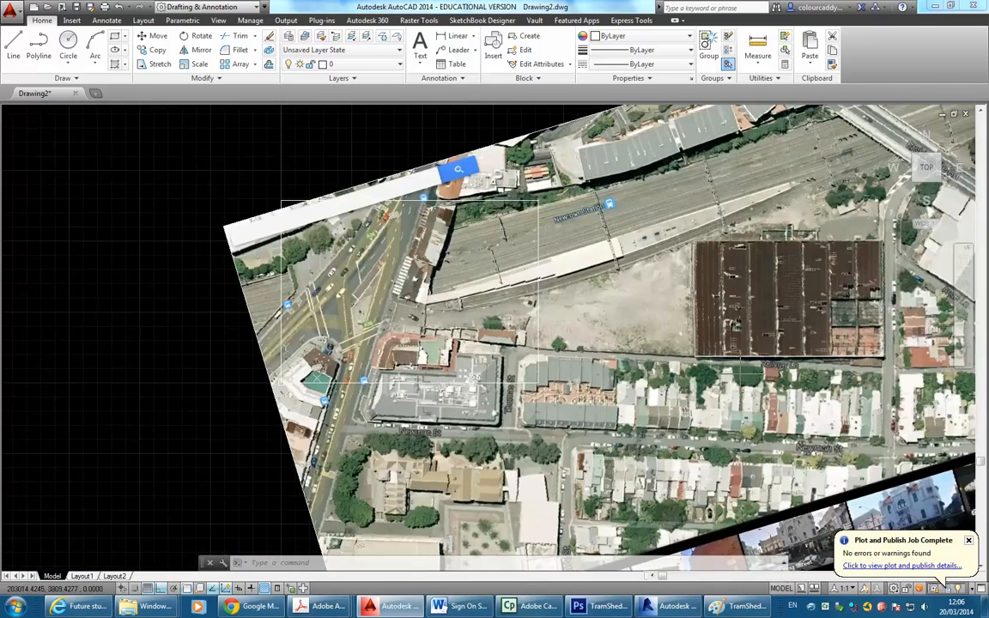
Select only the aerial image, clearing the earlier selection, and return to the Home ribbon.
click(508, 138)
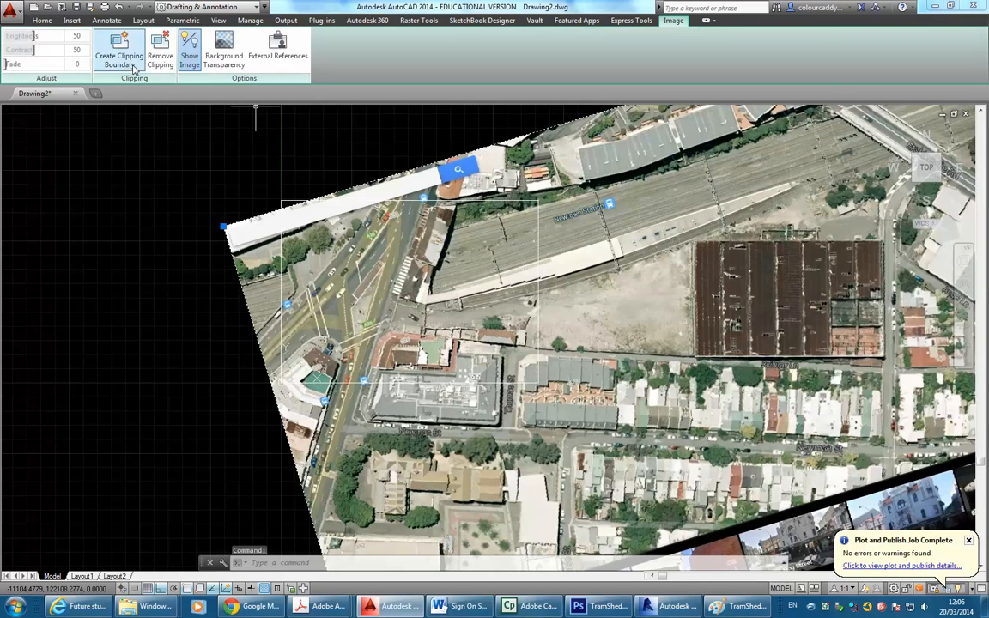
click(41, 20)
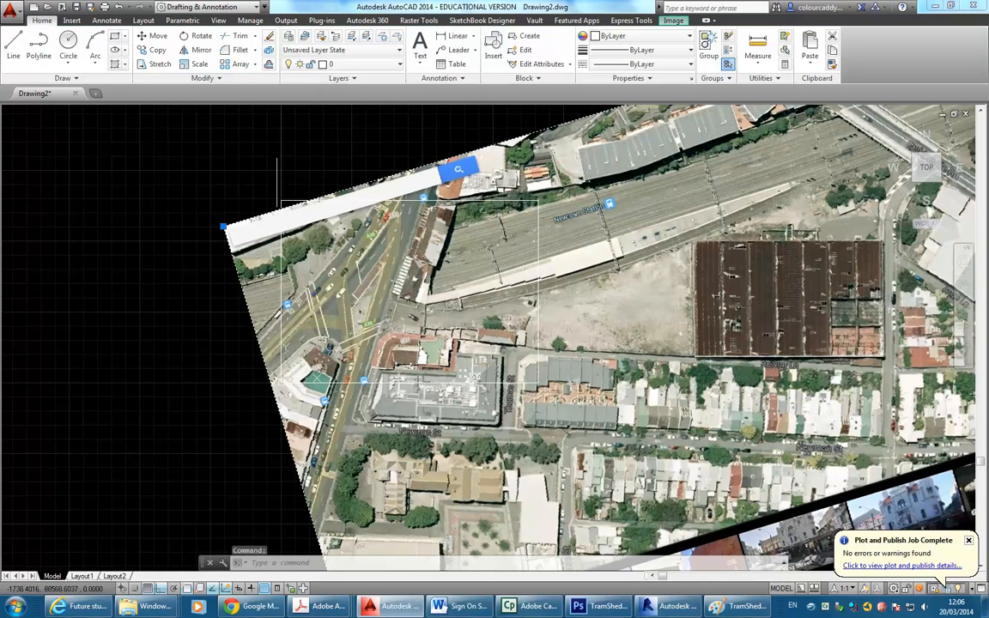
key(Escape)
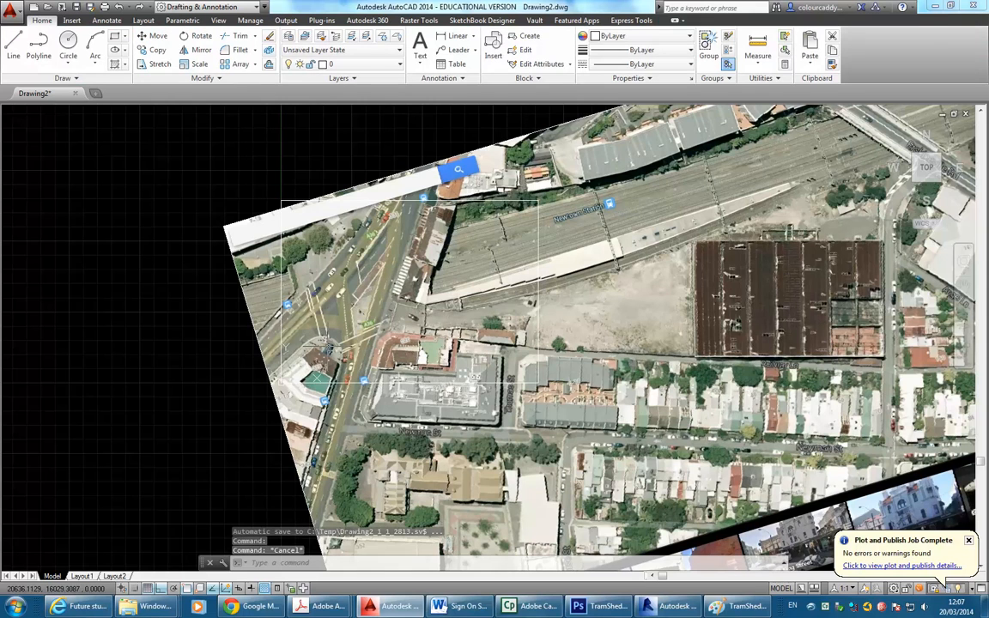
click(411, 171)
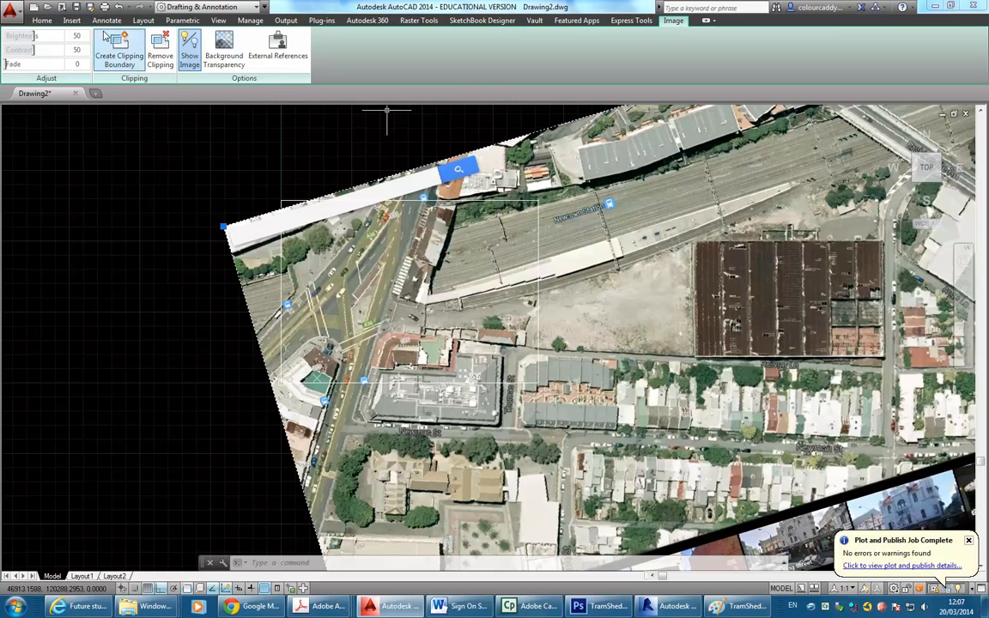
click(40, 22)
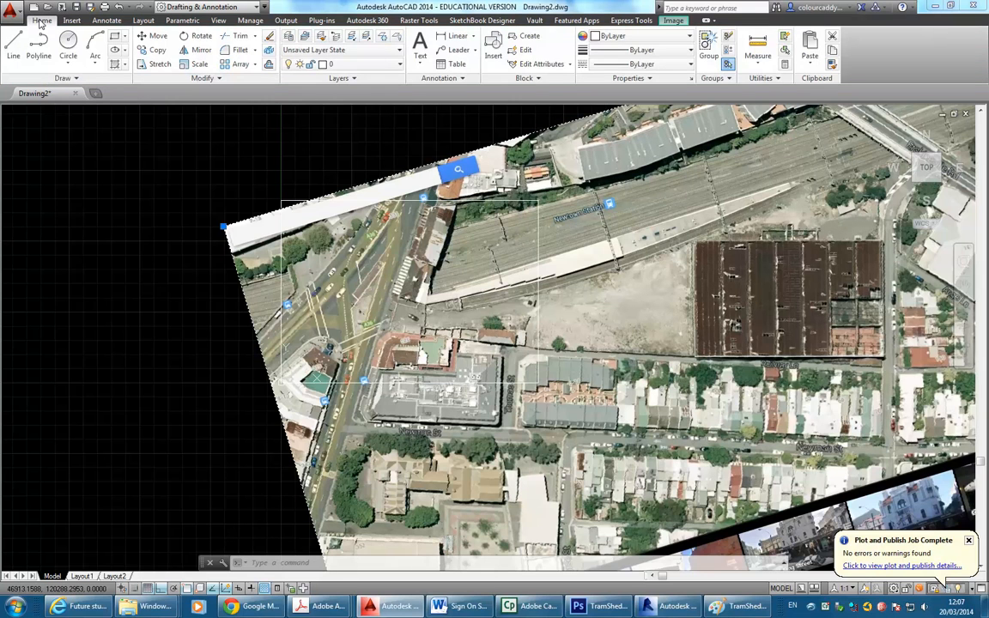
Abandon a first Move attempt near the Railway Ln fence corner and restart Move.
click(147, 39)
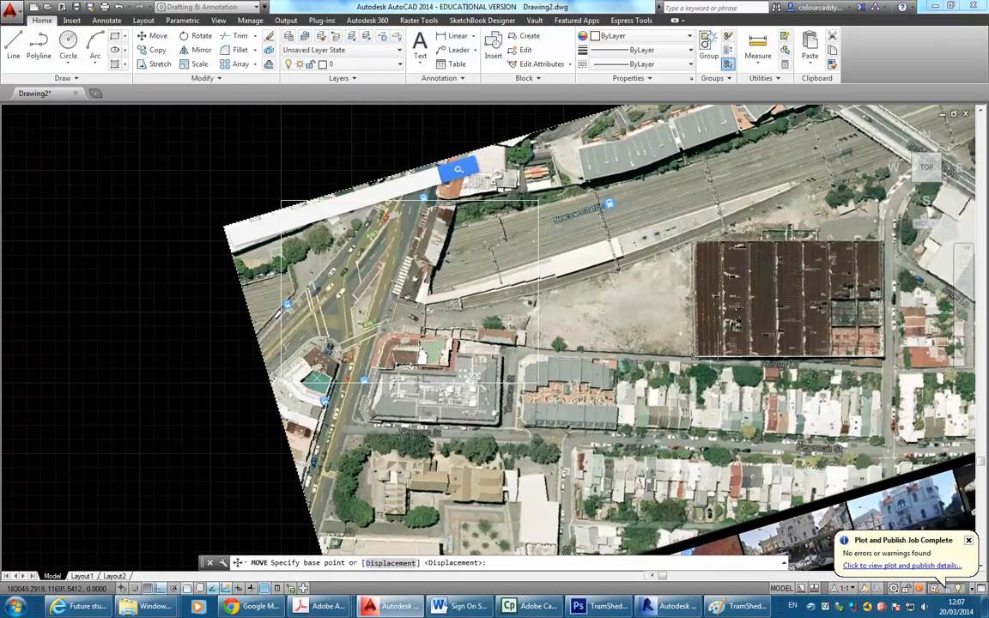
scroll(678, 343, up, 2)
scroll(694, 354, up, 3)
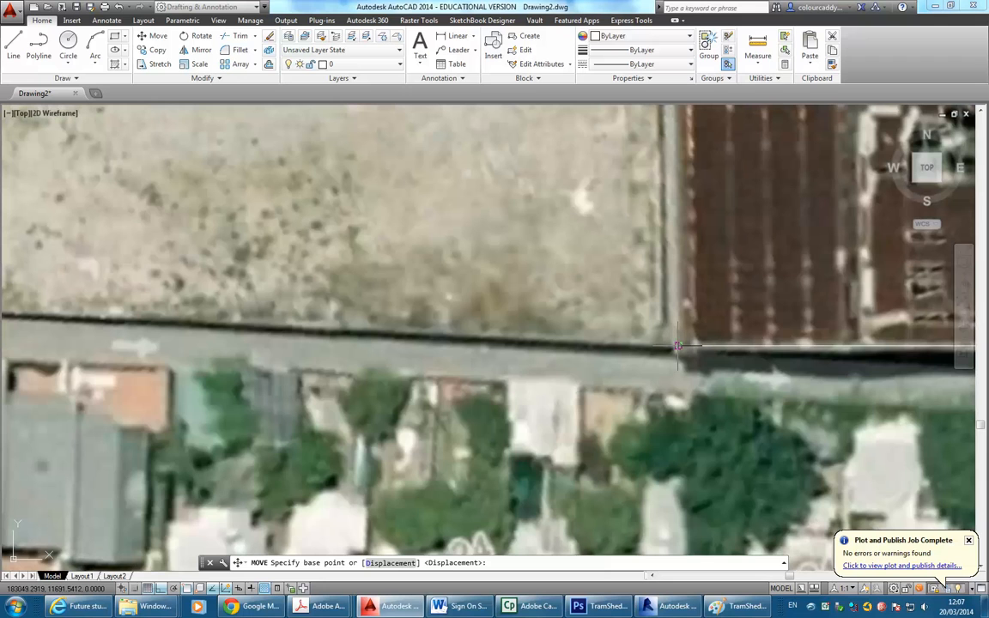
scroll(475, 283, down, 3)
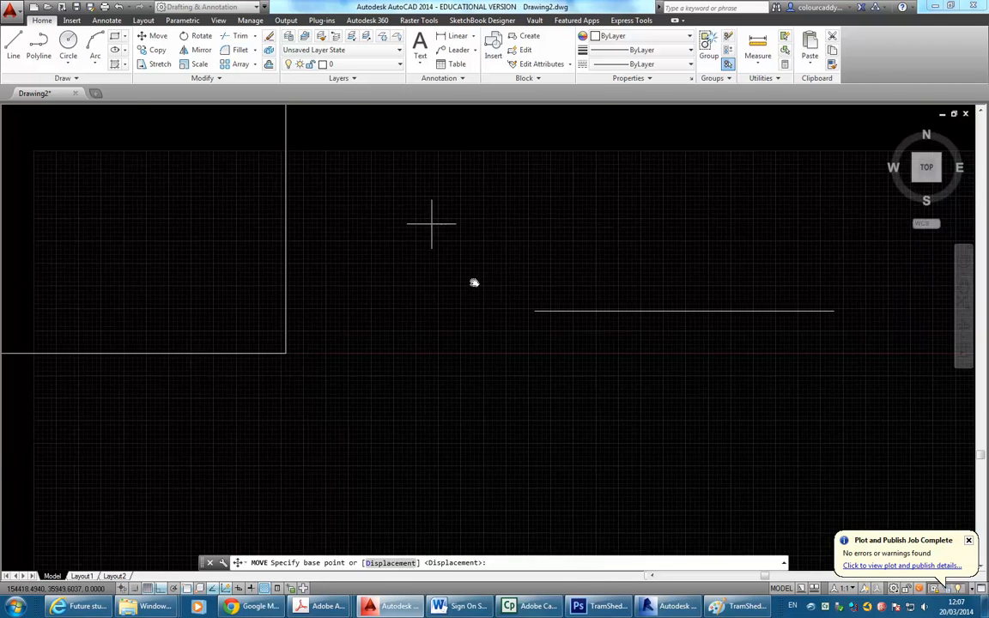
scroll(536, 310, up, 3)
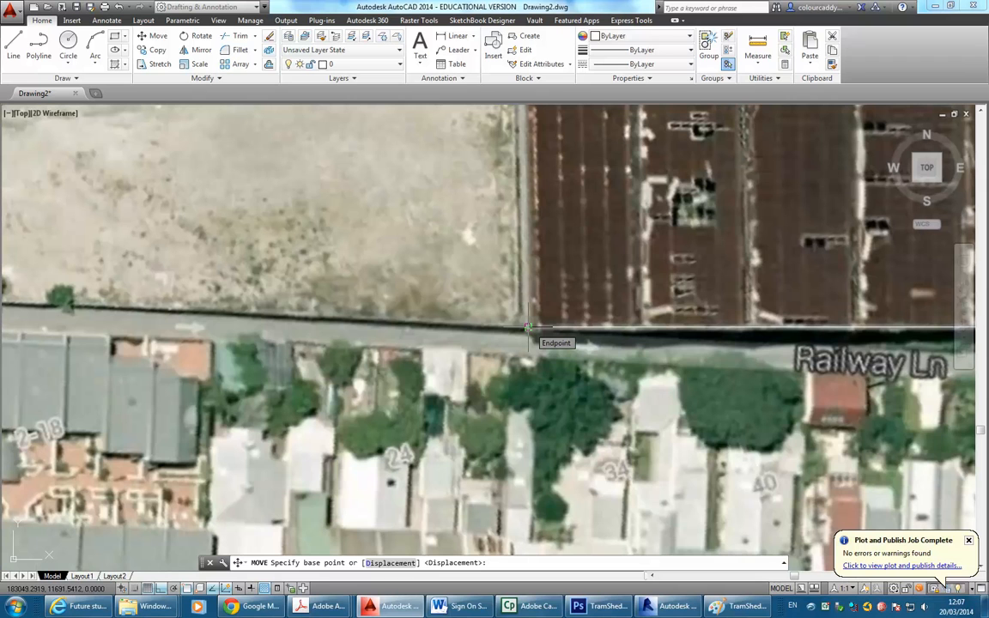
key(Escape)
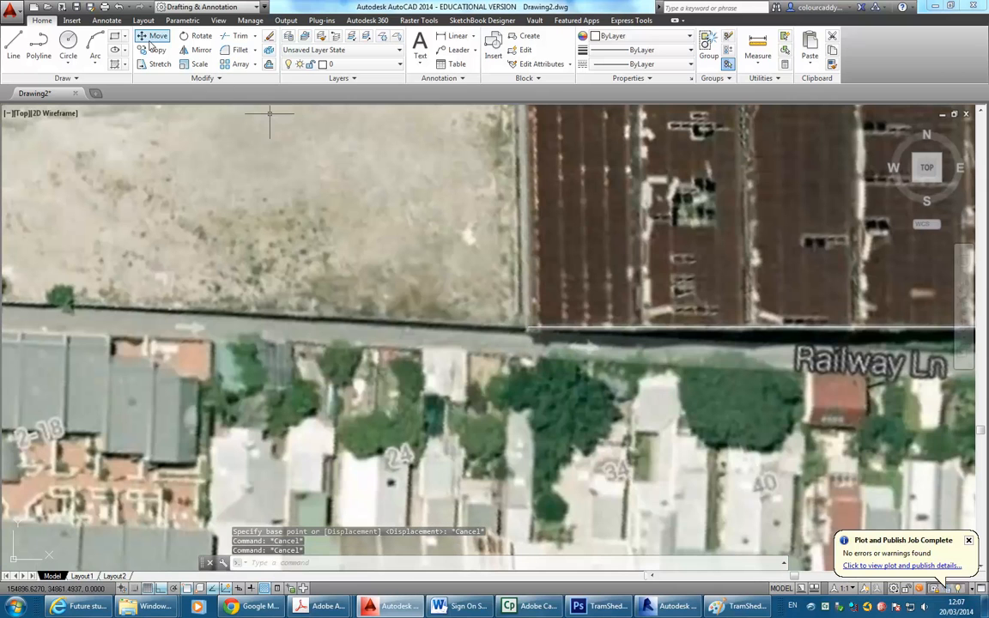
click(153, 36)
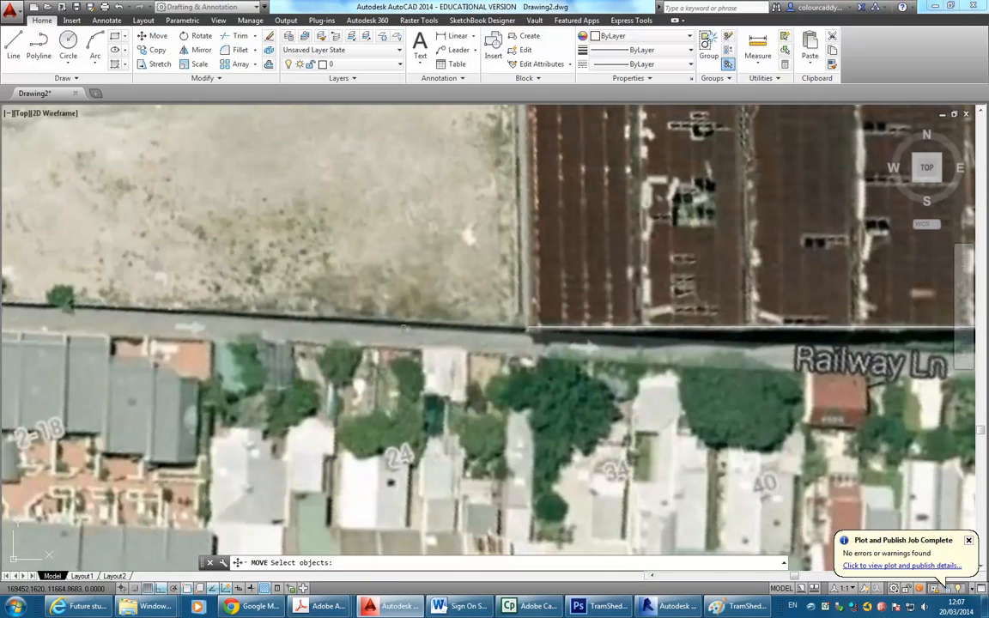
Move the previous selection plus the building's bottom edge line, based at the image corner.
text(p)
key(Return)
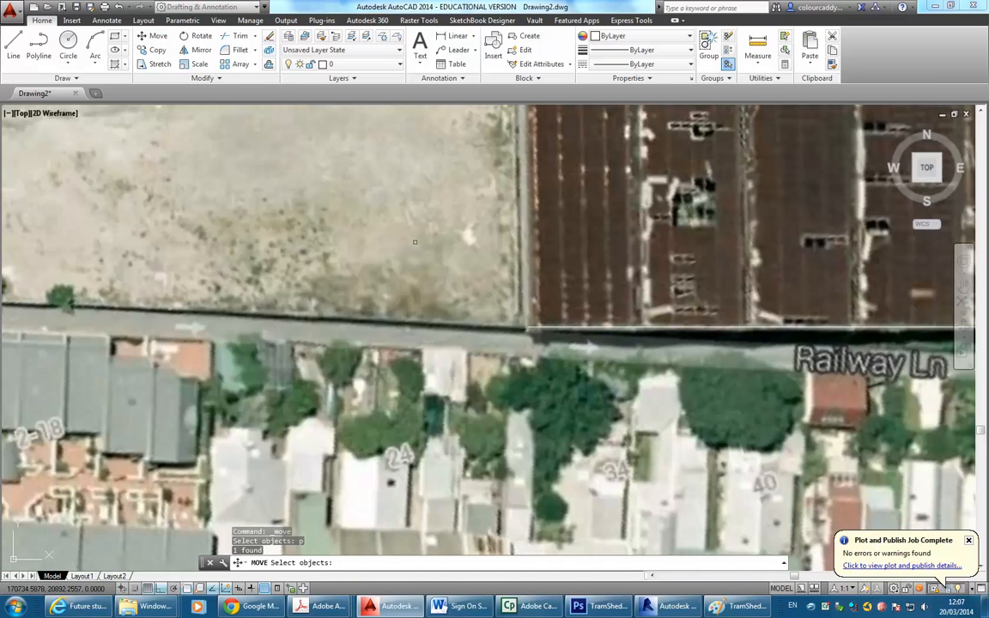
scroll(520, 340, down, 5)
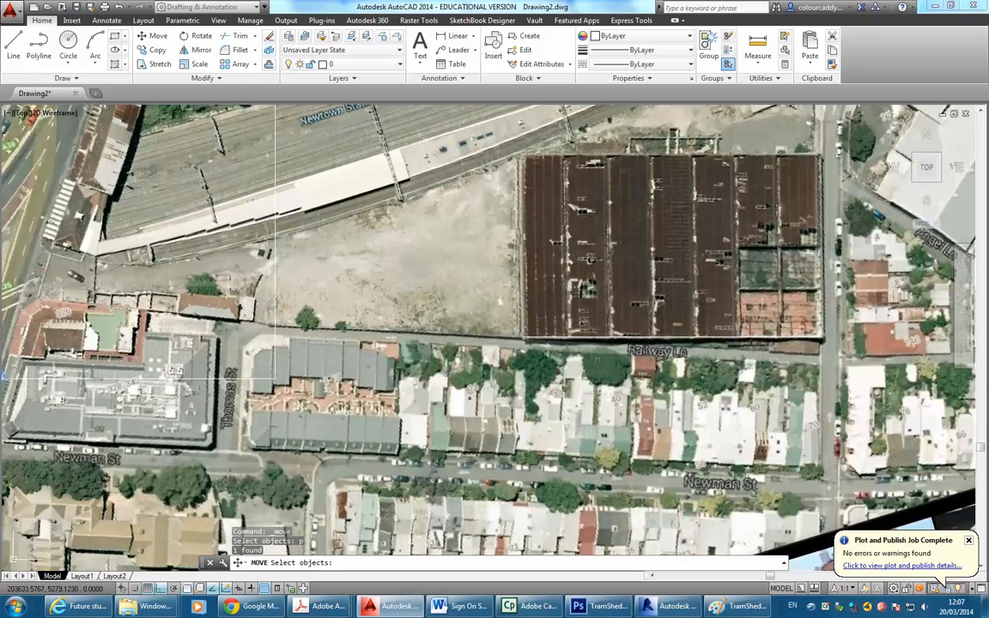
click(554, 339)
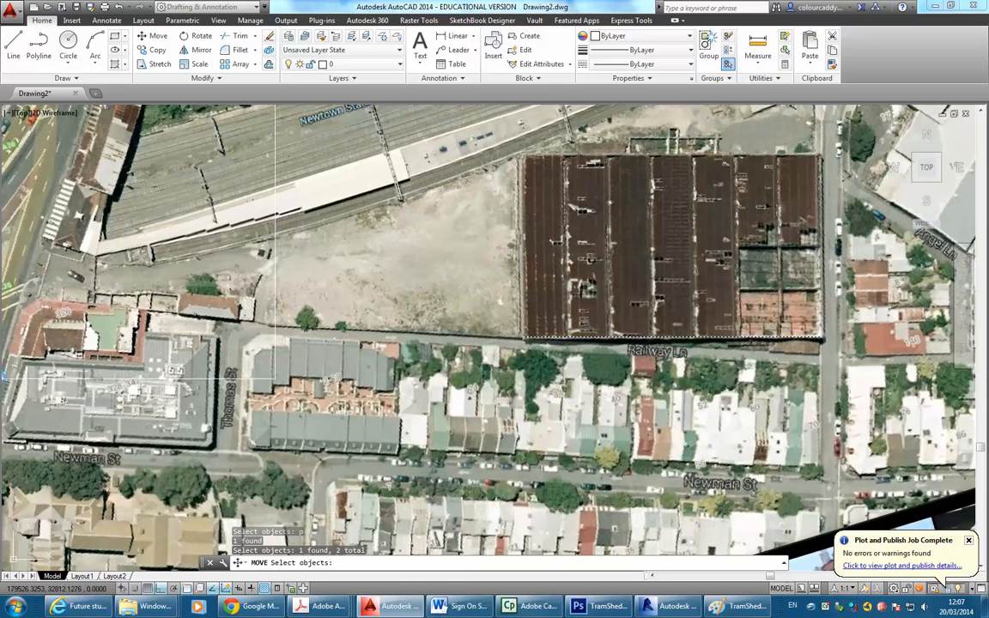
key(Return)
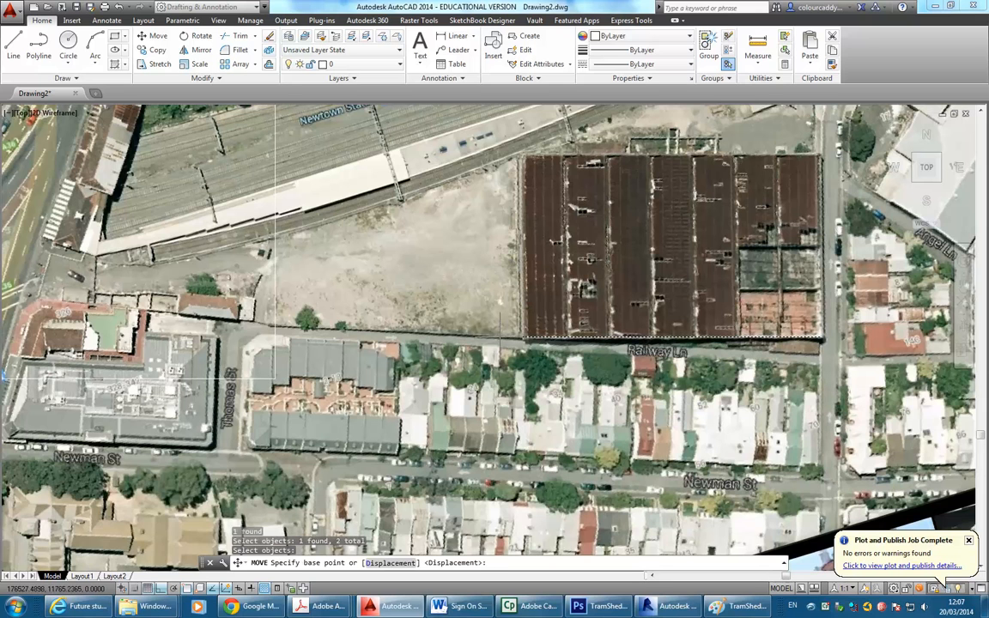
scroll(507, 338, up, 4)
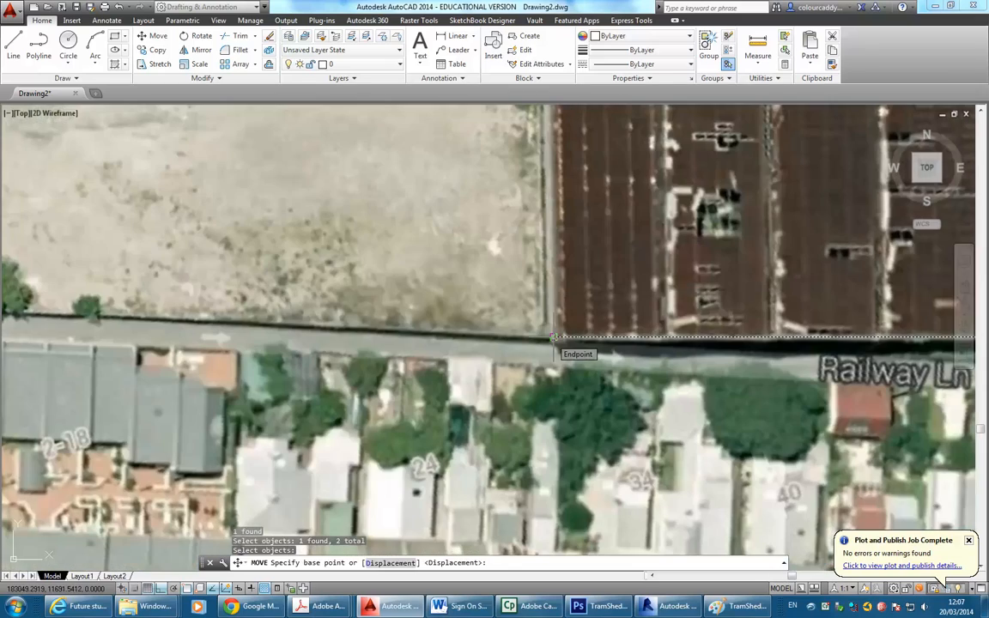
click(554, 337)
With Ortho off, place the image corner on the site plan's wall corner at Railway Ln.
scroll(455, 267, down, 3)
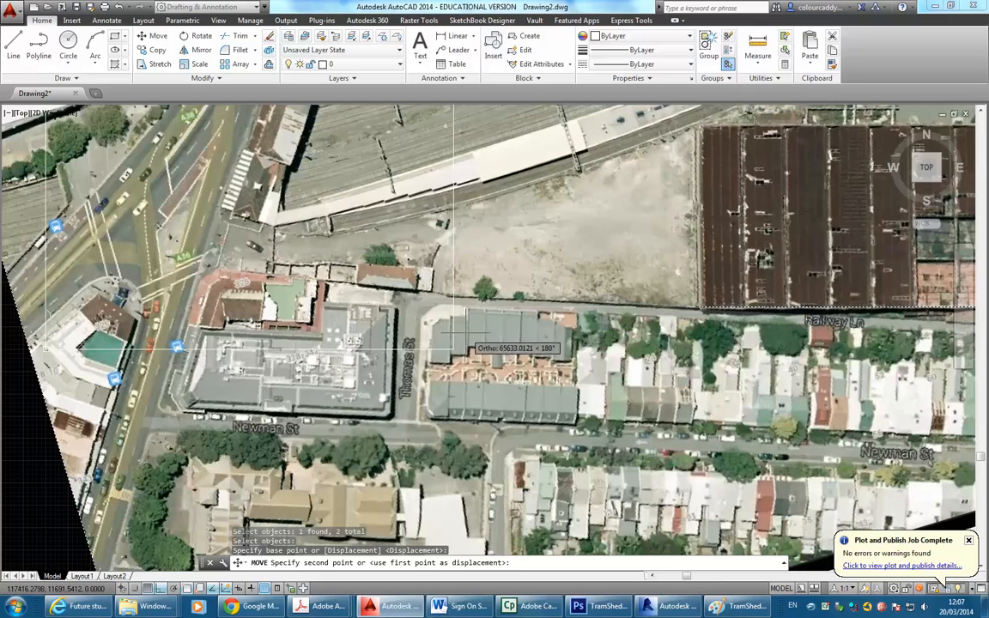
click(160, 591)
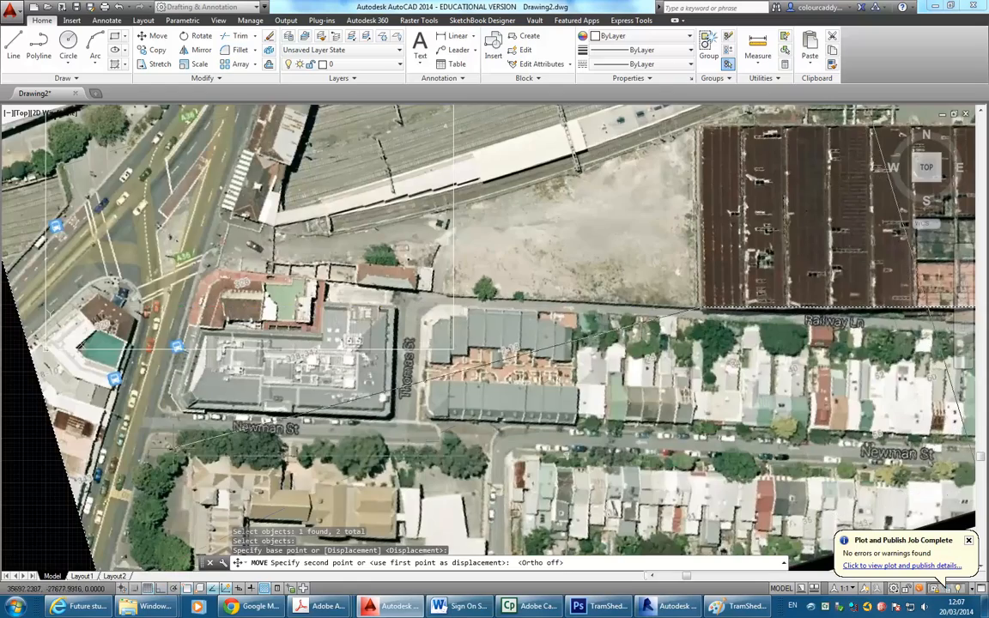
middle_drag(169, 294, 356, 364)
scroll(330, 388, up, 2)
scroll(369, 389, up, 7)
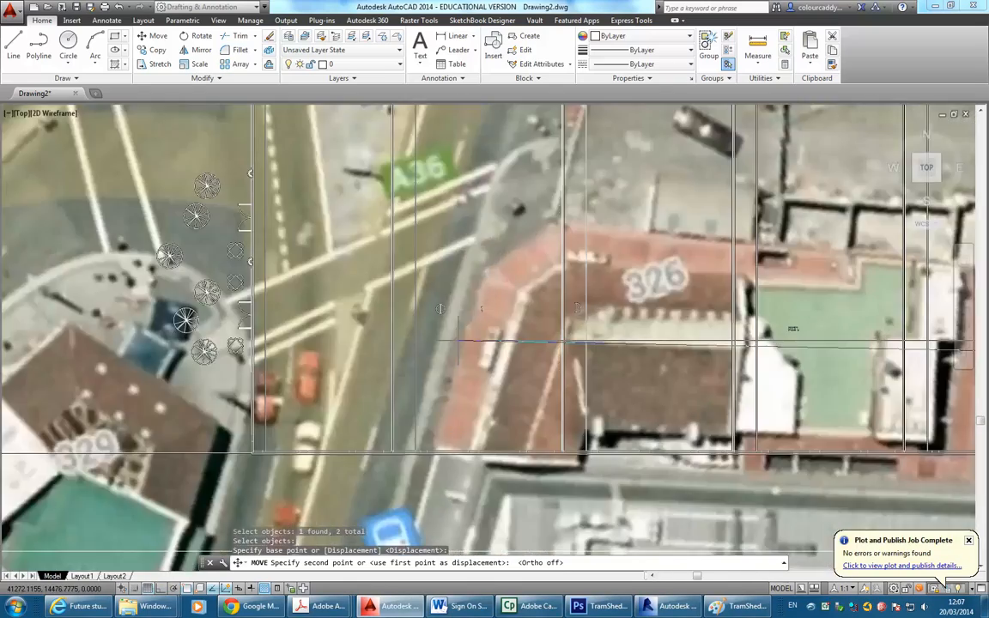
scroll(279, 442, up, 5)
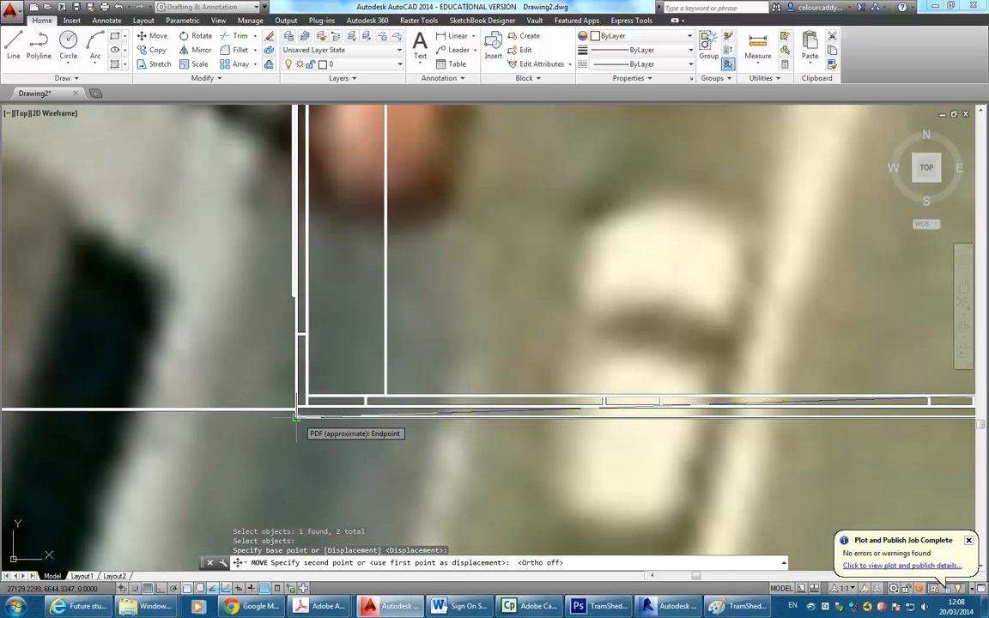
scroll(295, 417, up, 2)
scroll(298, 401, up, 1)
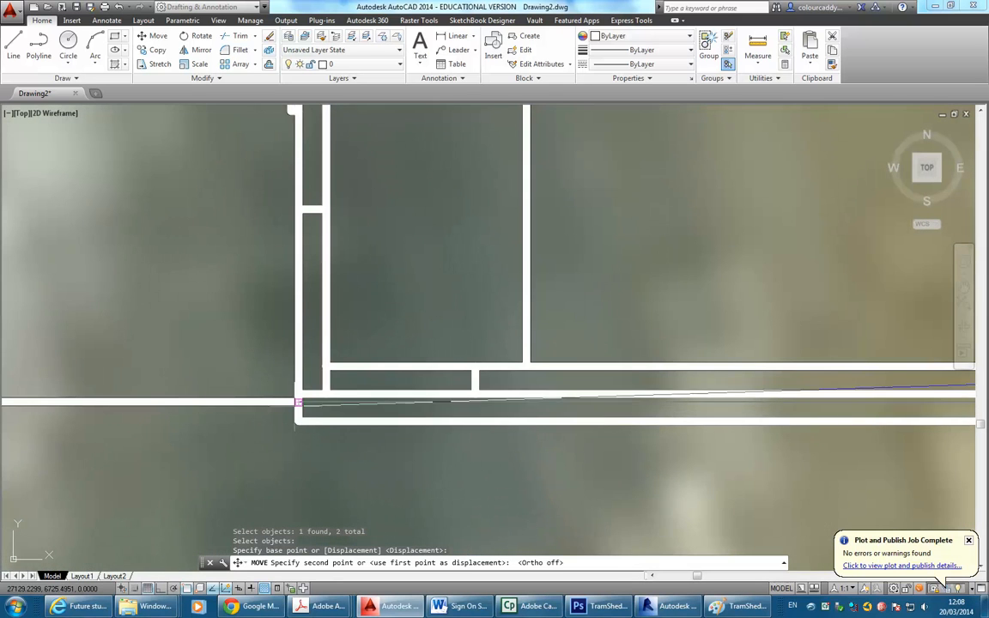
click(299, 401)
Zoom and pan to check the building's roof edges against the plan outline.
scroll(296, 402, down, 9)
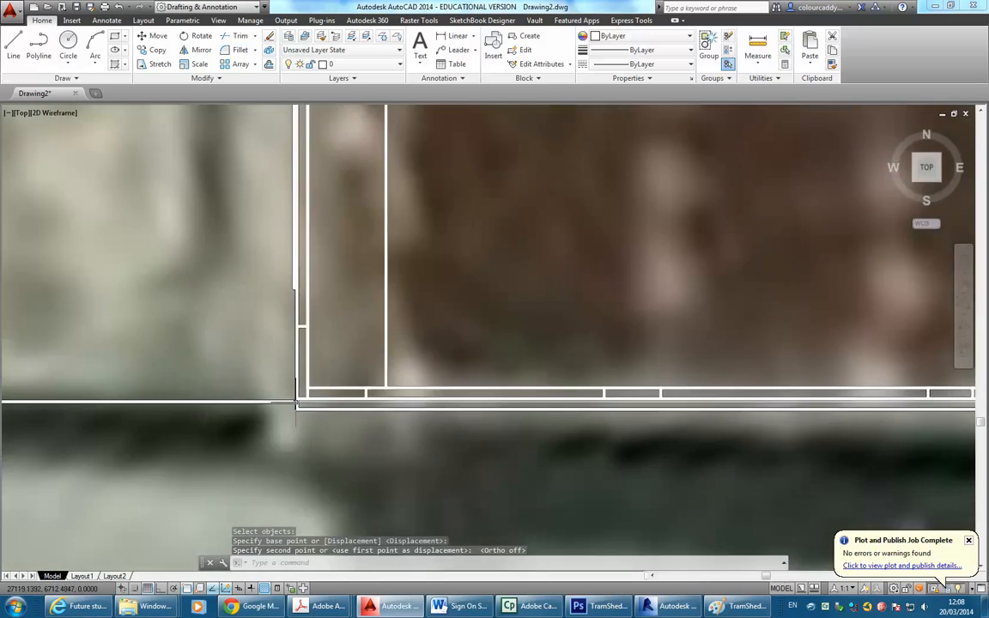
scroll(295, 401, down, 4)
scroll(185, 444, up, 2)
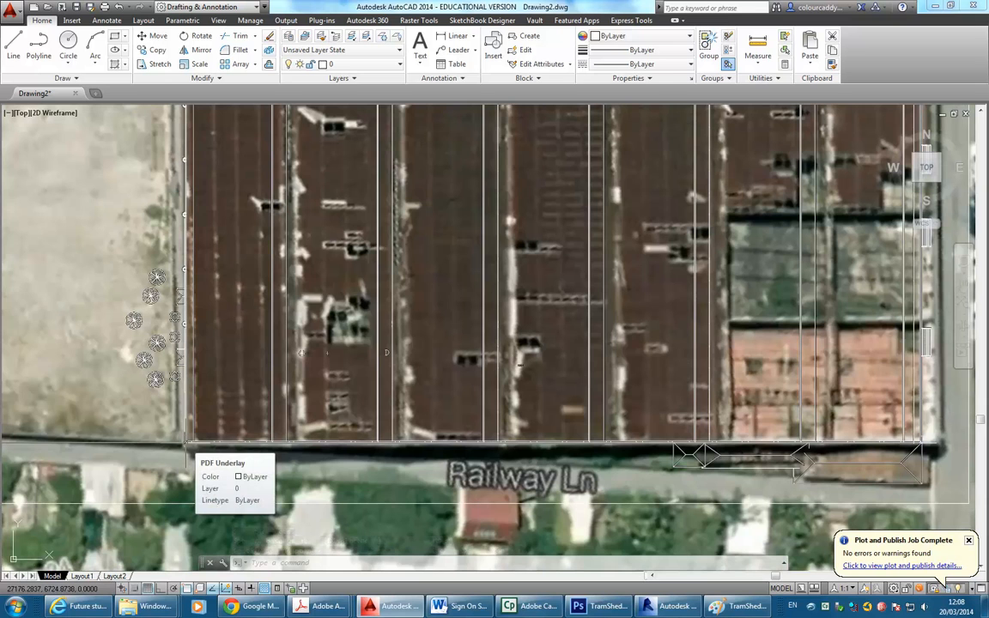
scroll(195, 481, down, 2)
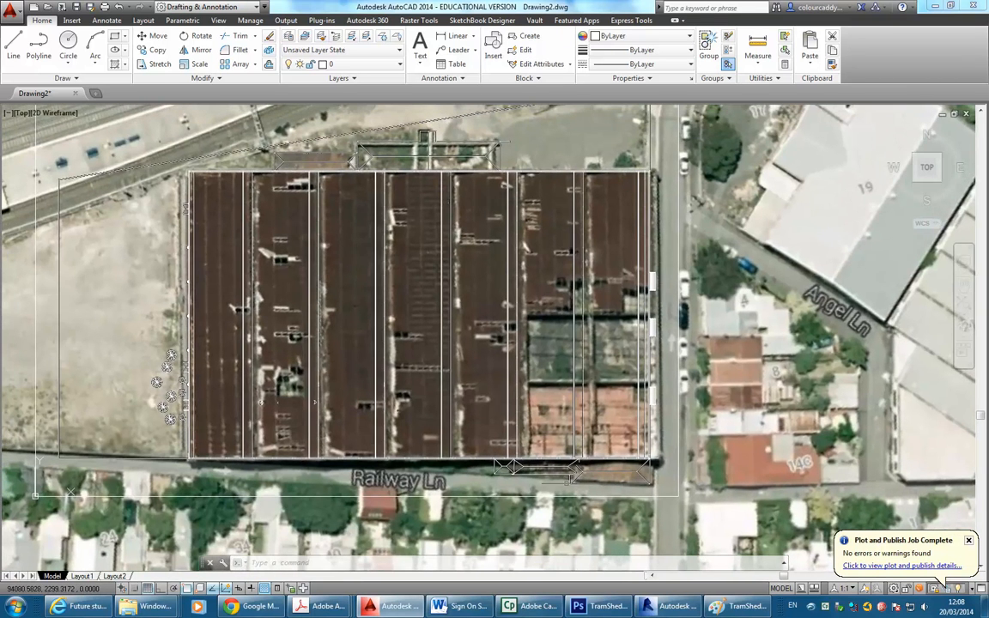
scroll(658, 463, up, 1)
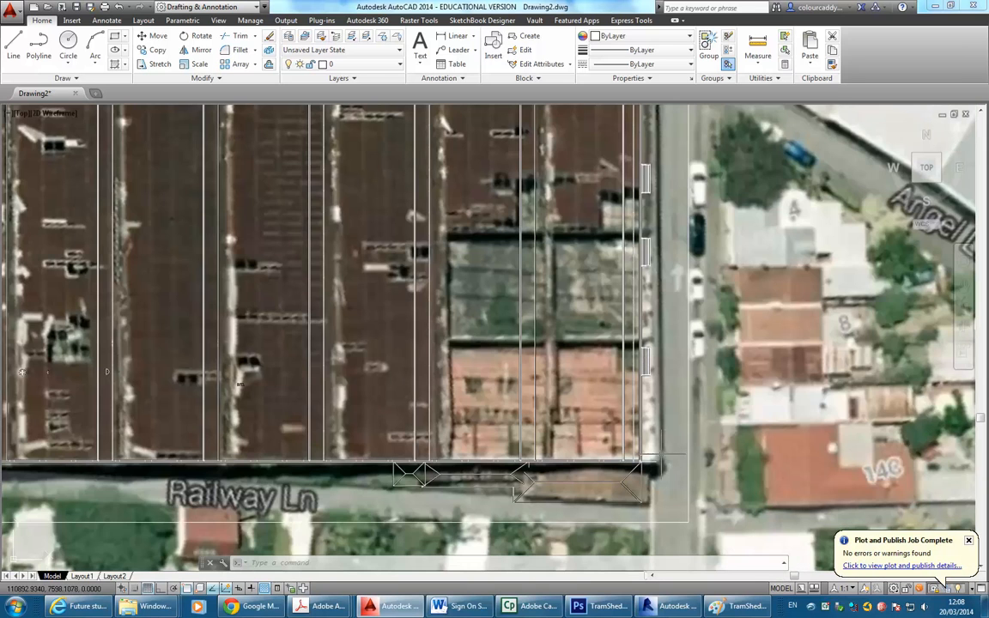
scroll(661, 467, up, 1)
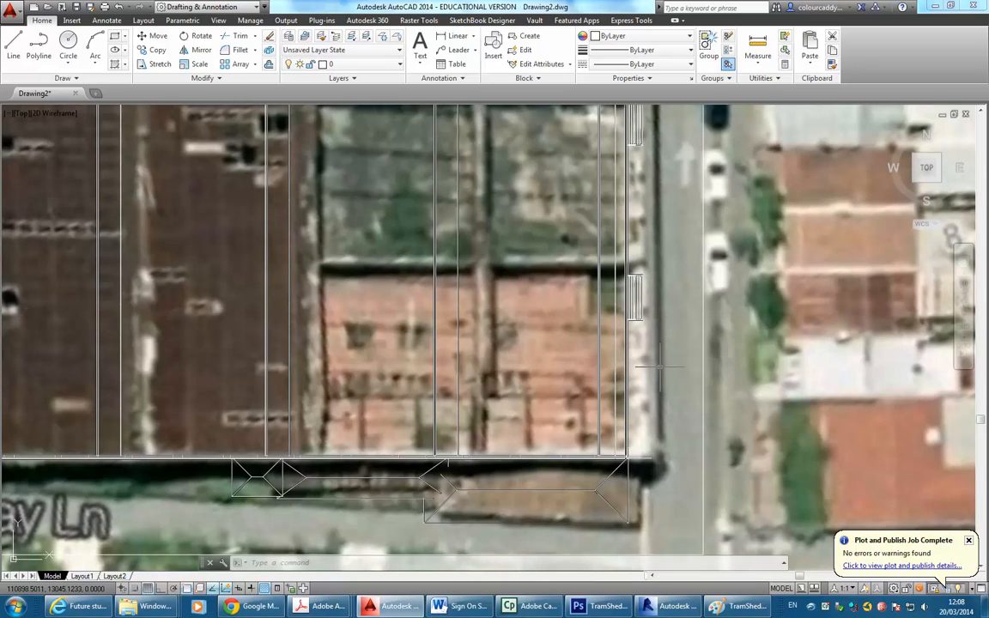
scroll(661, 367, down, 2)
scroll(661, 368, down, 2)
middle_drag(662, 369, 691, 388)
middle_drag(558, 396, 591, 421)
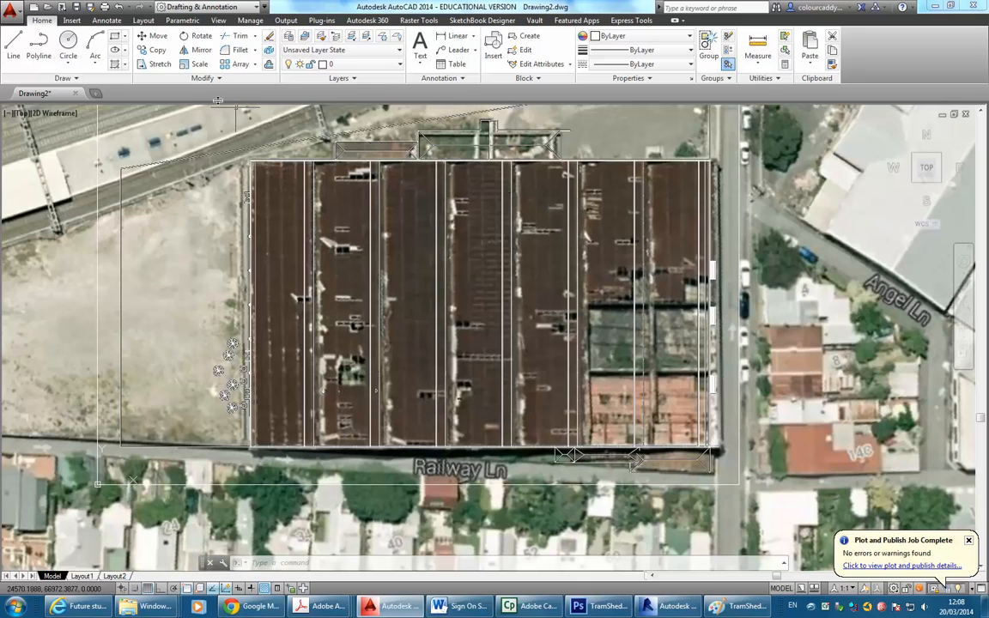
click(181, 65)
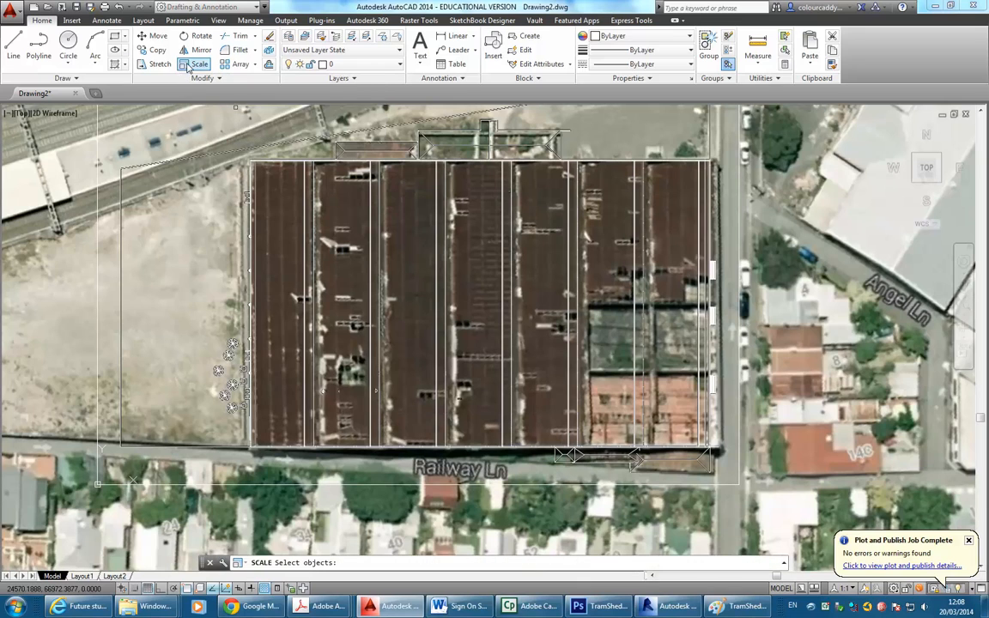
scroll(375, 390, down, 4)
middle_drag(338, 414, 386, 371)
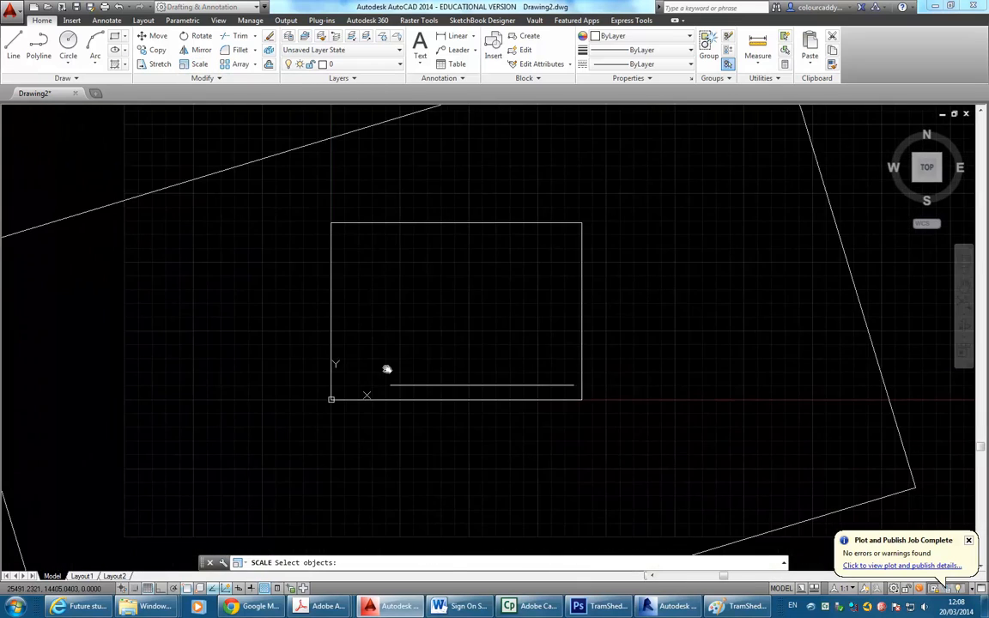
scroll(398, 370, up, 4)
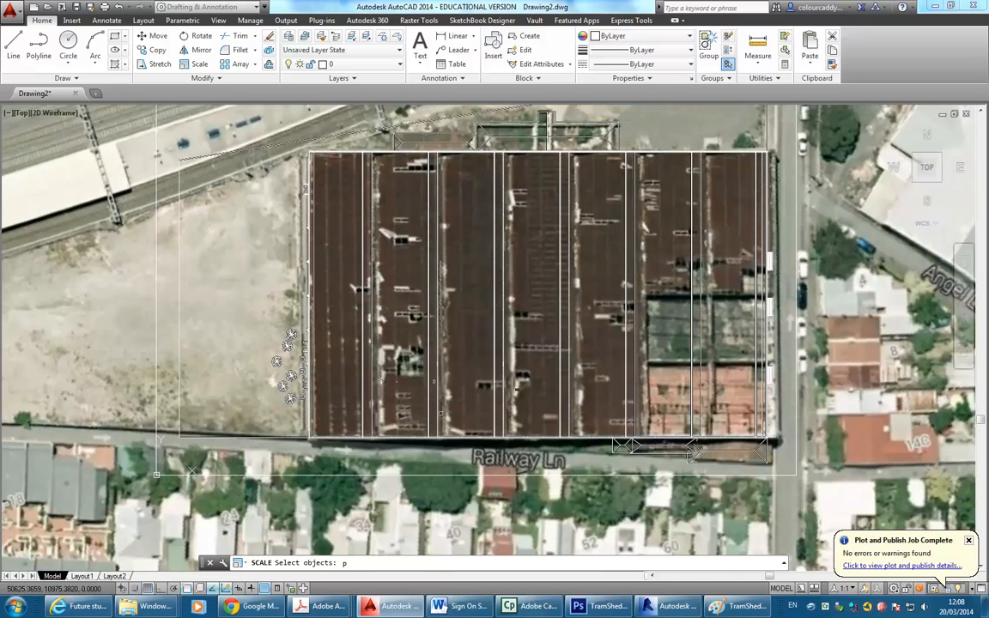
text(p)
key(Return)
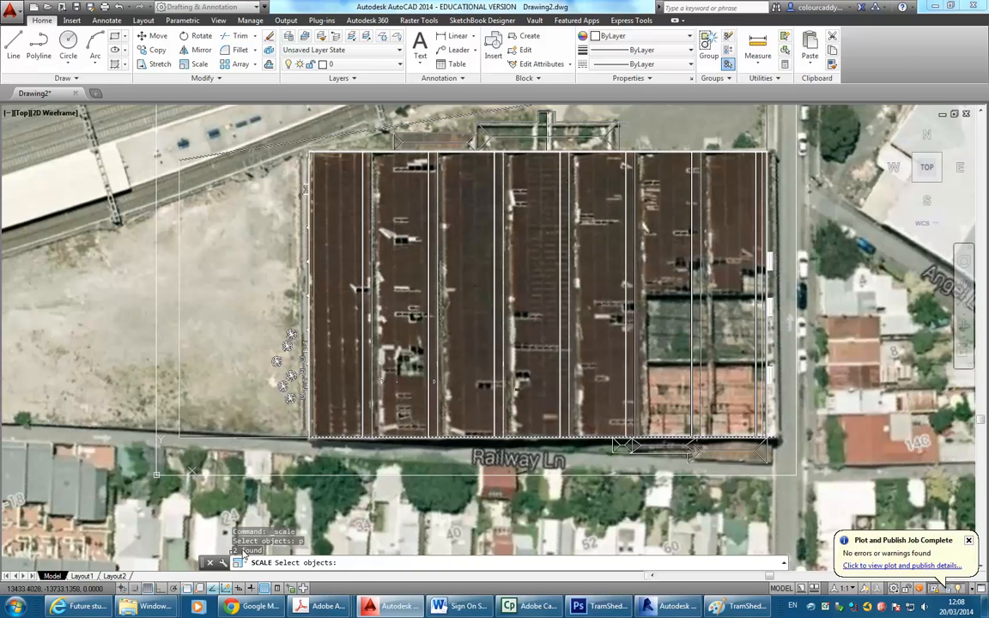
key(Return)
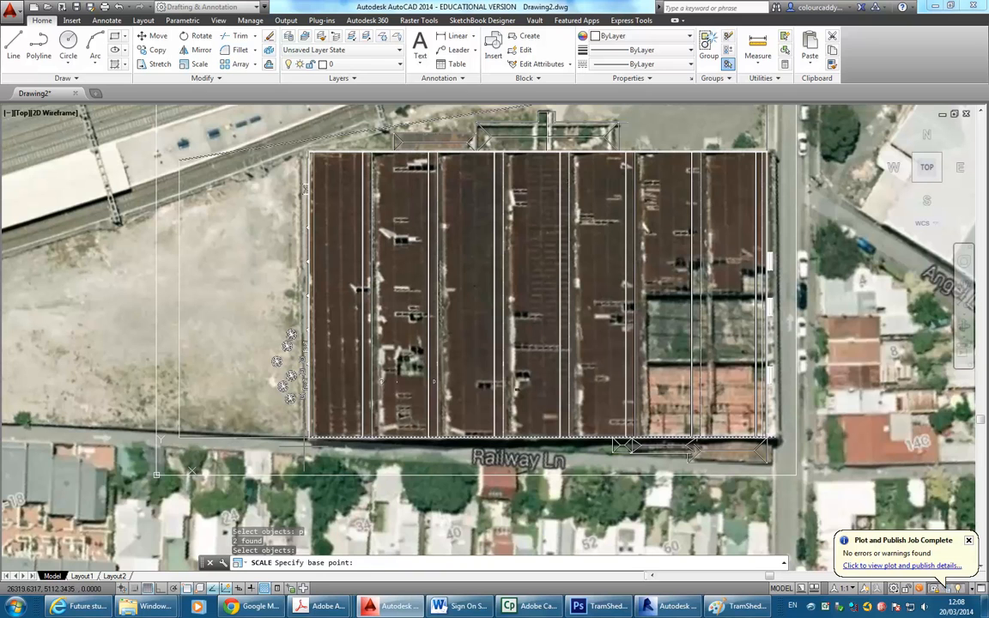
scroll(304, 440, up, 5)
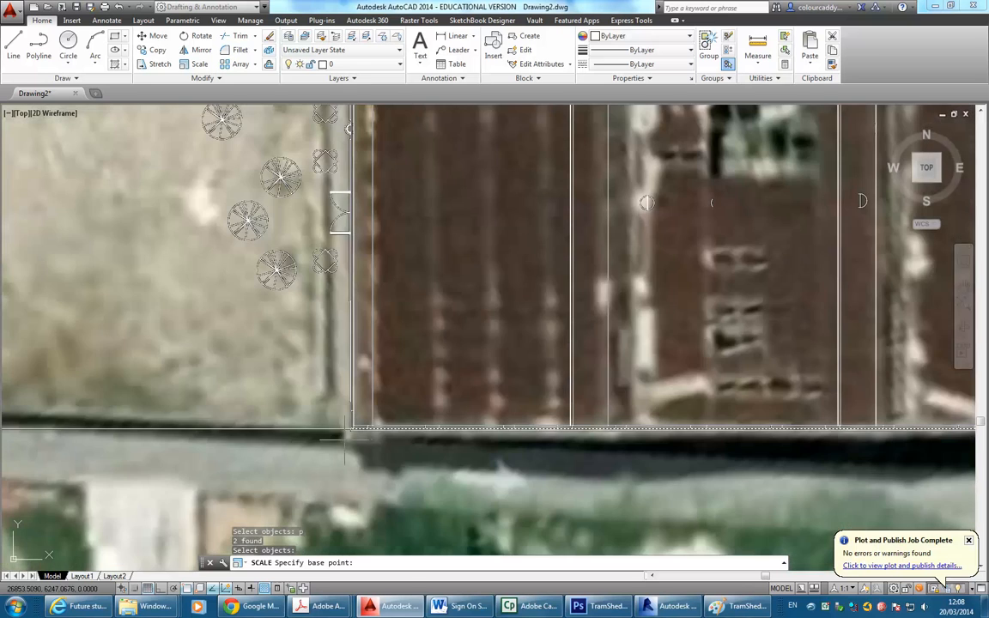
scroll(348, 435, up, 3)
scroll(338, 439, up, 4)
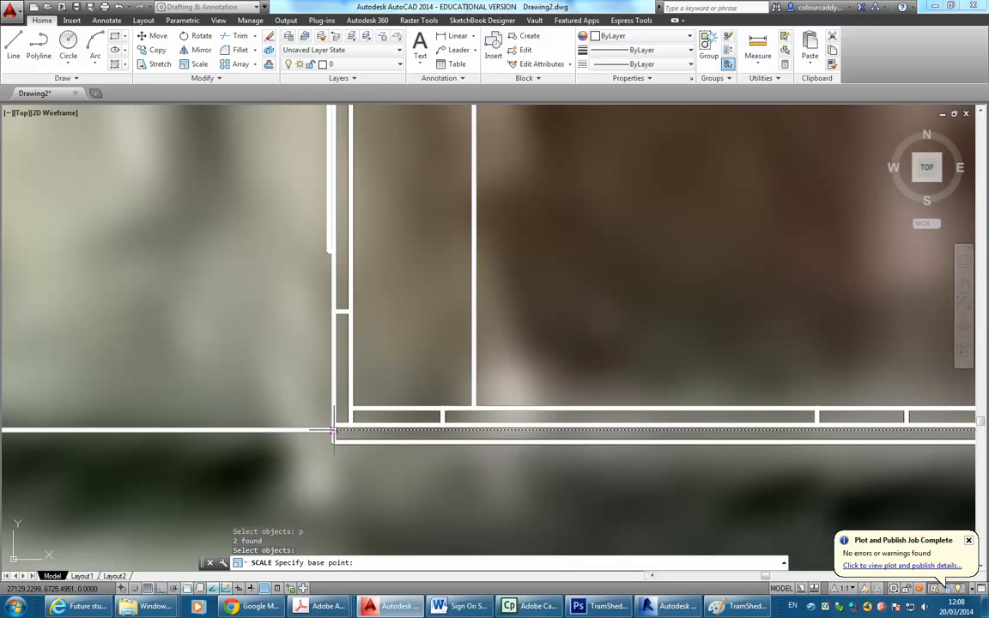
click(334, 432)
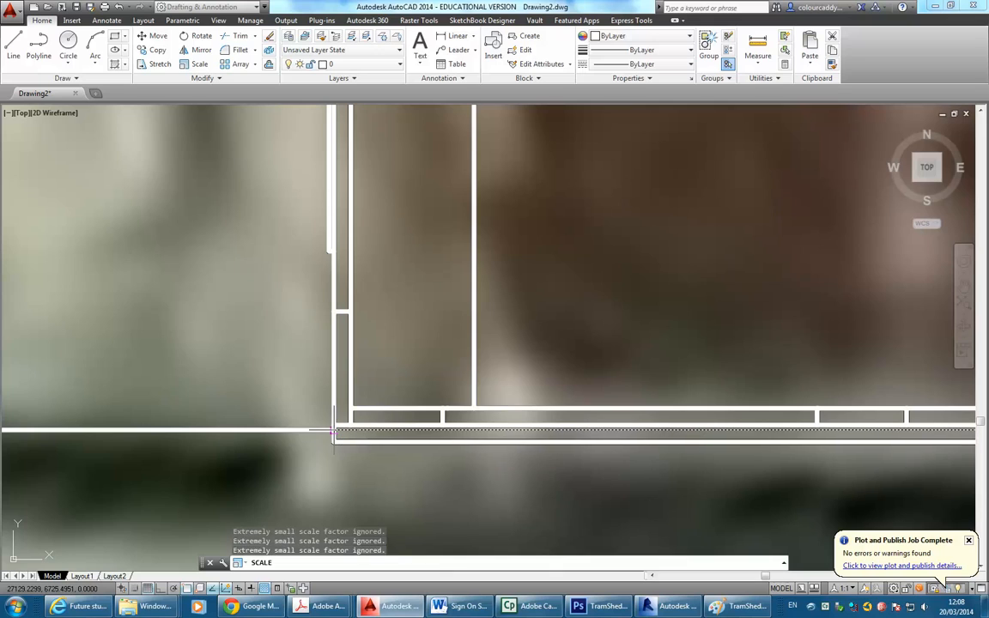
scroll(333, 432, down, 5)
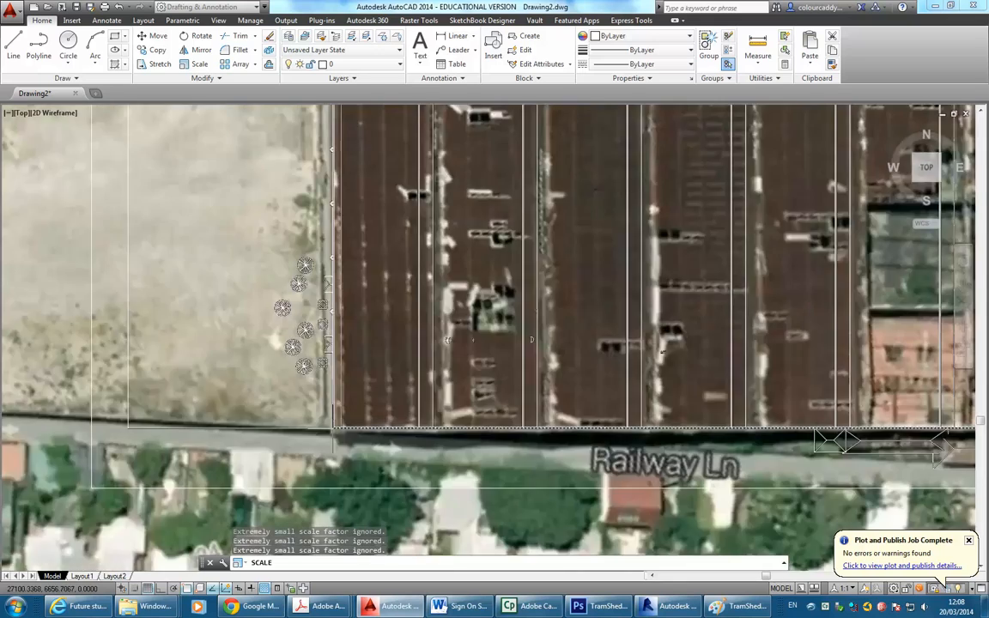
key(F2)
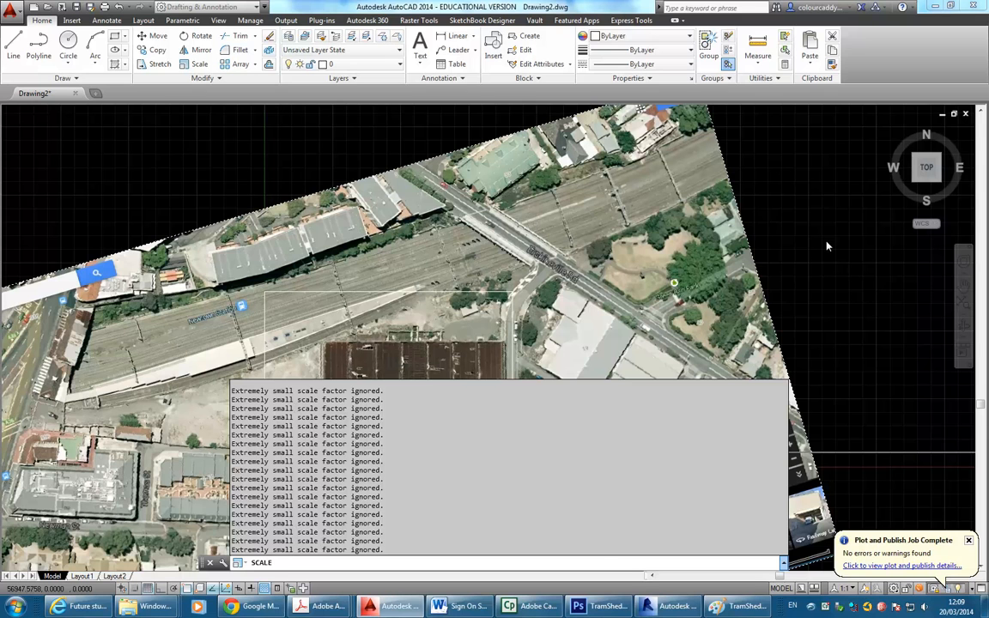
key(F2)
scroll(428, 353, down, 6)
middle_drag(687, 287, 485, 348)
middle_drag(597, 315, 466, 322)
mouse_move(538, 319)
middle_down()
mouse_move(592, 294)
mouse_move(812, 254)
middle_up()
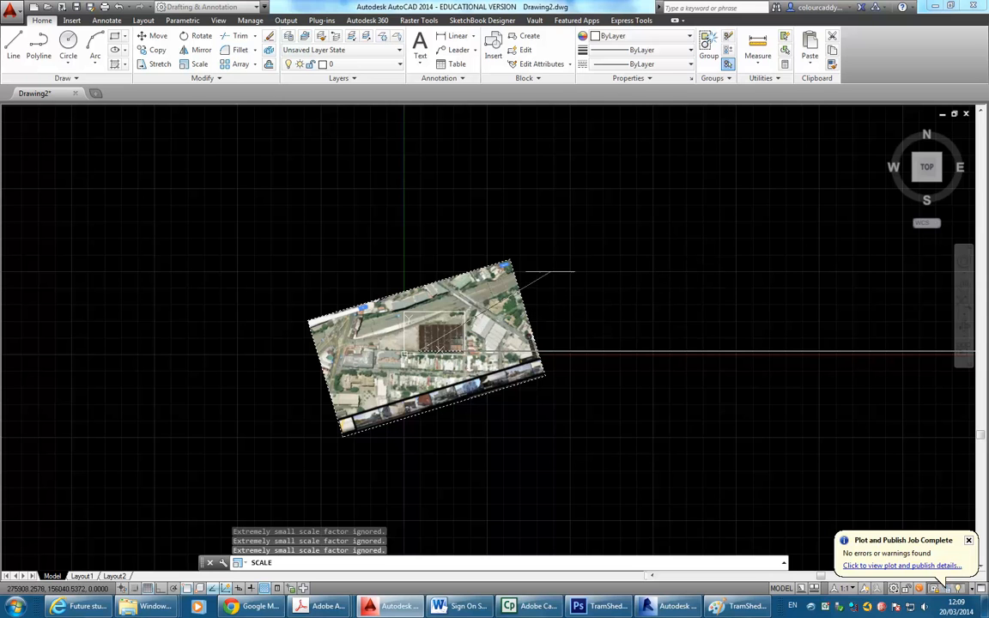
key(Escape)
key(Escape)
middle_click(387, 246)
middle_click(388, 245)
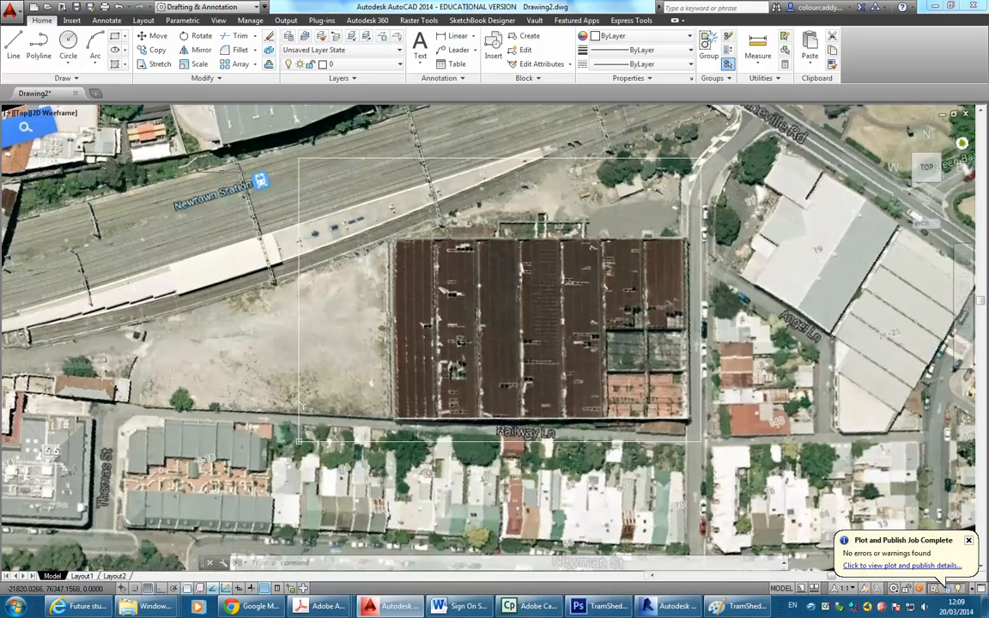
Measure the aerial building's Railway Ln frontage corner to corner: 81566.2428.
click(757, 47)
scroll(395, 421, up, 8)
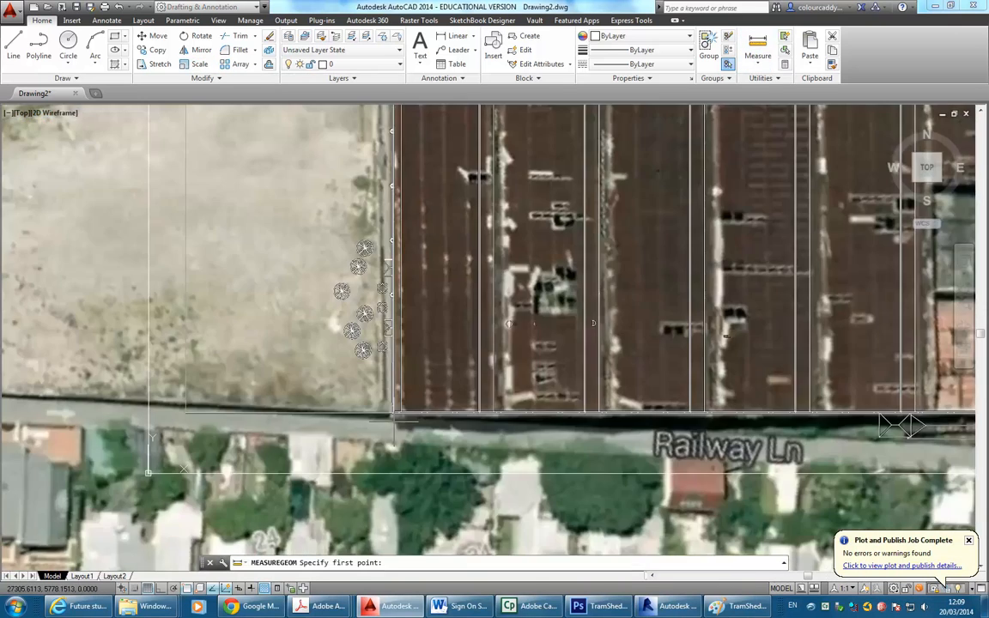
scroll(368, 391, up, 3)
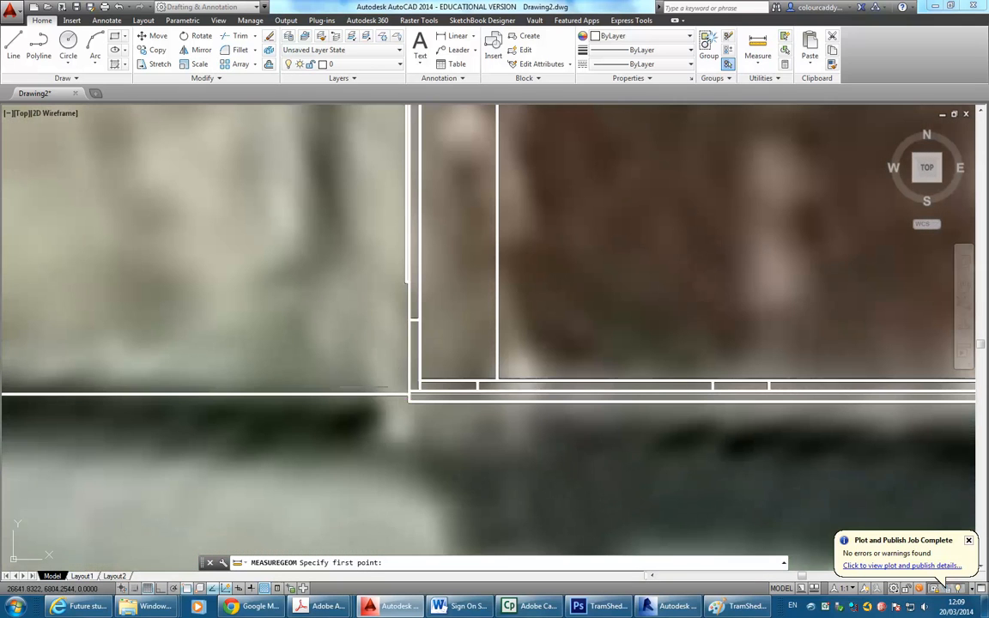
click(410, 395)
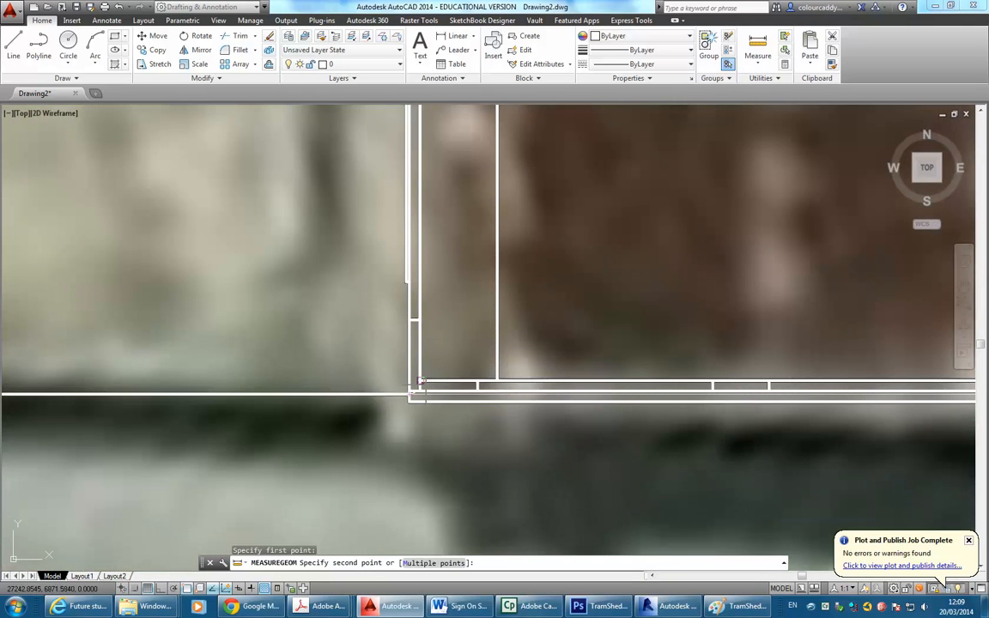
scroll(326, 379, down, 3)
middle_drag(396, 391, 198, 389)
scroll(729, 398, down, 2)
middle_drag(733, 395, 353, 376)
scroll(614, 368, down, 2)
middle_drag(621, 366, 466, 364)
scroll(754, 375, up, 1)
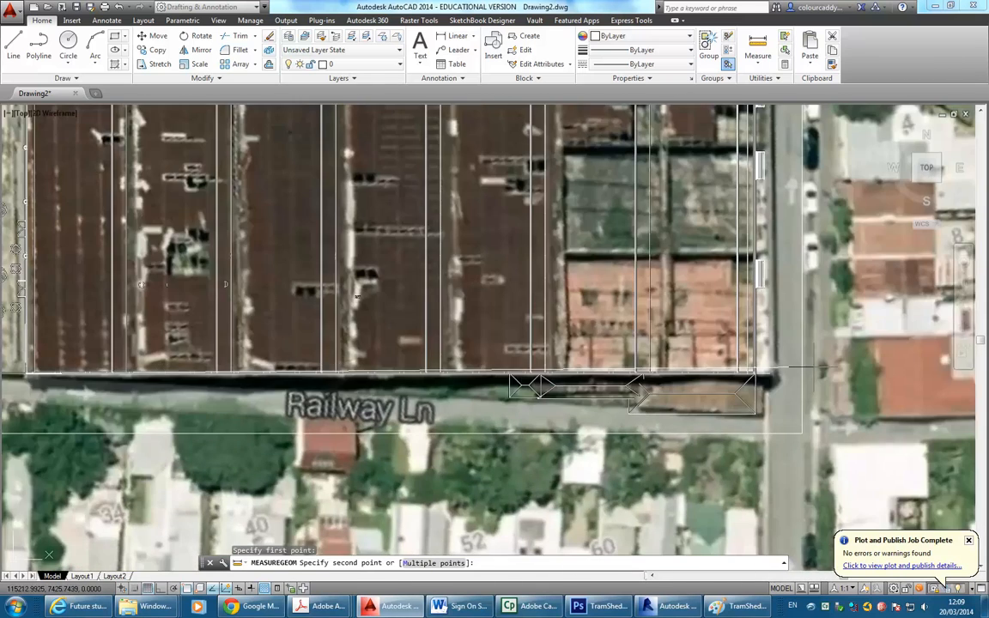
scroll(686, 386, up, 1)
scroll(674, 390, up, 1)
scroll(675, 393, up, 2)
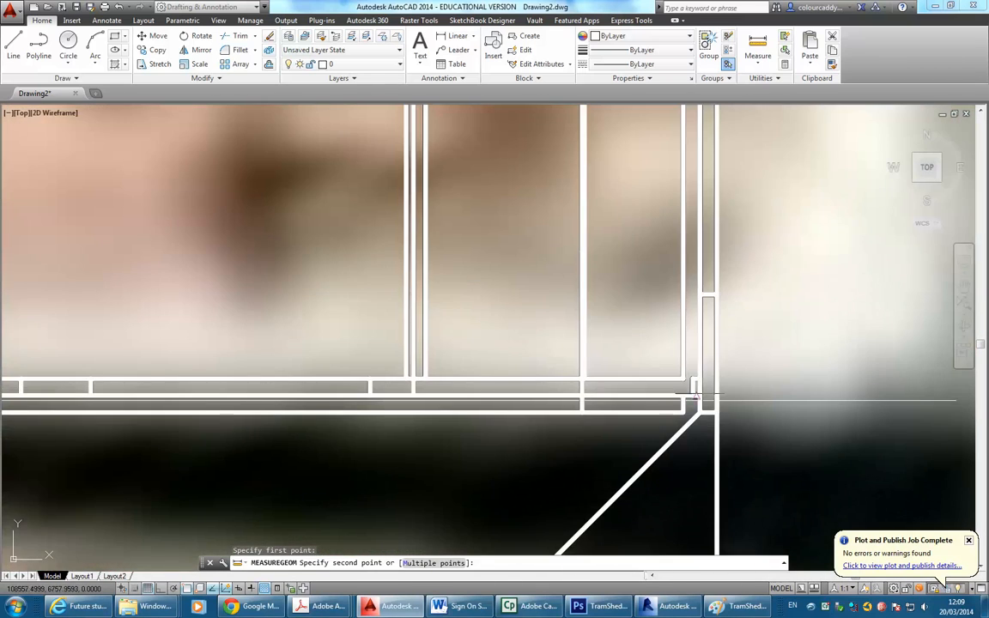
click(717, 400)
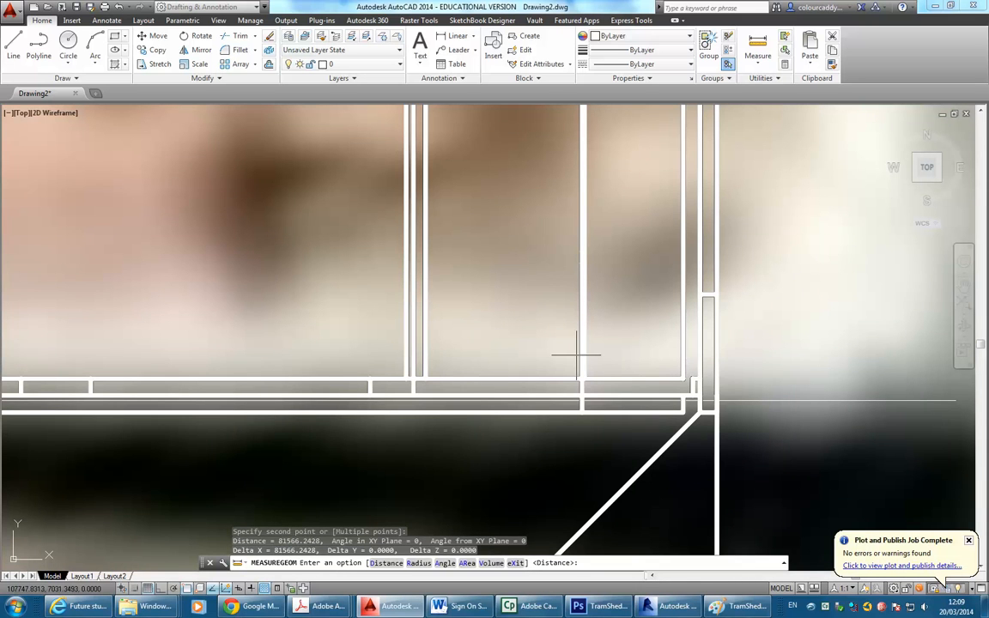
Select the site plan's long bottom edge line.
key(Escape)
scroll(583, 353, down, 3)
scroll(584, 353, down, 5)
middle_drag(608, 361, 673, 373)
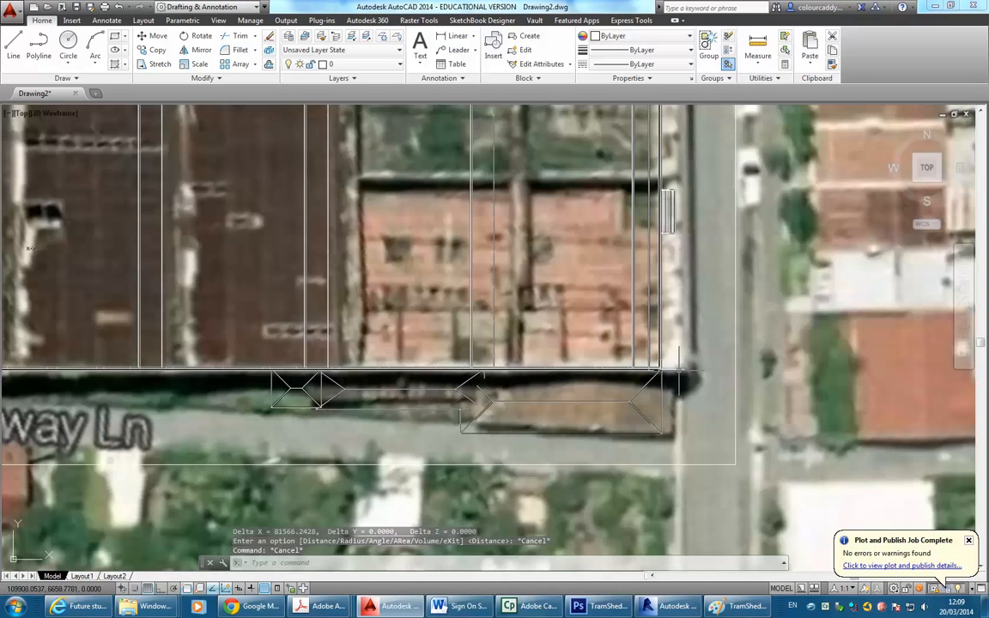
click(677, 370)
Read the plan bottom edge line's length, 83175.1595, in its Properties.
right_click(423, 183)
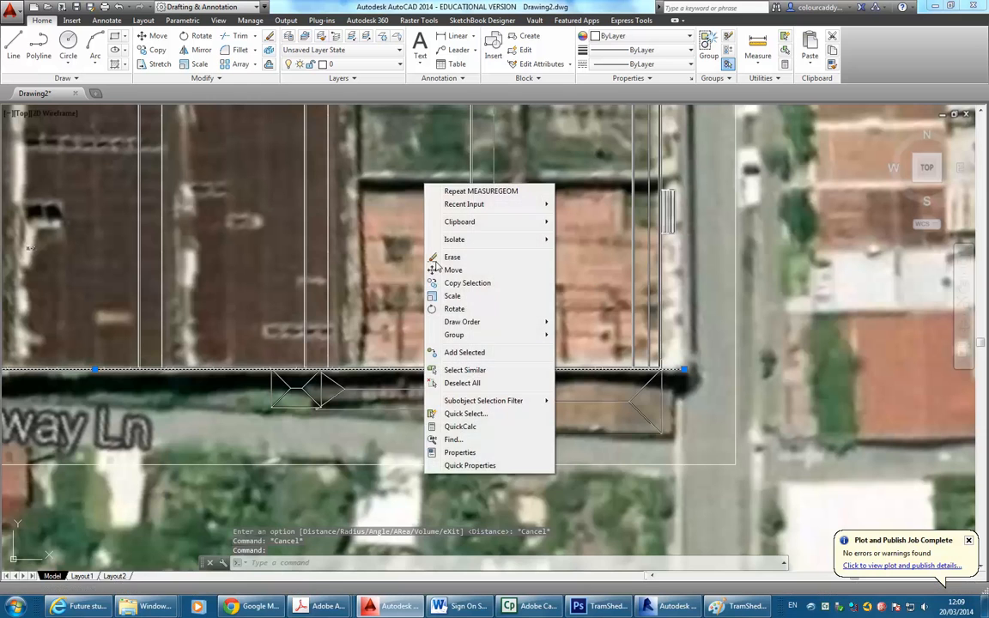
click(450, 454)
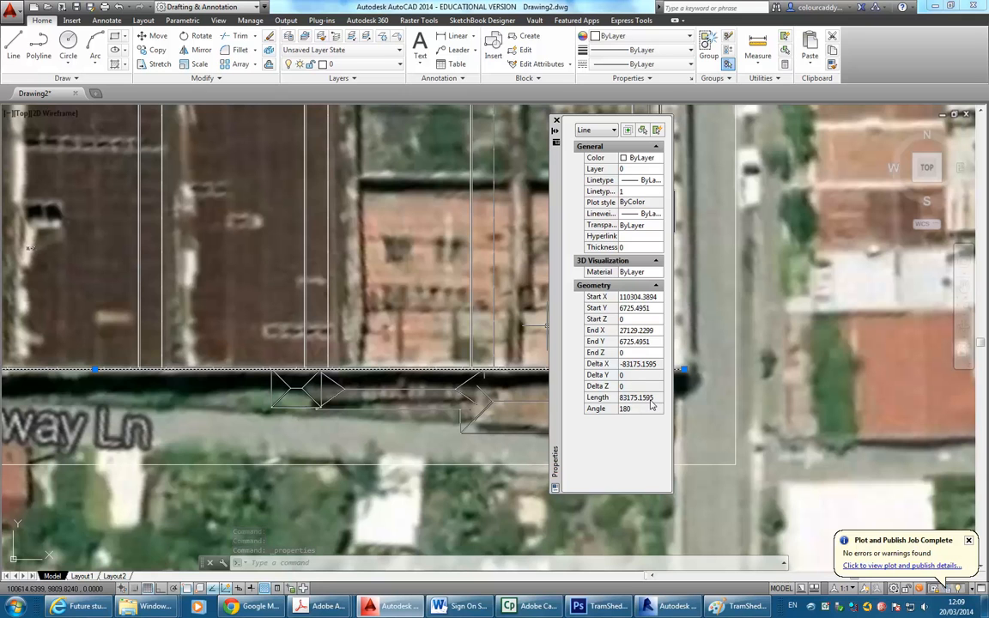
key(Escape)
key(Escape)
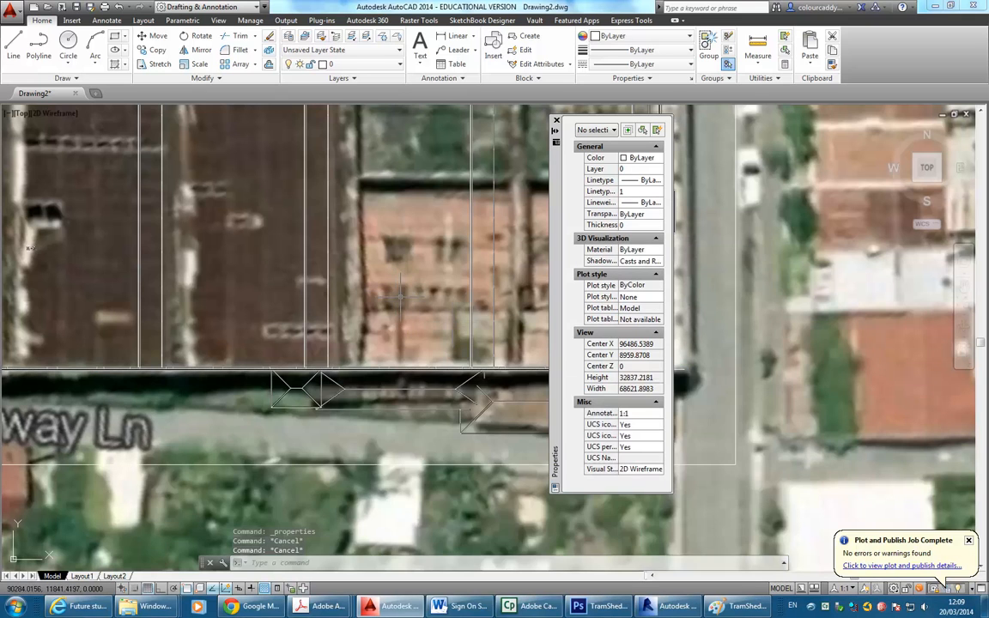
click(557, 121)
Zoom out and select the whole aerial image on its own.
scroll(416, 232, down, 4)
middle_drag(427, 239, 575, 307)
scroll(558, 305, down, 2)
middle_drag(496, 296, 557, 326)
scroll(553, 326, down, 4)
click(362, 242)
click(263, 177)
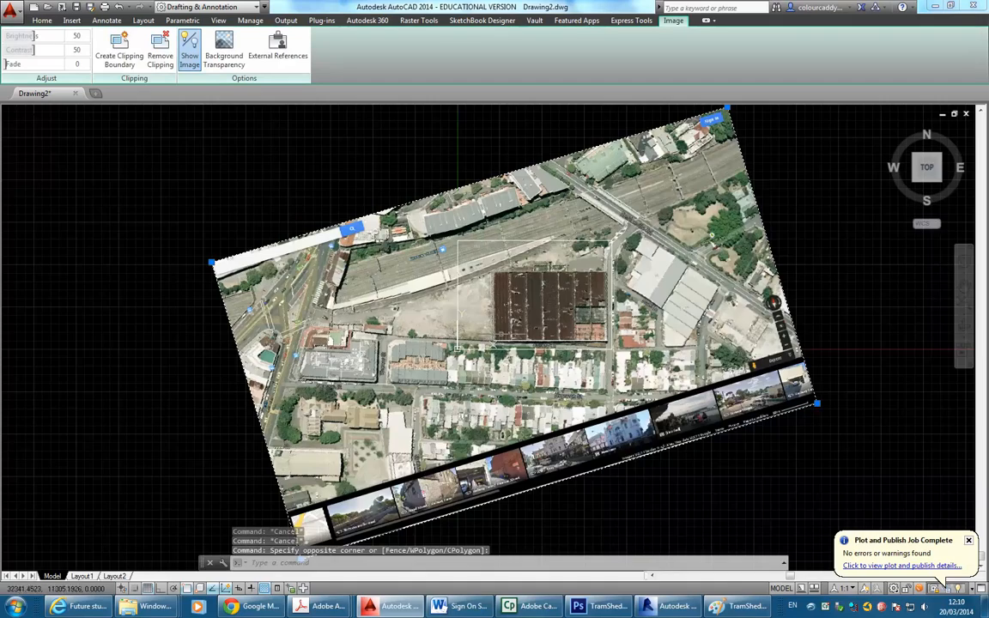
scroll(509, 337, up, 6)
click(329, 379)
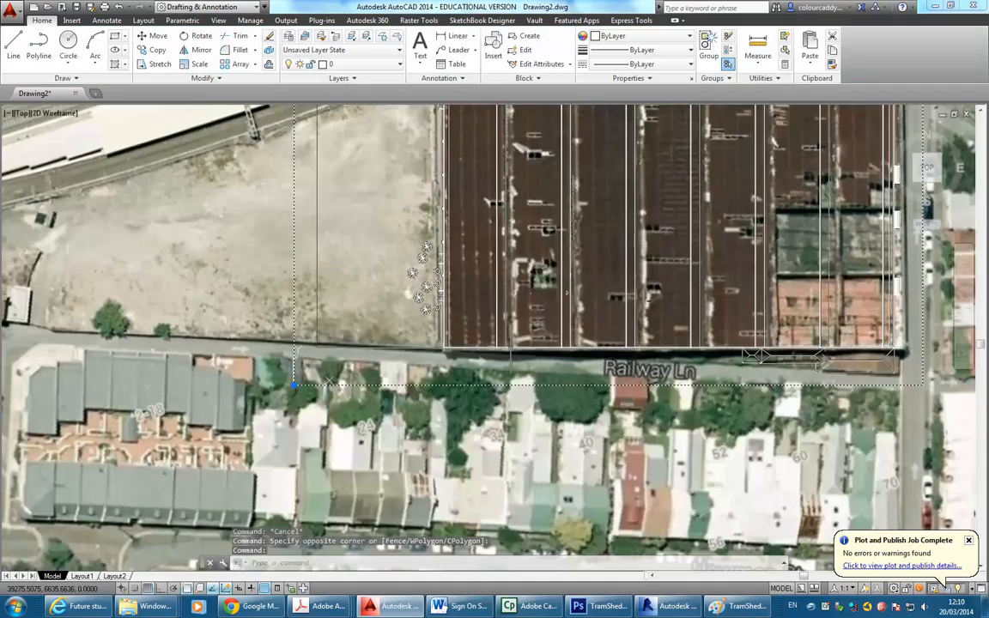
key(Escape)
key(Escape)
scroll(704, 335, up, 6)
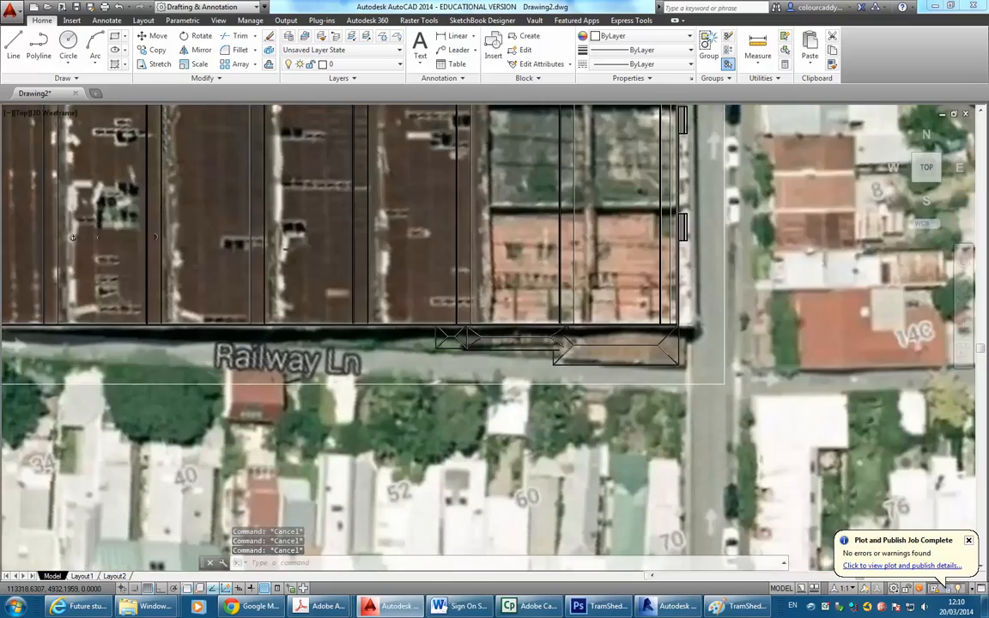
scroll(704, 334, up, 4)
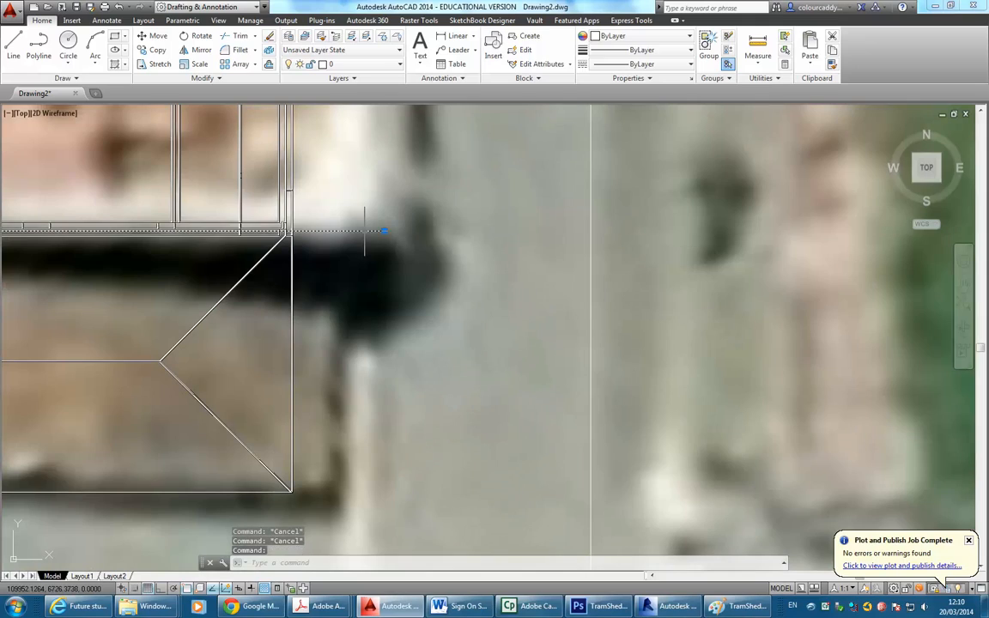
scroll(376, 243, down, 12)
scroll(376, 243, down, 5)
scroll(425, 392, up, 3)
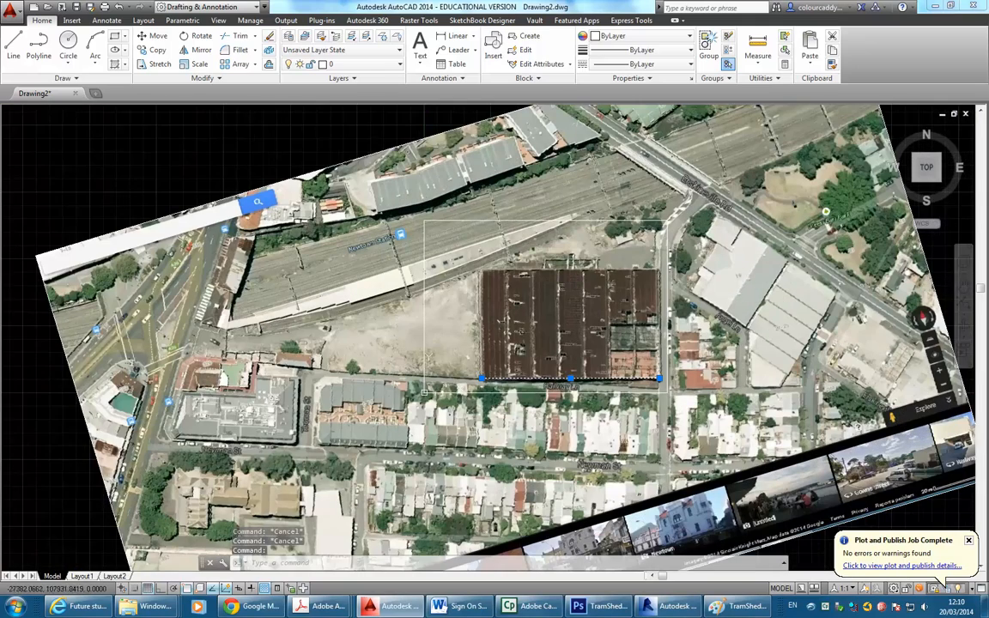
click(359, 158)
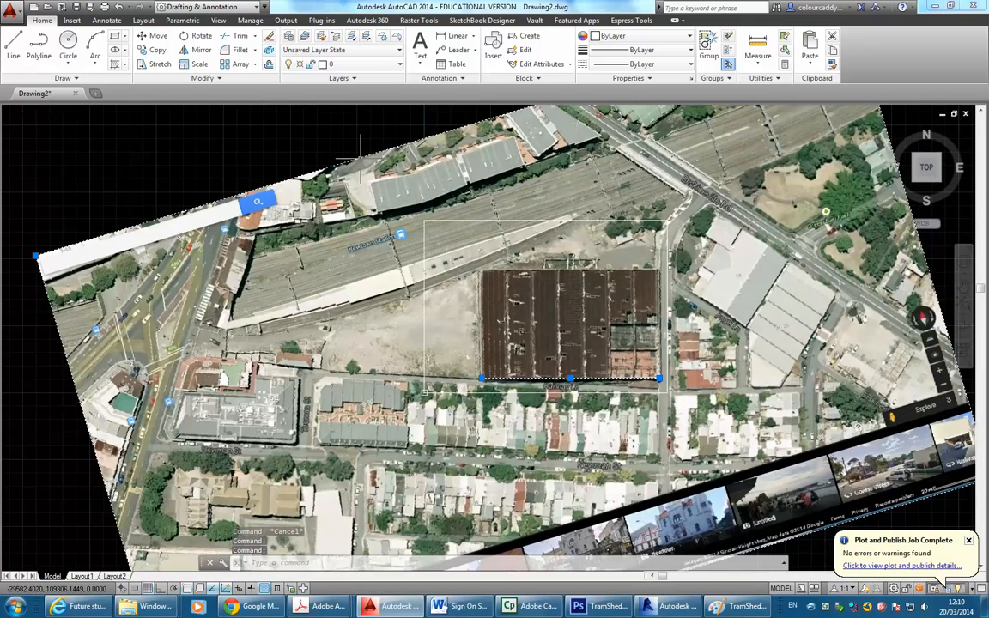
Scale the aerial image by 83175/81566 about the building's lower-left corner.
click(199, 66)
scroll(448, 371, up, 5)
scroll(417, 357, up, 3)
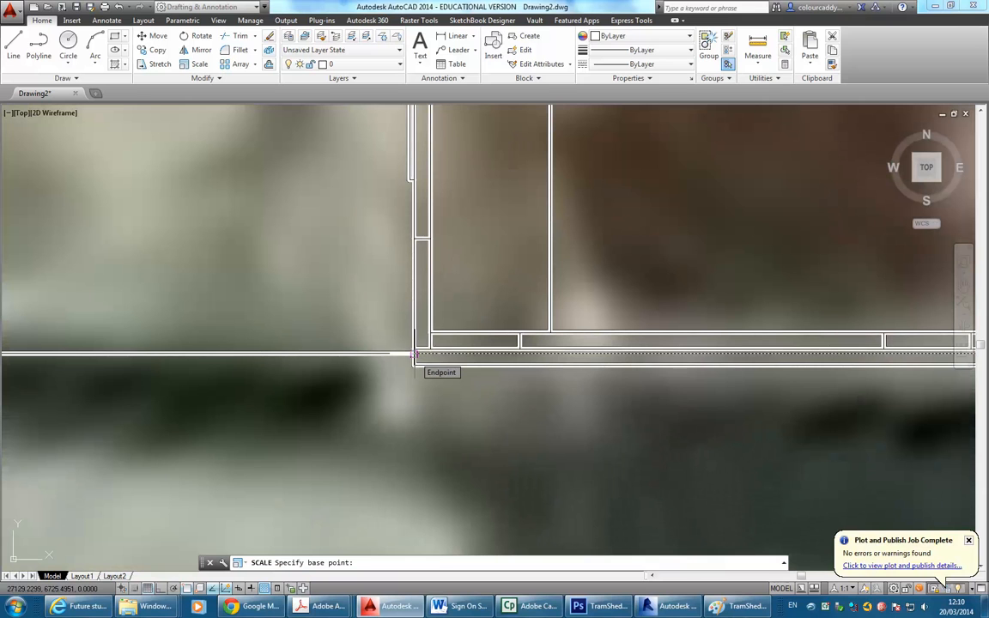
click(414, 354)
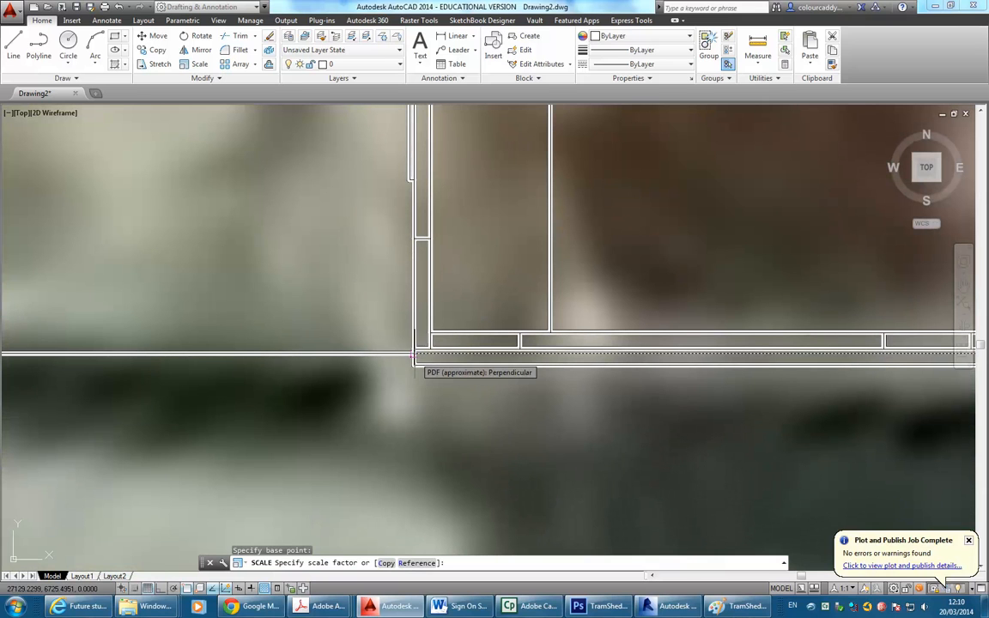
key(F2)
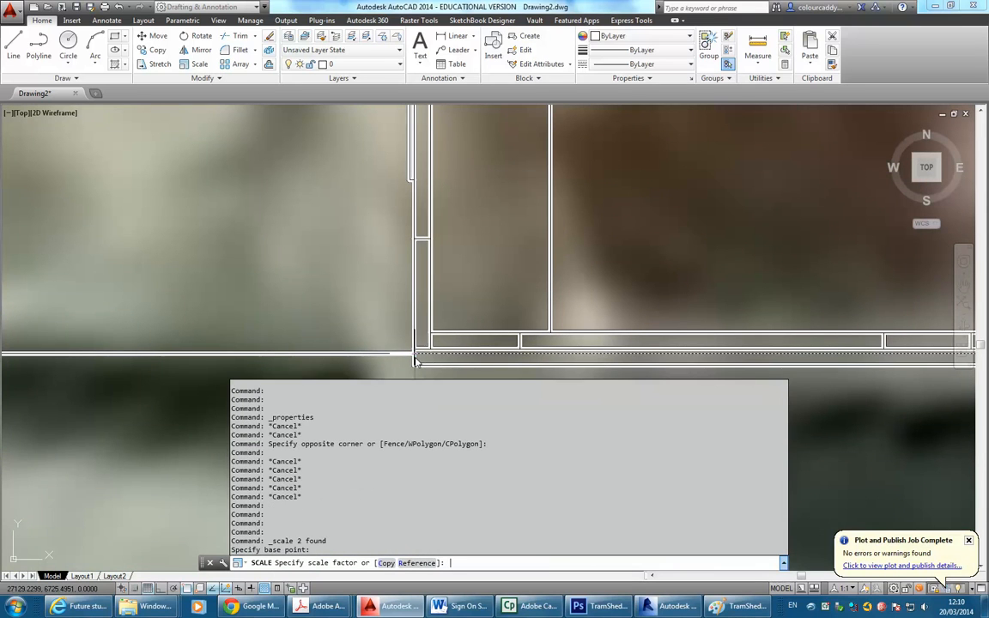
key(F2)
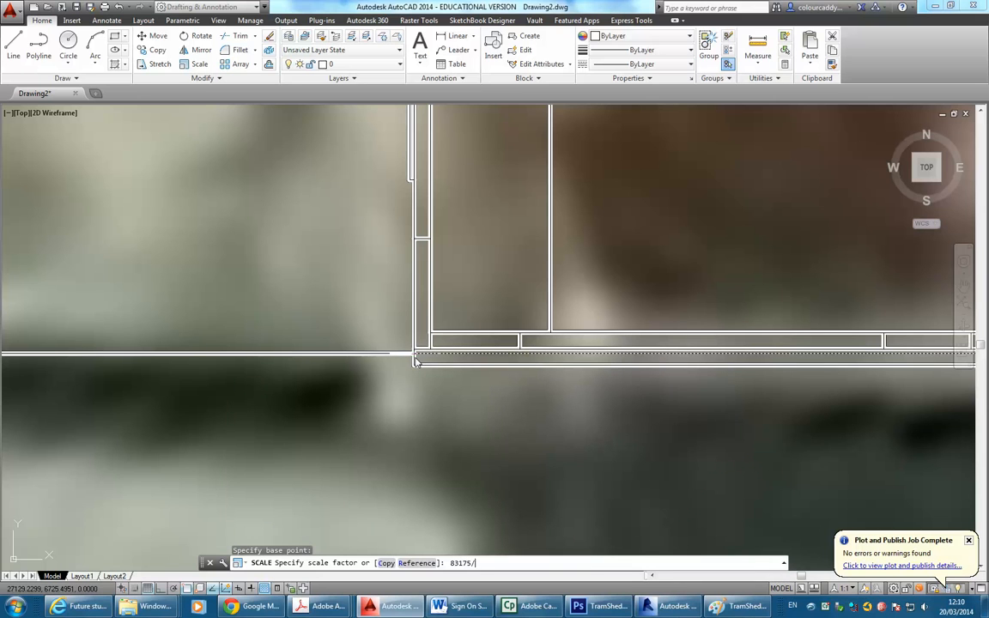
key(F2)
scroll(346, 420, up, 2)
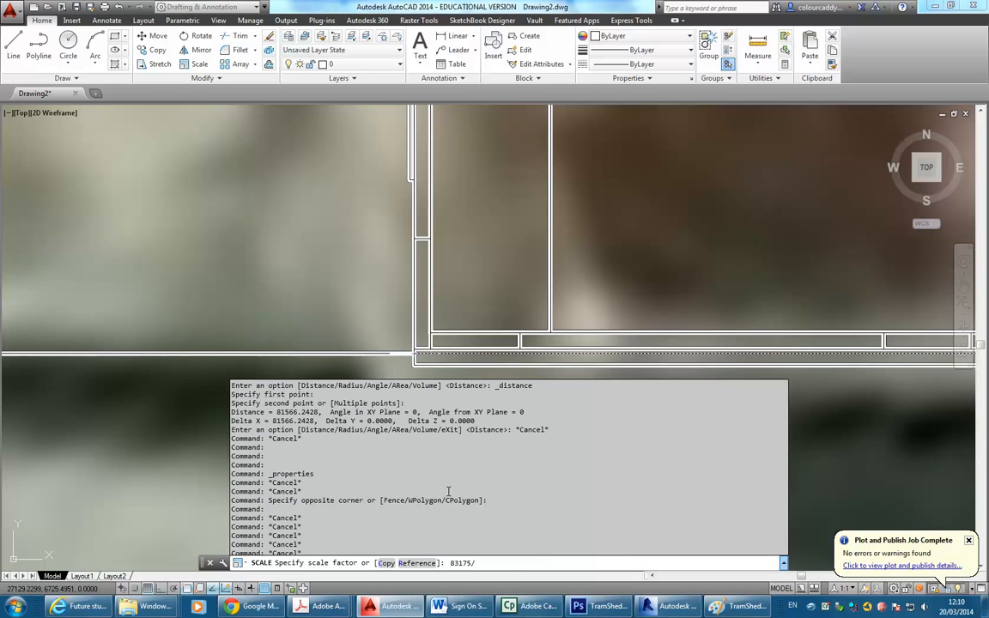
text(81566)
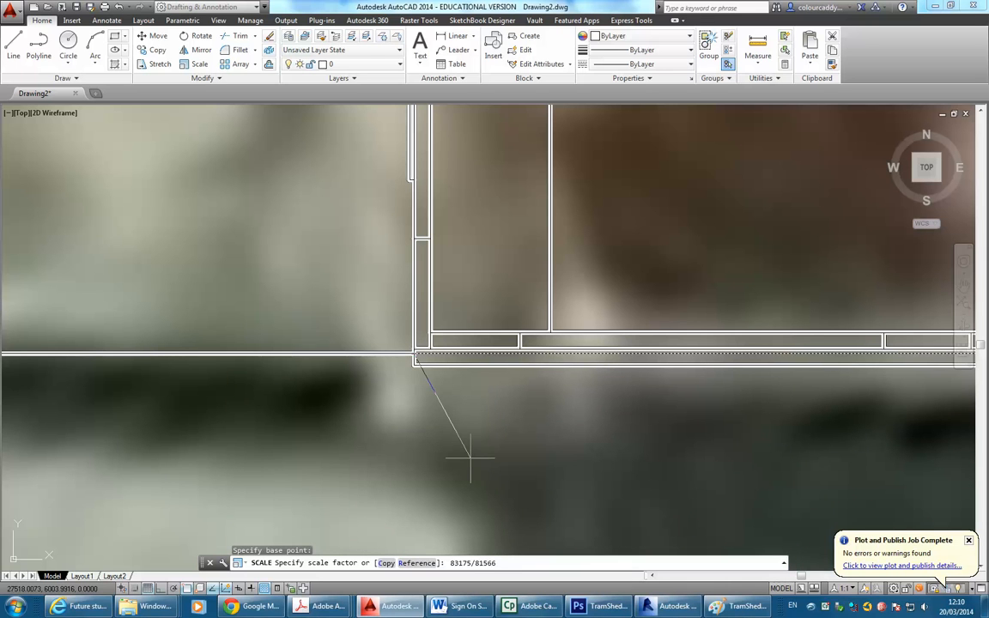
key(Return)
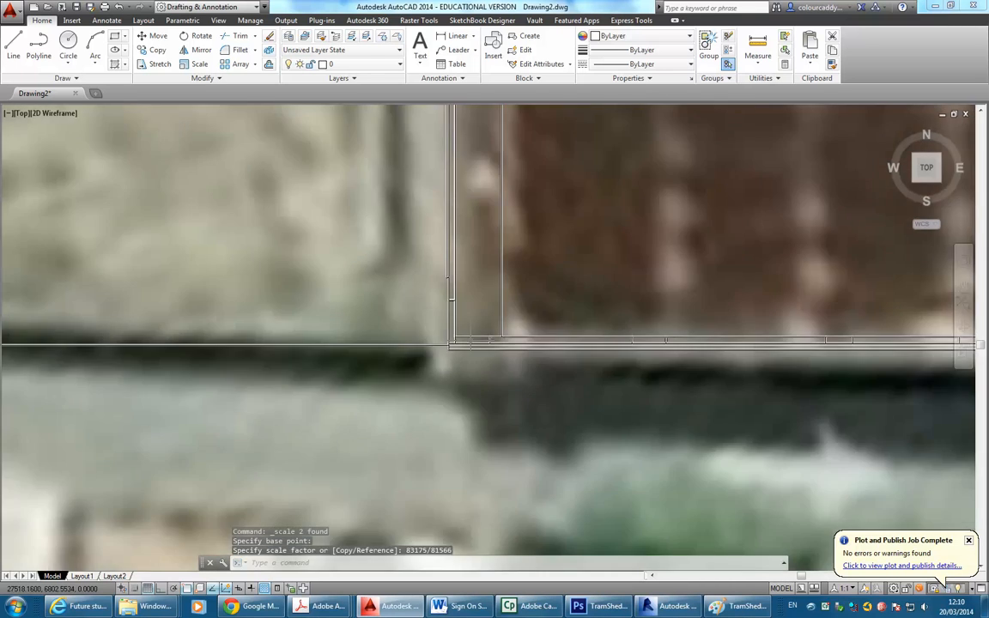
Check the rescaled photo around the building and begin a new distance measurement.
scroll(90, 432, down, 4)
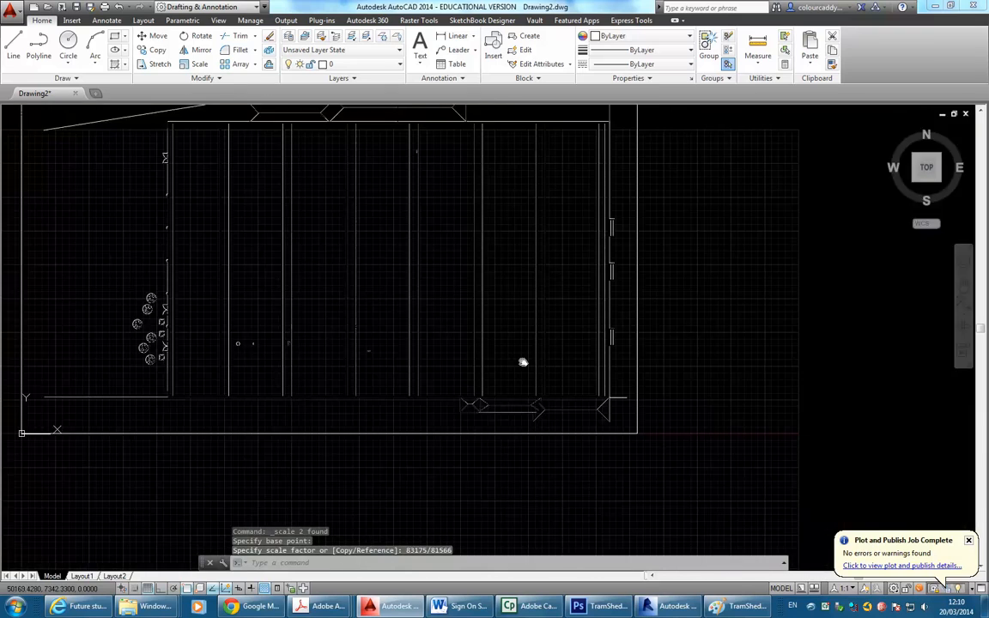
scroll(580, 412, up, 8)
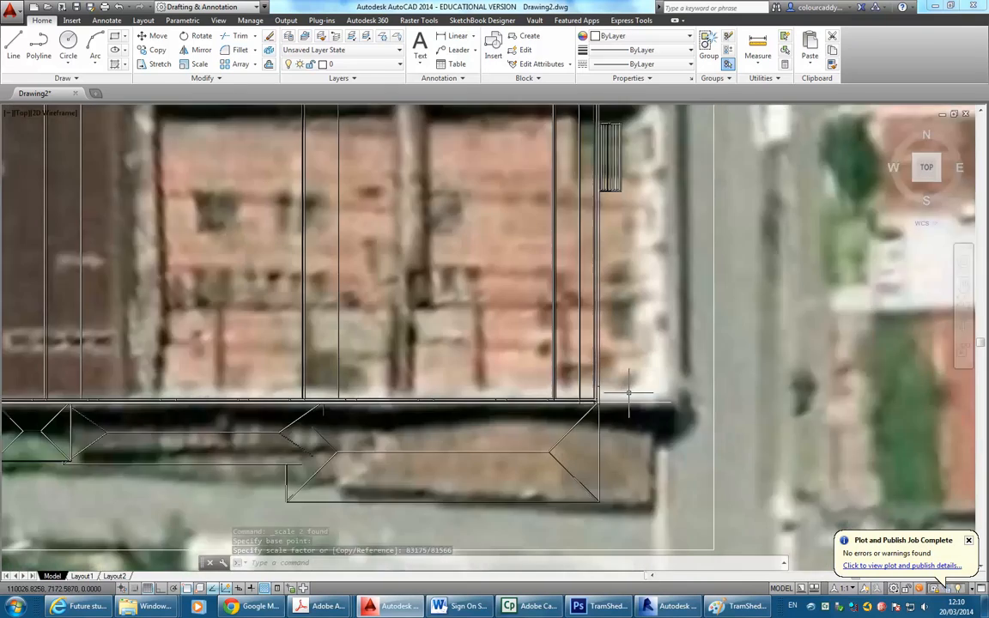
scroll(579, 408, down, 8)
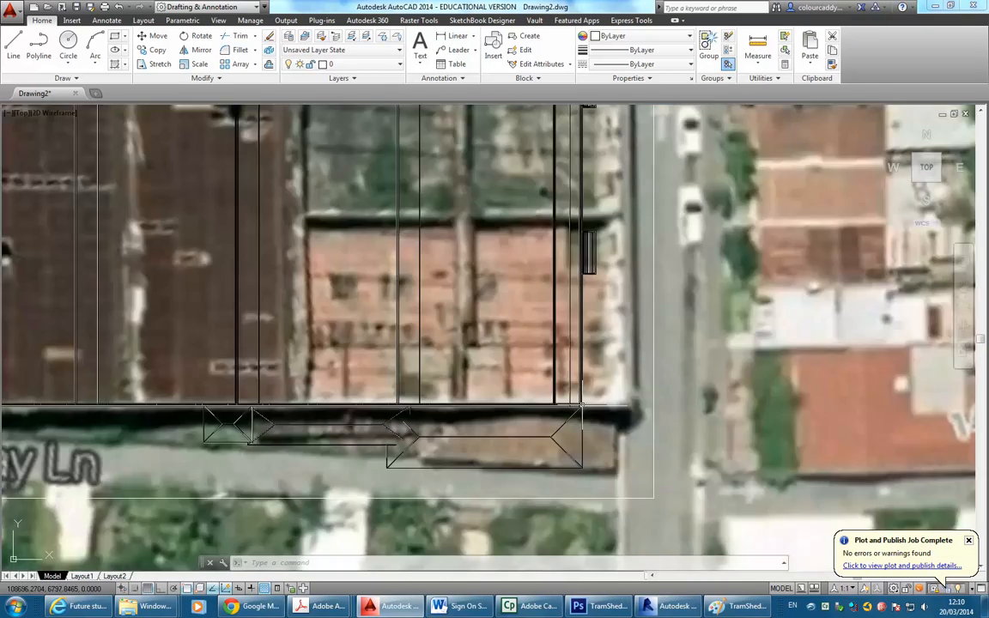
scroll(588, 417, up, 2)
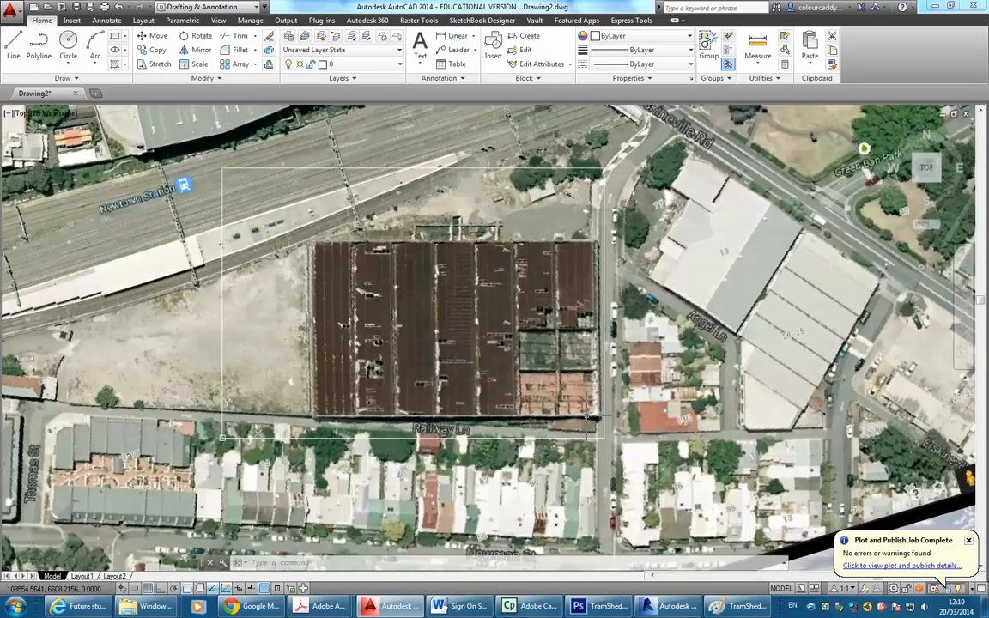
scroll(588, 416, up, 8)
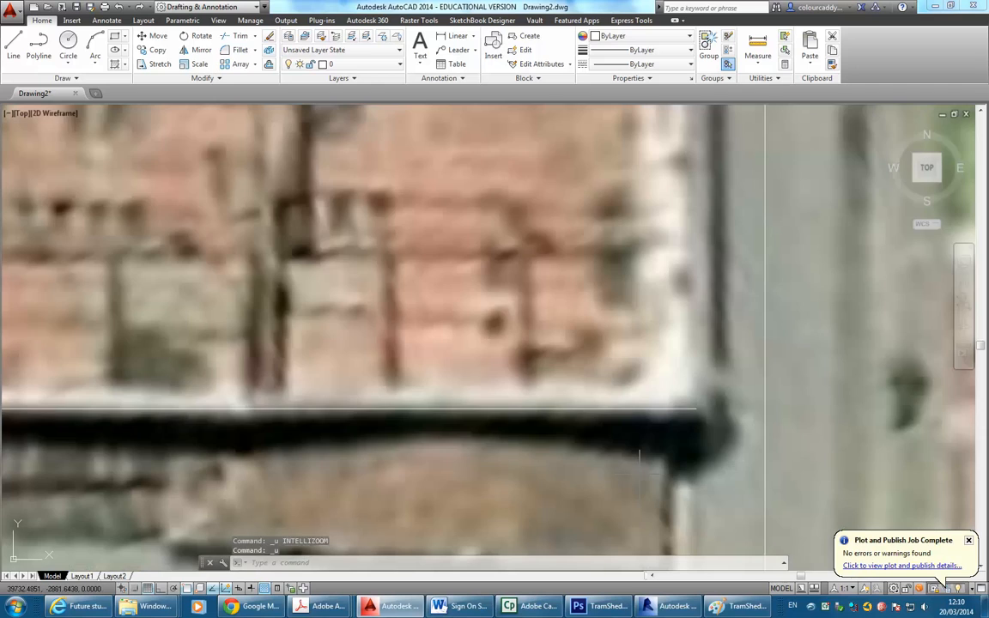
scroll(639, 473, down, 6)
scroll(541, 338, down, 4)
middle_drag(541, 337, 373, 355)
middle_drag(775, 373, 712, 385)
scroll(705, 359, up, 3)
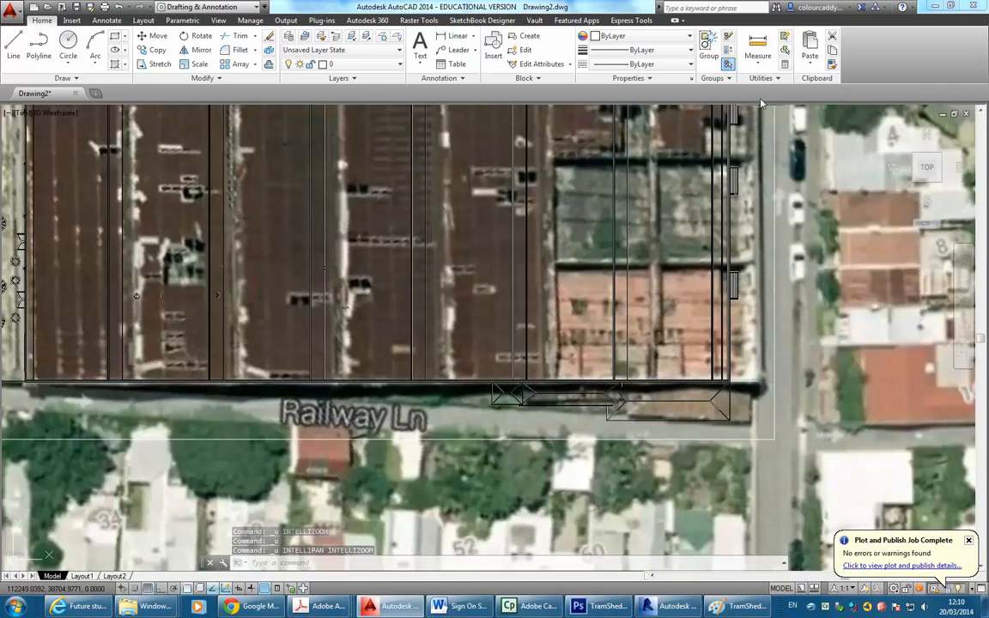
click(760, 43)
mouse_move(268, 388)
middle_down()
mouse_move(459, 378)
mouse_move(630, 400)
middle_up()
scroll(421, 391, up, 4)
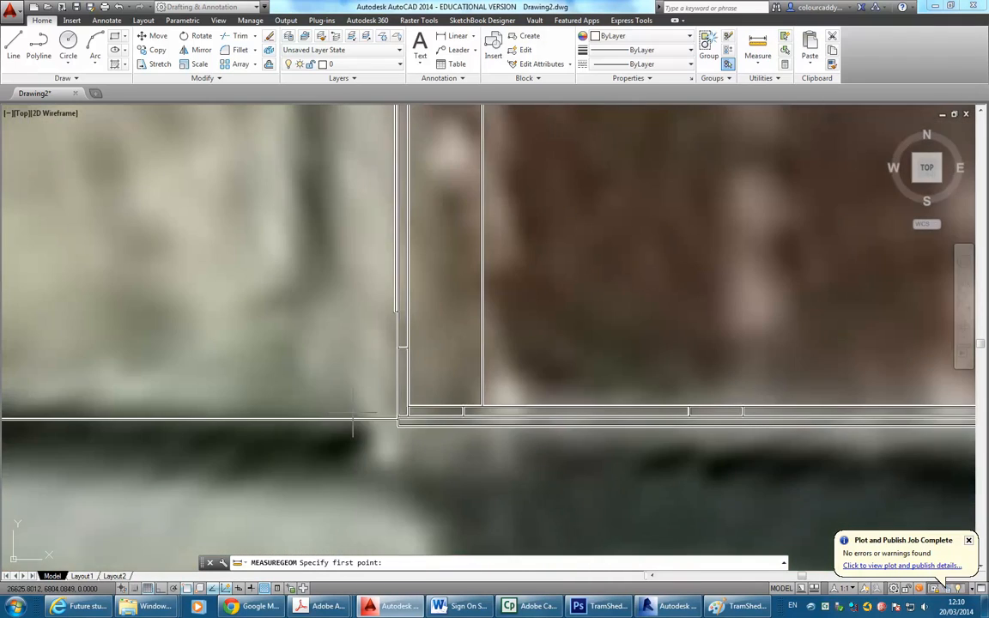
Measure from the building's lower-left corner to the image's lower-right corner, reading 84815.9024.
click(397, 425)
scroll(514, 364, down, 5)
scroll(633, 364, down, 2)
middle_drag(633, 364, 360, 381)
scroll(360, 381, up, 6)
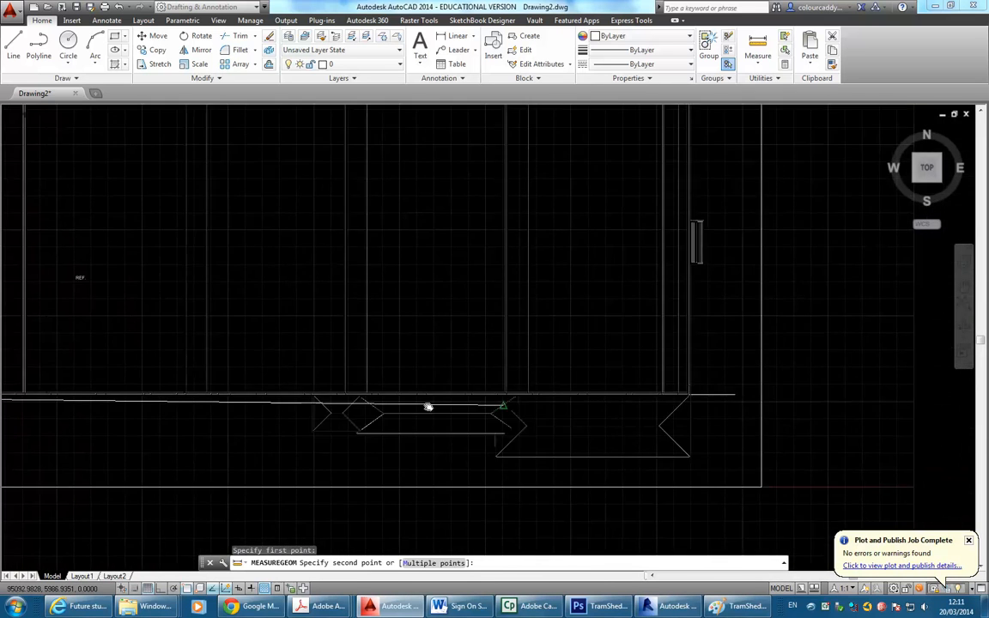
middle_drag(429, 407, 317, 402)
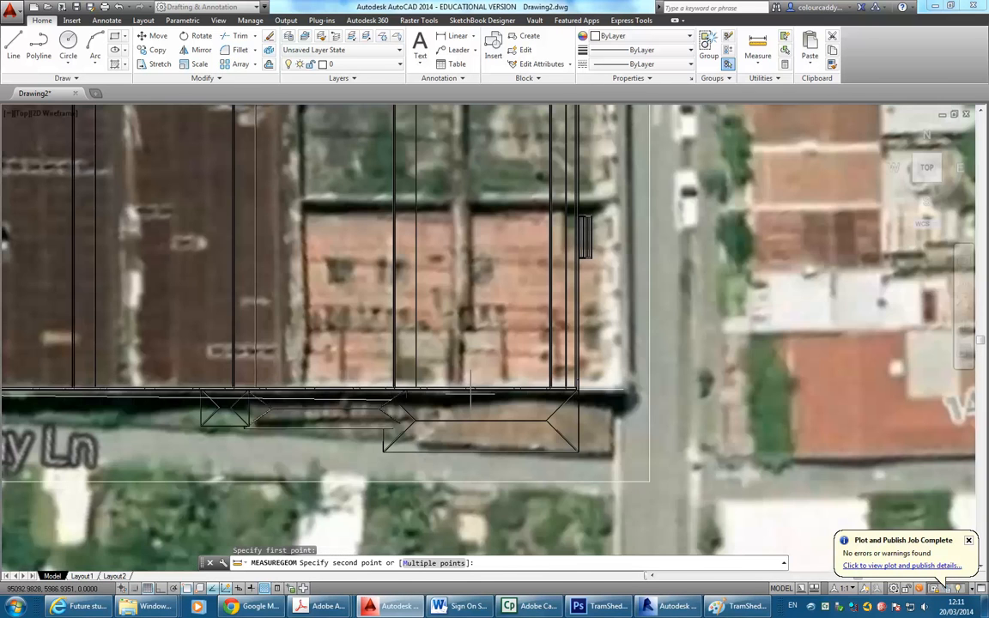
scroll(612, 391, up, 4)
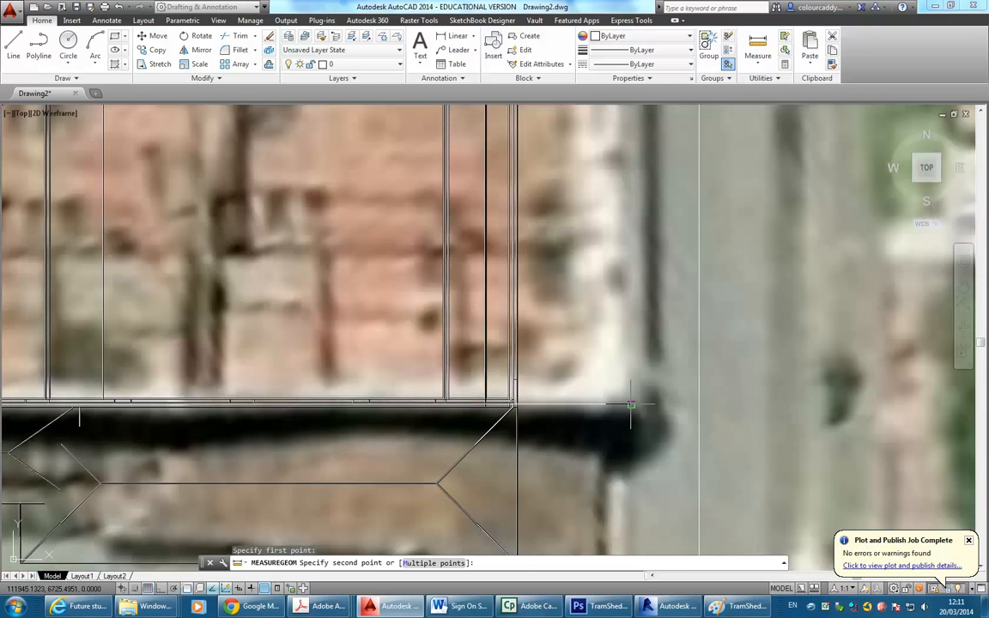
click(629, 403)
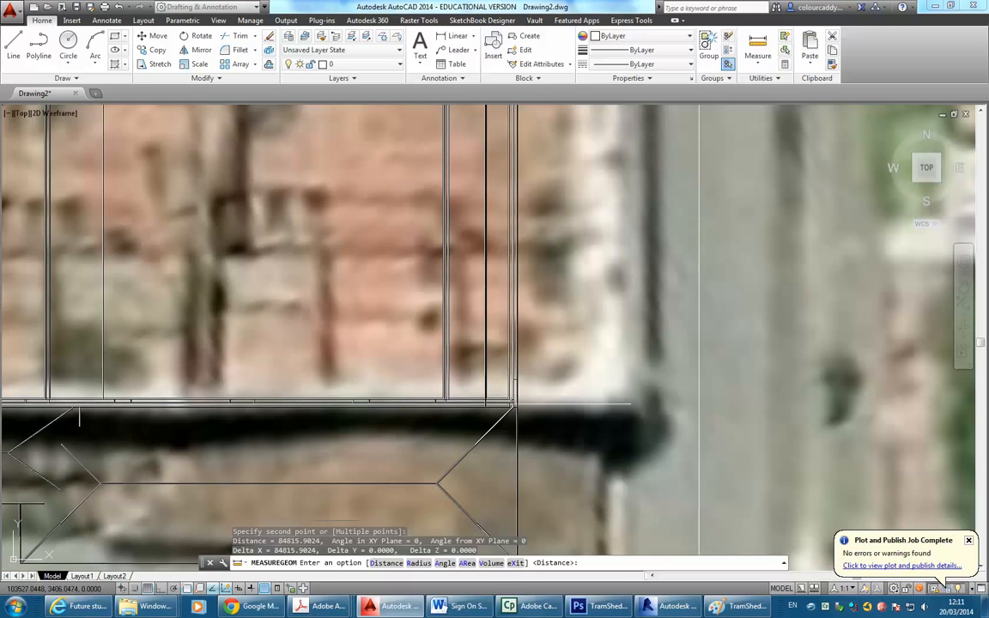
End the measurement, review the command history and zoom out to the aerial map.
key(Escape)
key(F2)
key(F2)
key(F2)
key(F2)
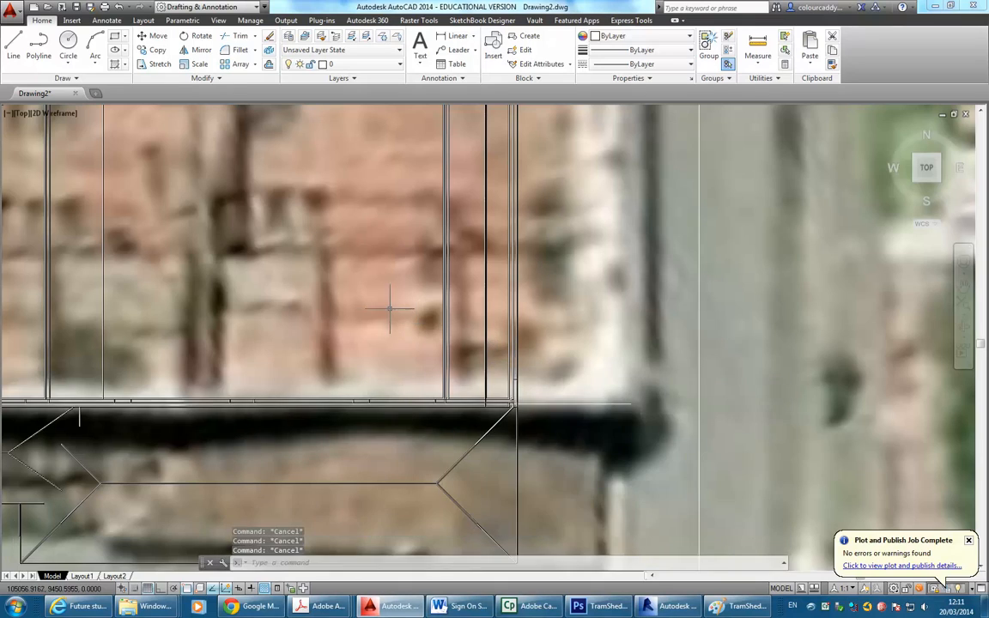
scroll(481, 322, down, 8)
middle_drag(515, 402, 570, 439)
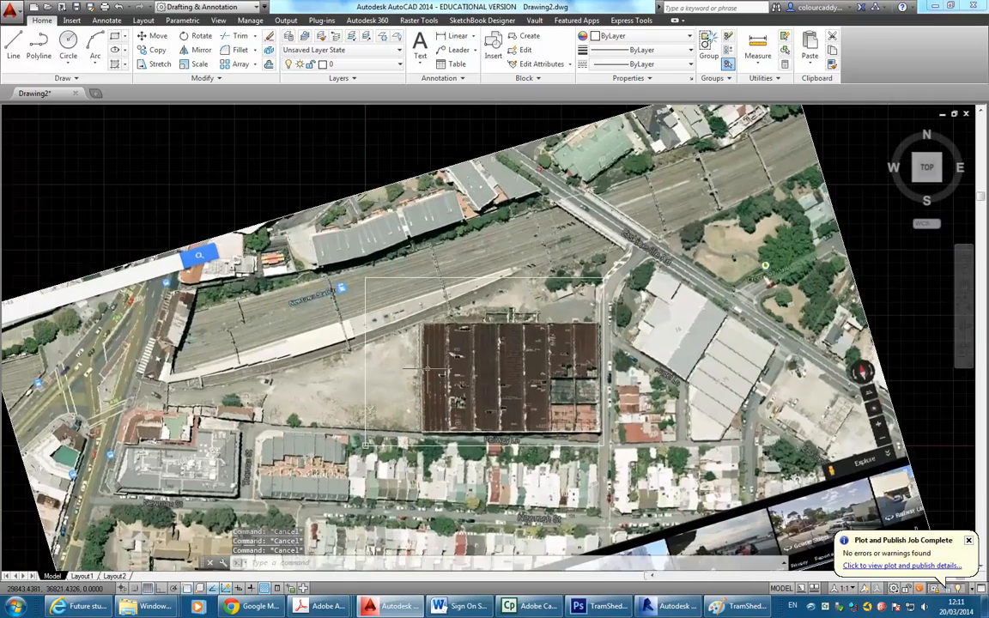
Window-select the site plan linework around the building.
click(330, 156)
click(194, 216)
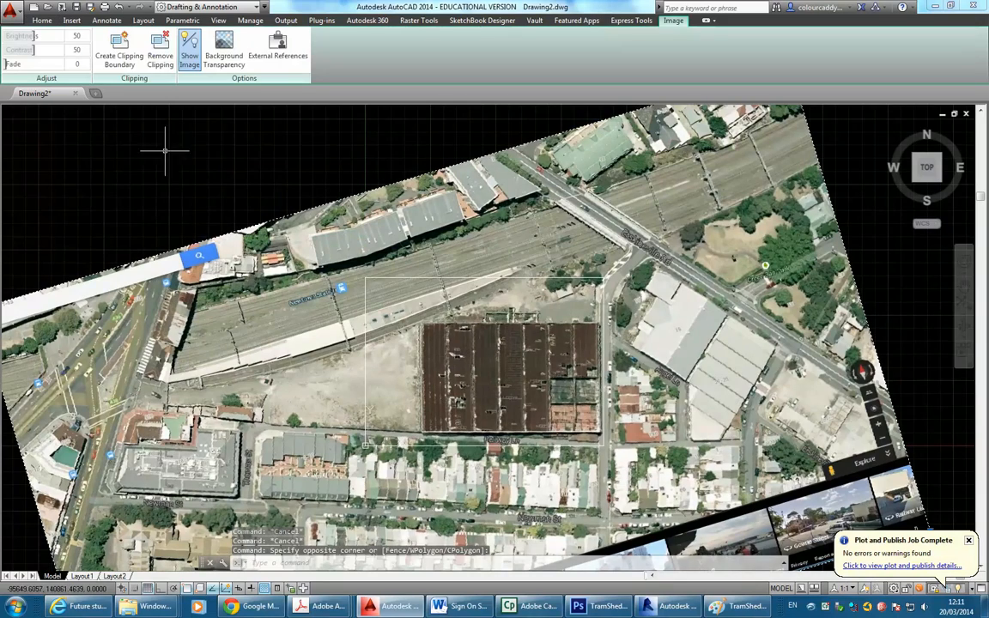
scroll(601, 442, up, 10)
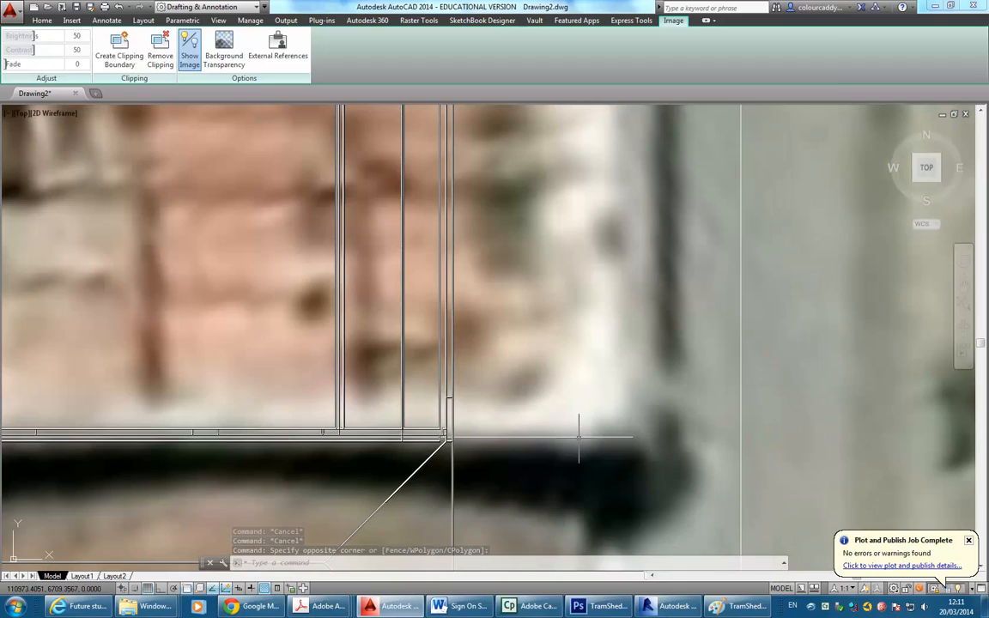
click(579, 438)
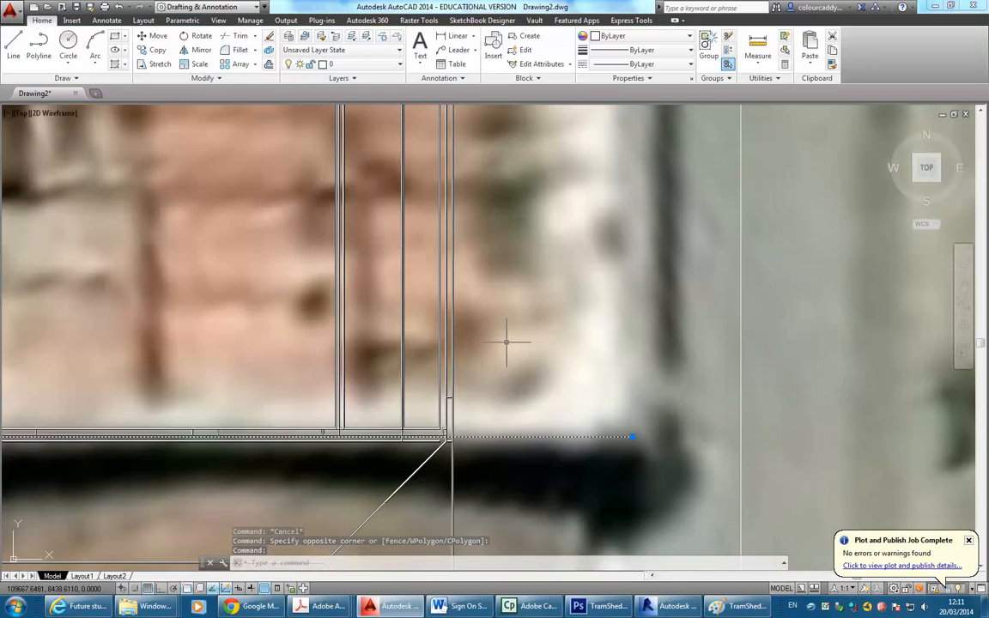
scroll(584, 430, down, 10)
middle_drag(596, 416, 602, 421)
middle_drag(413, 348, 441, 379)
Start SCALE with the building's lower-left wall corner as the base point.
click(190, 66)
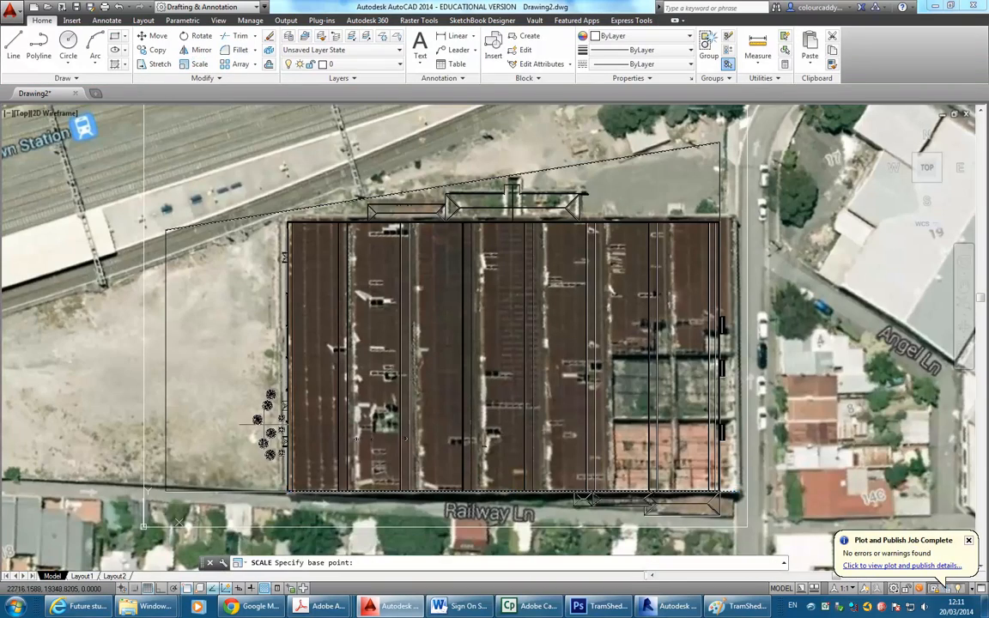
middle_drag(236, 429, 244, 427)
scroll(383, 388, up, 10)
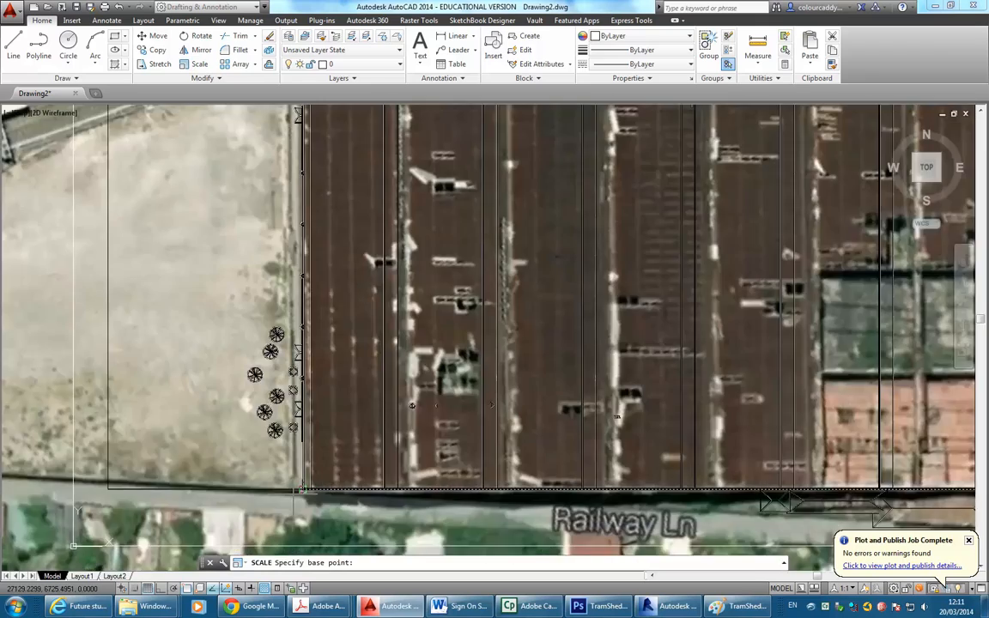
scroll(383, 387, up, 5)
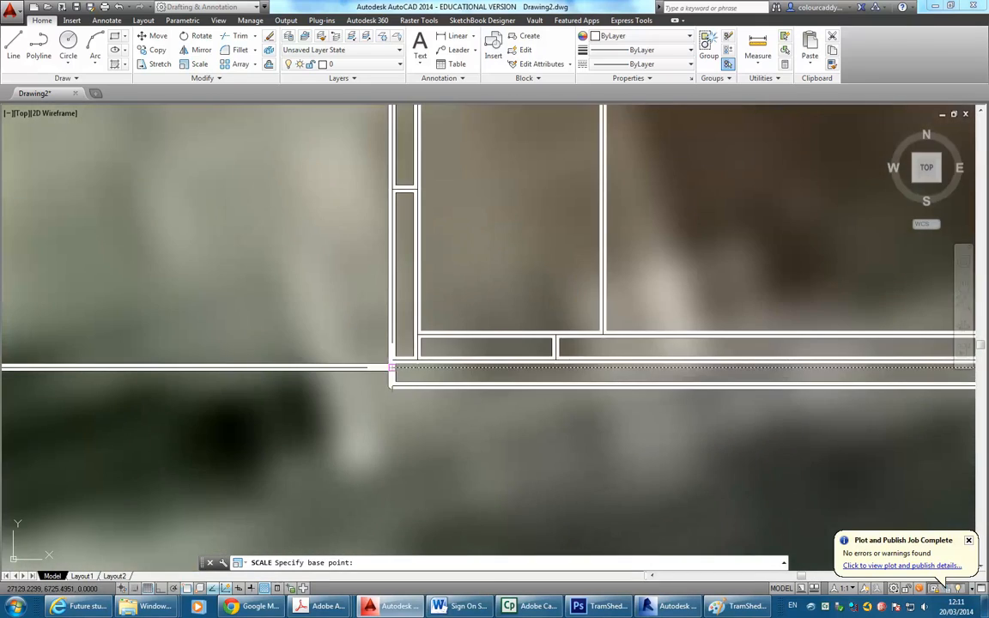
click(393, 368)
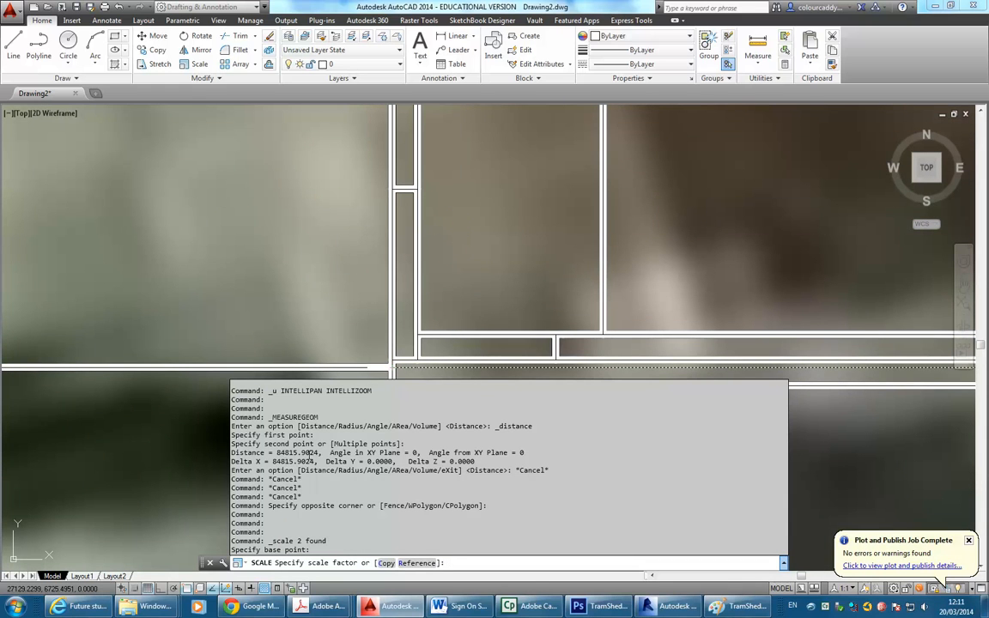
scroll(302, 452, up, 4)
scroll(303, 455, down, 4)
scroll(301, 453, up, 4)
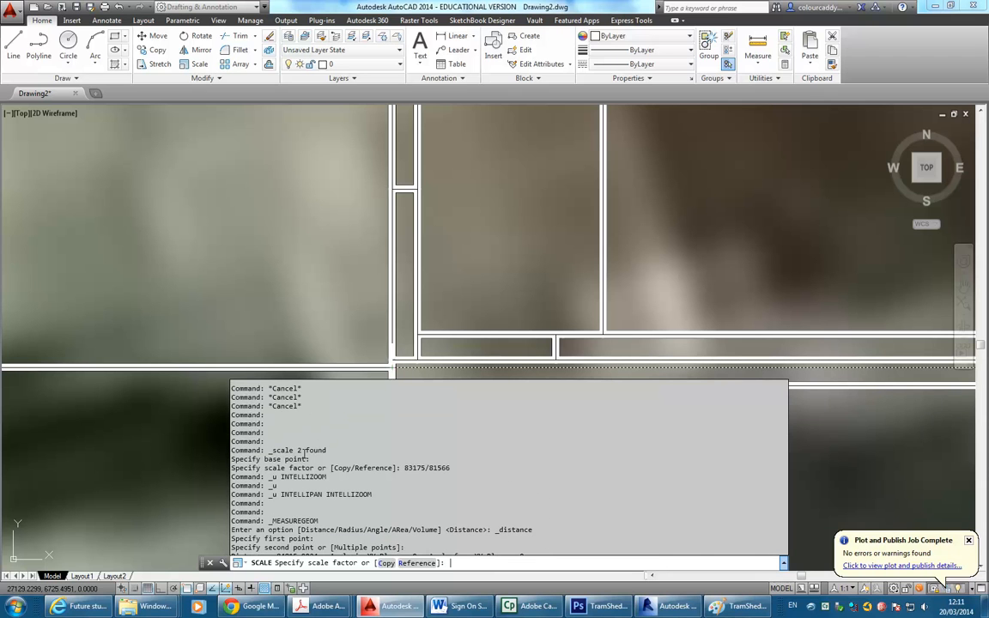
scroll(302, 452, down, 7)
scroll(296, 453, up, 3)
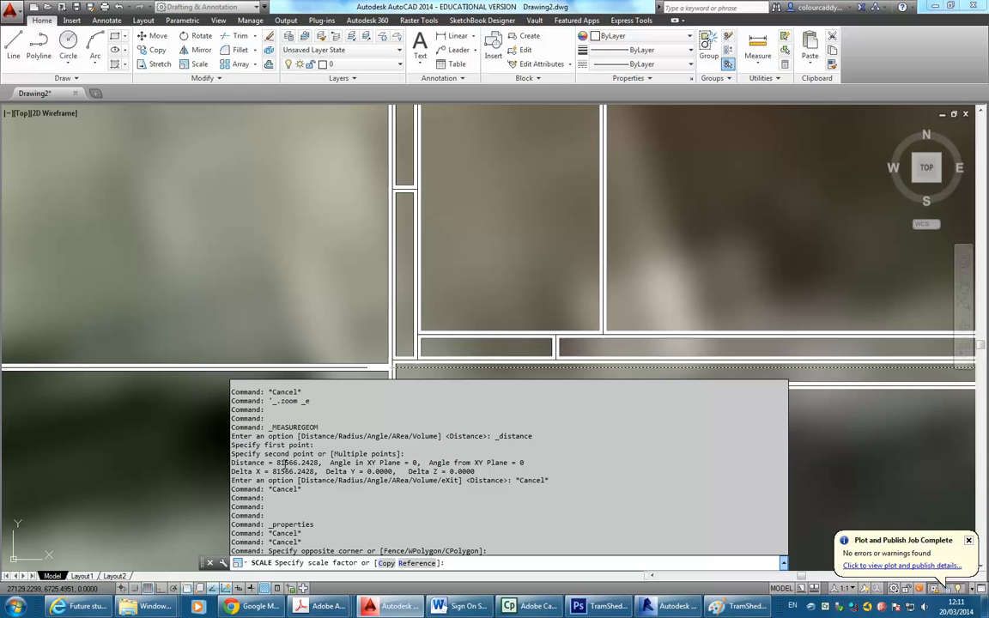
Apply a 81566/84815 scale factor and pan across to check the alignment.
text(81)
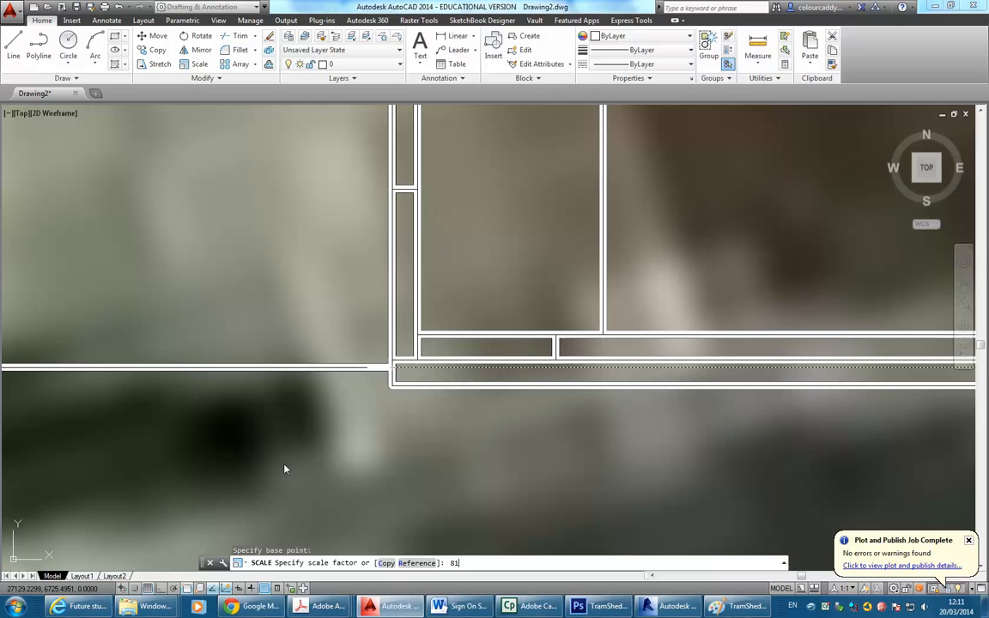
text(566/)
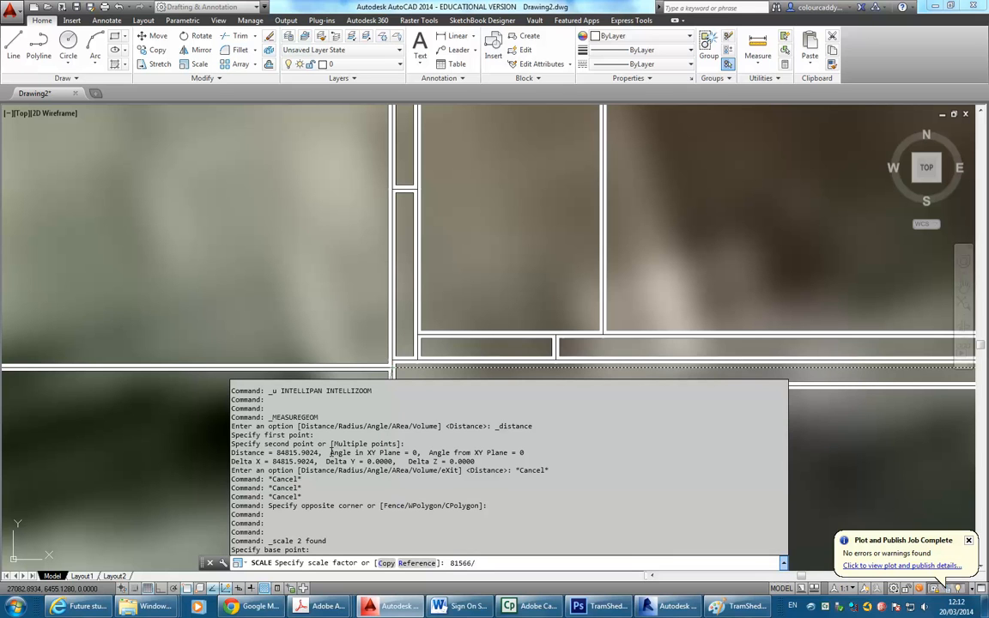
text(8)
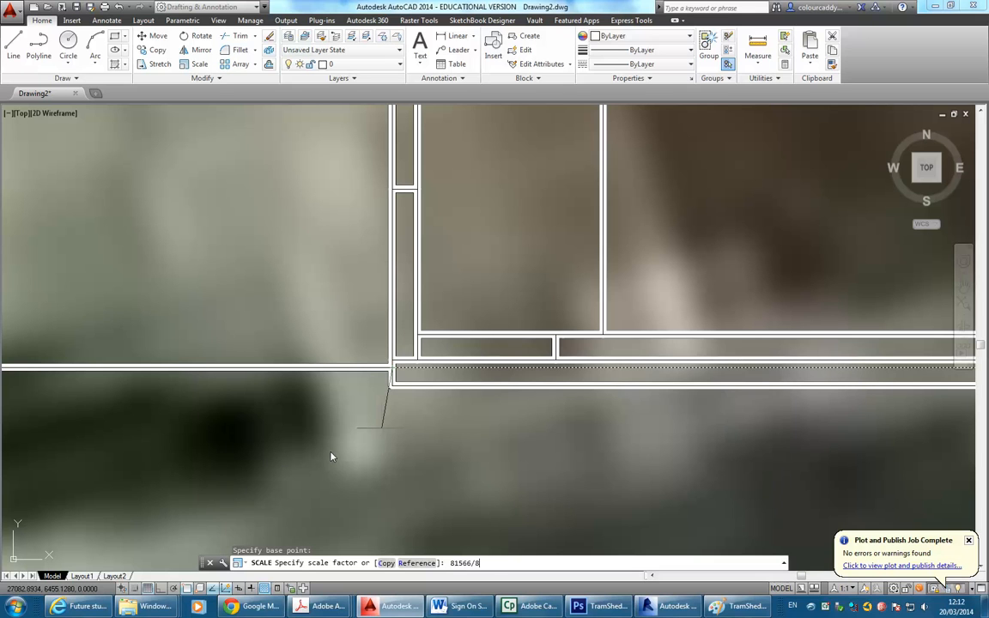
text(4815)
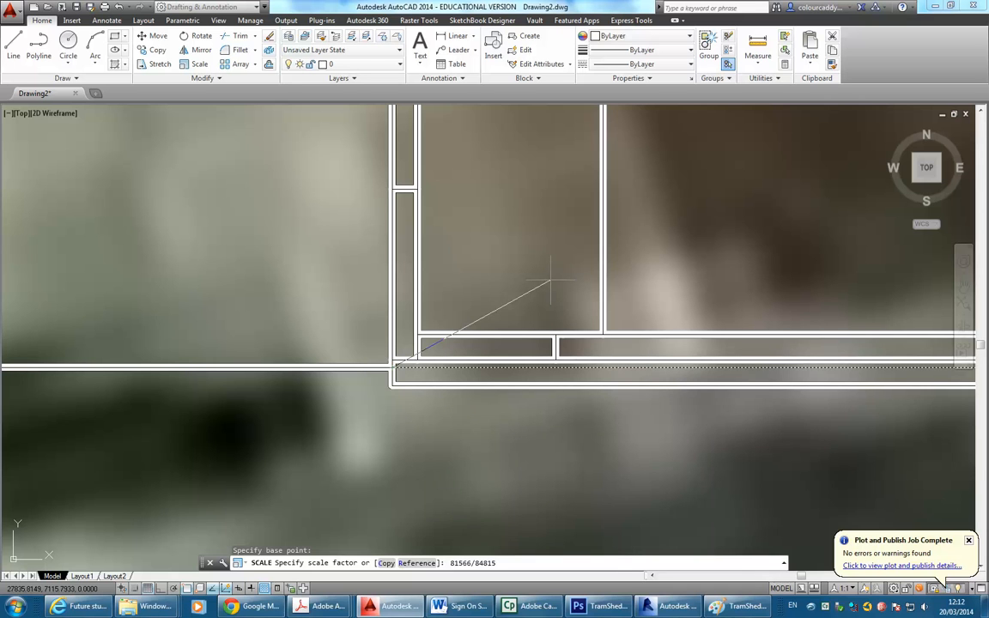
key(Return)
middle_drag(625, 298, 354, 333)
scroll(426, 321, down, 9)
middle_drag(498, 327, 296, 358)
scroll(477, 323, down, 3)
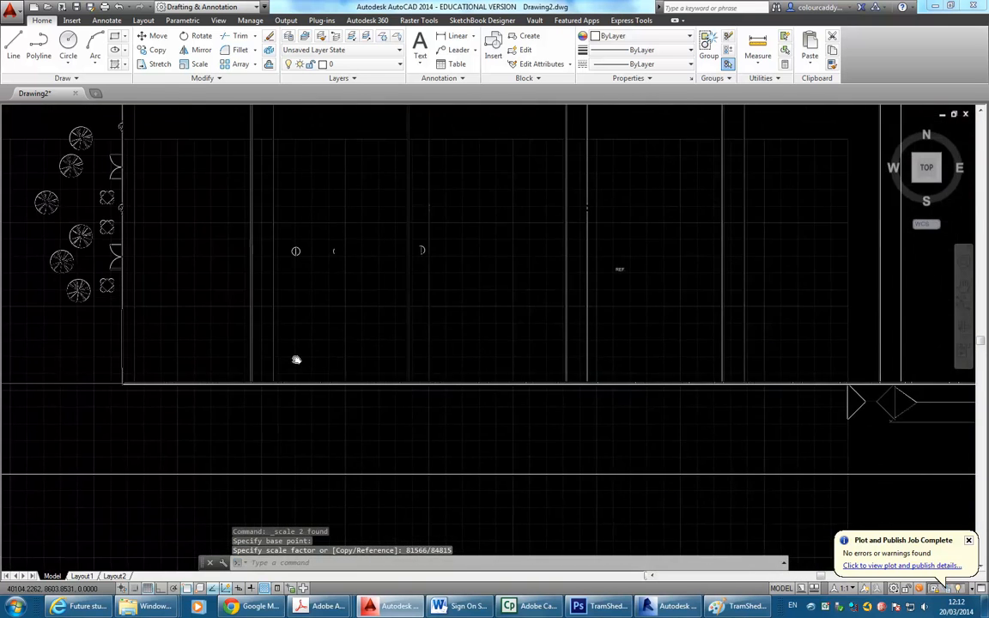
scroll(581, 331, down, 3)
middle_drag(582, 331, 359, 361)
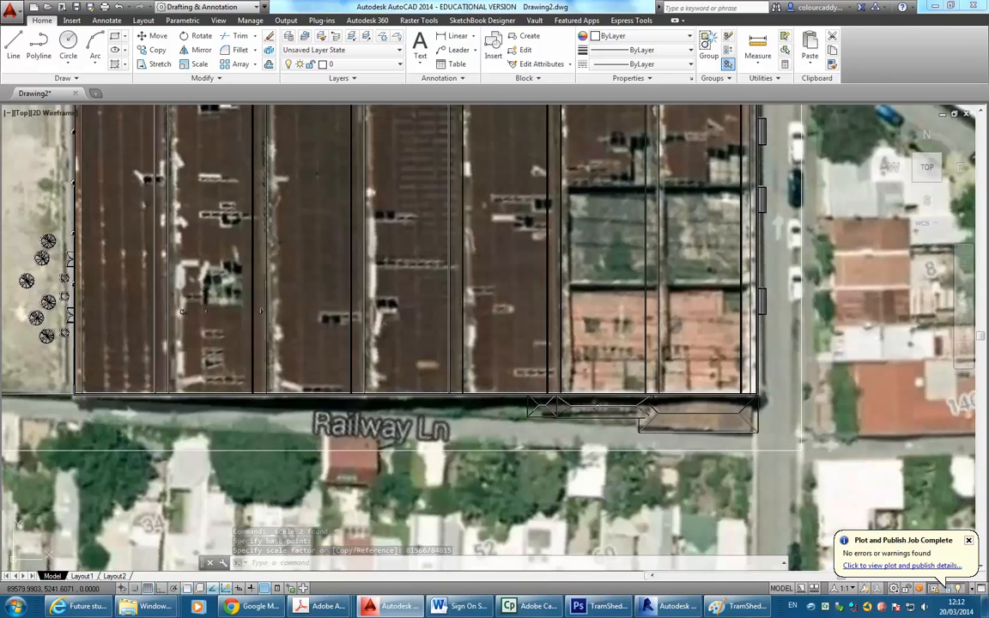
middle_drag(699, 343, 641, 387)
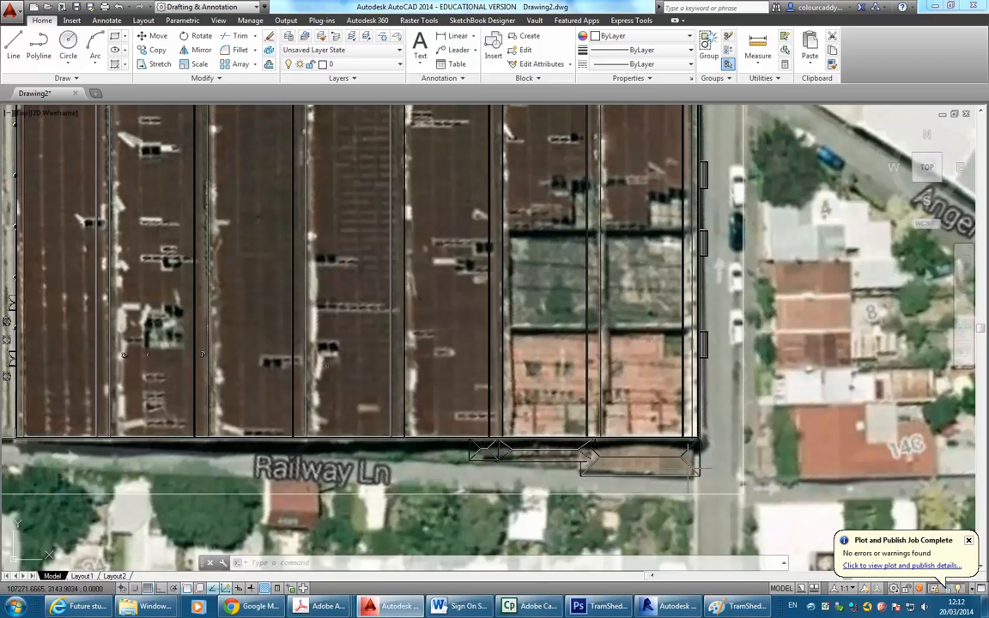
scroll(678, 494, up, 3)
scroll(673, 461, down, 2)
scroll(720, 461, down, 4)
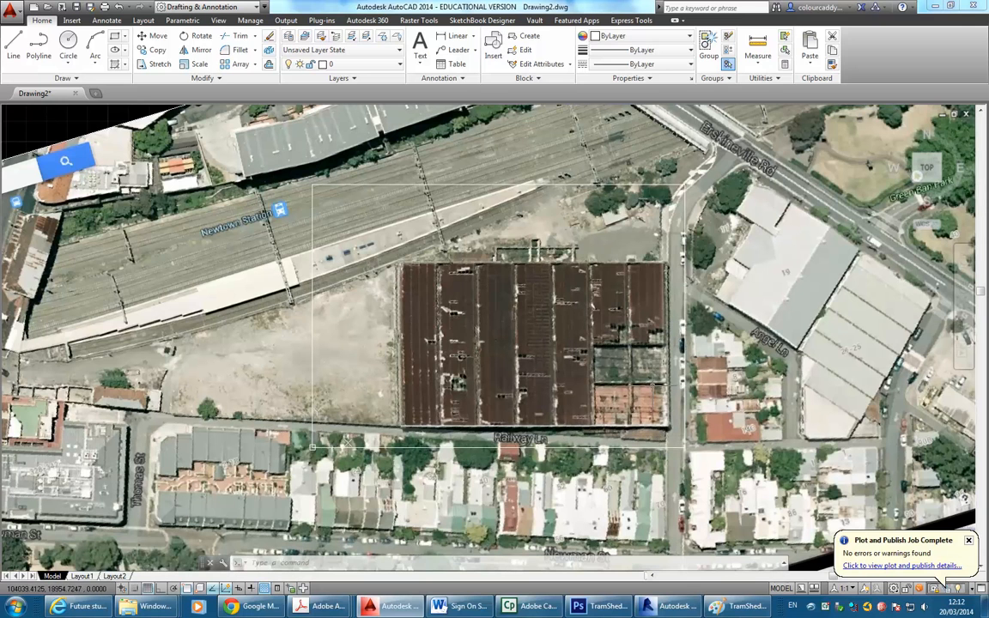
scroll(563, 256, up, 2)
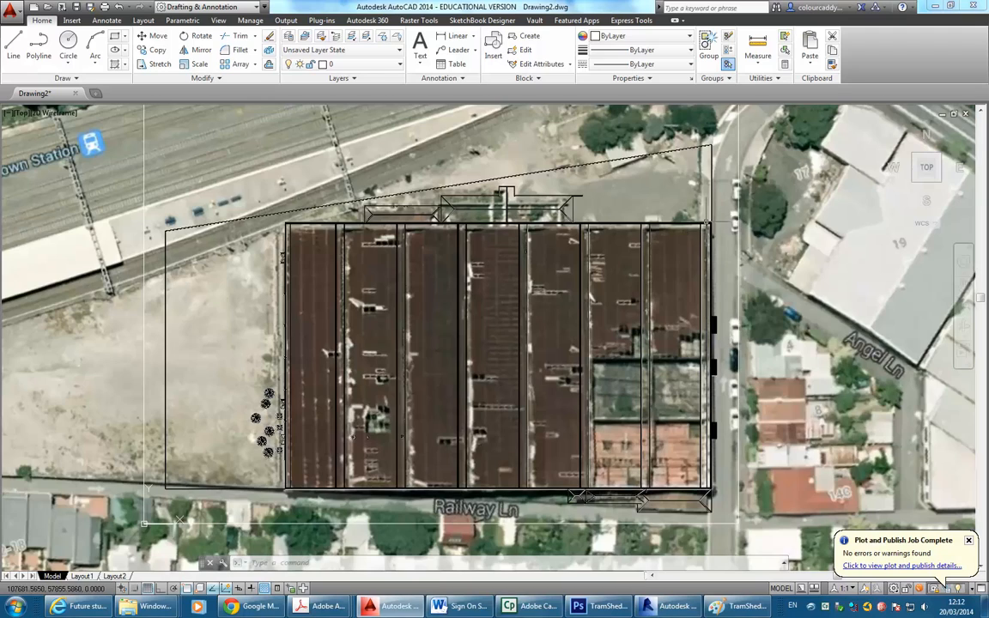
scroll(268, 199, up, 2)
scroll(352, 223, up, 4)
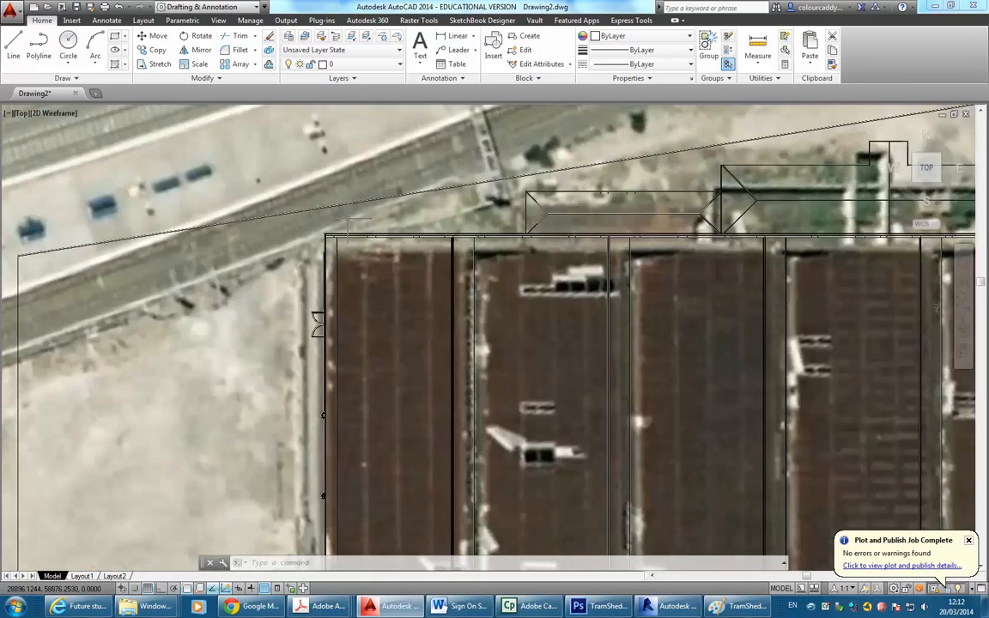
scroll(352, 224, down, 6)
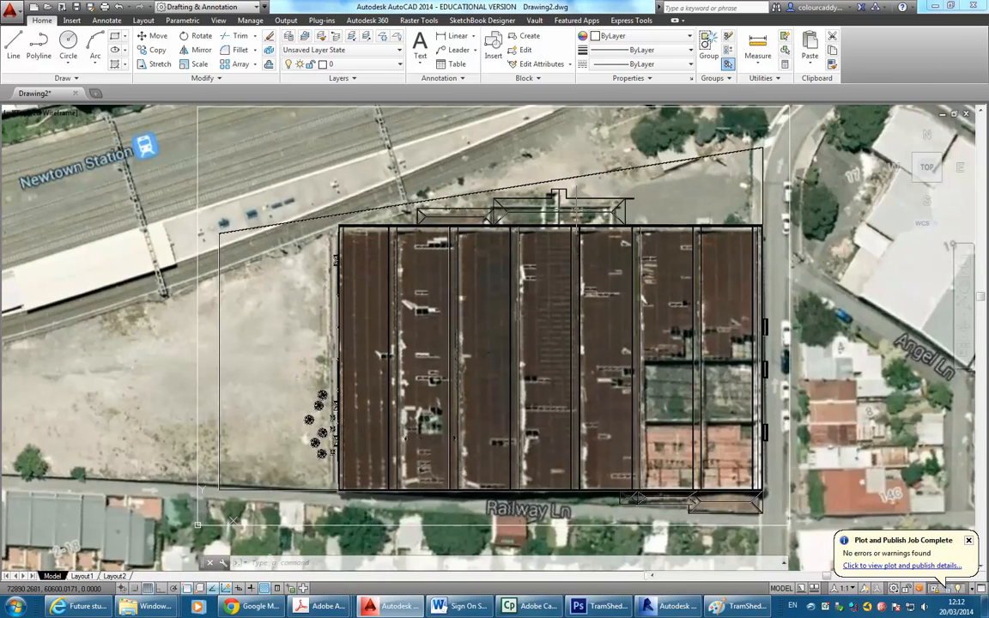
scroll(452, 289, down, 4)
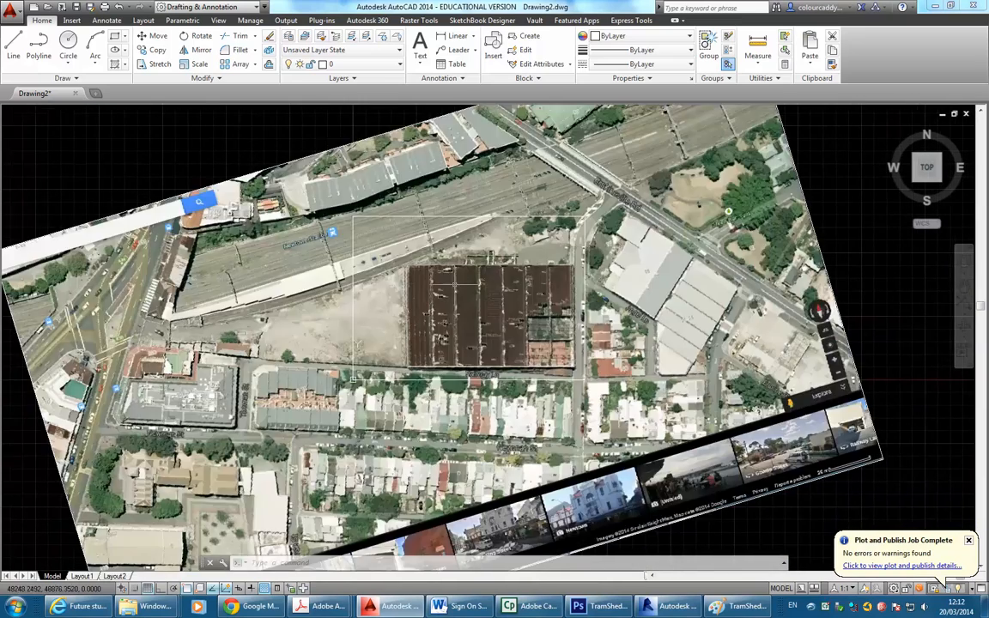
Open the Layer Properties Manager, which lists only layer 0.
middle_drag(255, 139, 263, 170)
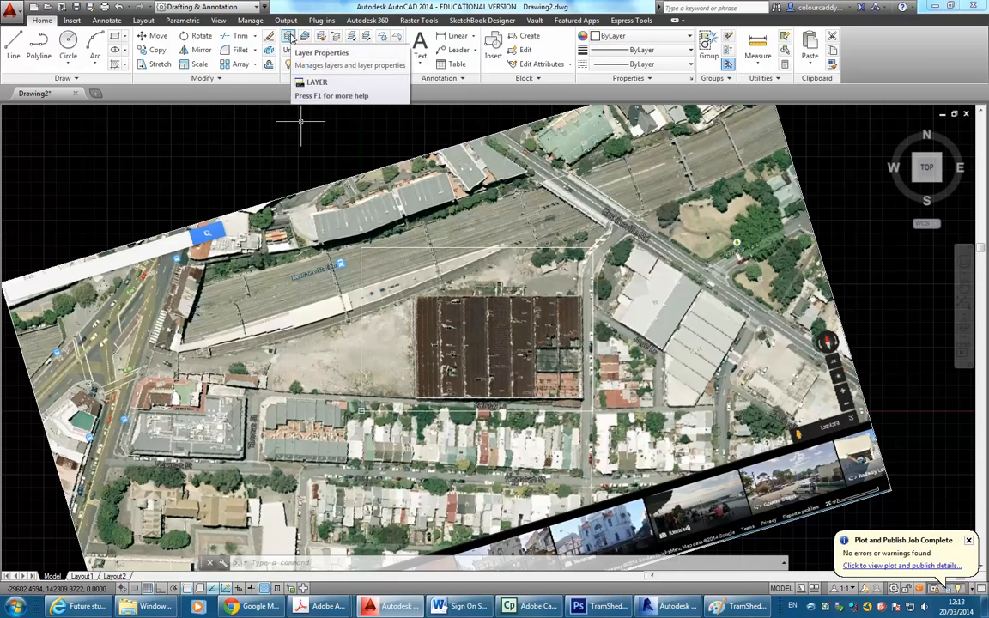
click(290, 37)
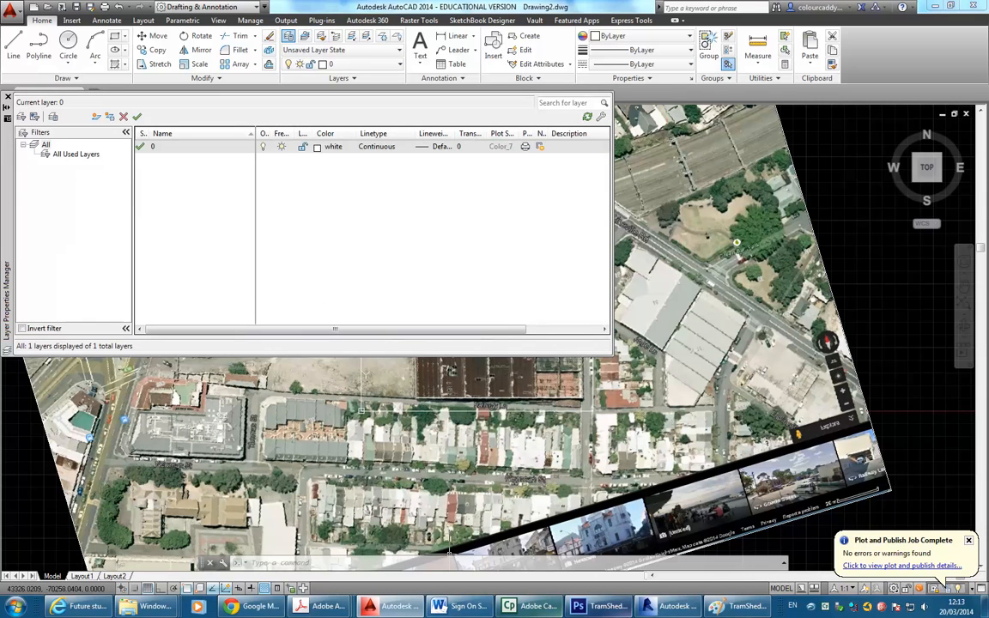
mouse_move(330, 611)
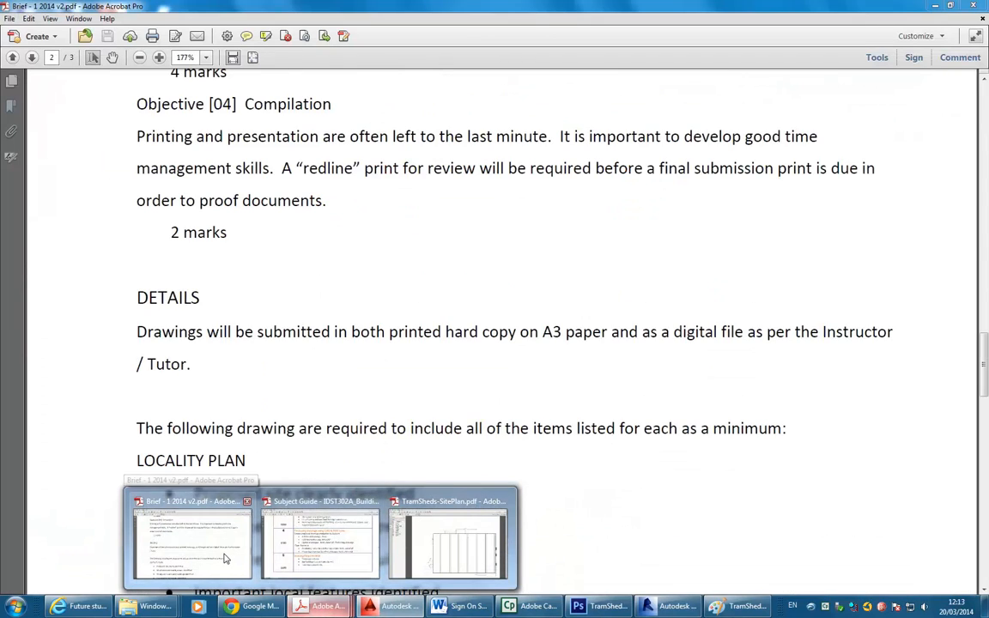
Bring up the Brief PDF at the Locality Plan list and dismiss the Accessibility Setup Assistant.
click(225, 559)
scroll(321, 386, down, 5)
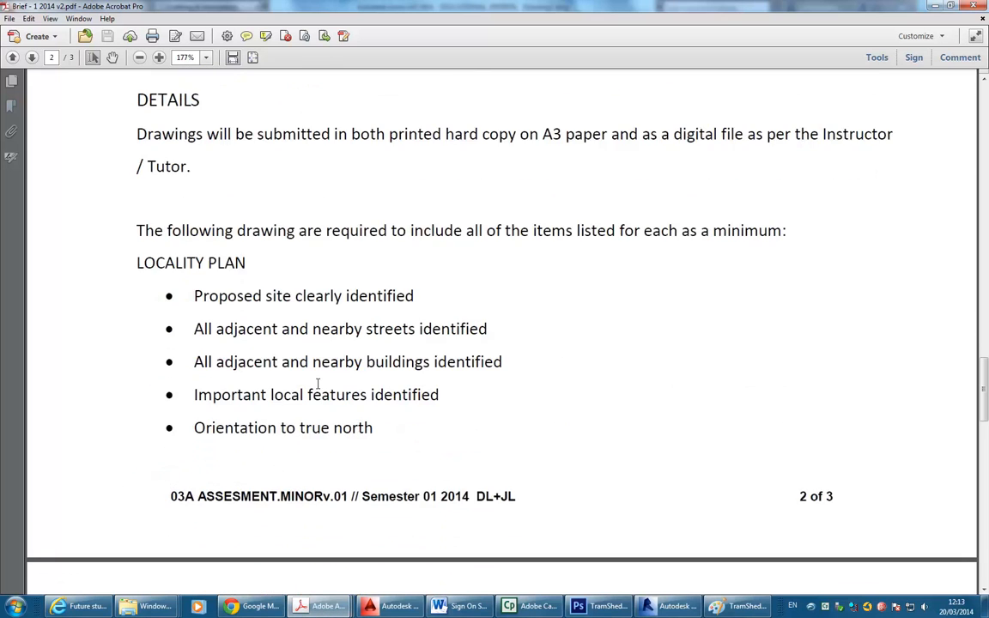
scroll(318, 383, down, 1)
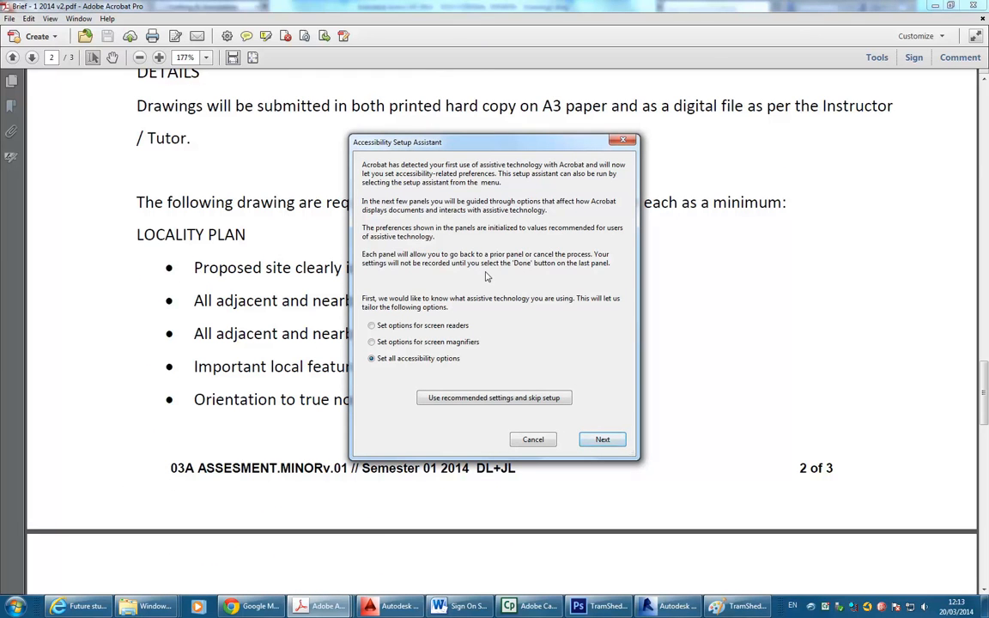
click(485, 397)
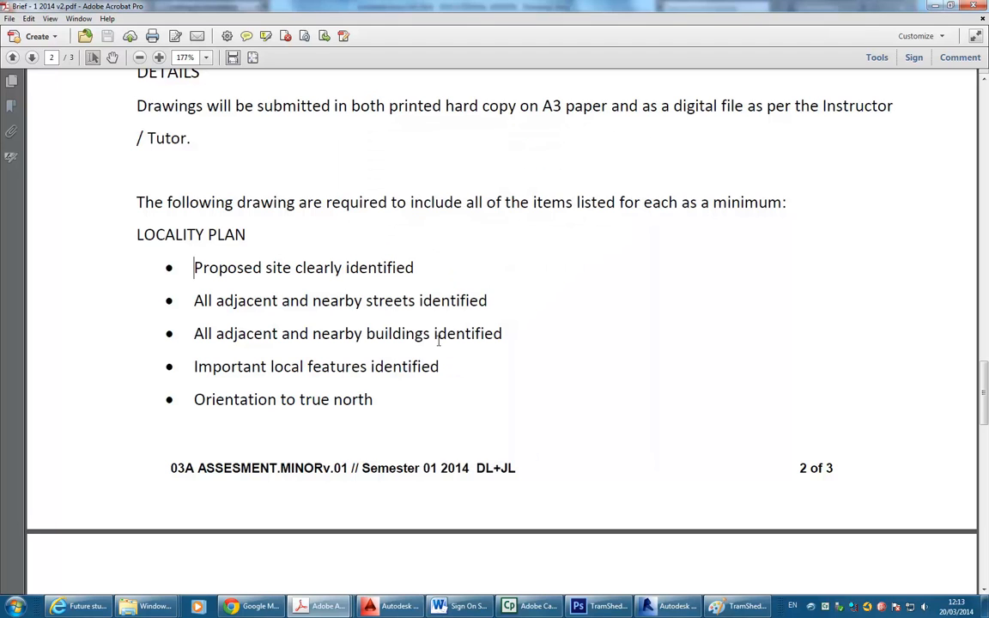
Highlight the 'Proposed site clearly identified' and nearby streets requirements, then clear the selection.
drag(194, 267, 426, 267)
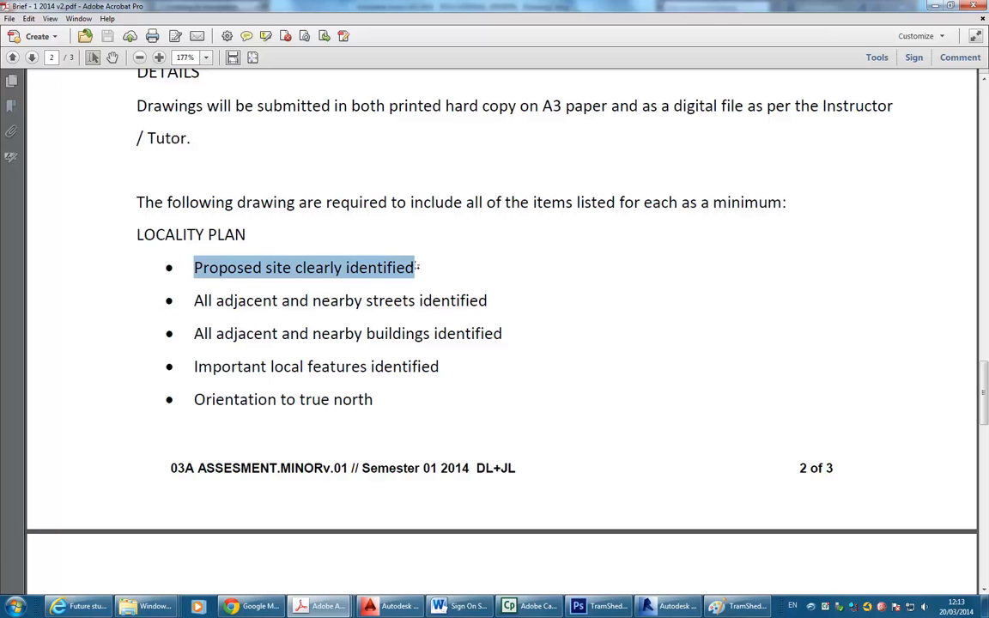
drag(195, 300, 489, 300)
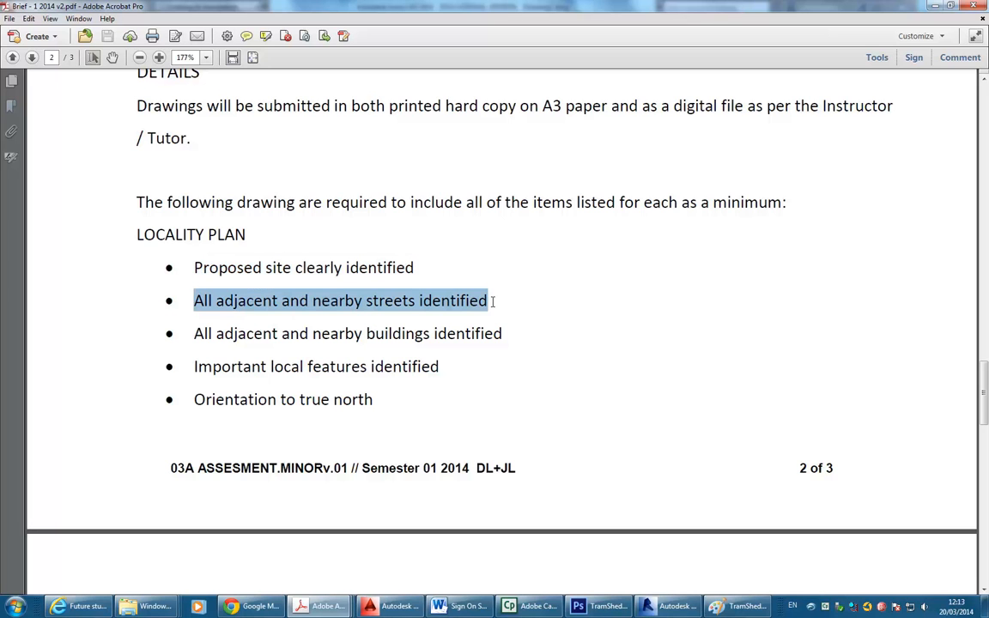
click(492, 301)
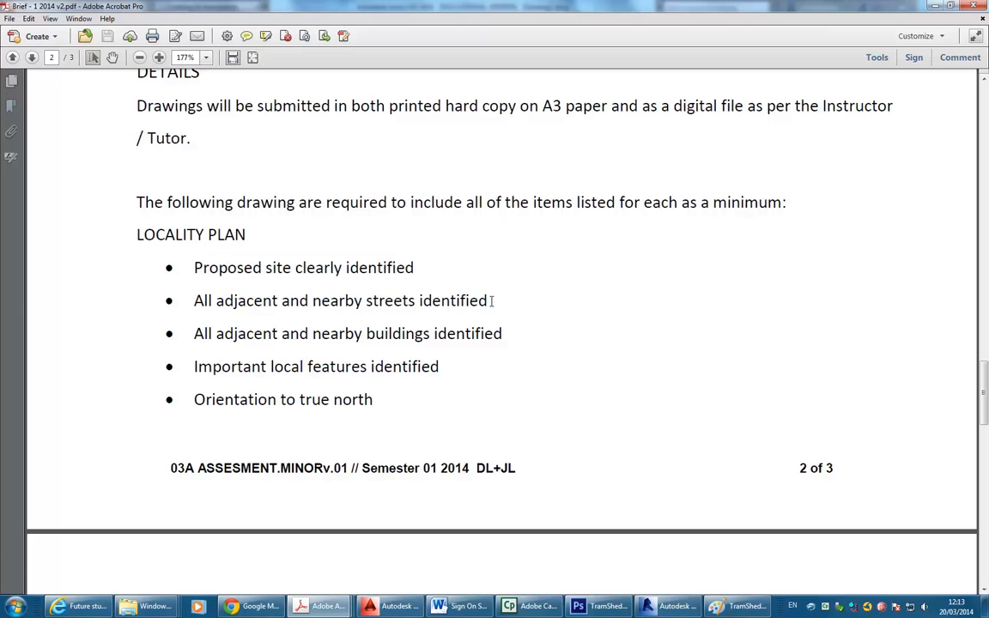
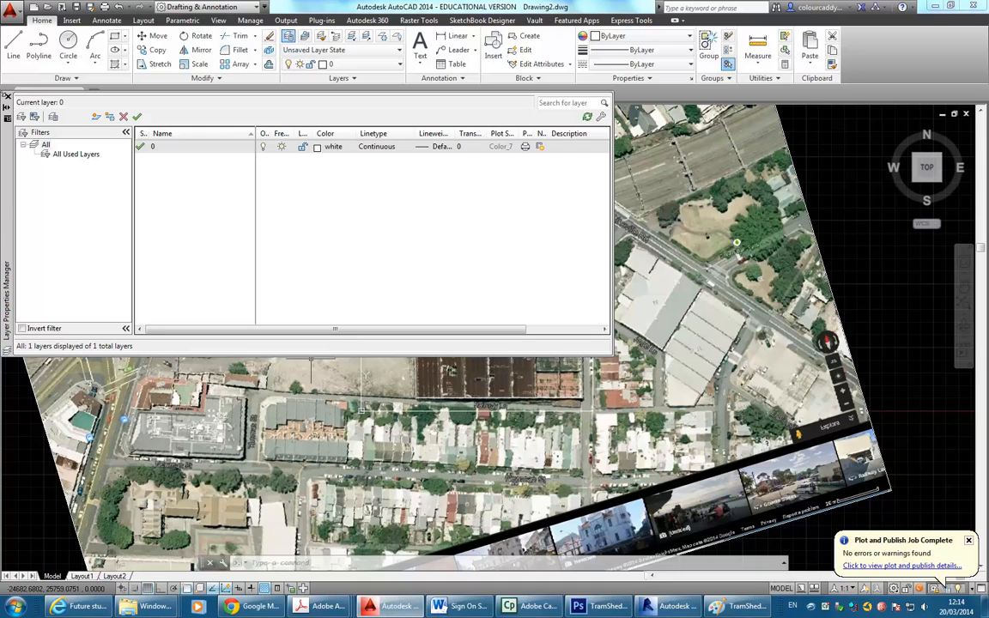
Close the Layer Properties Manager and zoom out to show the whole rotated aerial site image.
click(7, 96)
middle_drag(369, 280, 346, 282)
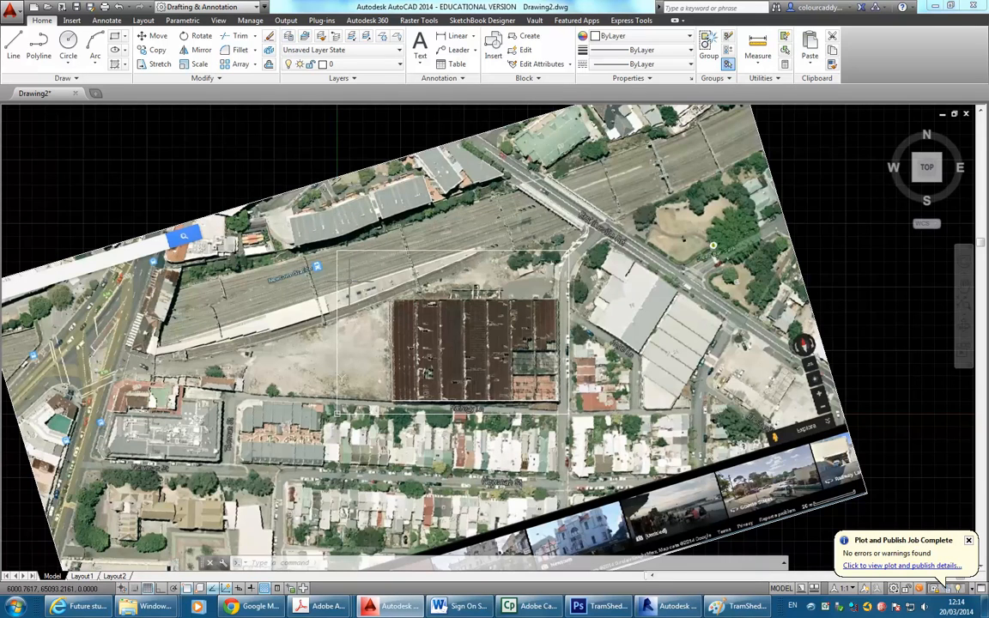
scroll(369, 276, down, 2)
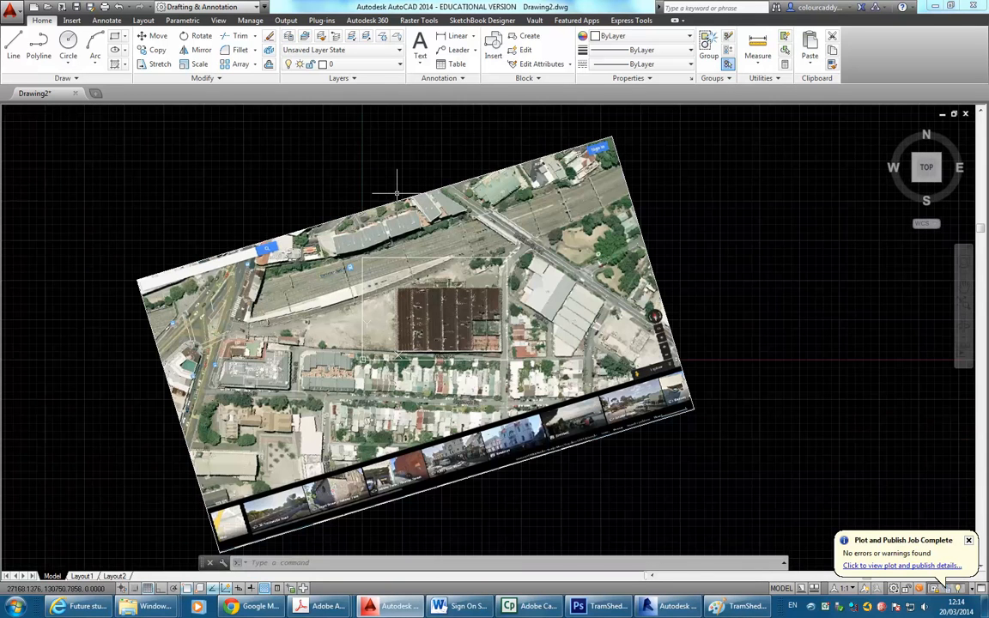
click(421, 193)
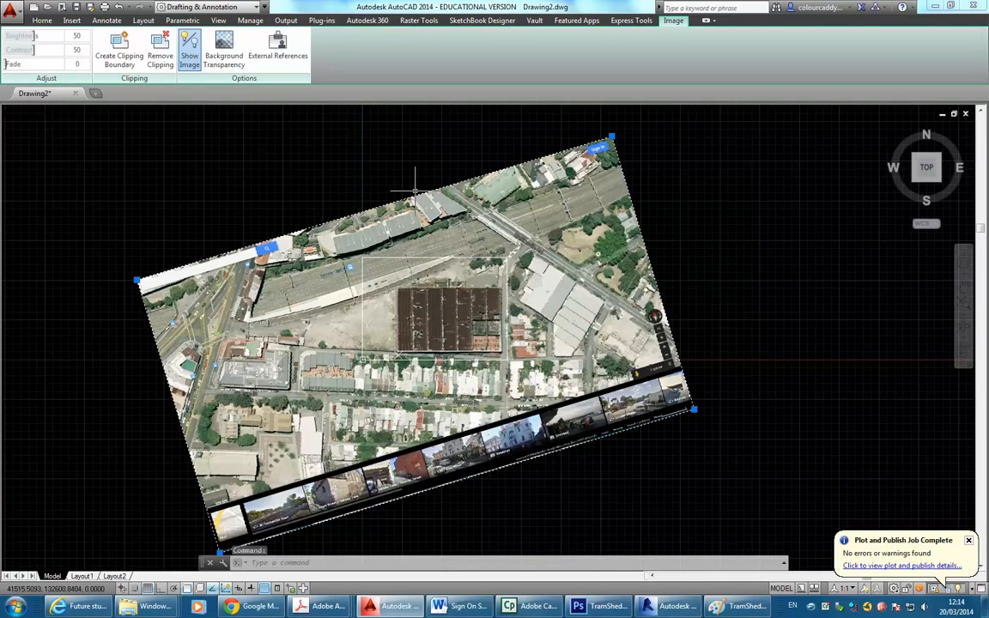
scroll(369, 163, up, 3)
scroll(434, 200, down, 1)
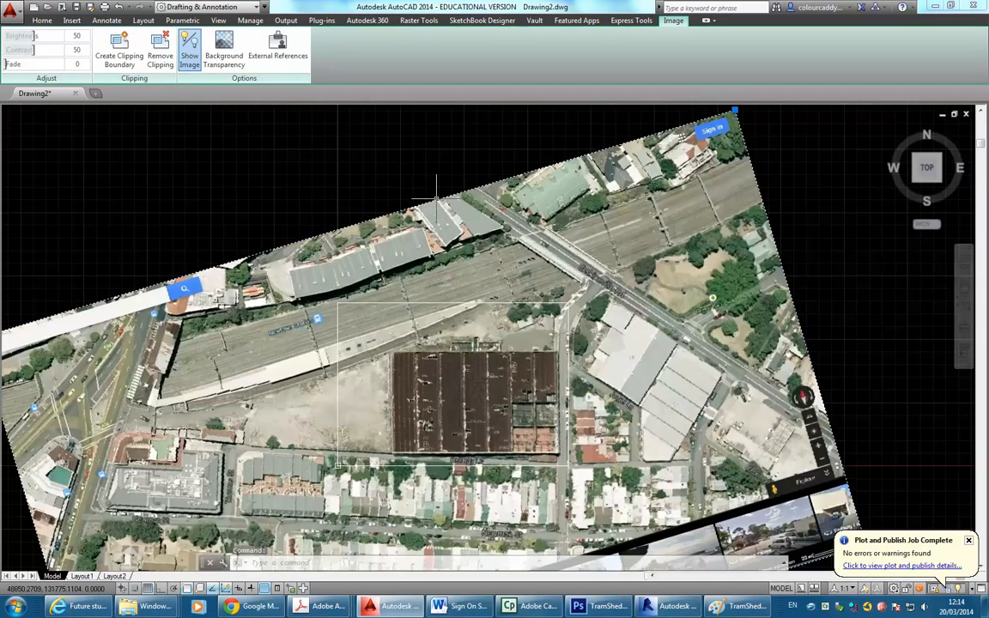
scroll(435, 200, down, 1)
key(Escape)
key(Escape)
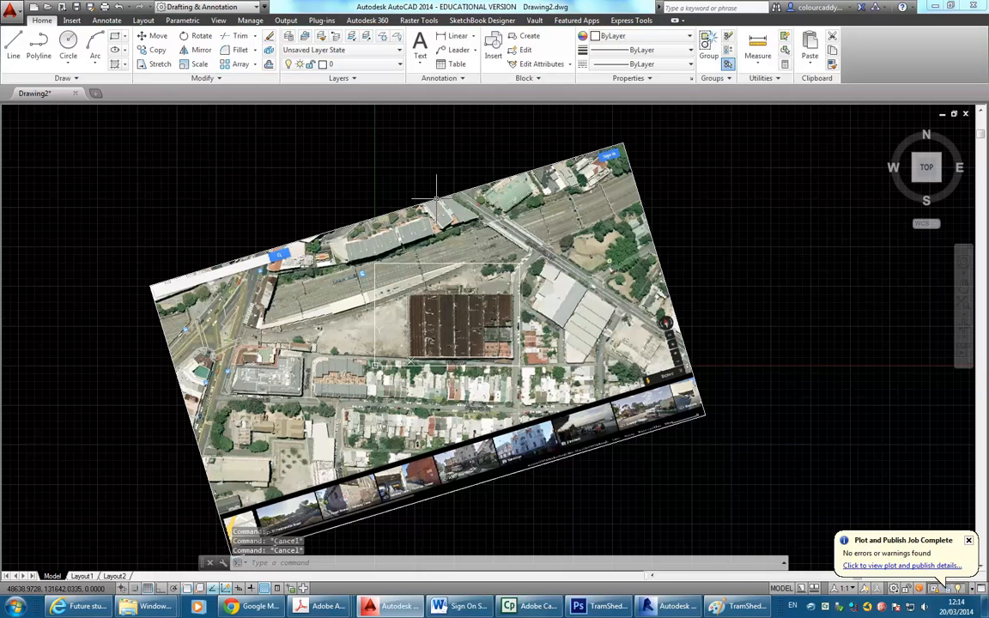
mouse_move(84, 577)
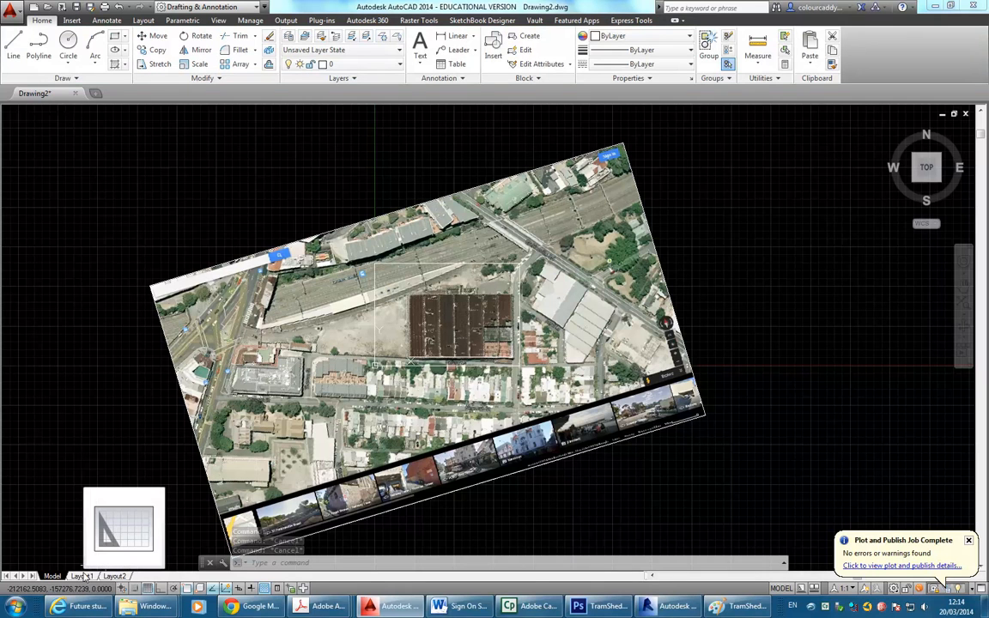
Switch to Layout1 and rename it to 'Site-Satellite'.
click(83, 576)
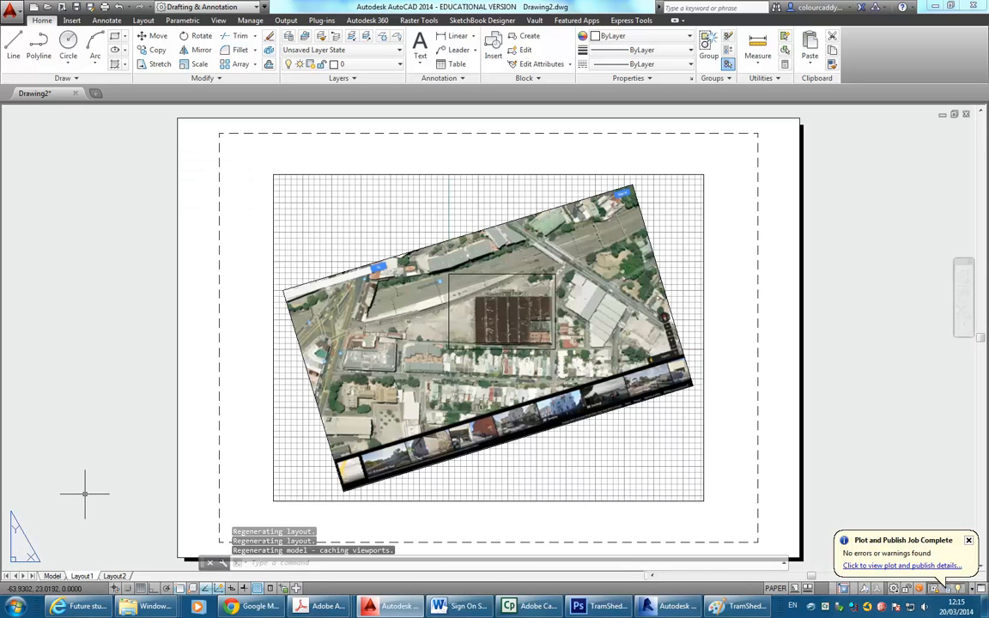
right_click(84, 577)
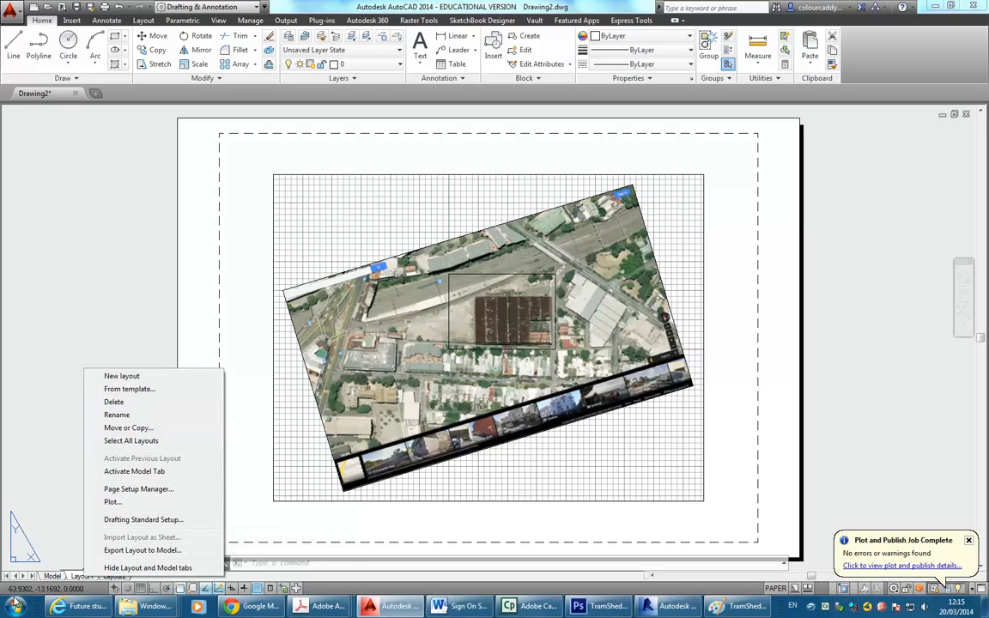
click(117, 415)
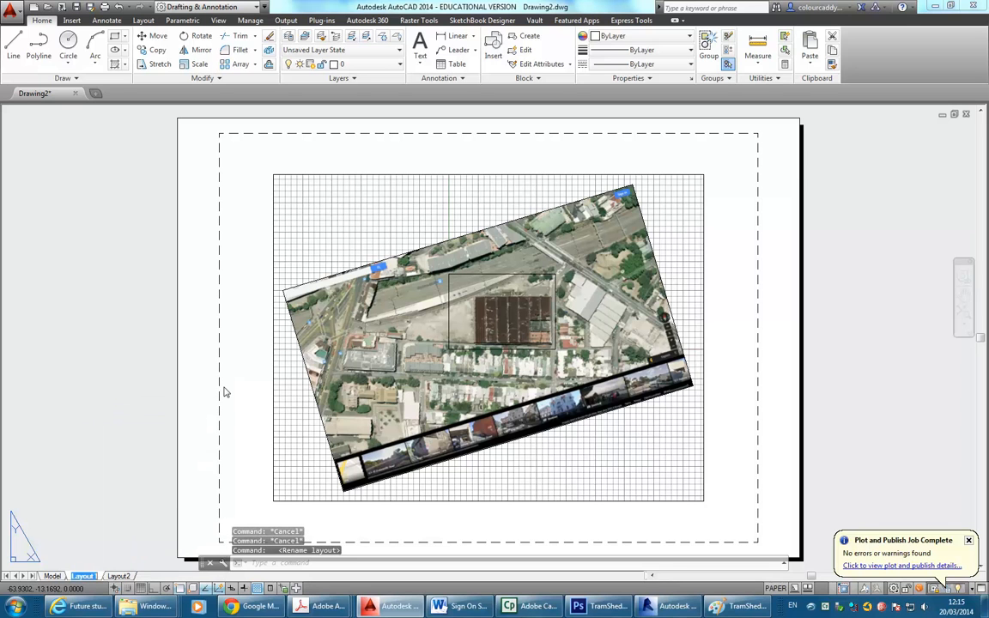
text(Site)
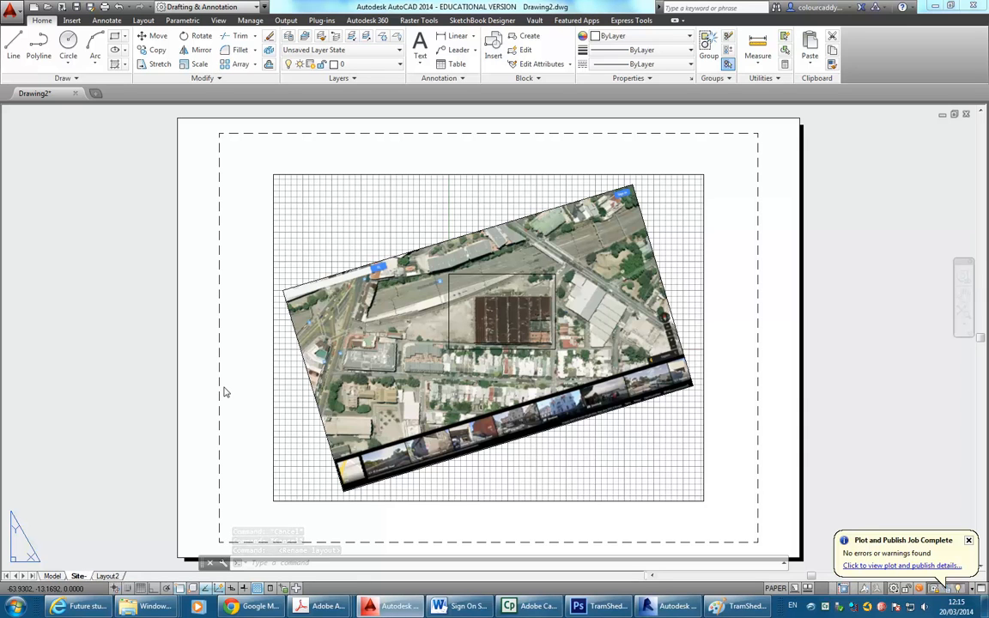
text(-Satellite)
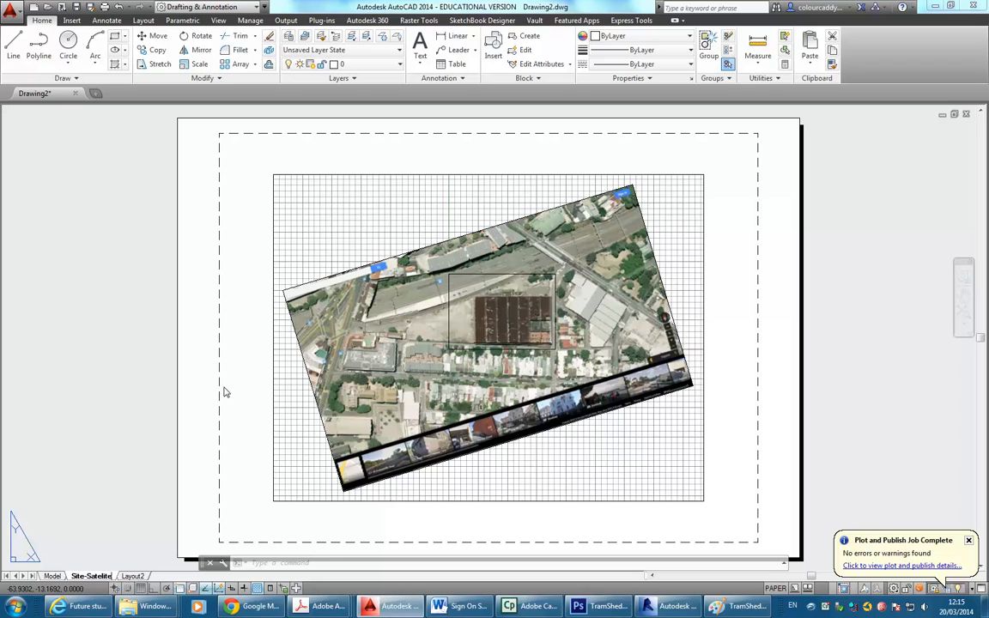
key(Return)
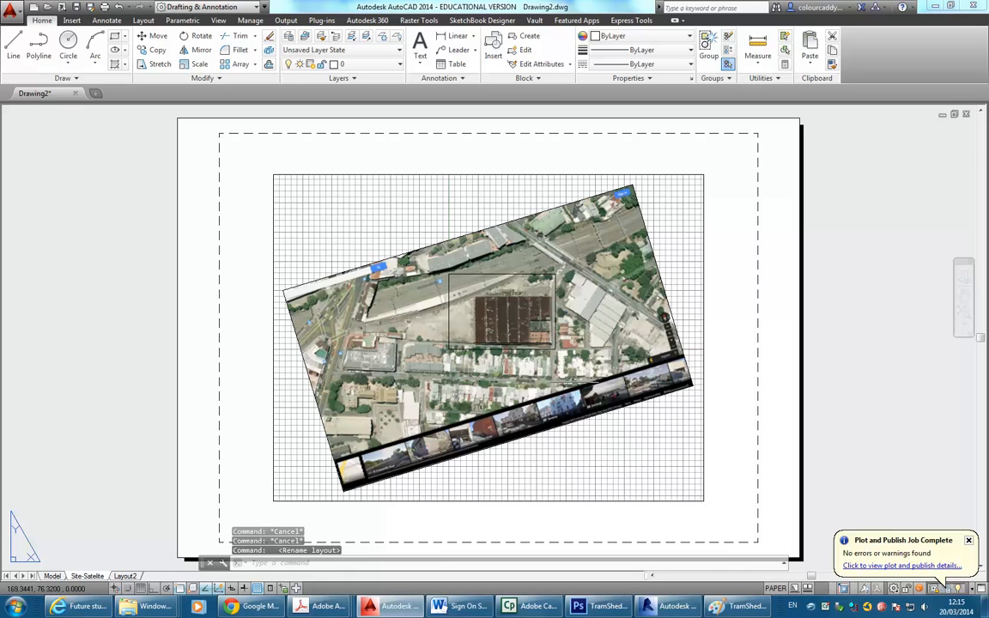
Activate the layout viewport, frame the aerial site, and set its scale to 1:100.
click(405, 212)
double_click(441, 320)
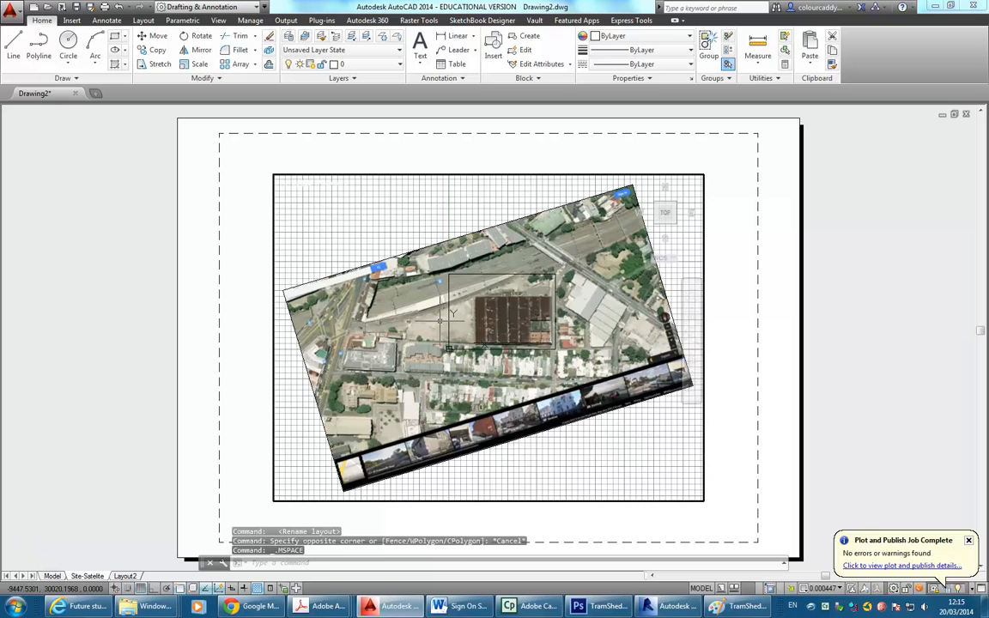
scroll(440, 321, up, 5)
scroll(421, 331, down, 3)
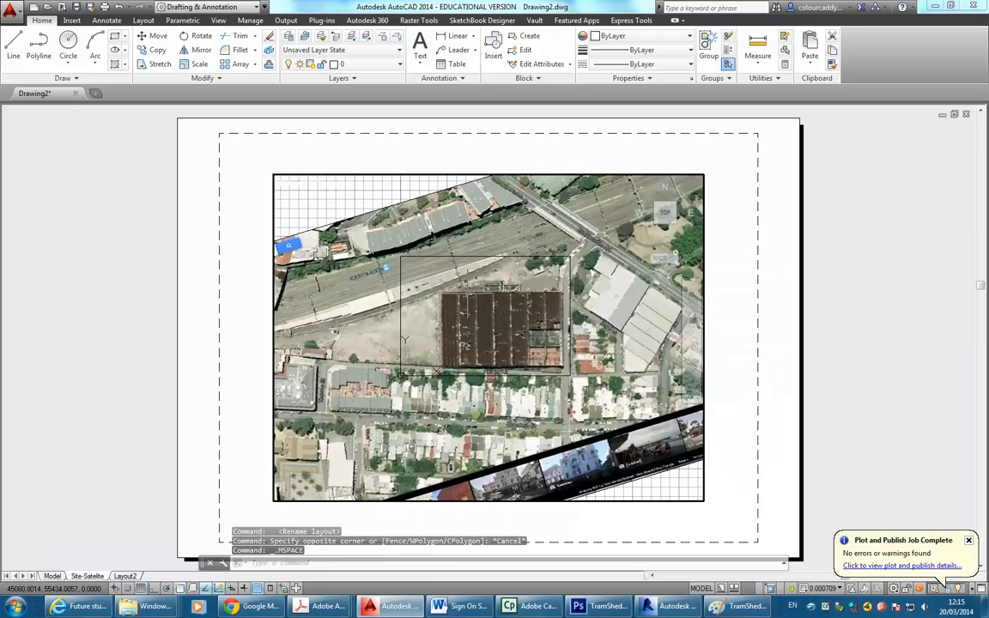
scroll(468, 294, down, 2)
middle_drag(468, 294, 481, 310)
scroll(484, 310, up, 2)
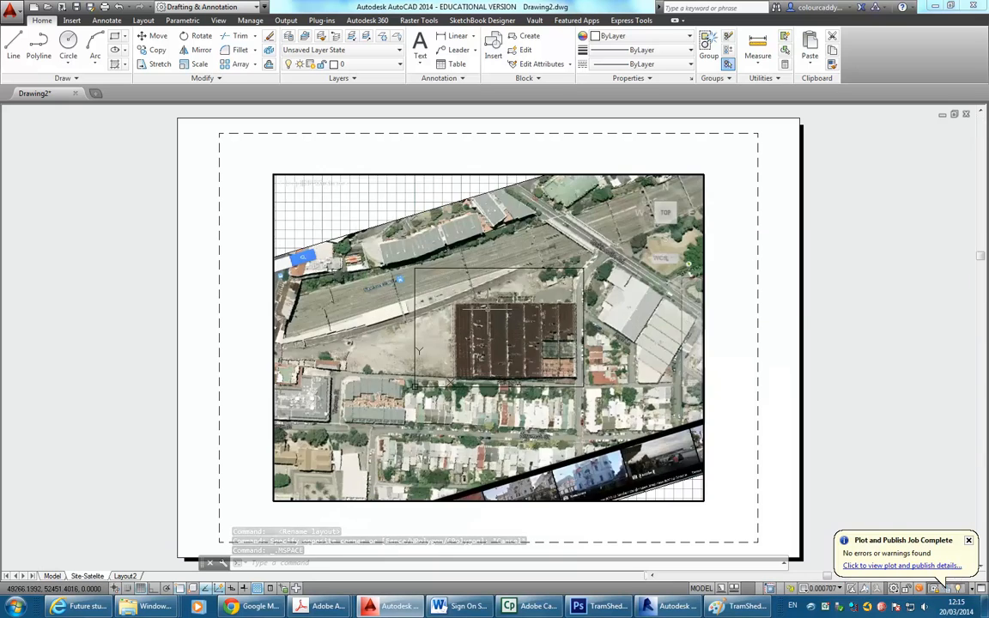
middle_drag(419, 349, 412, 345)
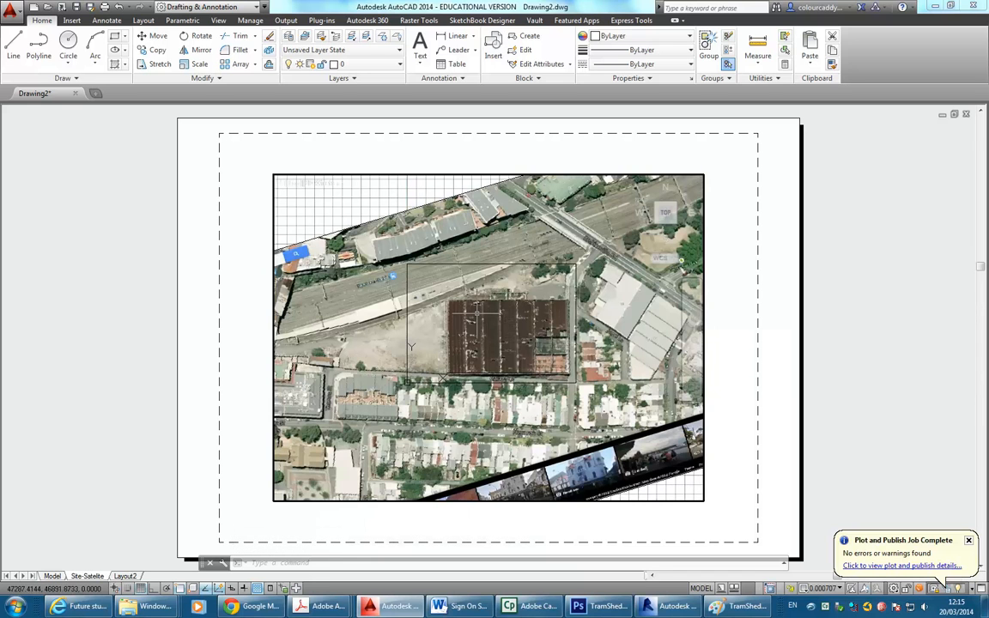
click(824, 589)
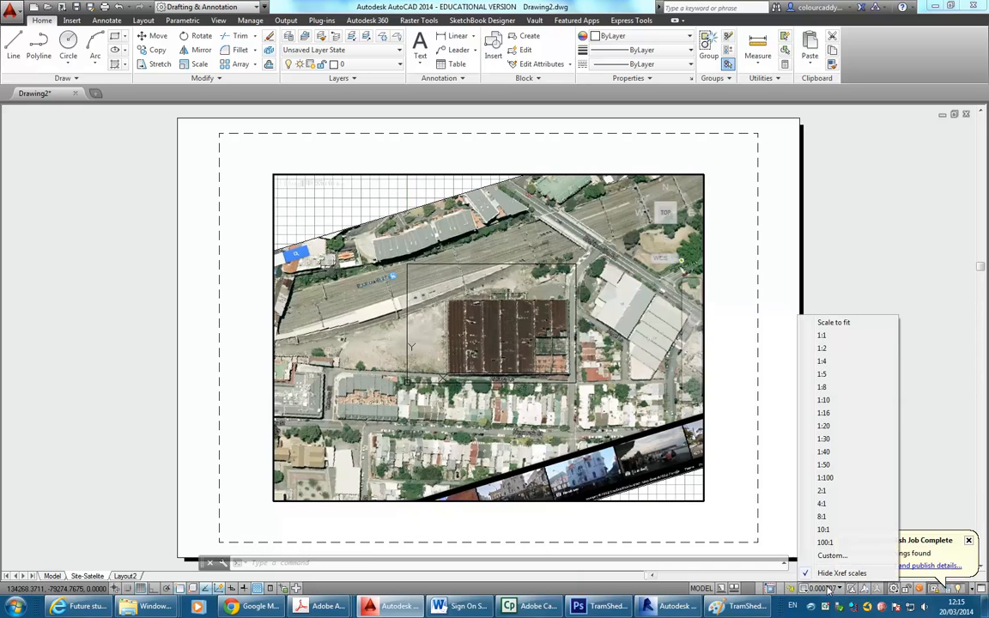
click(827, 478)
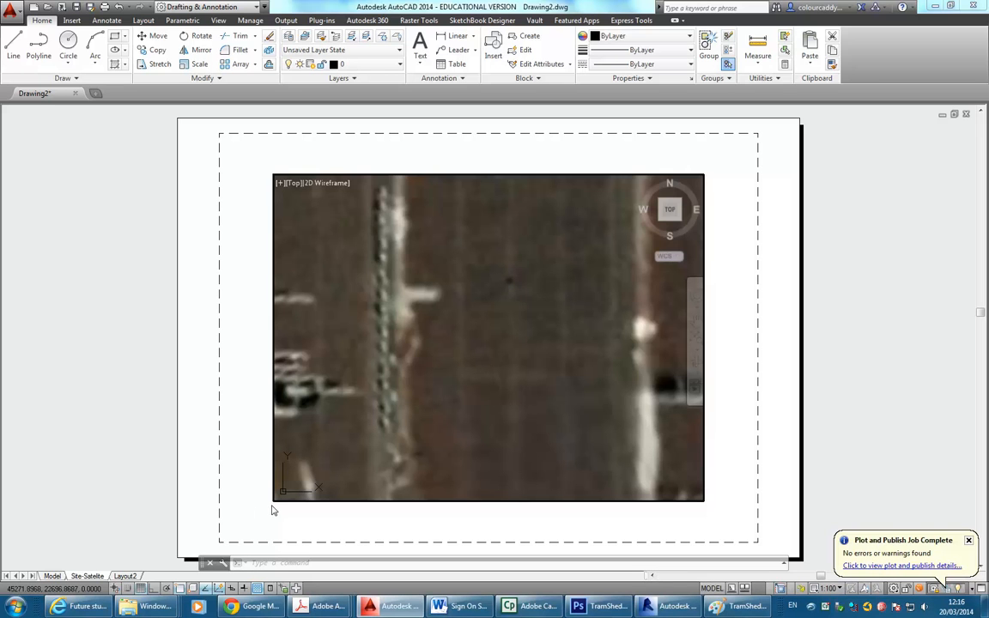
Edit the layout's page setup and choose DWG To PDF.pc3 as the plotter.
right_click(91, 578)
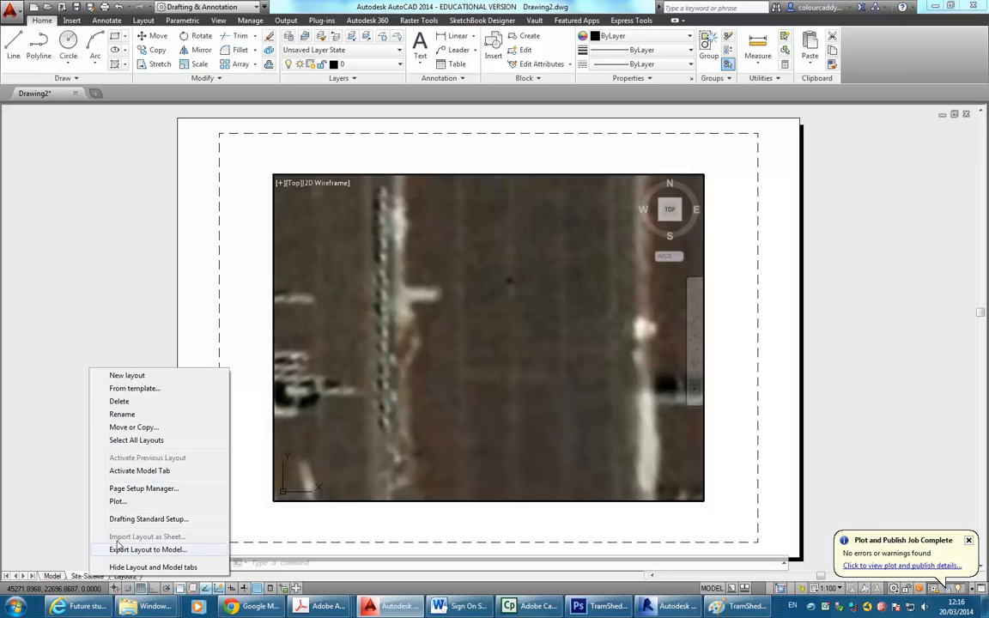
click(143, 488)
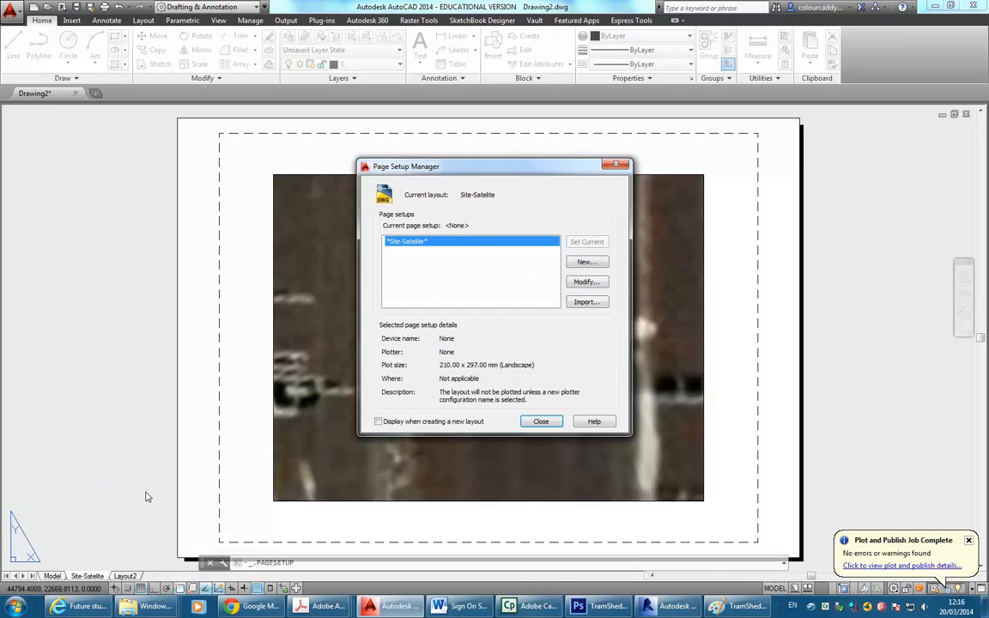
click(586, 282)
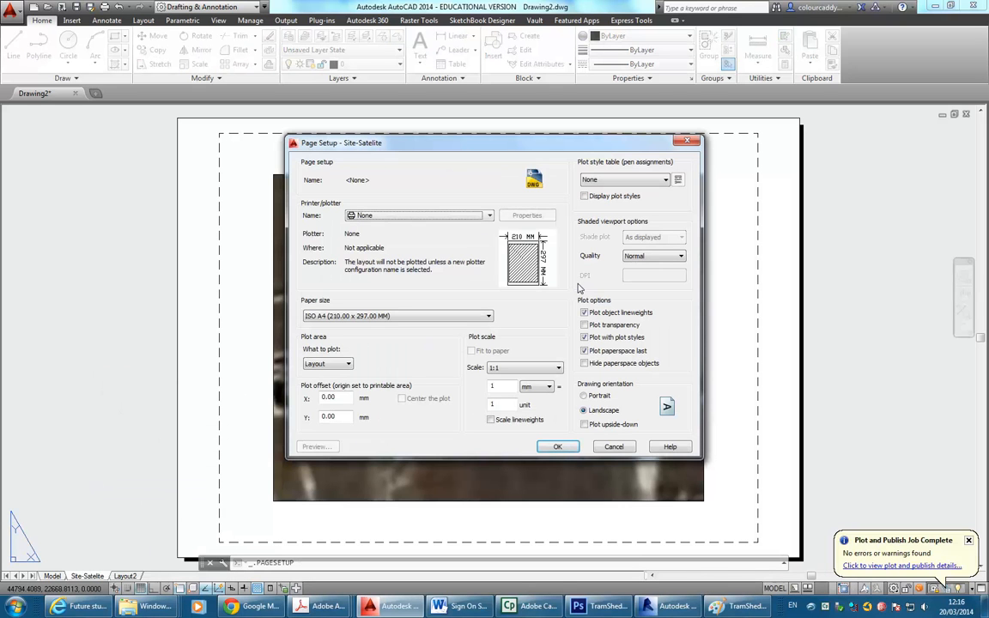
click(438, 214)
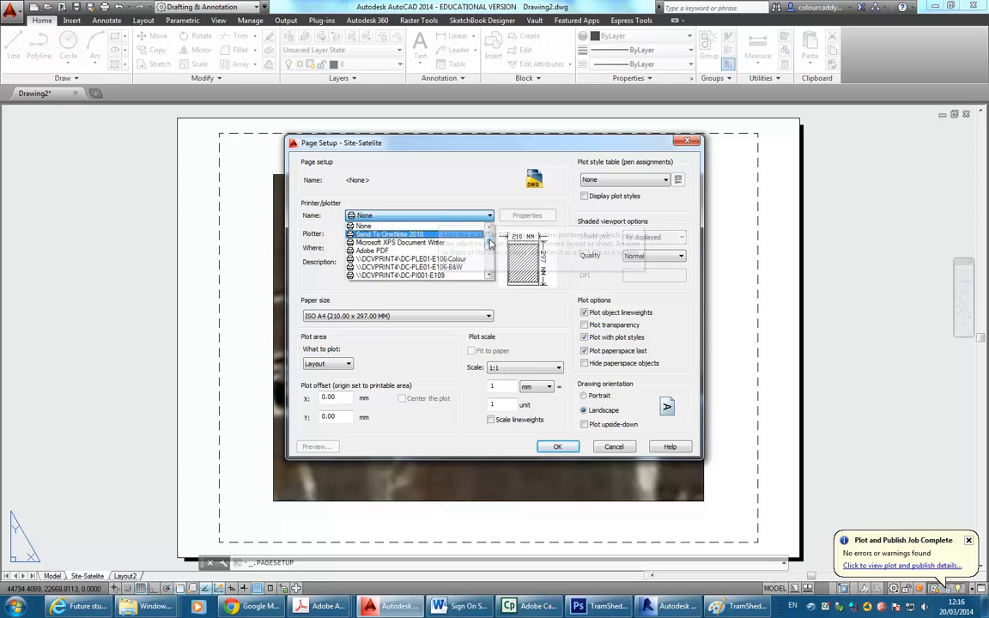
scroll(491, 244, down, 3)
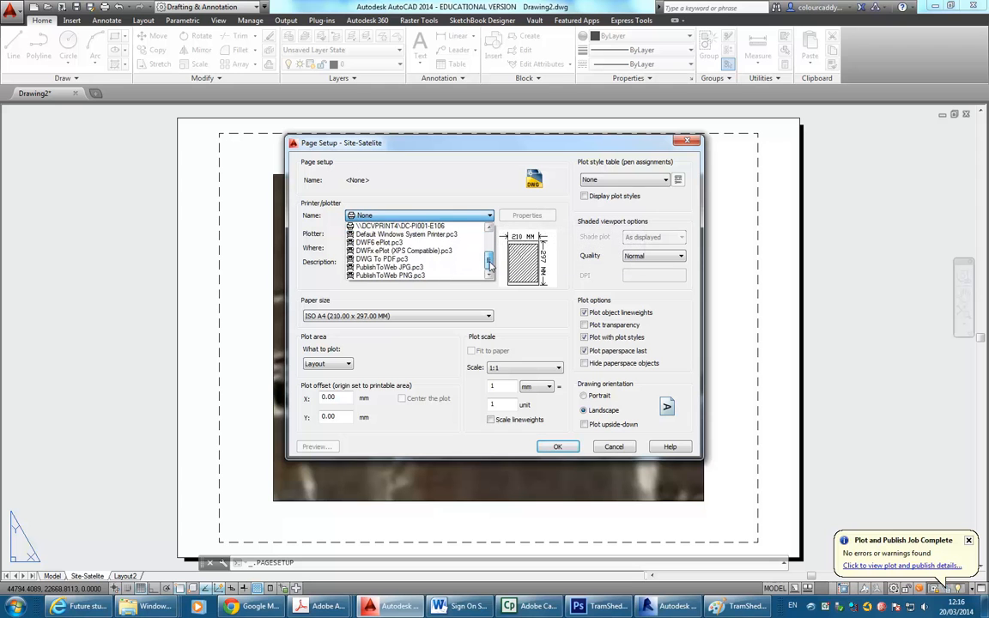
click(402, 260)
Use ISO full bleed A3 paper, Layout plot area and monochrome.ctb, then apply the page setup.
click(396, 317)
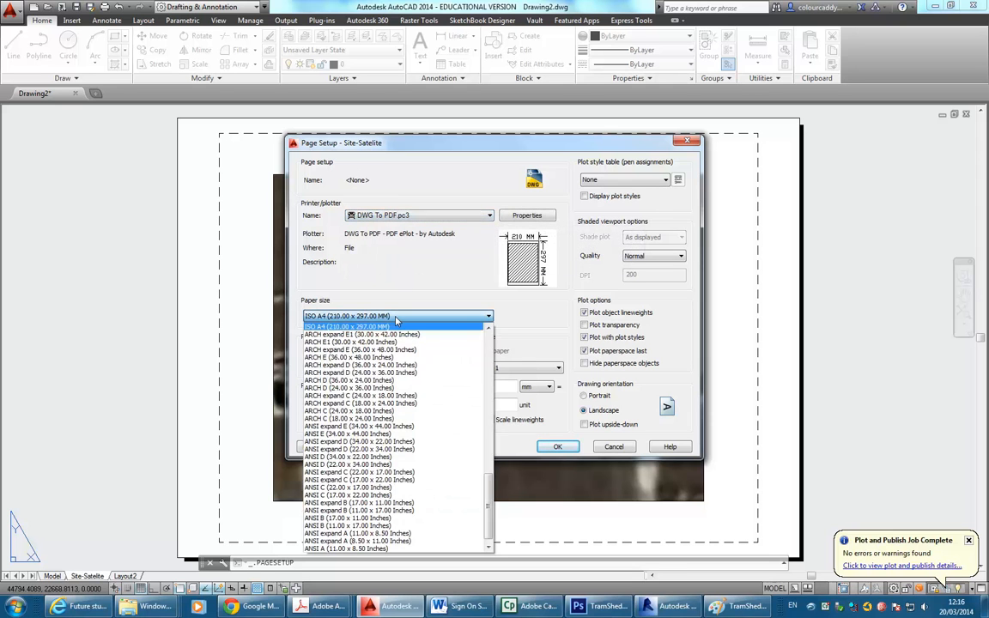
drag(490, 509, 502, 361)
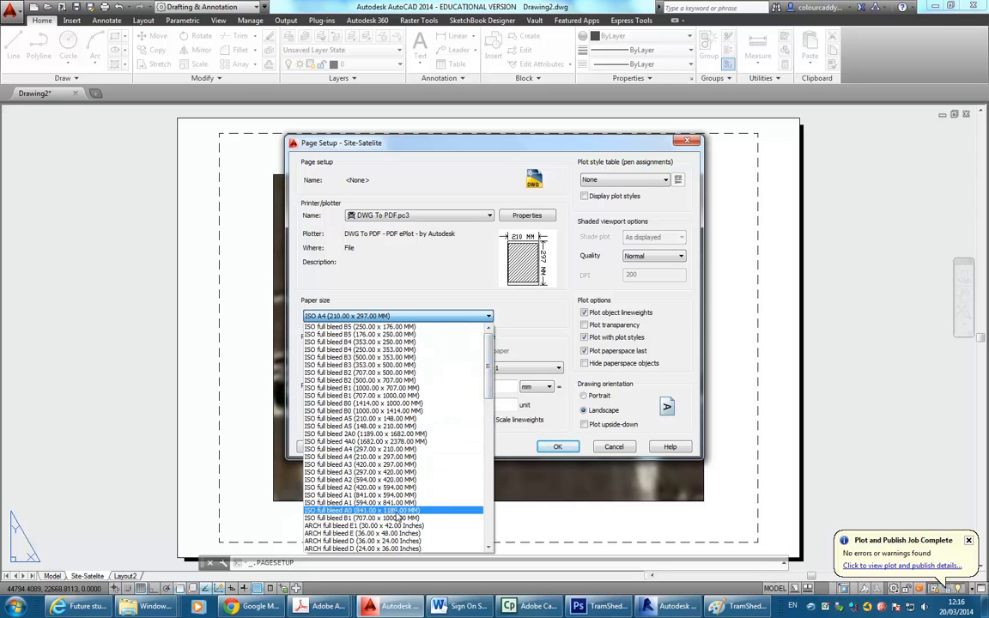
click(386, 465)
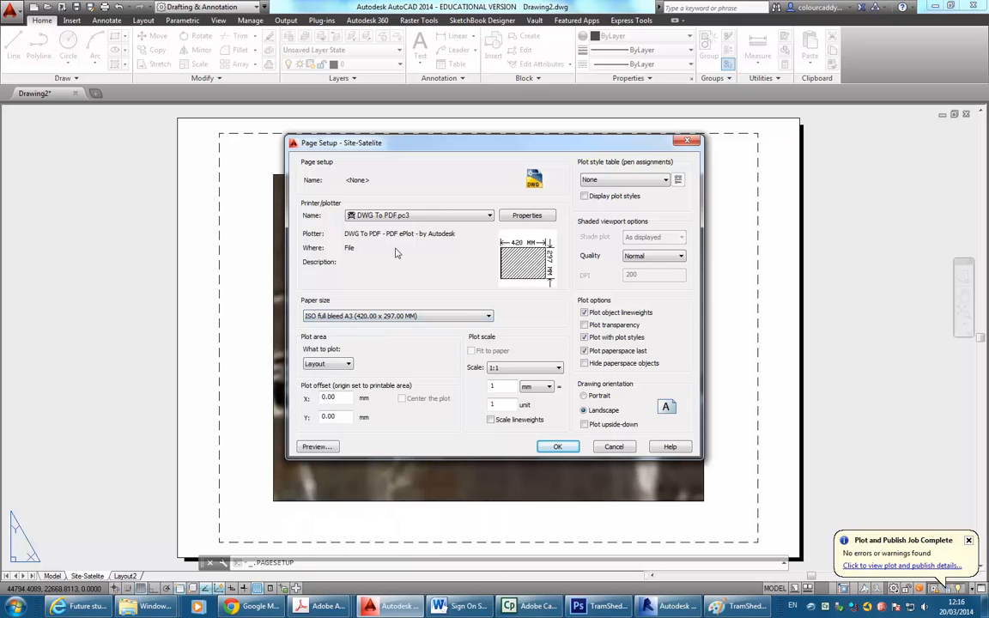
click(345, 365)
click(345, 367)
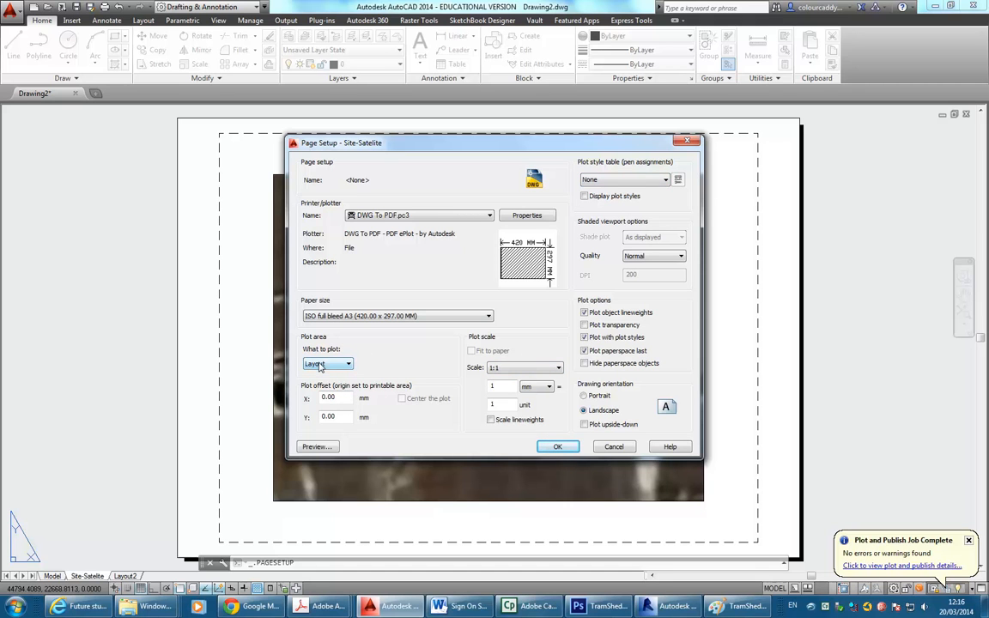
click(631, 178)
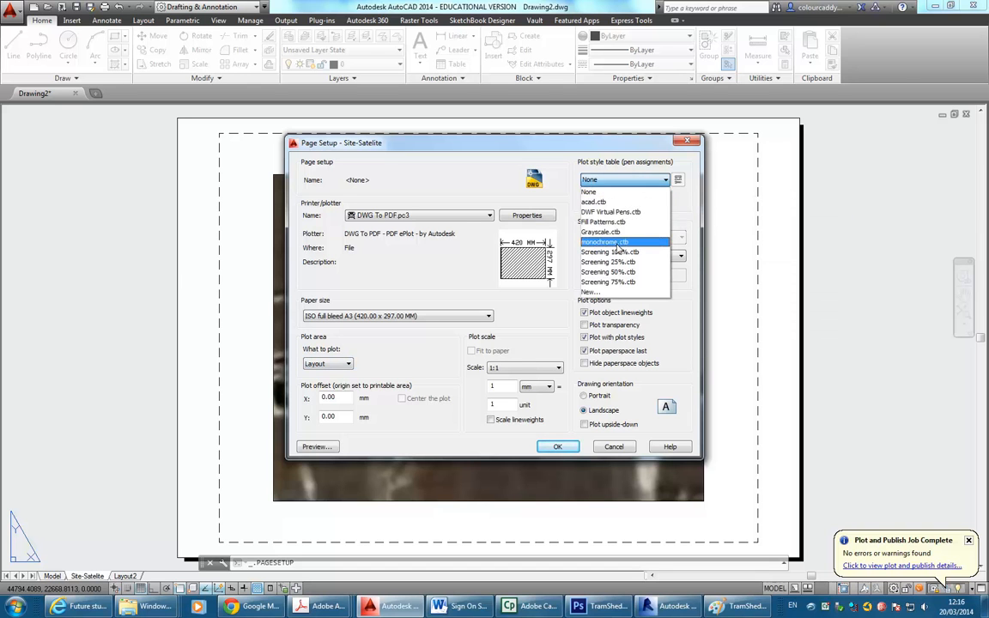
click(593, 226)
click(560, 446)
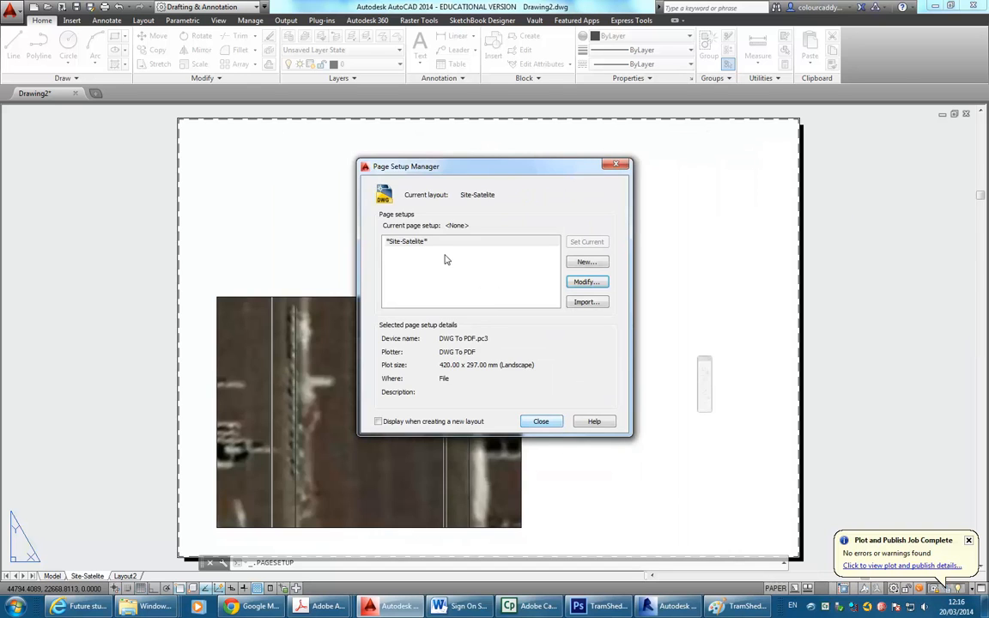
click(540, 421)
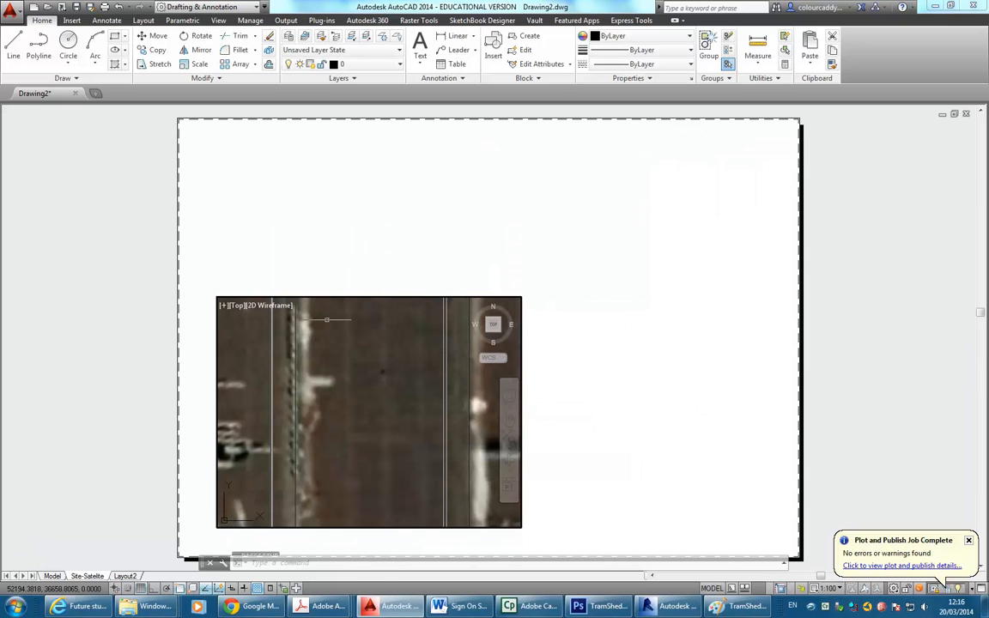
Stretch the viewport's corners out to the sheet's top-right and bottom-left corners.
double_click(399, 232)
click(554, 261)
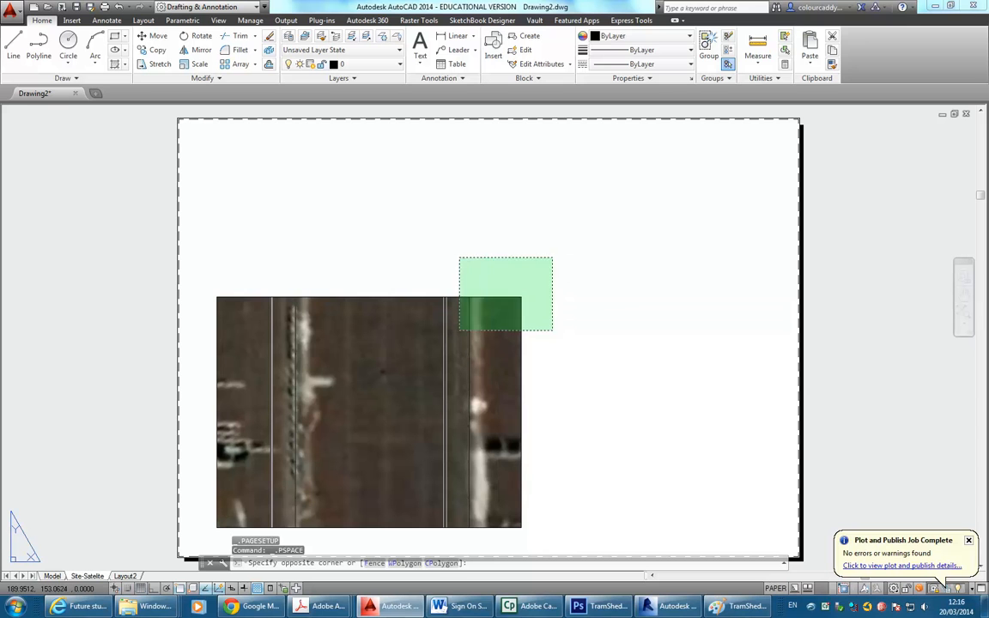
click(462, 329)
click(522, 297)
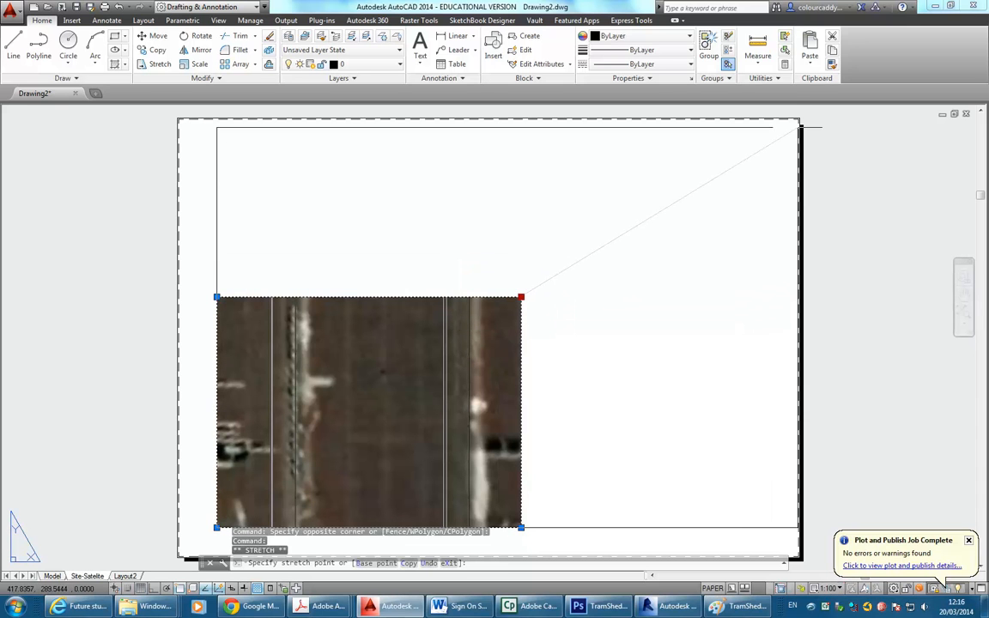
click(797, 121)
click(216, 528)
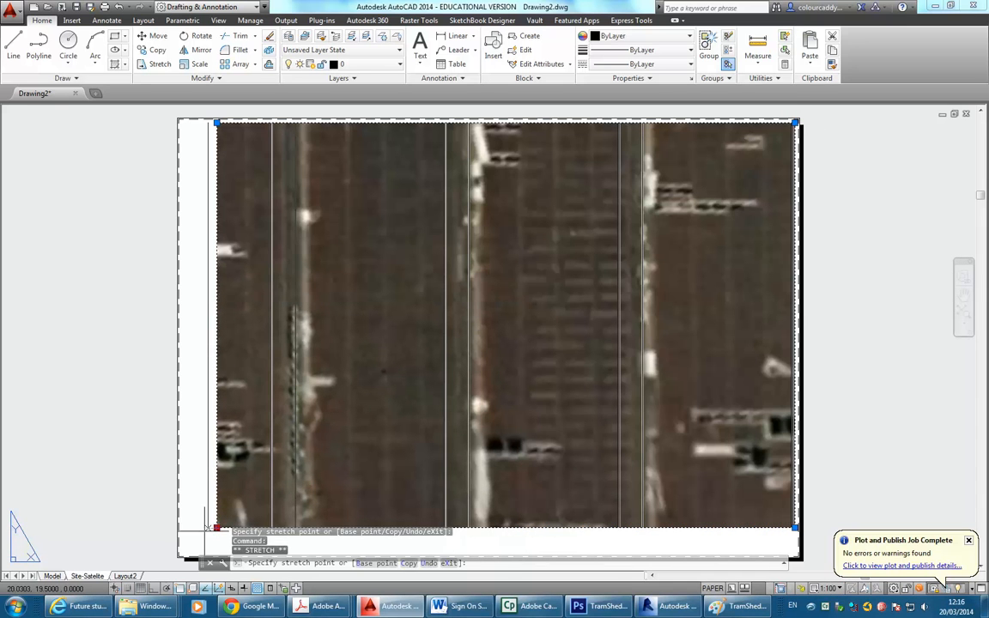
click(181, 554)
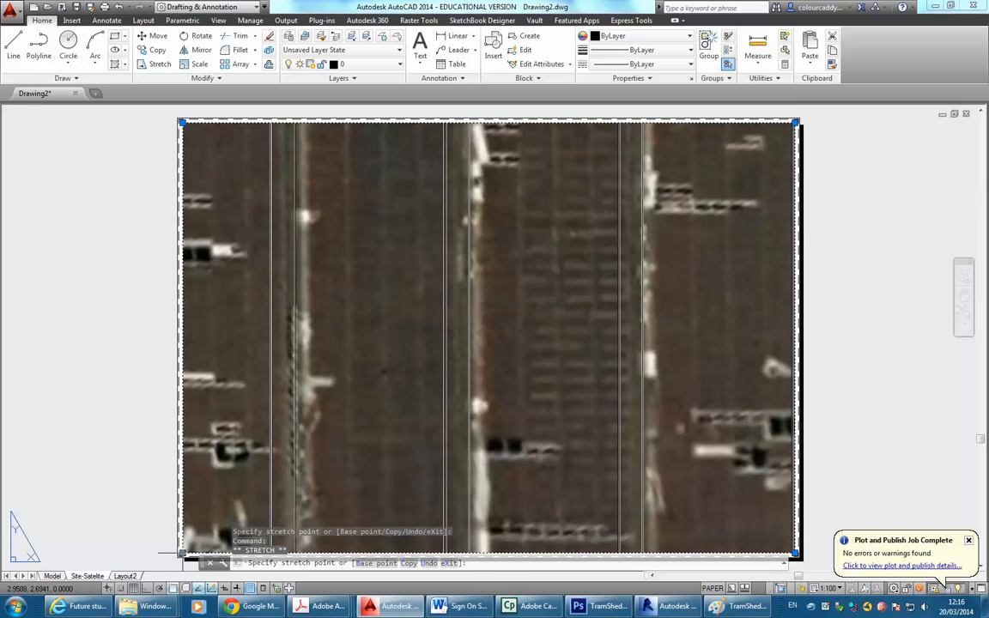
Zoom out inside the viewport so the whole tram shed site and surrounding streets show.
double_click(392, 346)
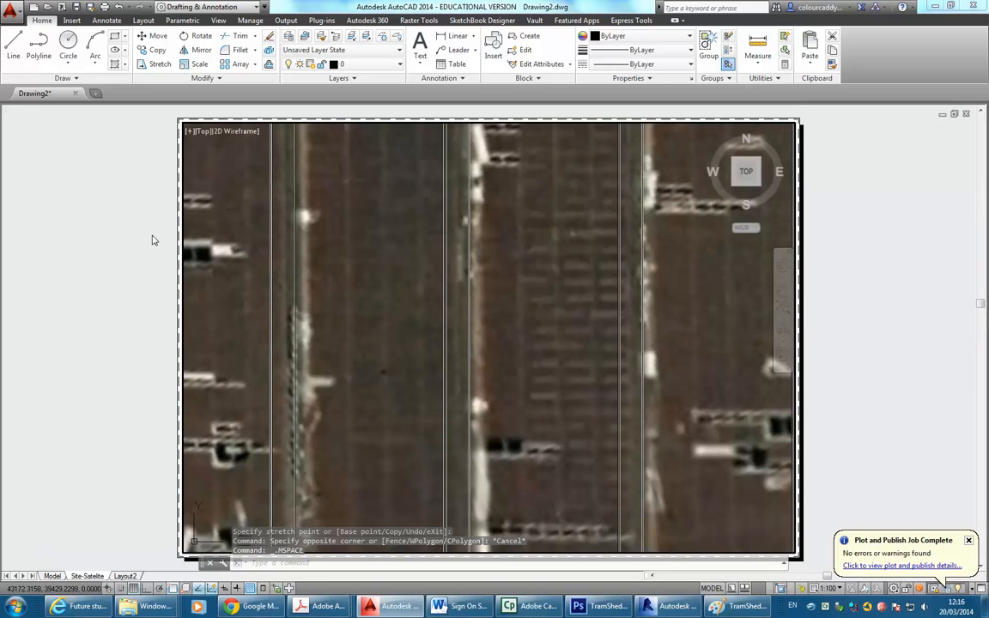
click(832, 590)
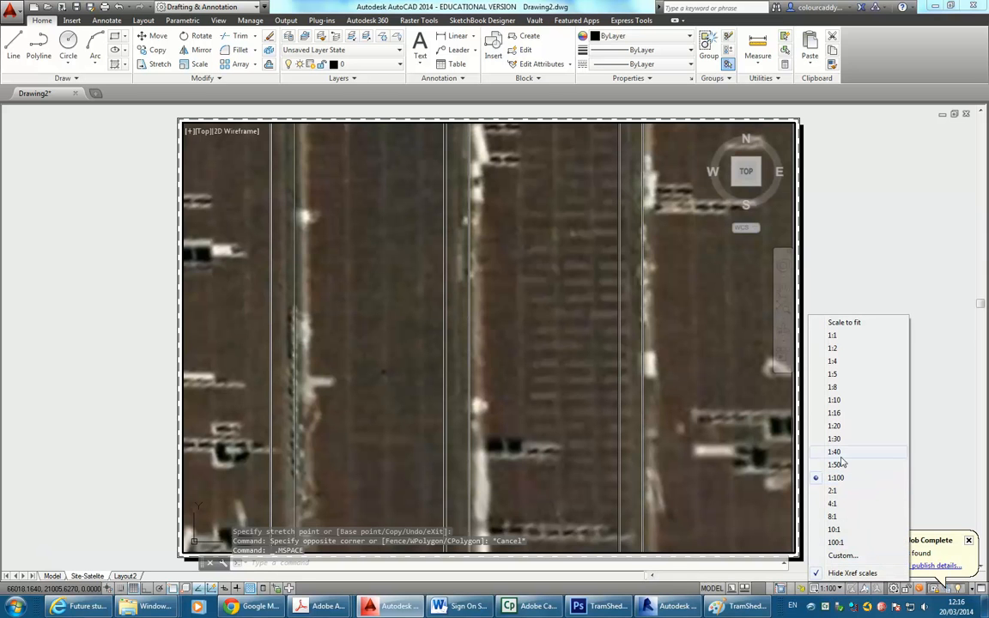
click(390, 414)
scroll(420, 353, down, 5)
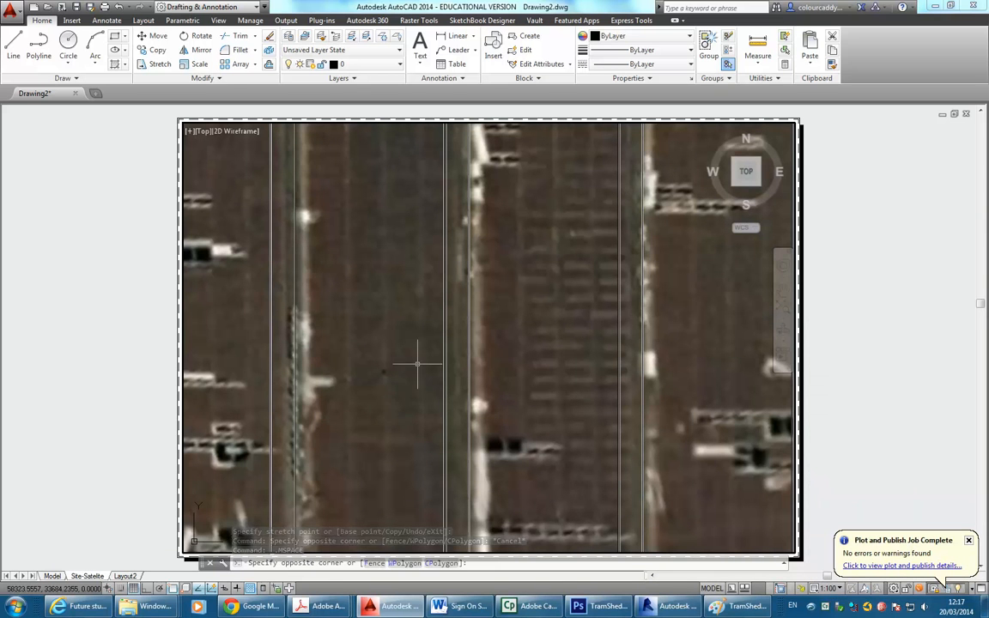
scroll(471, 352, down, 3)
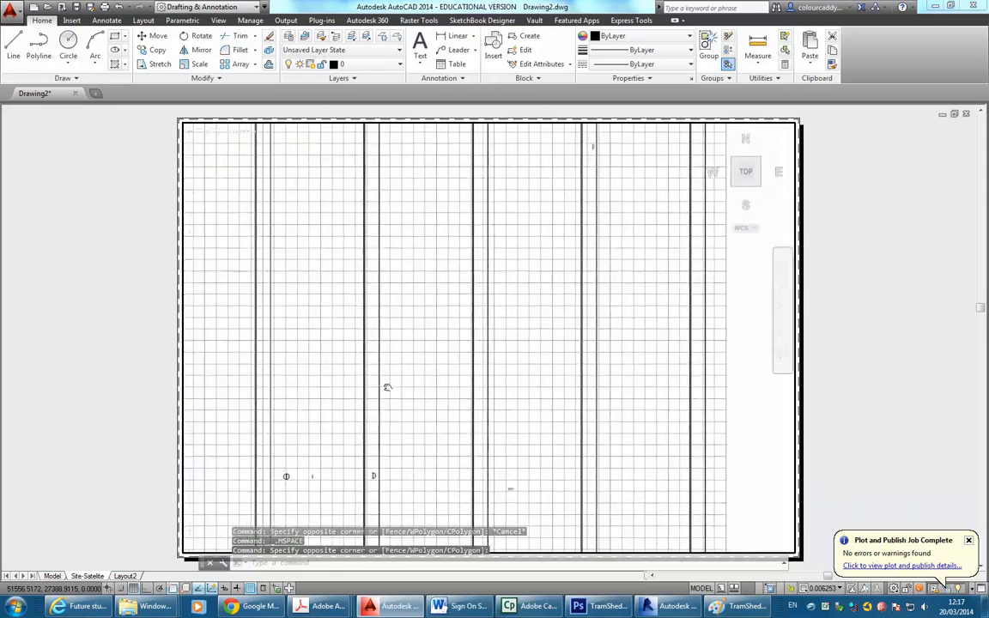
scroll(487, 353, down, 4)
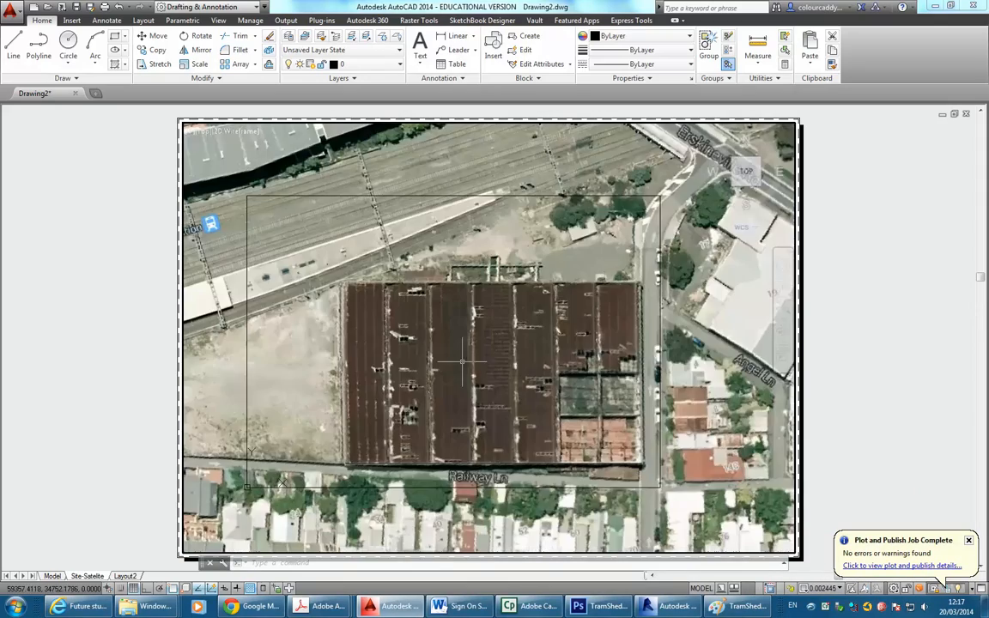
middle_drag(435, 397, 459, 401)
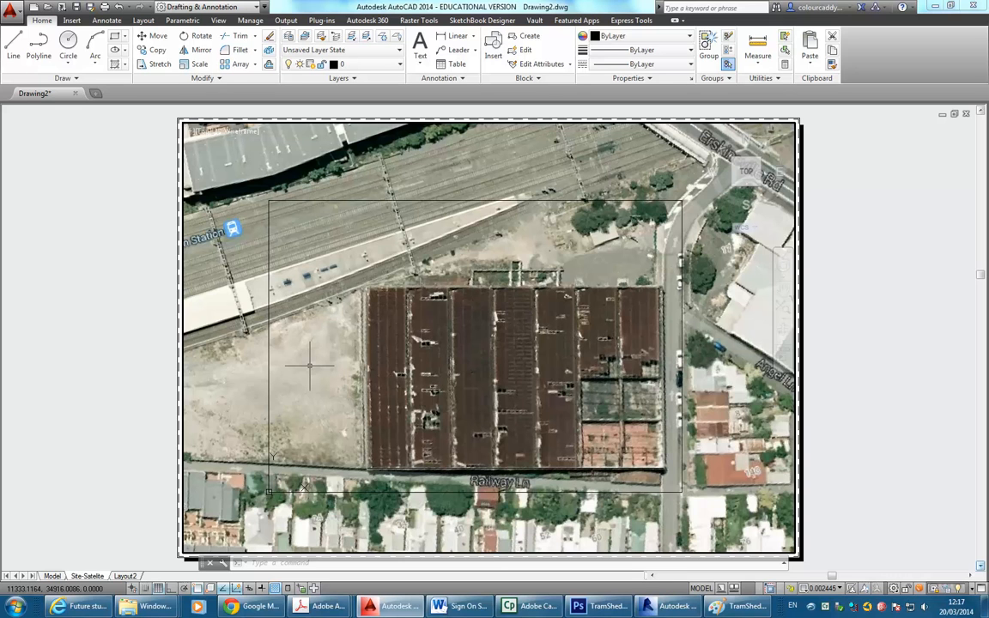
click(823, 589)
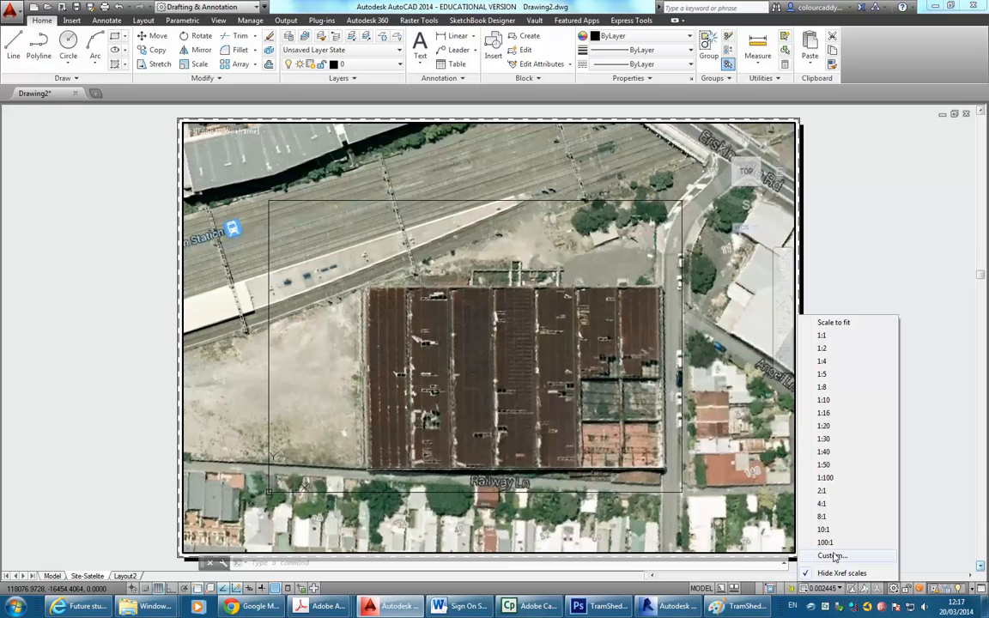
Add a custom 1:200 scale and move it to sit directly after 1:100.
click(832, 556)
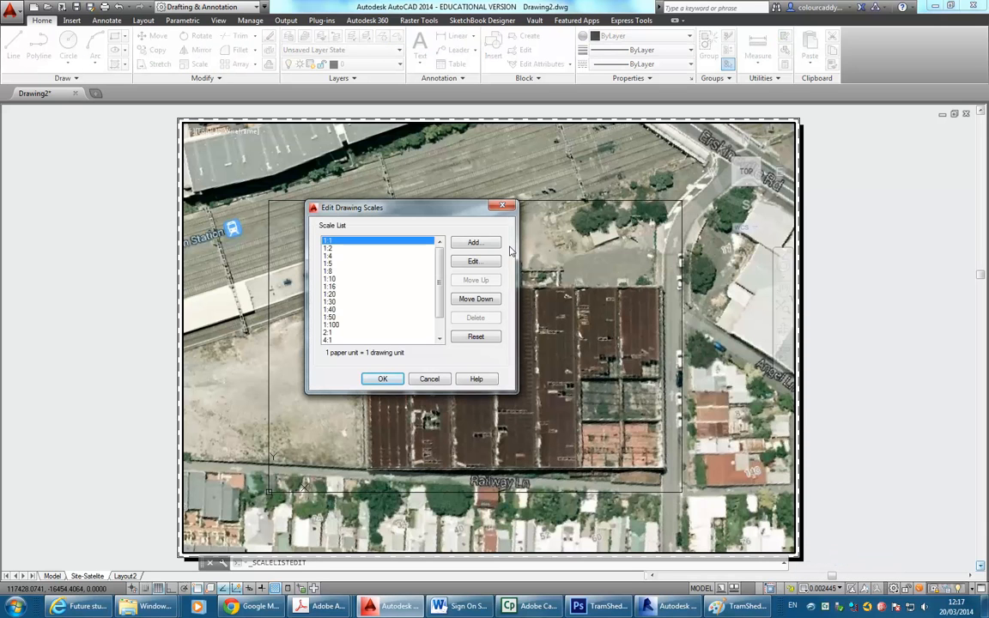
click(474, 243)
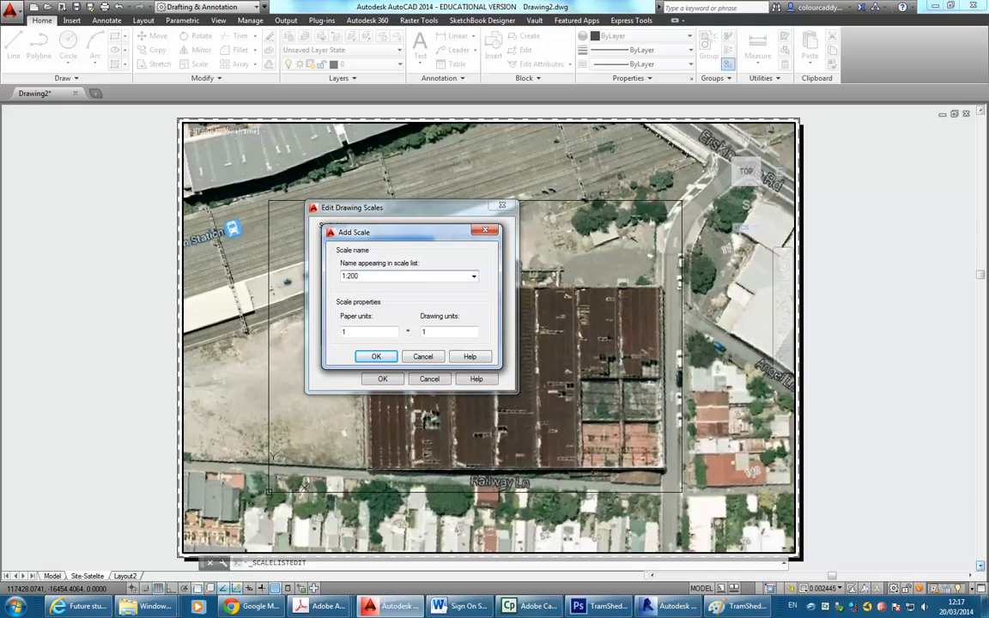
double_click(453, 332)
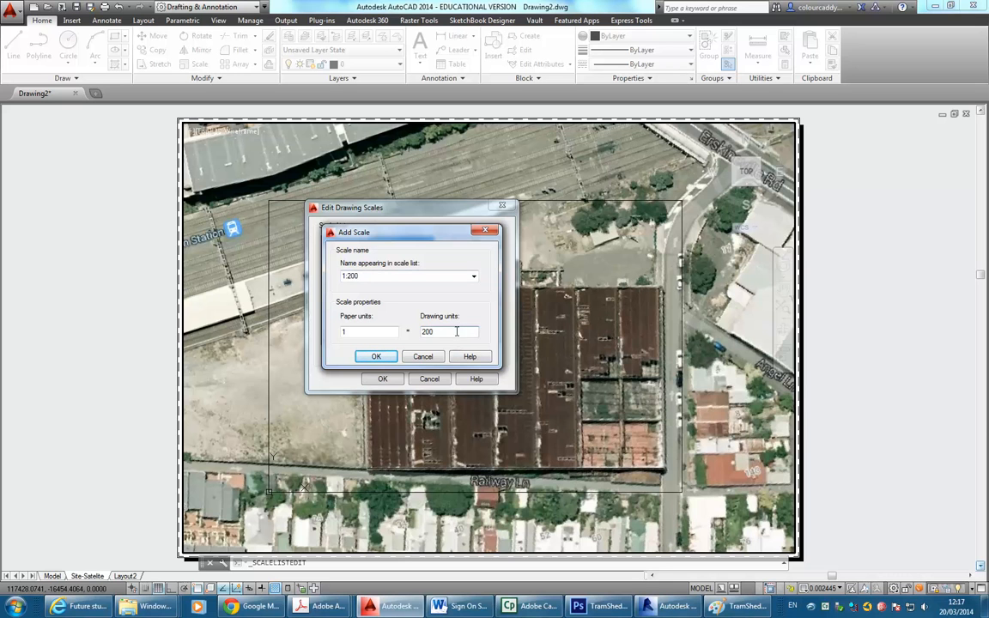
click(375, 357)
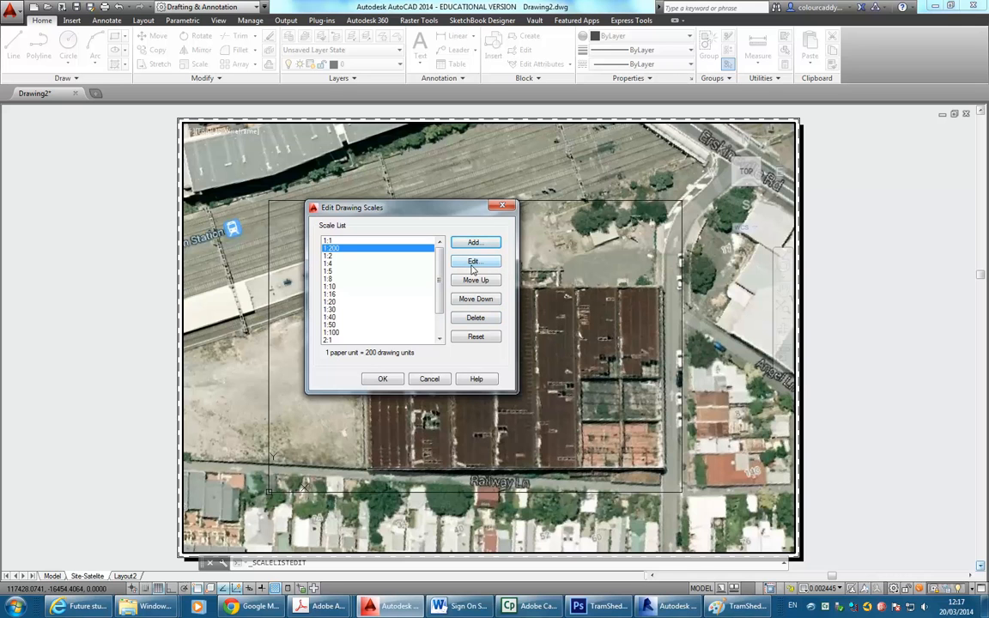
click(465, 302)
click(466, 302)
click(465, 302)
click(465, 302)
click(465, 302)
click(465, 302)
click(465, 303)
click(465, 302)
click(466, 302)
click(465, 303)
click(465, 303)
click(472, 281)
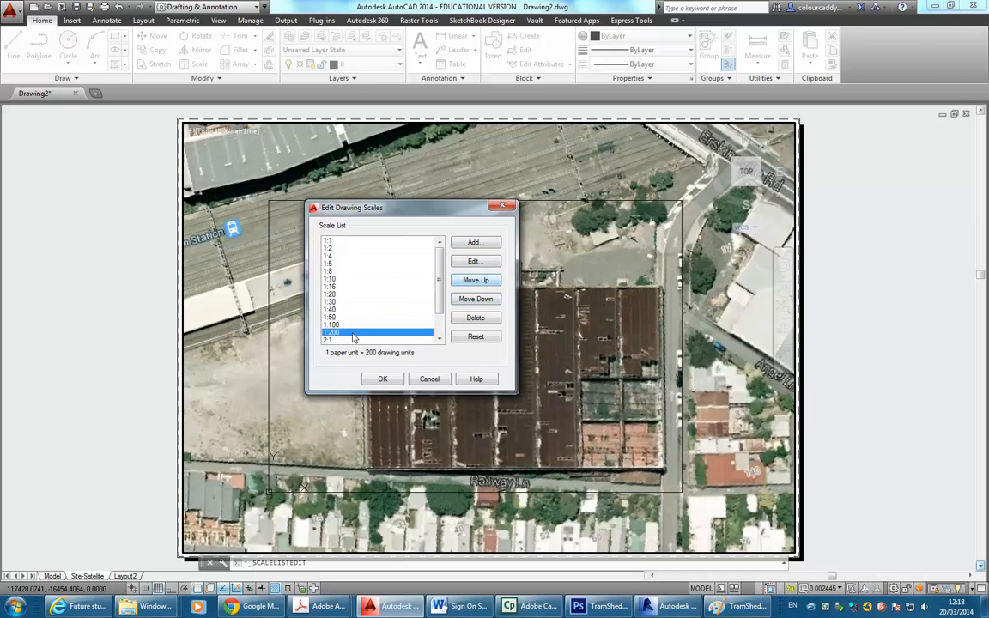
Add a custom 1:500 scale and save the scale list.
click(472, 245)
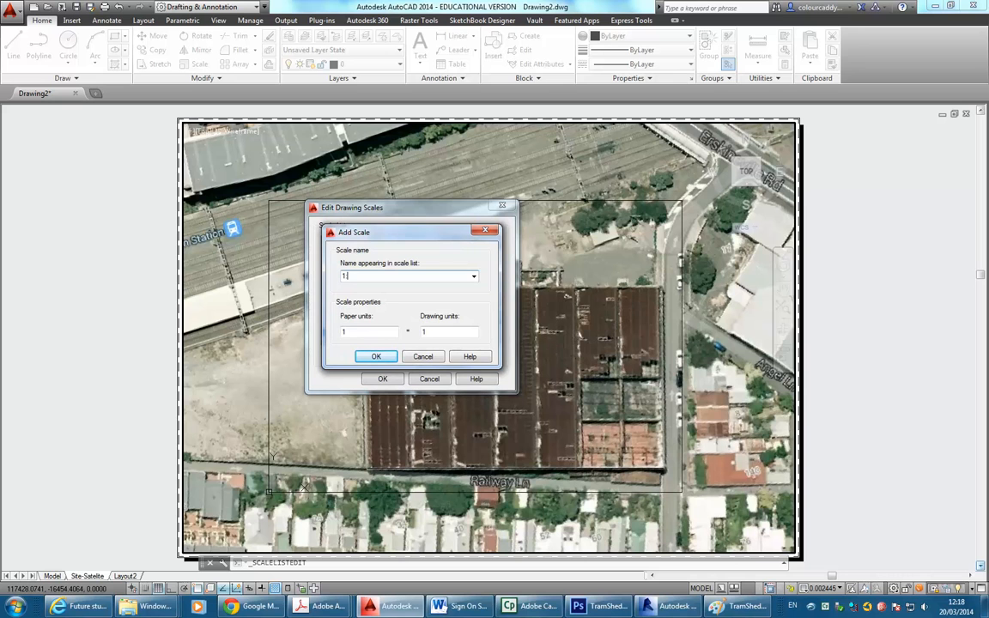
double_click(453, 332)
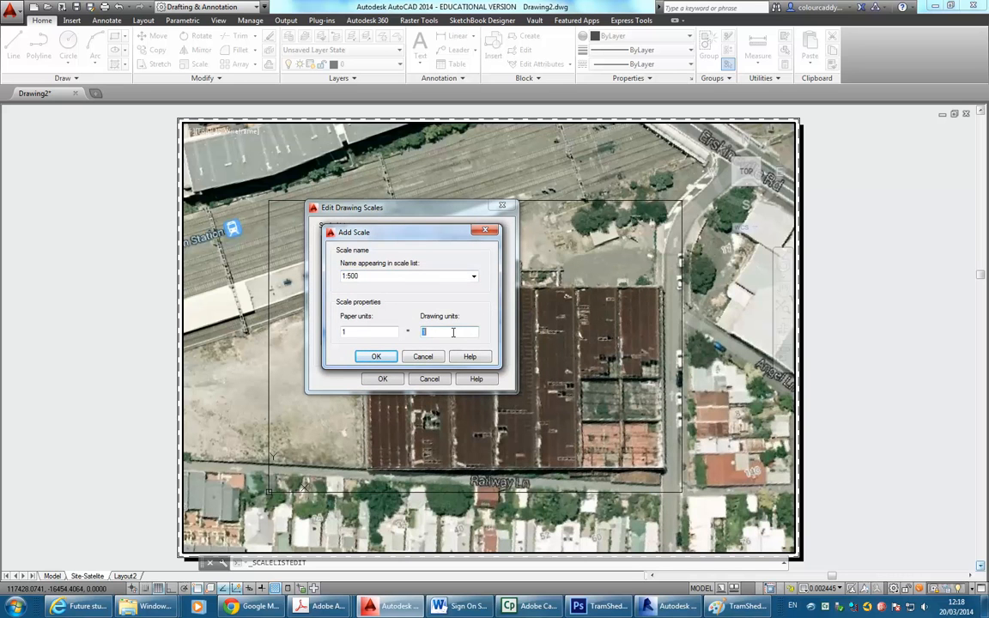
click(383, 355)
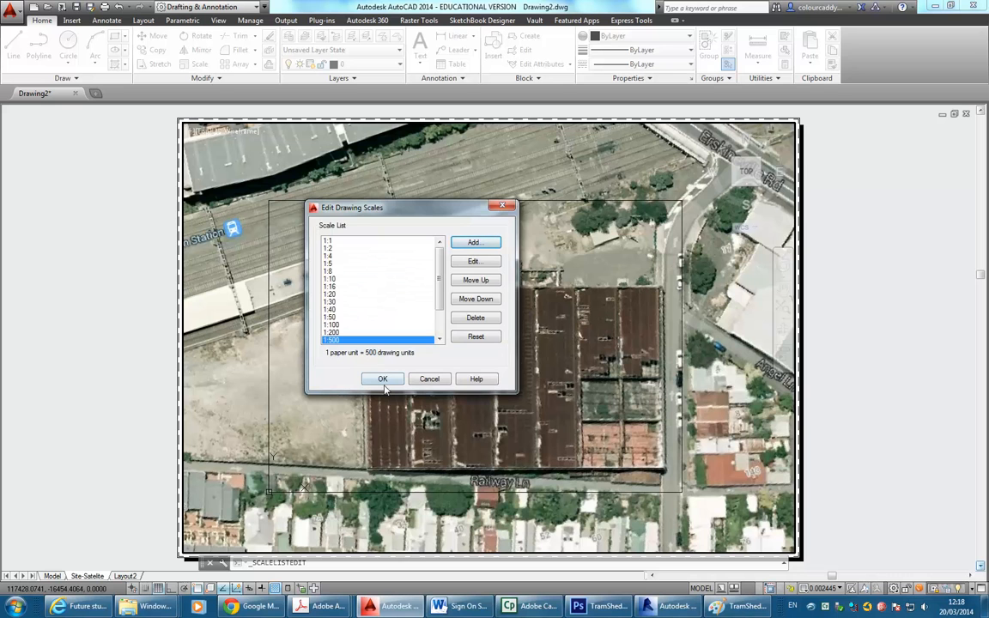
click(383, 380)
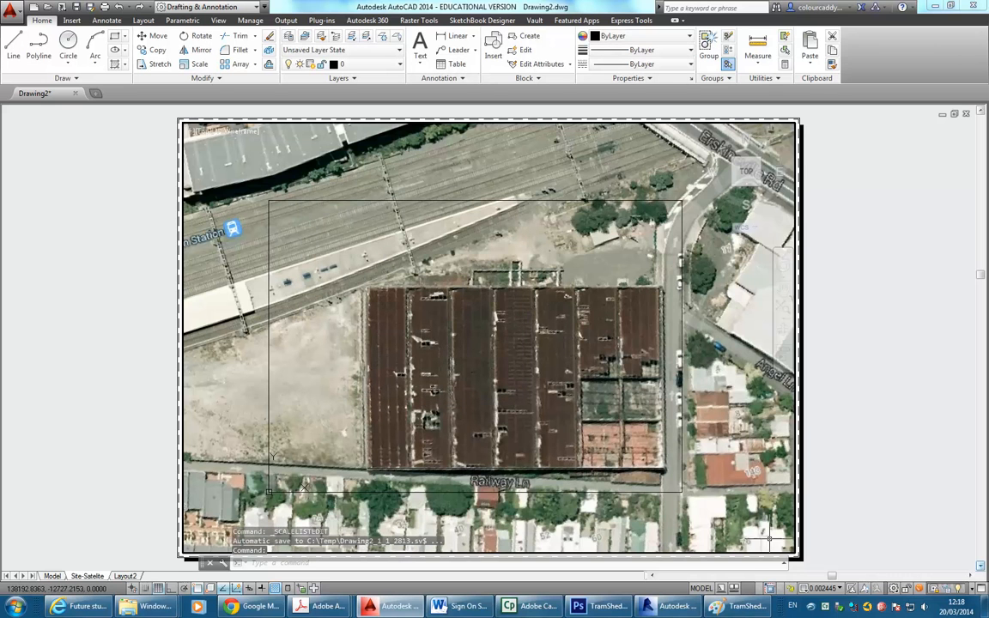
Set the viewport to 1:500 after trying 1:200, recentring the tram sheds and rail lines.
click(830, 588)
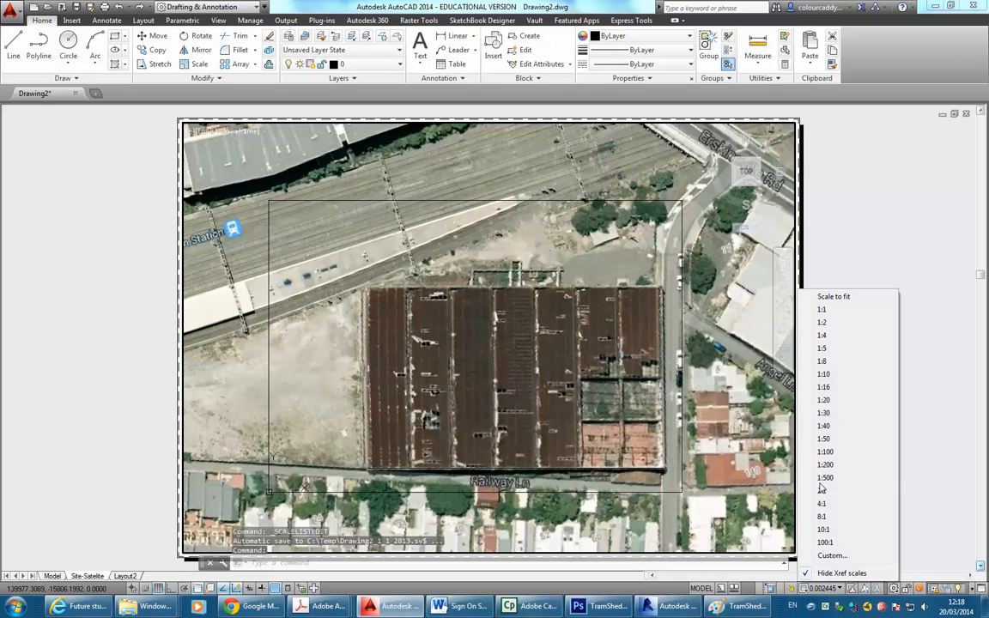
click(826, 465)
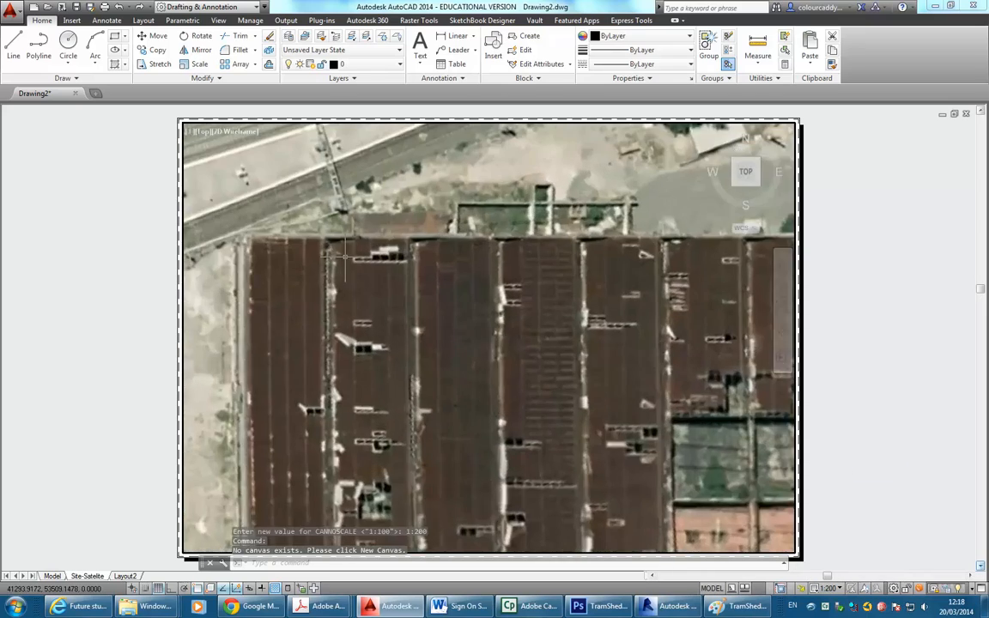
mouse_move(434, 365)
middle_down()
mouse_move(402, 305)
mouse_move(375, 314)
mouse_move(393, 302)
mouse_move(391, 290)
mouse_move(388, 301)
middle_up()
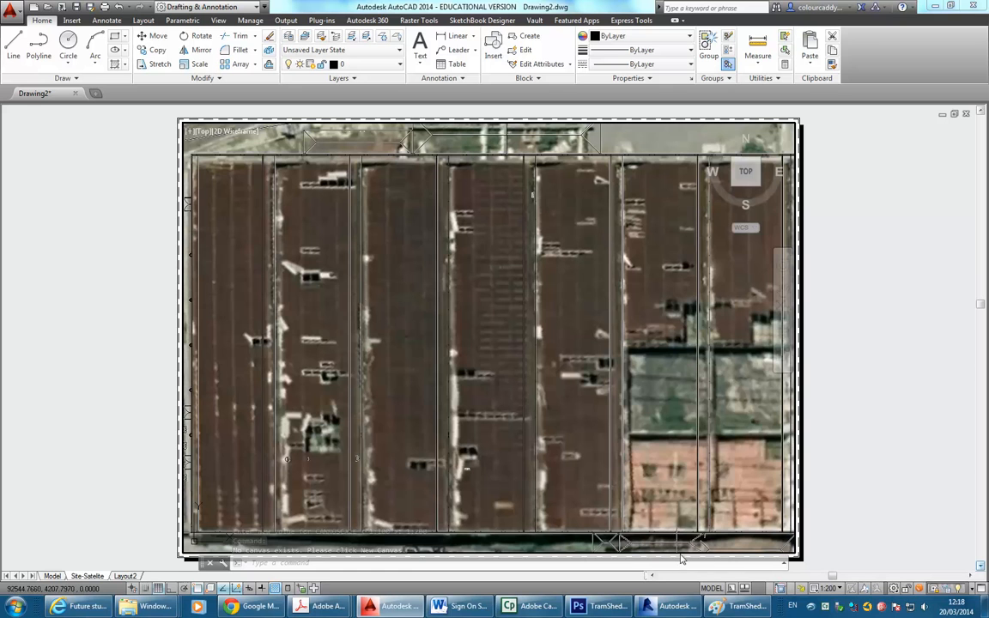
click(827, 588)
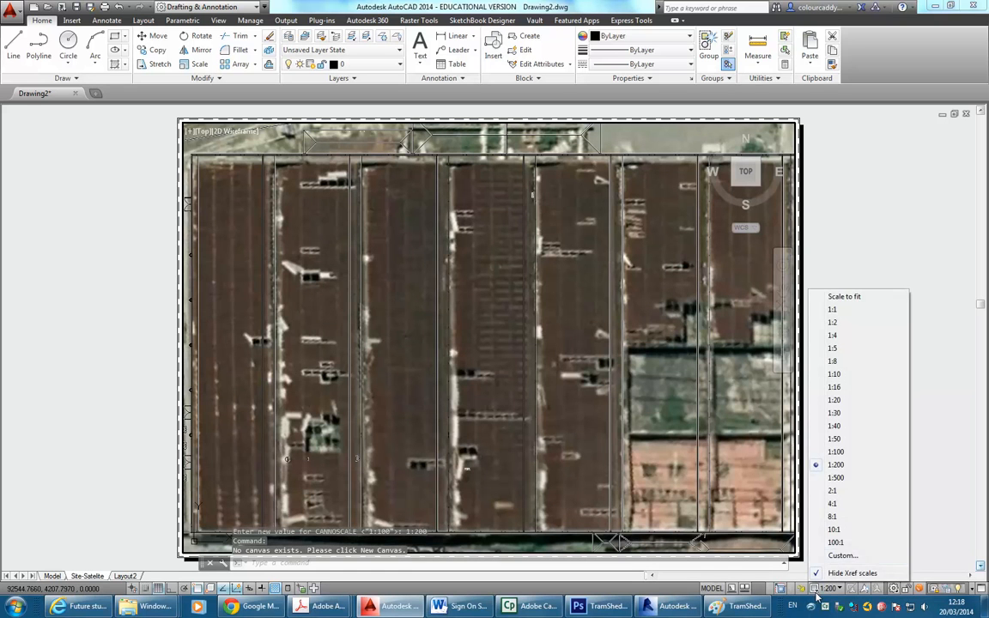
click(845, 483)
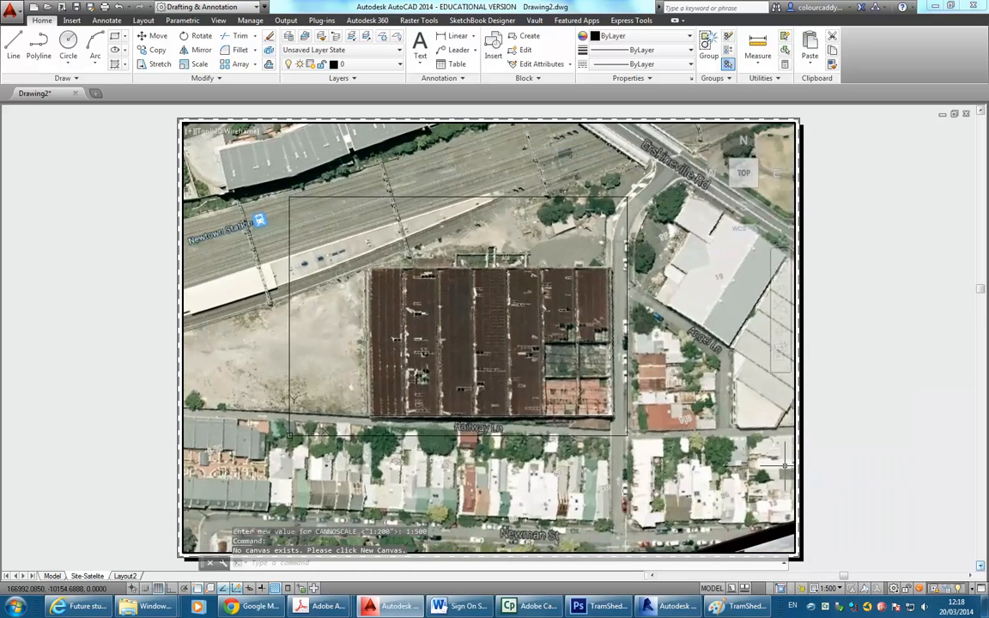
middle_drag(395, 316, 462, 347)
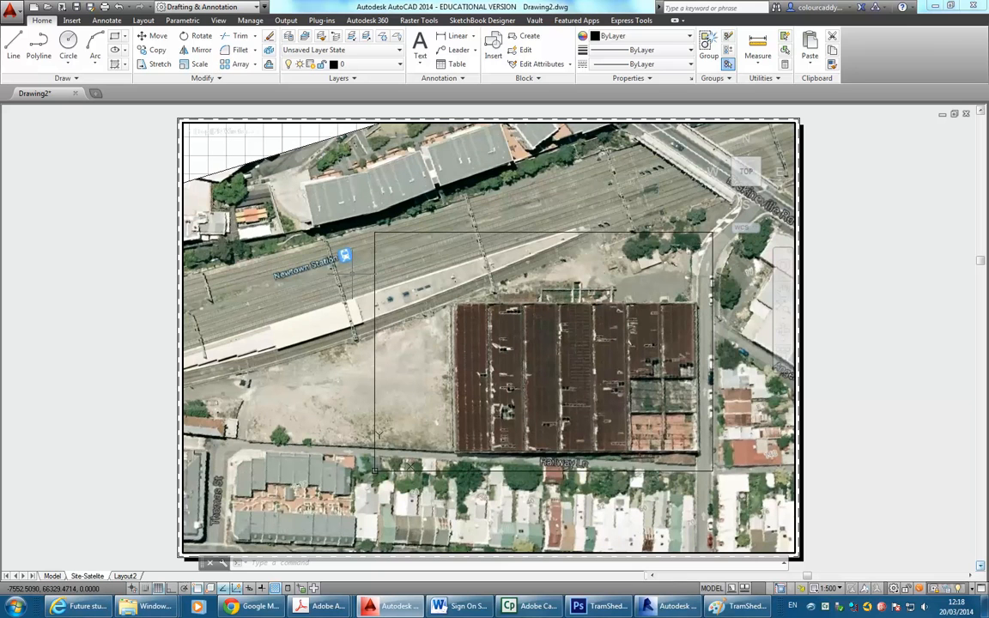
middle_drag(324, 243, 370, 267)
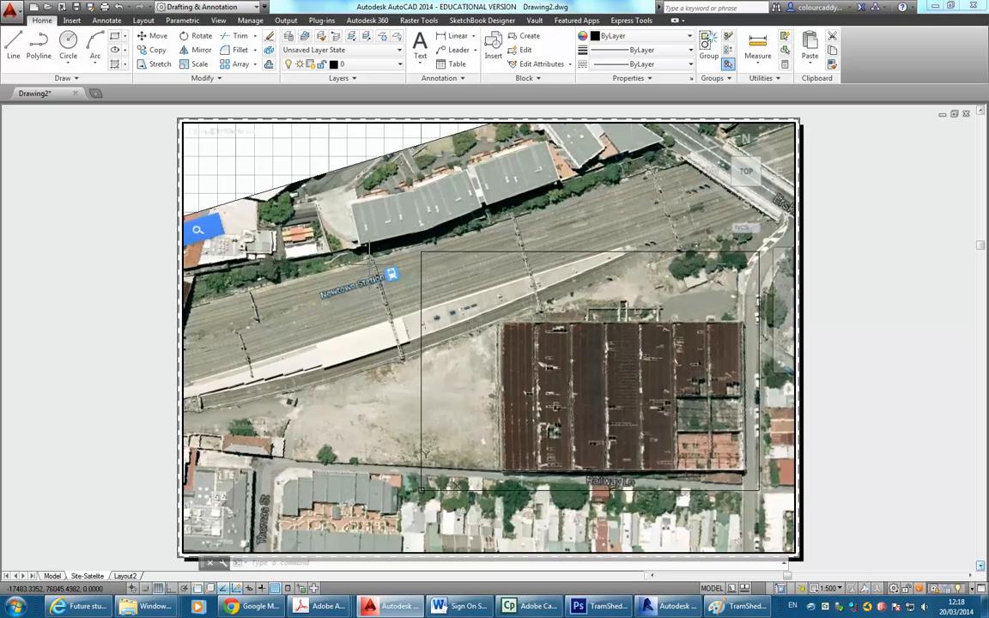
mouse_move(493, 369)
middle_down()
mouse_move(504, 369)
mouse_move(484, 352)
middle_up()
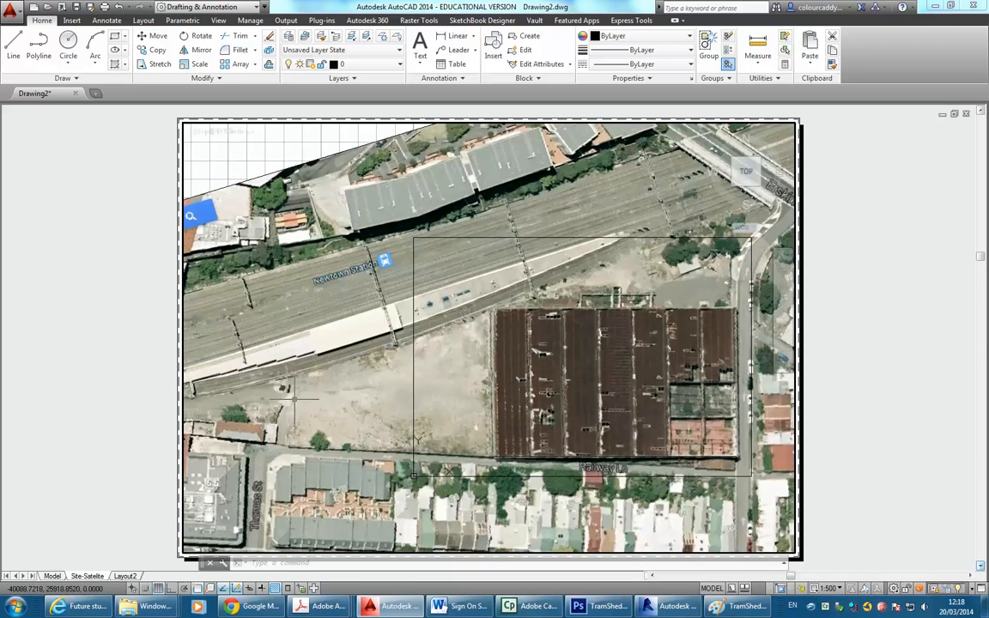
double_click(120, 387)
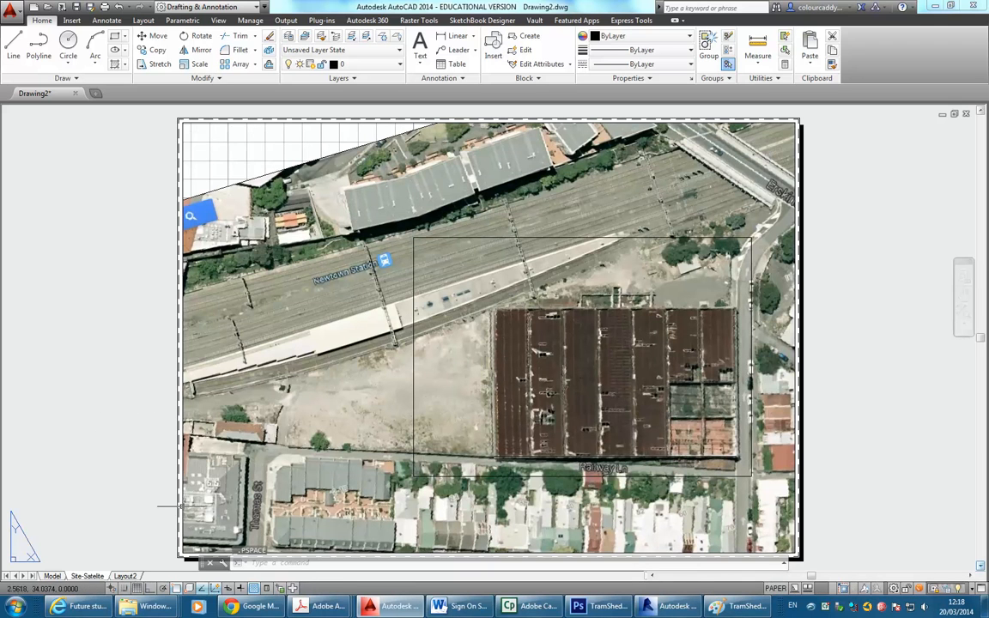
Pull the viewport's corner grips inward so its frame hugs the aerial image, leaving space above.
click(182, 506)
click(183, 552)
click(221, 505)
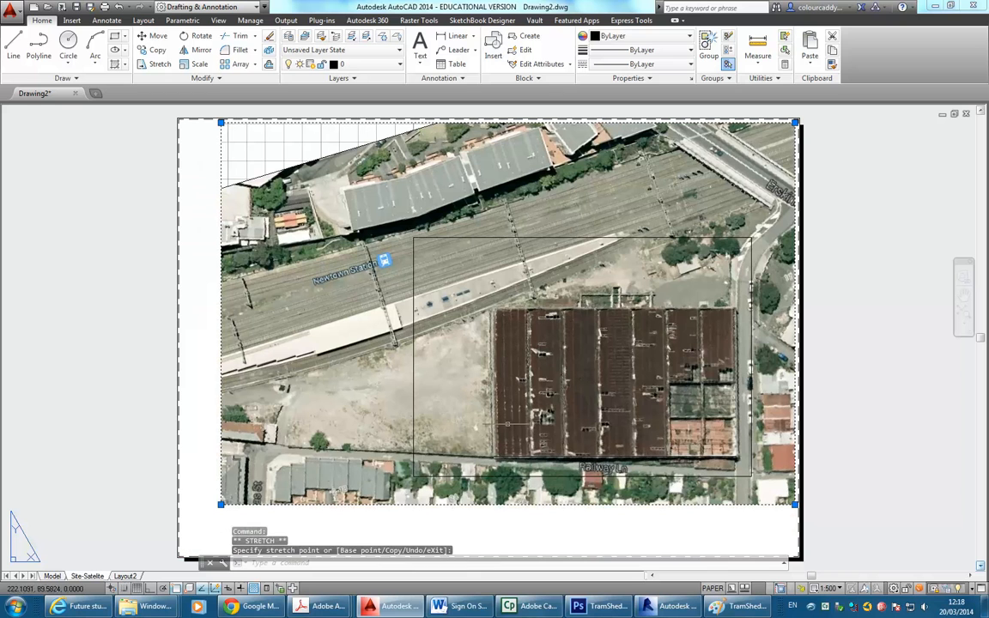
click(795, 123)
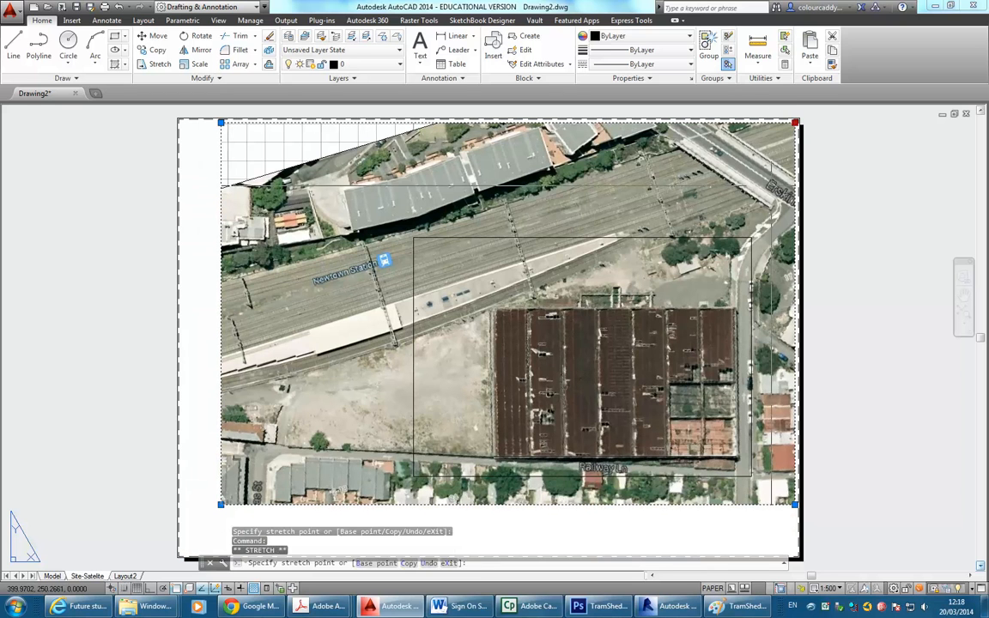
click(772, 184)
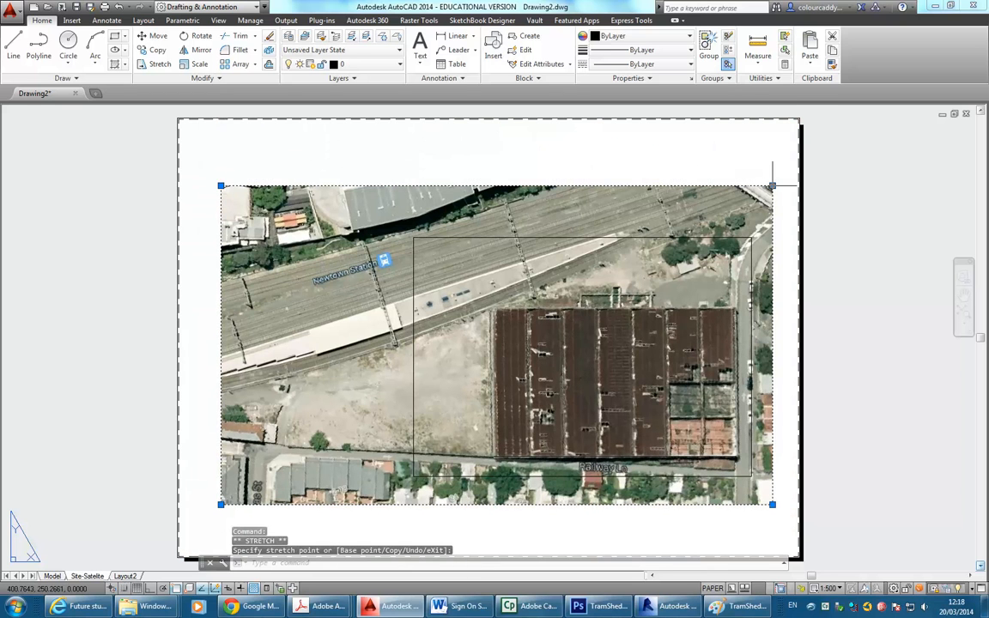
click(221, 185)
click(191, 184)
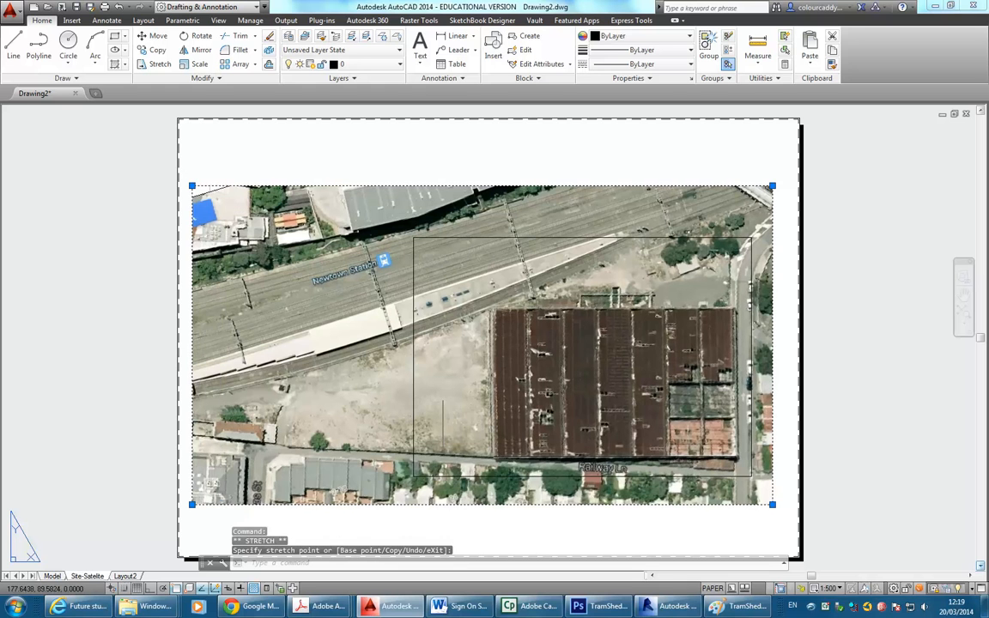
double_click(330, 365)
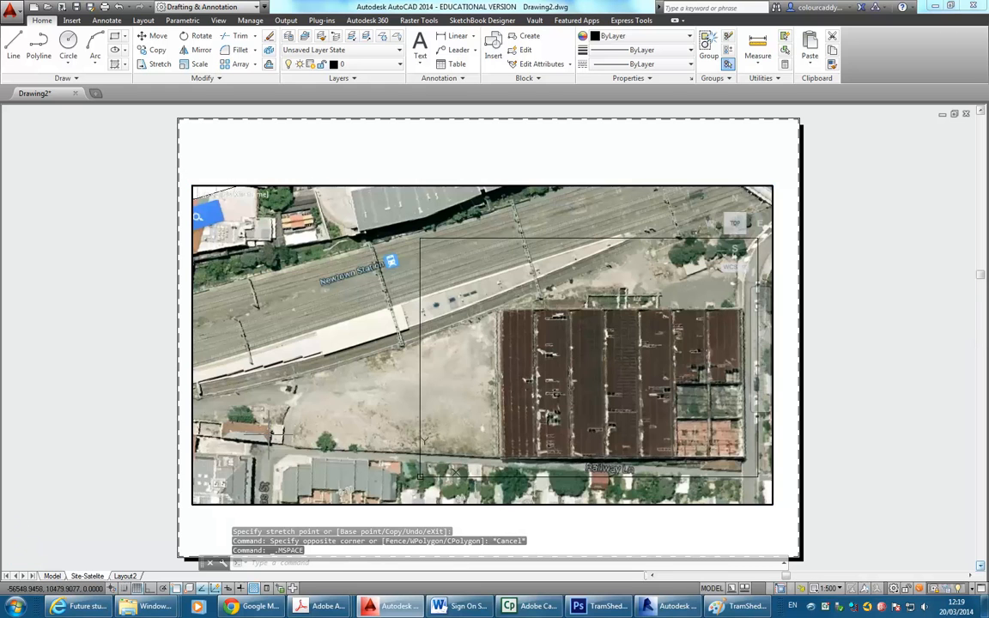
double_click(121, 338)
Make a copy of the Site-Satelite layout placed before Layout2.
right_click(90, 577)
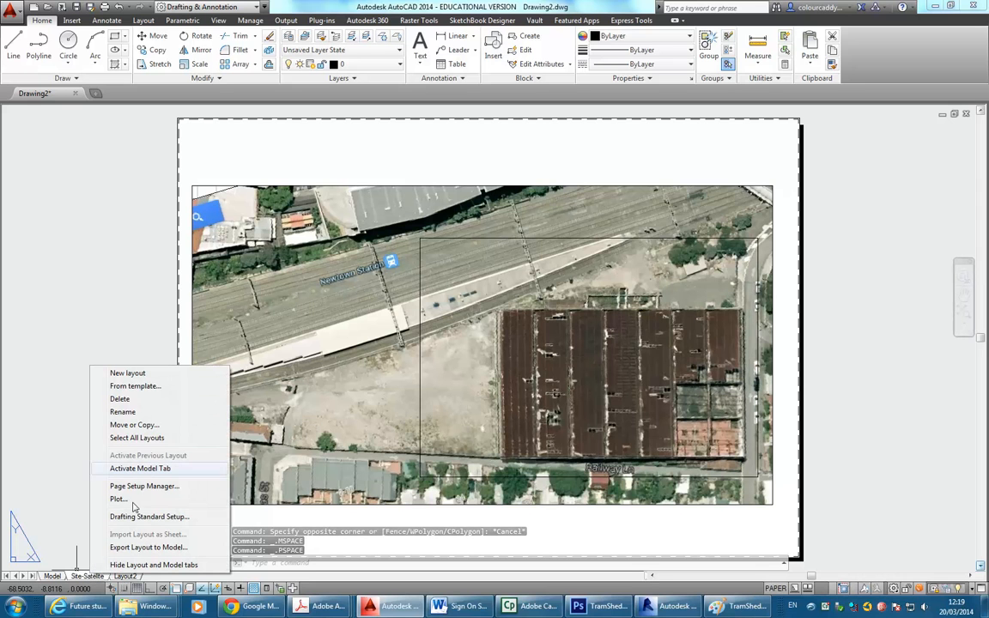
click(134, 425)
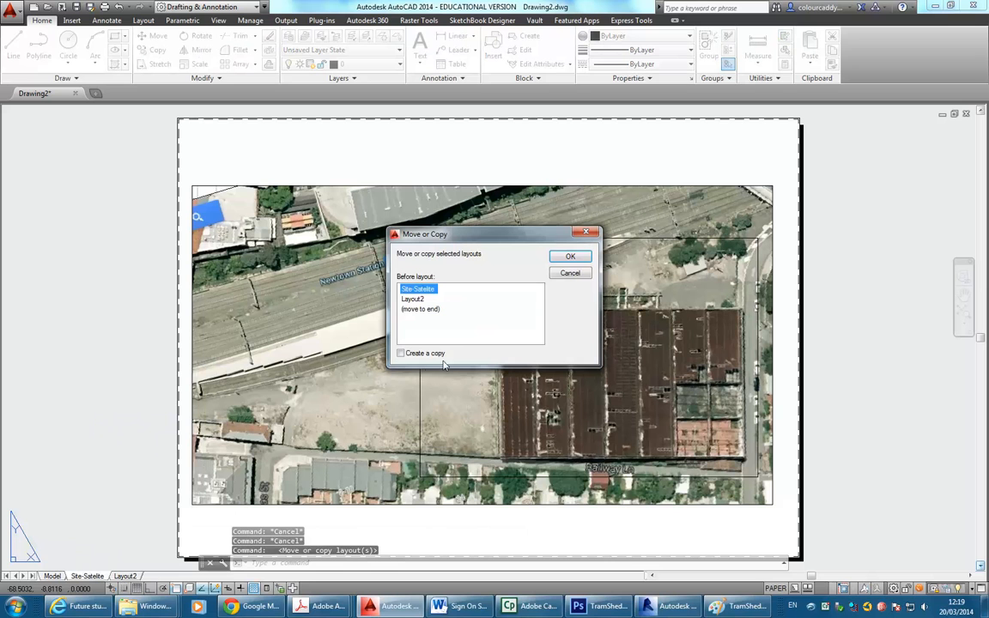
click(401, 354)
click(414, 299)
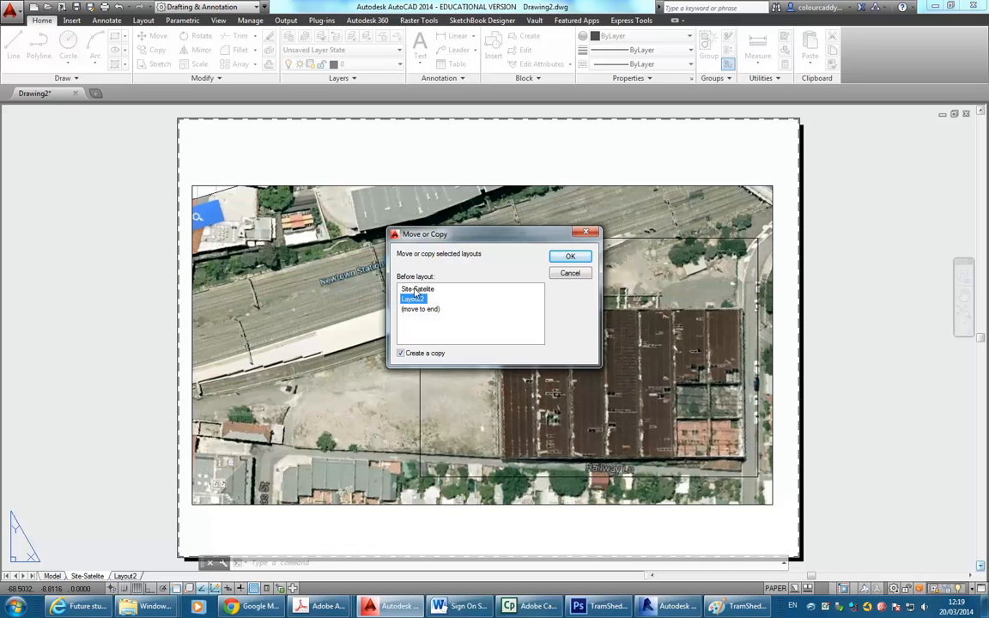
click(570, 257)
Rename the copied layout to 'Site-Linework', switch to it and activate its viewport.
right_click(133, 576)
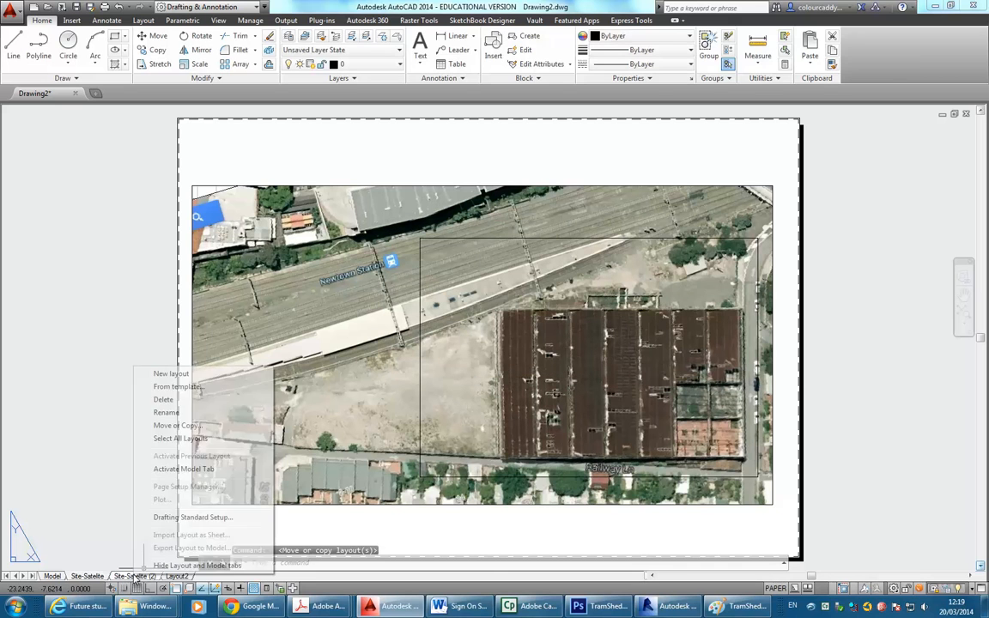
click(166, 413)
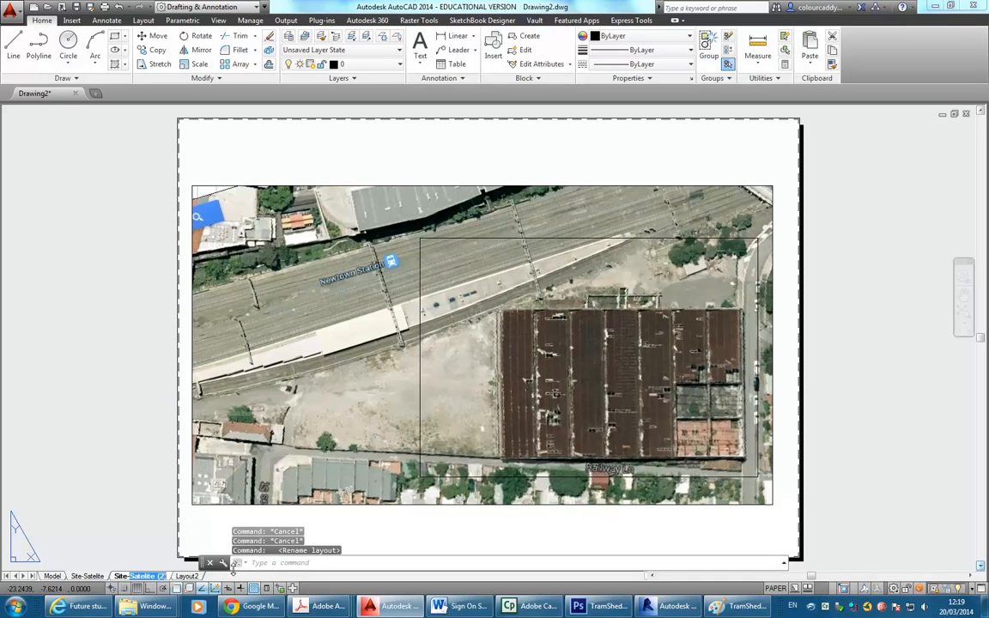
text(Linework)
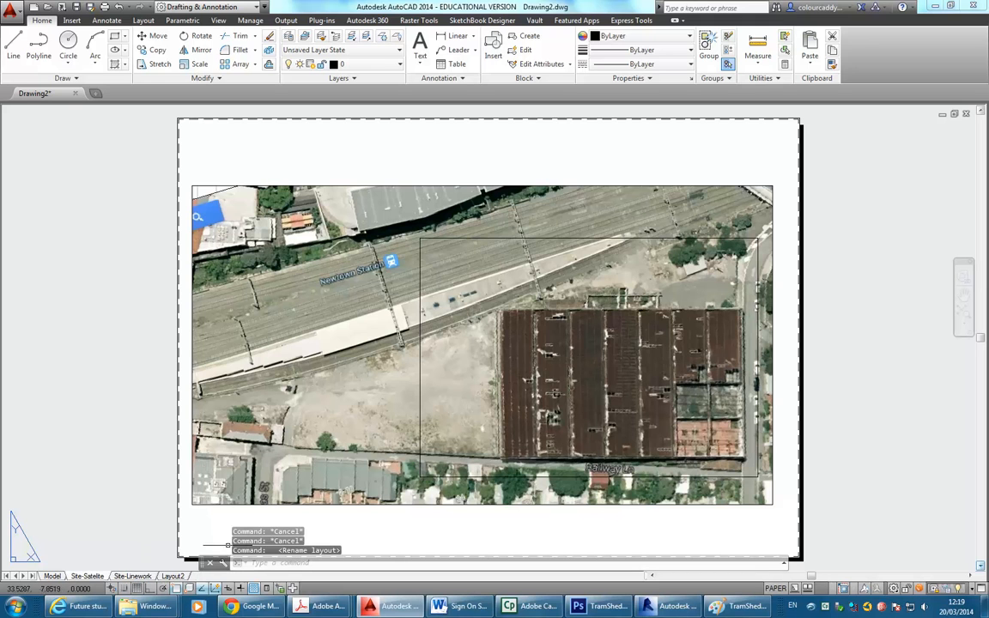
click(133, 576)
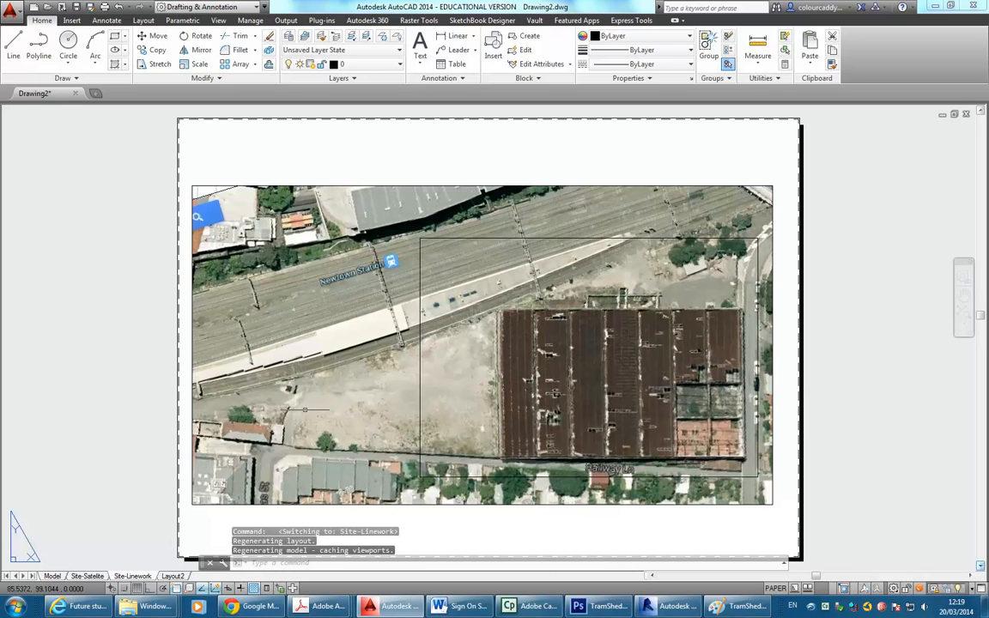
double_click(386, 329)
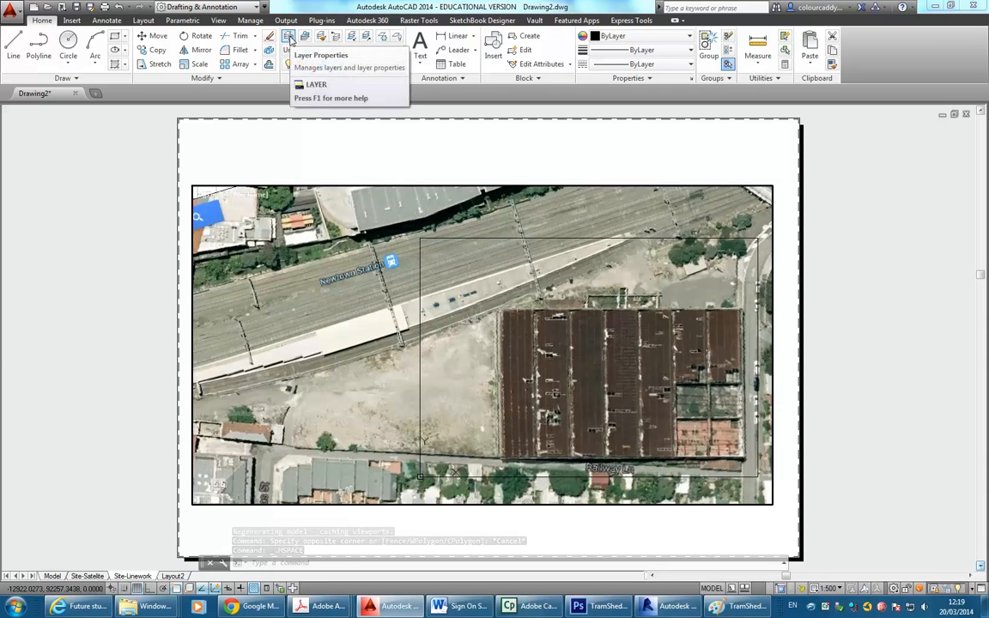
Create new layers named Image, PDF, Boundary and Anno_Text.
click(289, 39)
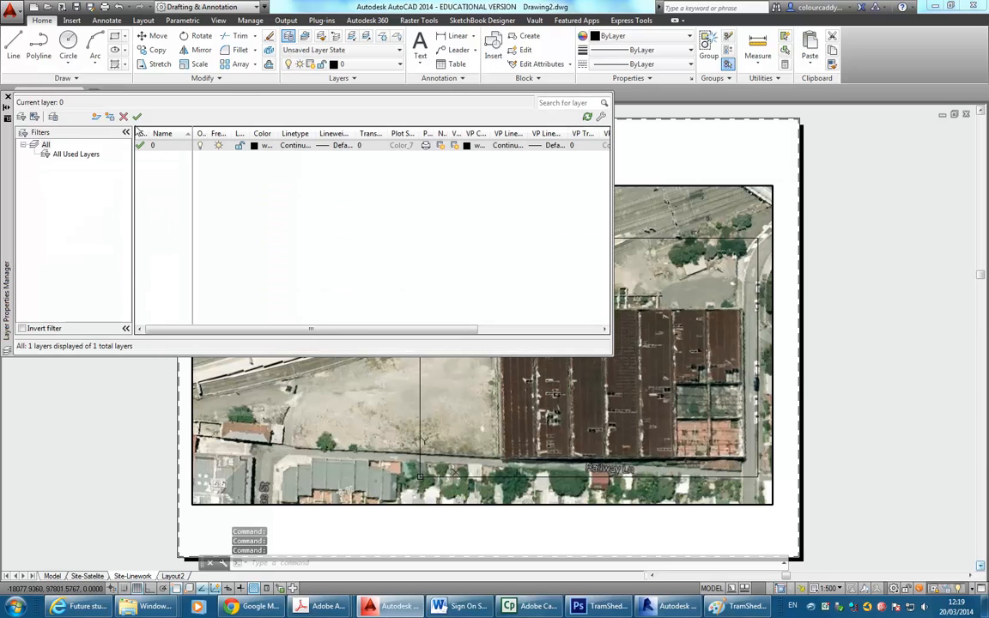
click(96, 117)
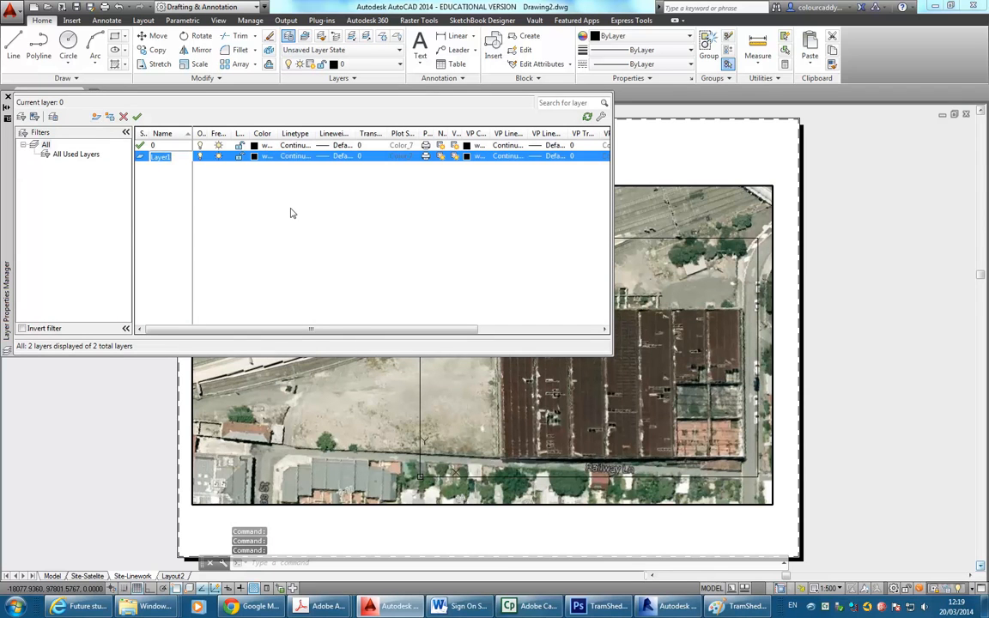
text(Image)
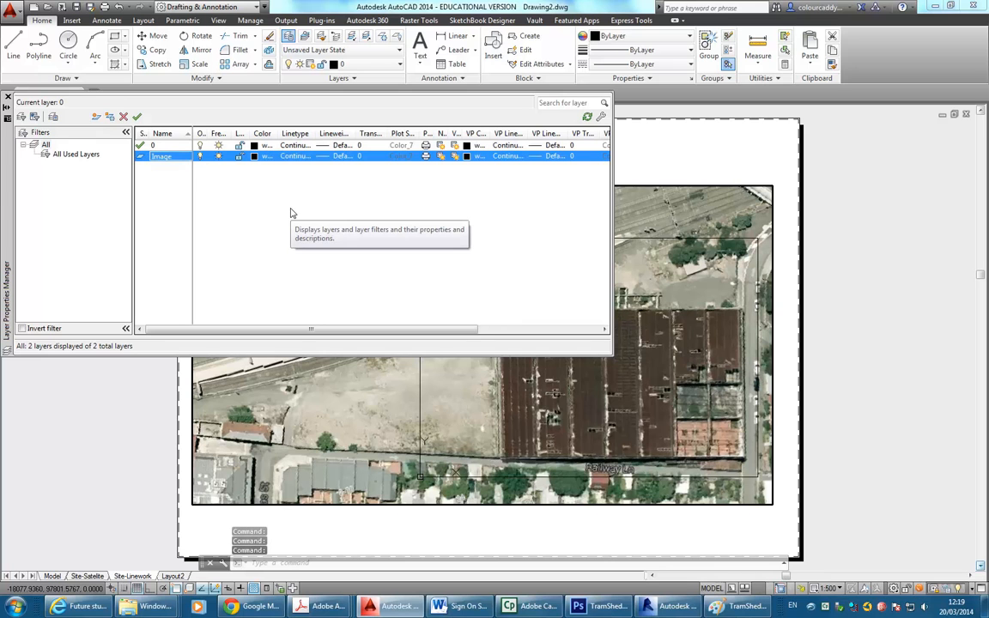
click(96, 117)
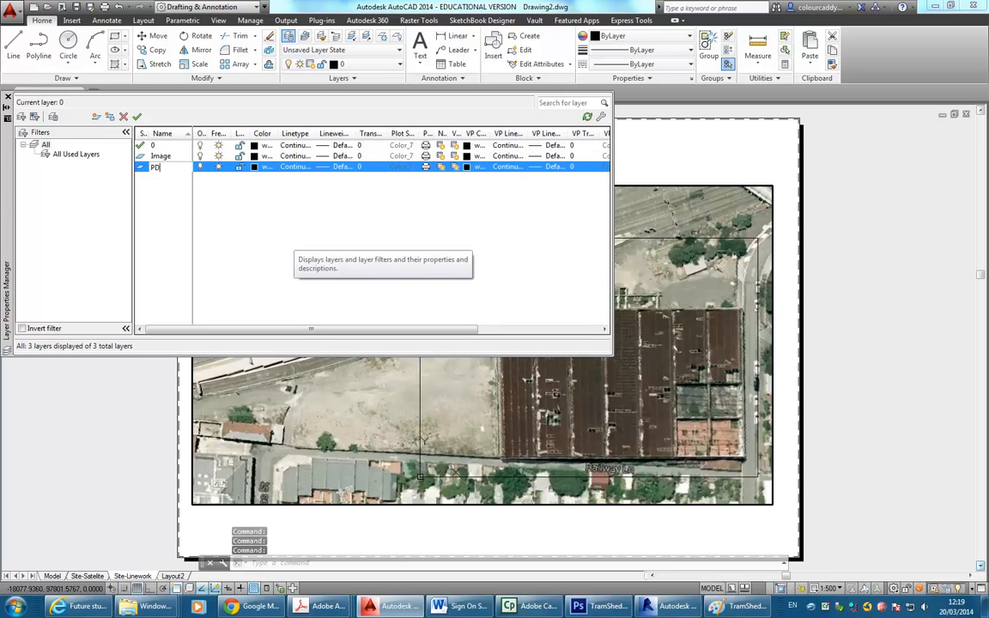
key(Return)
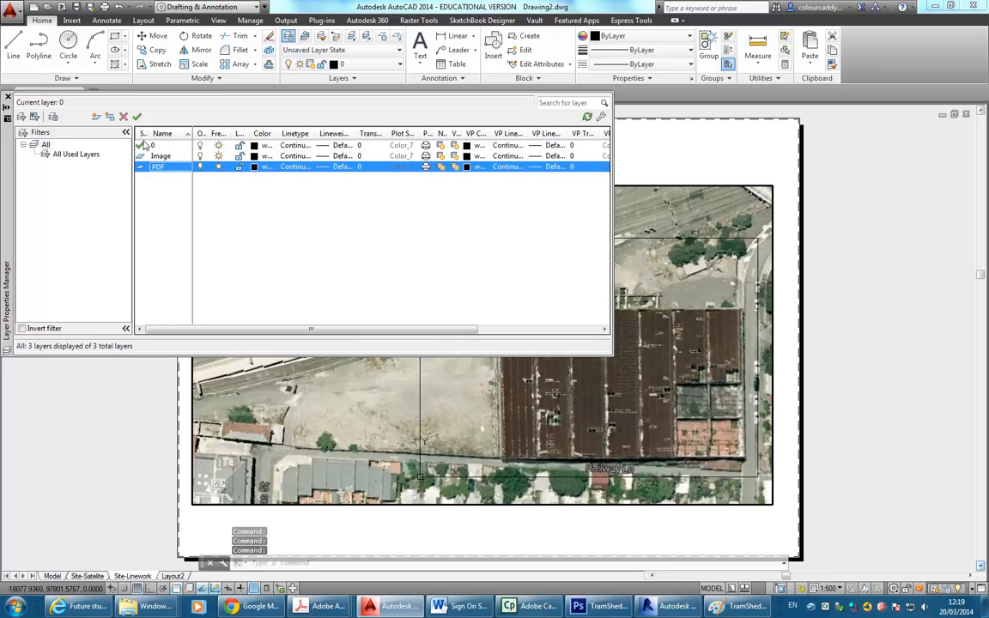
click(96, 117)
text(Bounda)
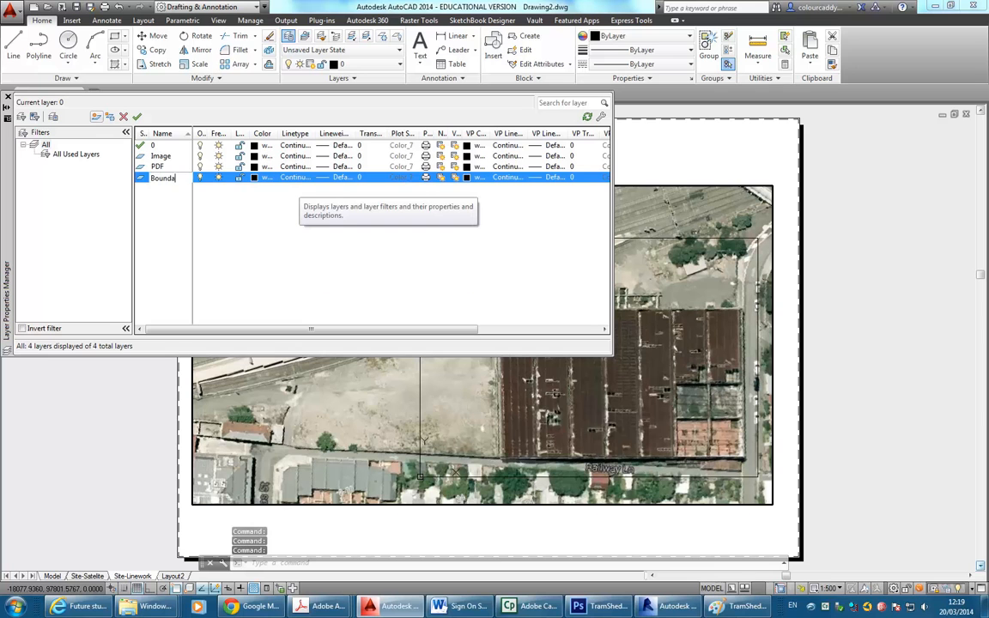
text(ry)
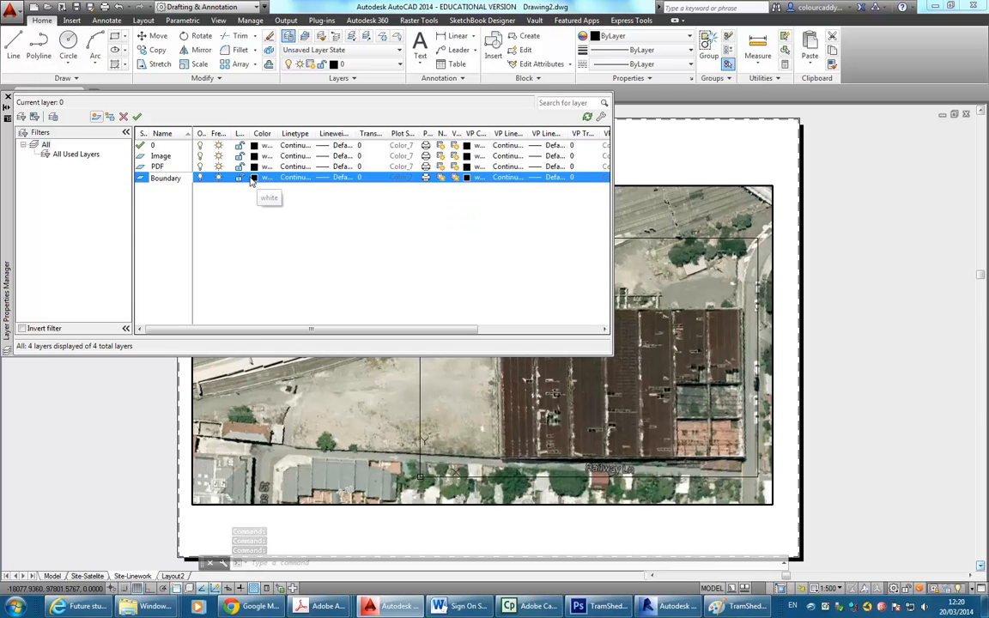
click(96, 117)
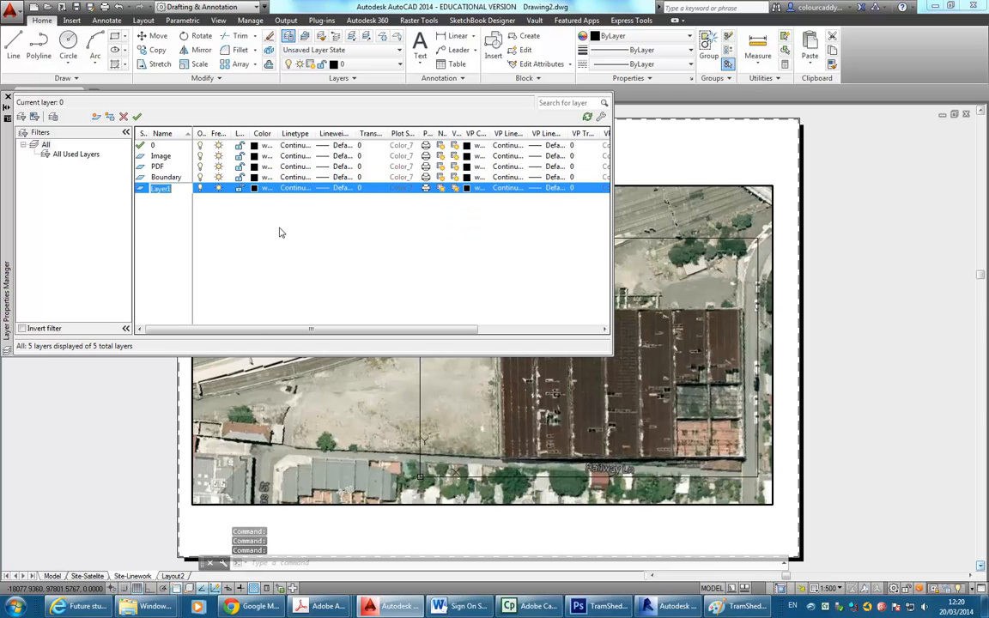
text(Anno_Text)
key(Return)
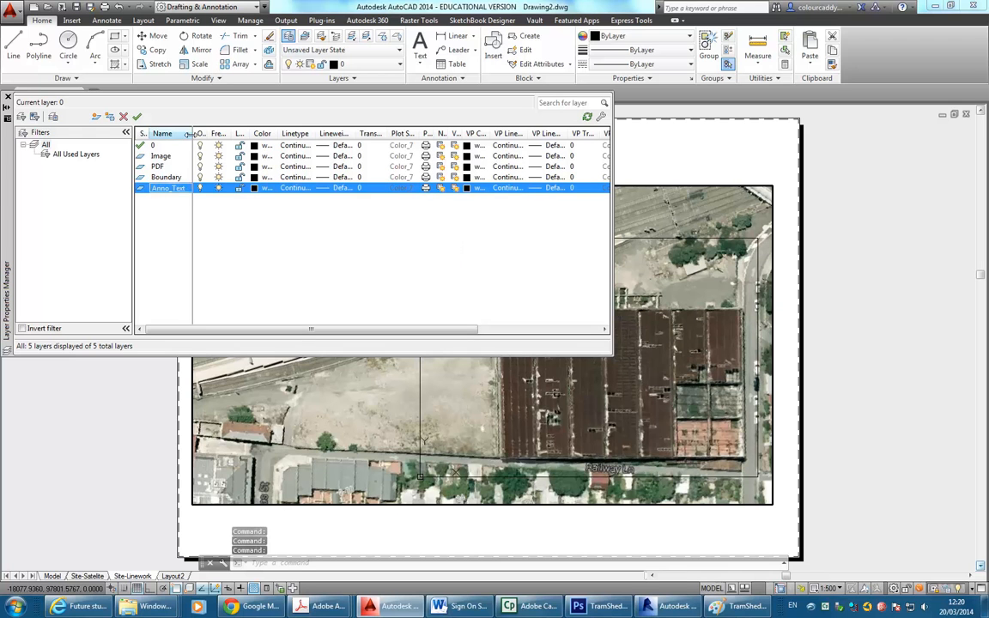
drag(193, 133, 221, 133)
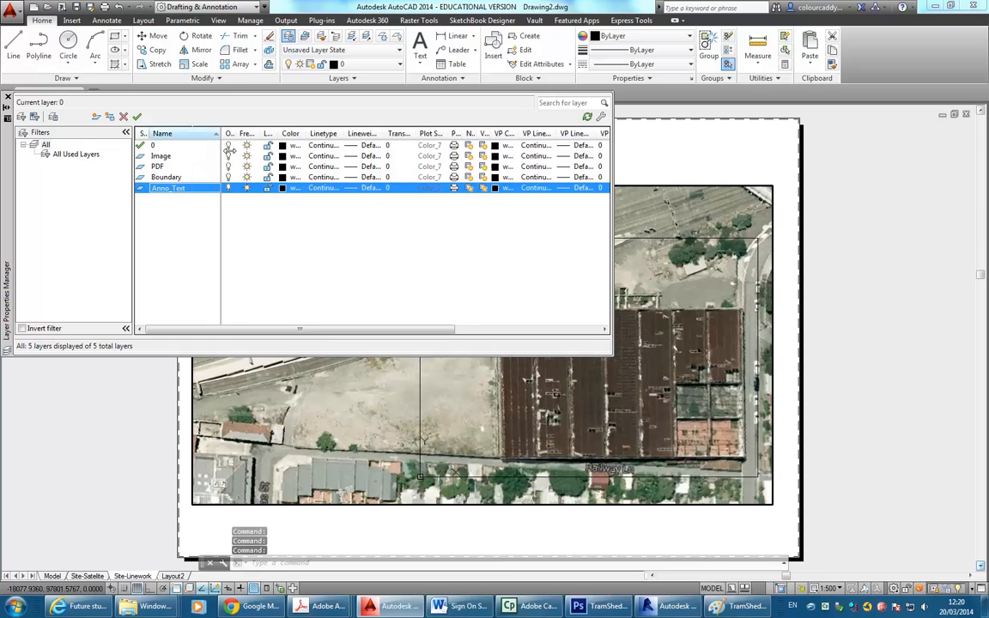
Colour the Boundary layer green, the PDF layer 181 and the Image layer 30.
click(294, 177)
click(233, 256)
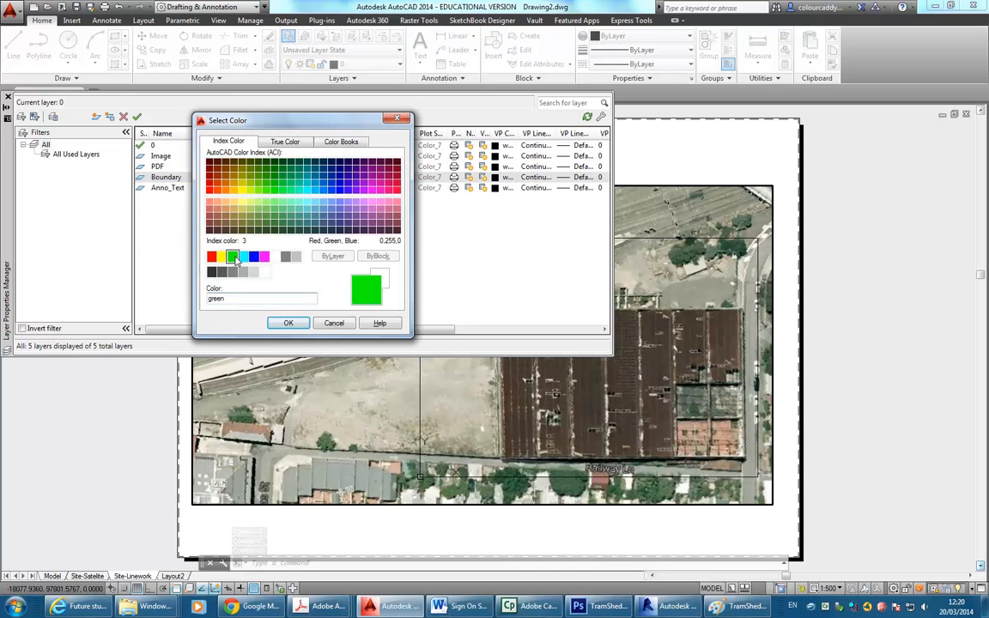
click(288, 322)
click(159, 166)
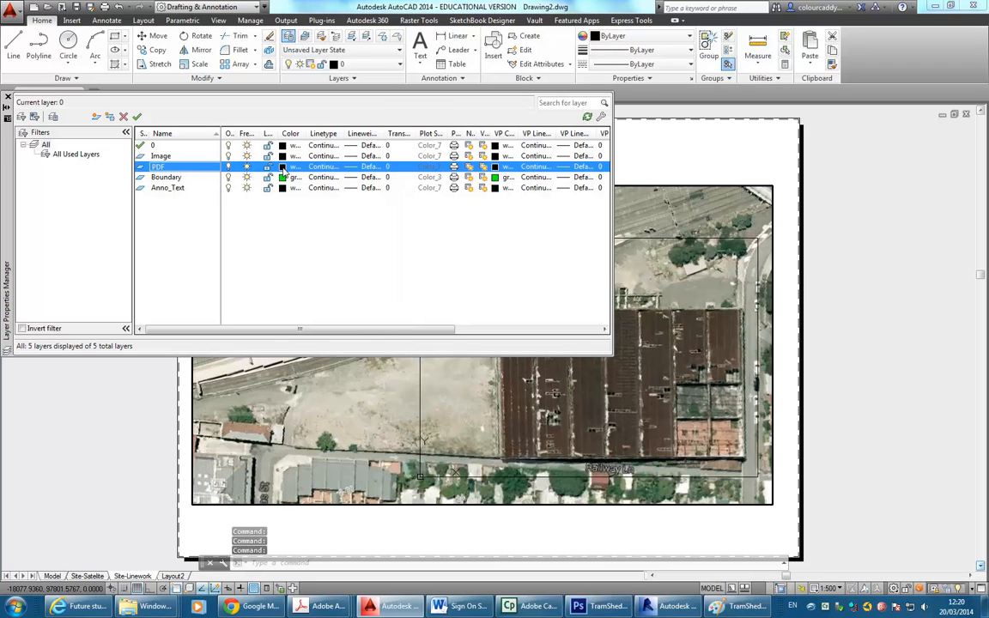
click(282, 166)
click(348, 201)
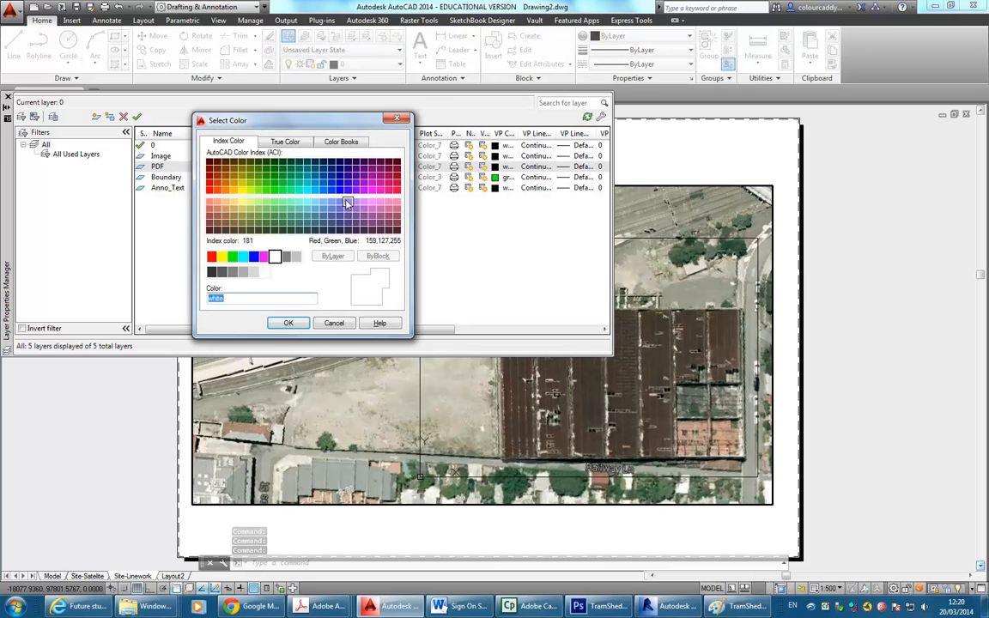
click(289, 323)
click(275, 156)
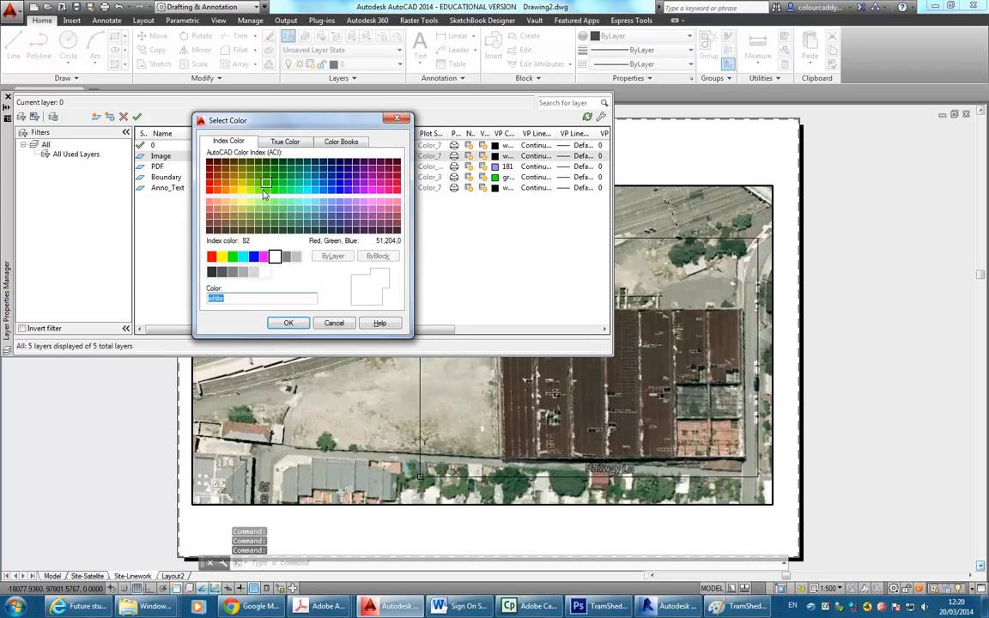
click(258, 190)
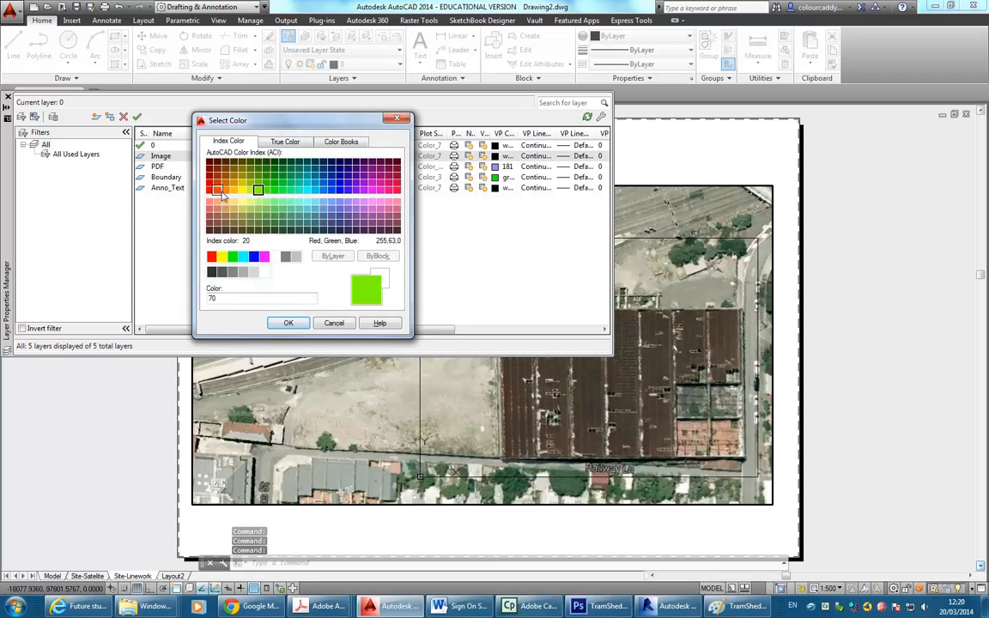
click(218, 190)
click(287, 323)
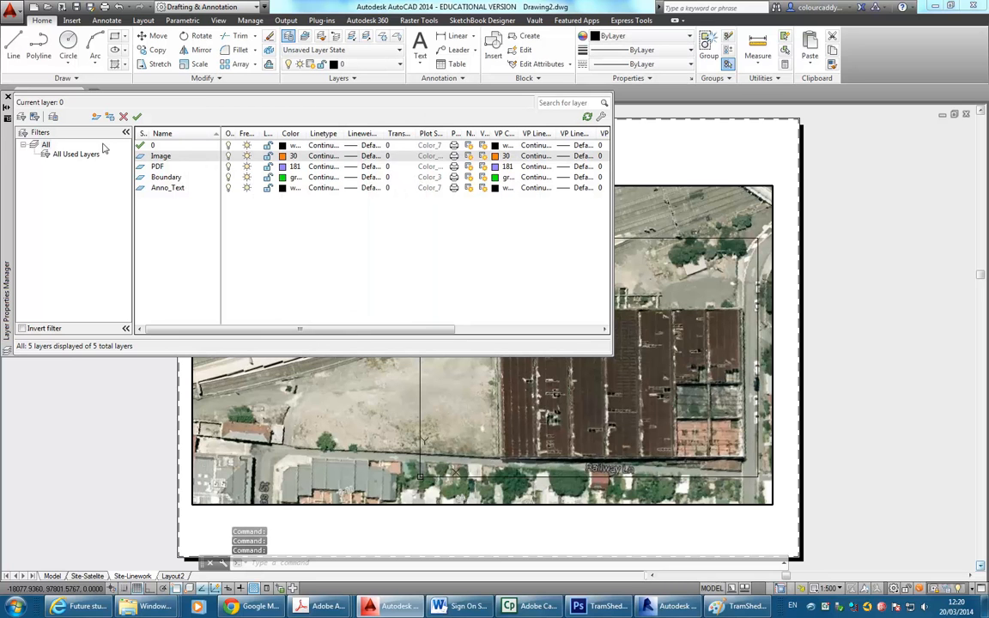
click(7, 96)
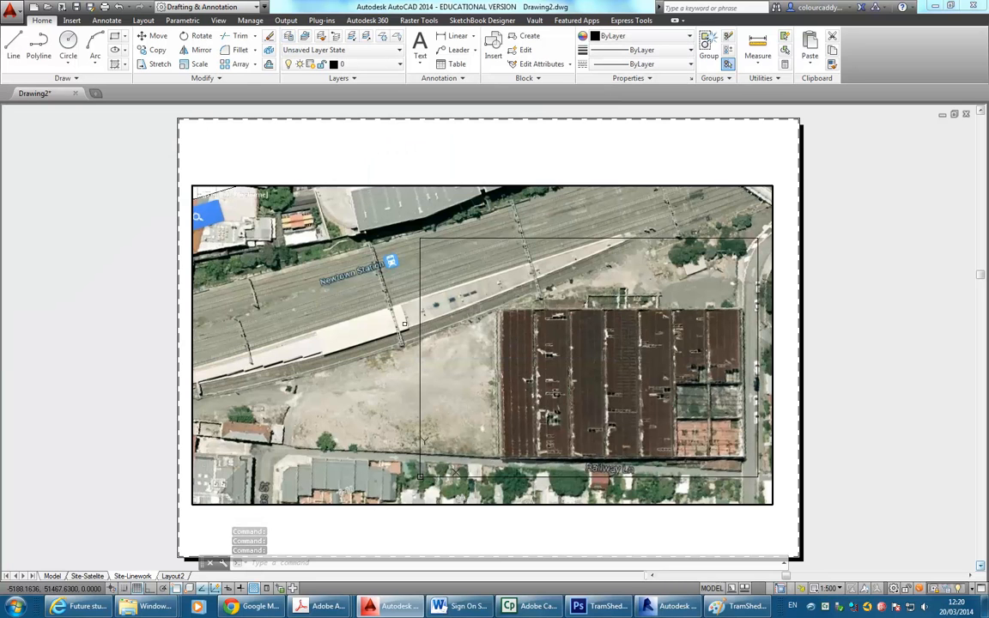
Move the PDF underlay in the viewport onto the PDF layer.
click(420, 306)
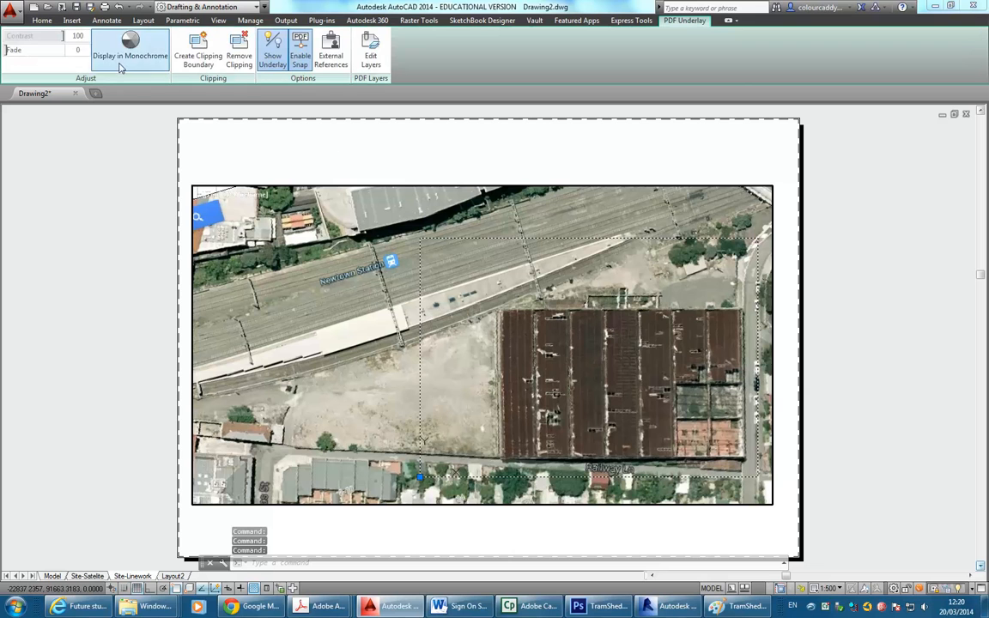
click(41, 19)
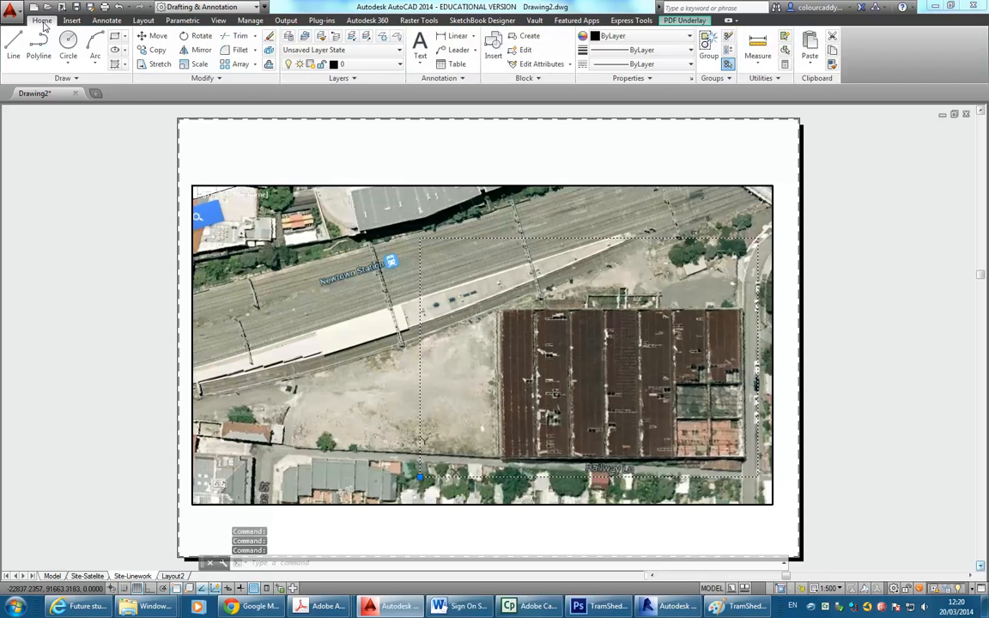
click(352, 64)
click(352, 135)
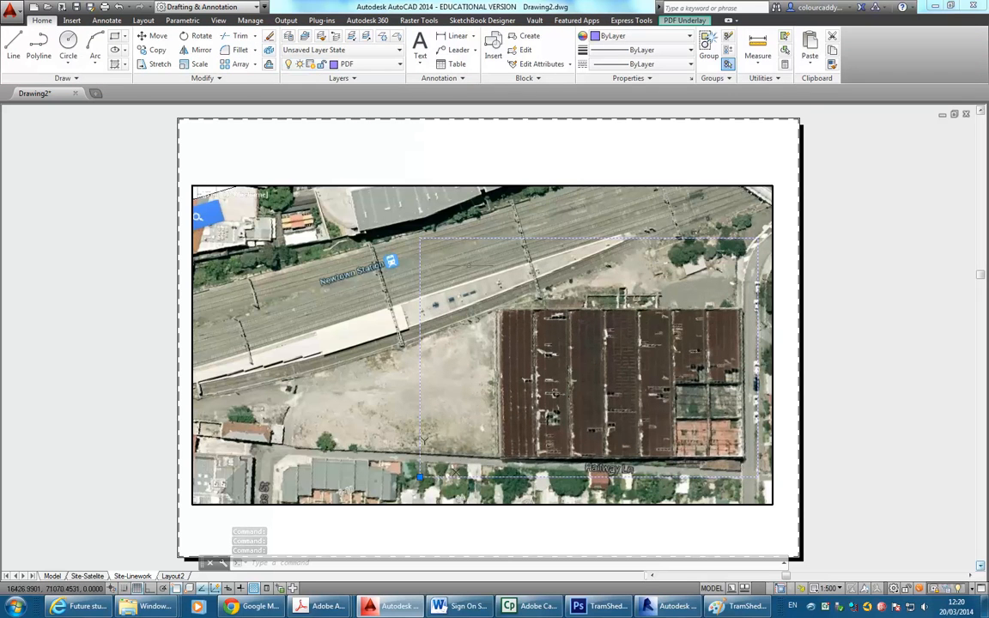
key(Escape)
key(Escape)
key(Escape)
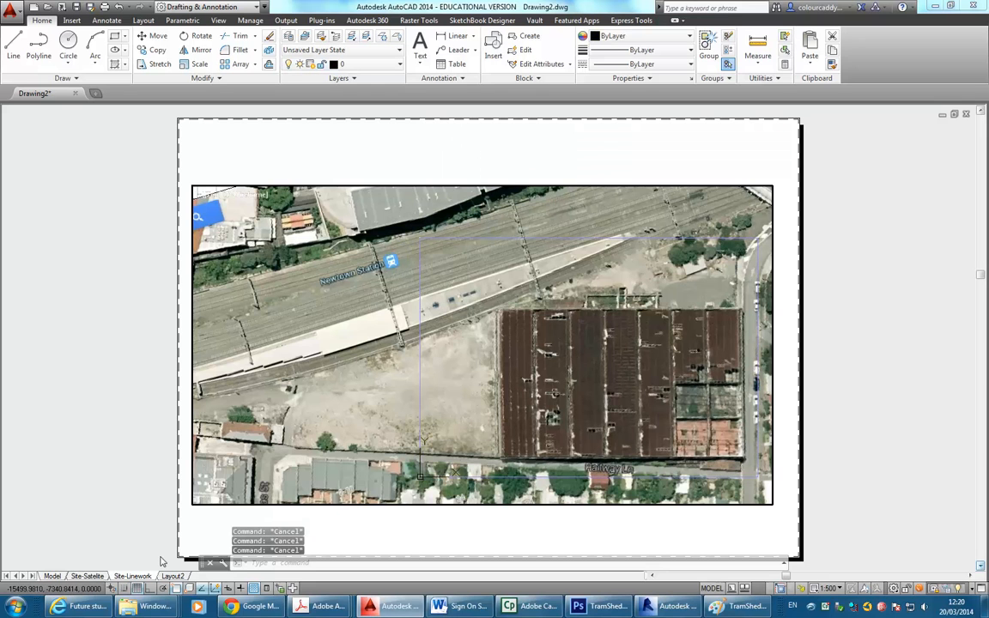
In model space, put the aerial image on the Image layer, then return to Site-Linework.
click(53, 576)
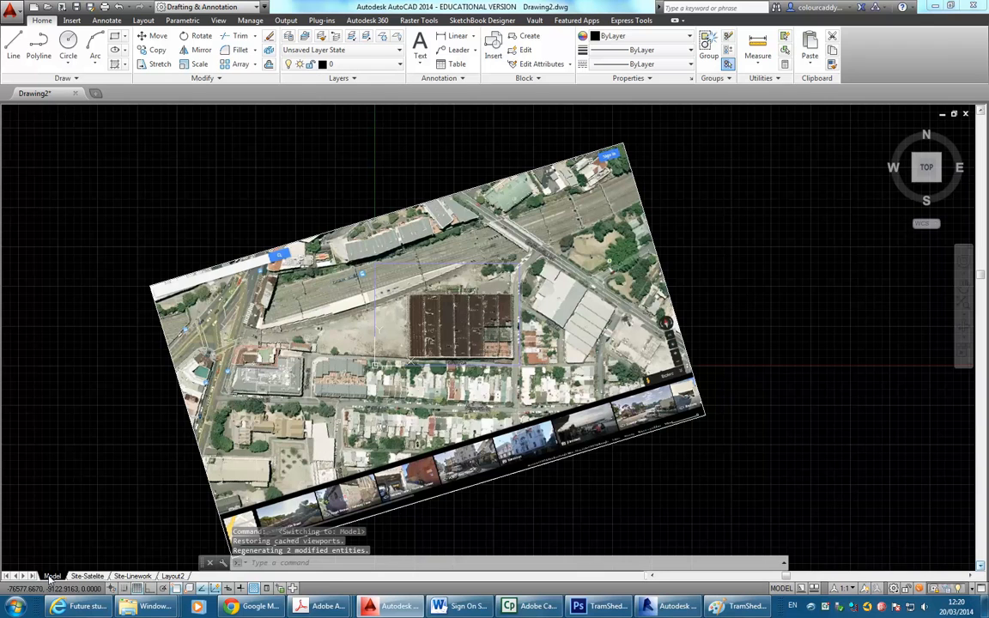
click(221, 260)
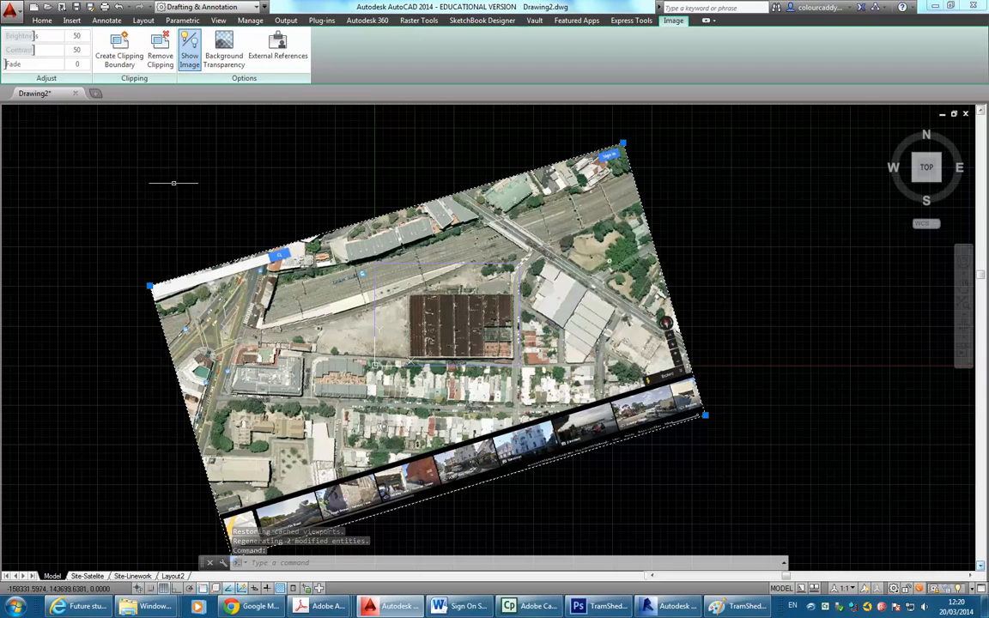
click(38, 21)
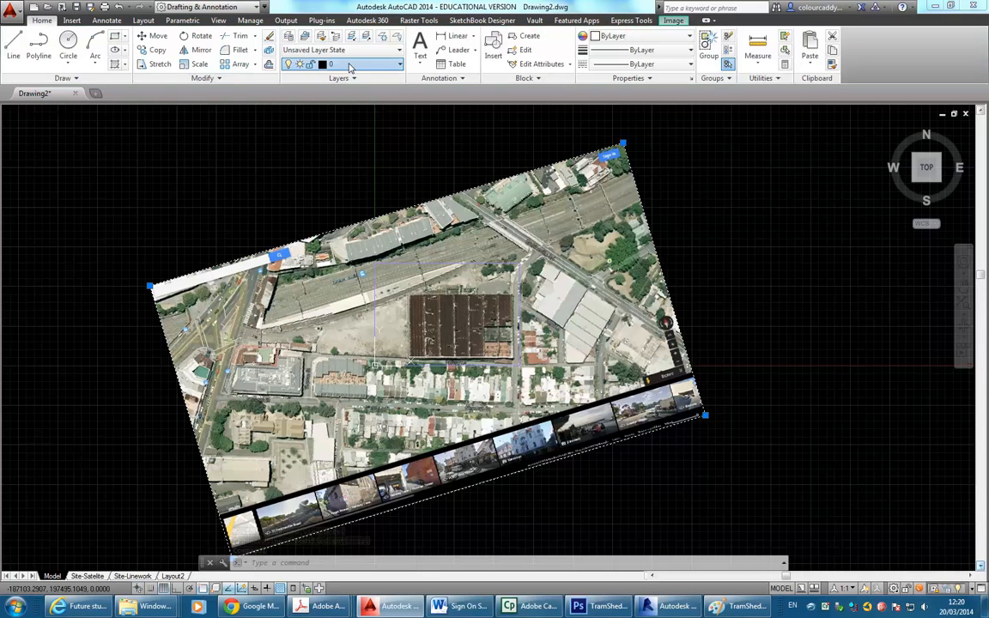
click(348, 64)
click(350, 121)
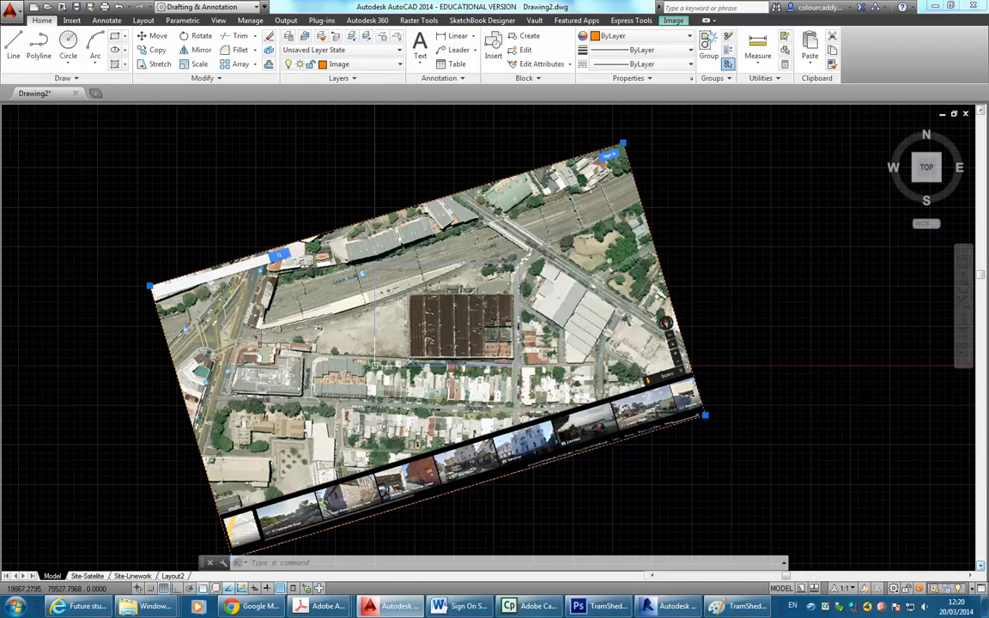
key(Escape)
key(Escape)
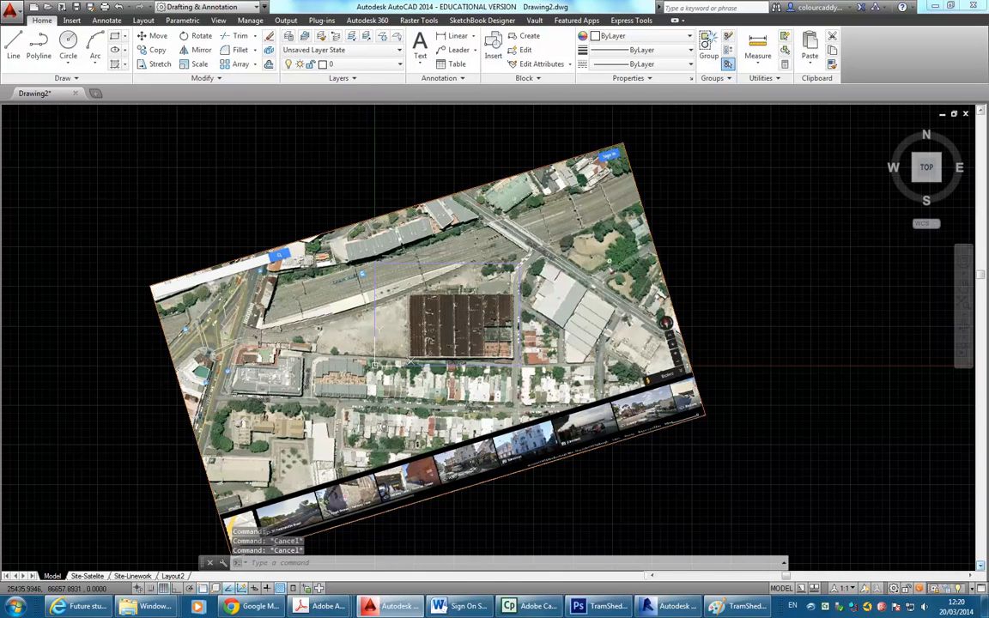
click(132, 577)
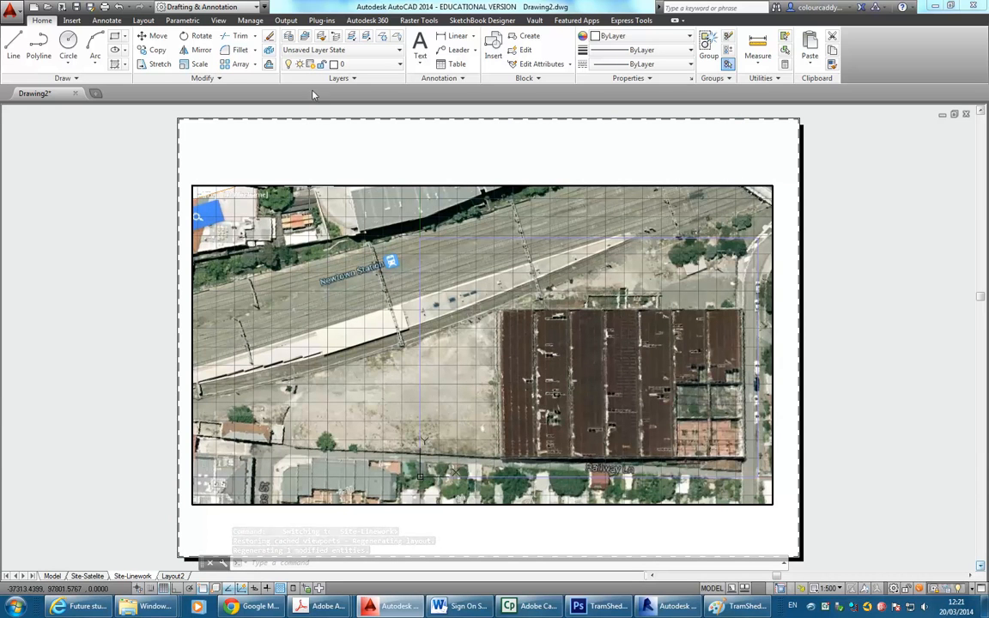
Freeze the Image layer in the Site-Linework viewport only, comparing against the Site-Satelite layout.
click(365, 65)
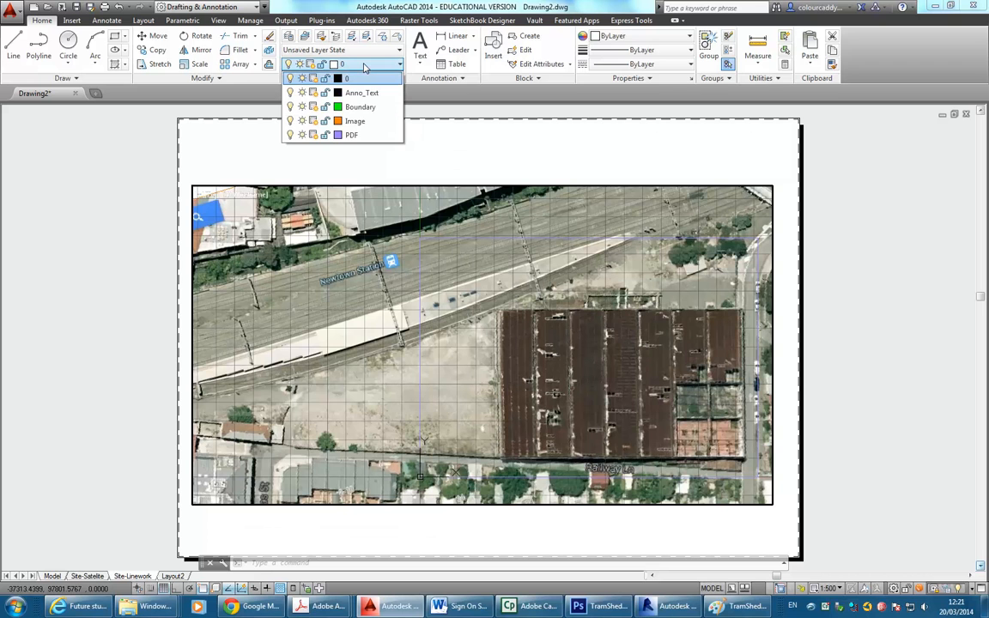
click(315, 121)
click(475, 268)
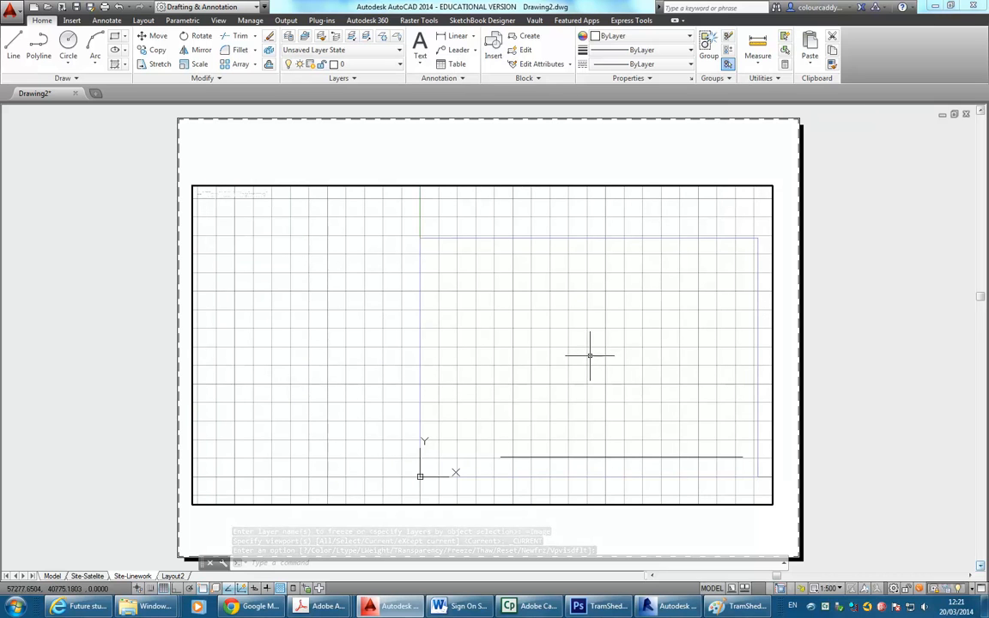
click(88, 577)
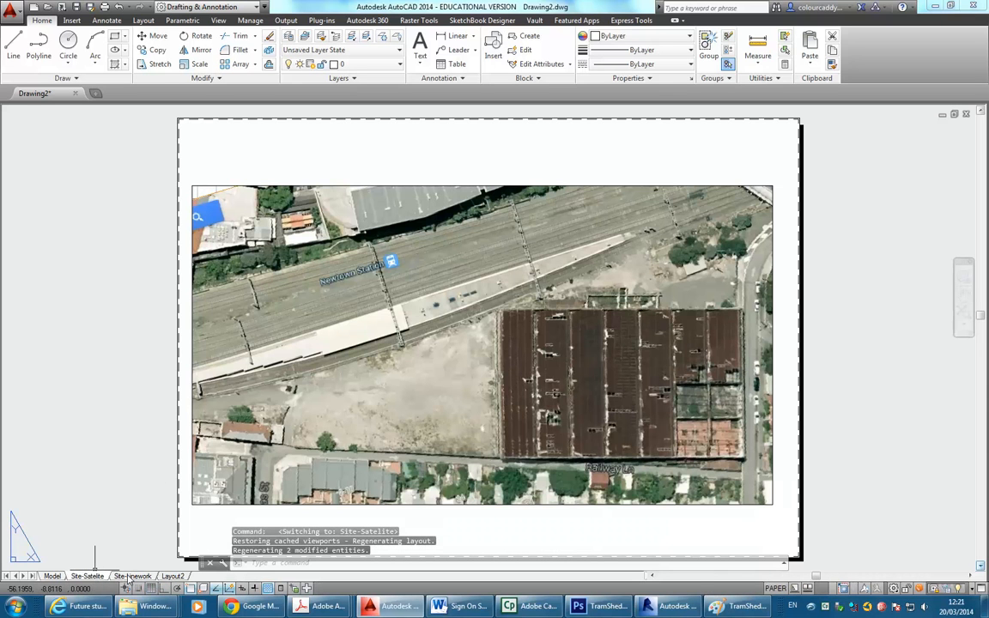
click(130, 576)
click(87, 575)
click(133, 575)
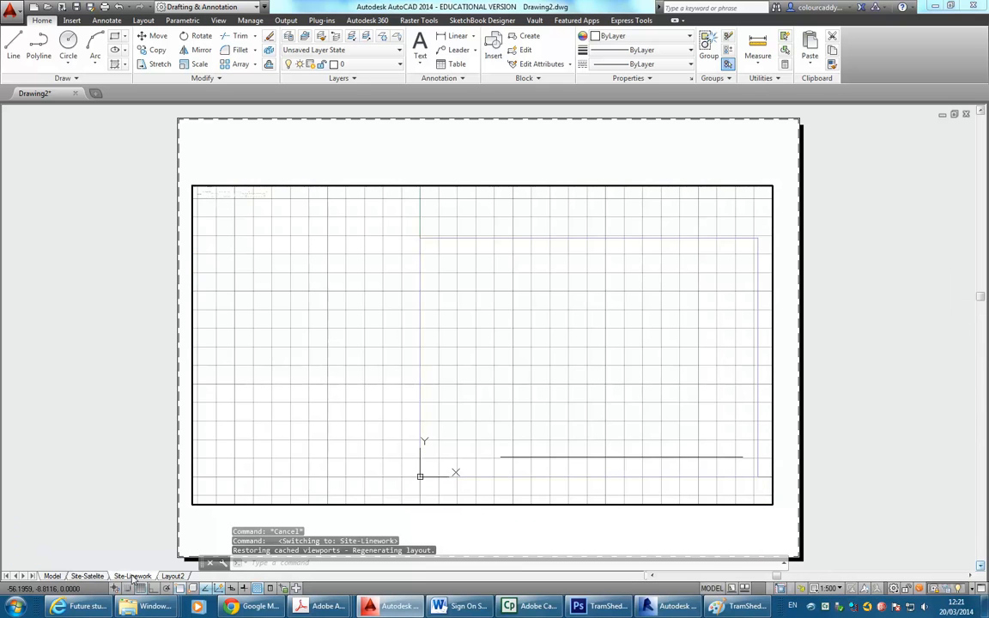
click(88, 575)
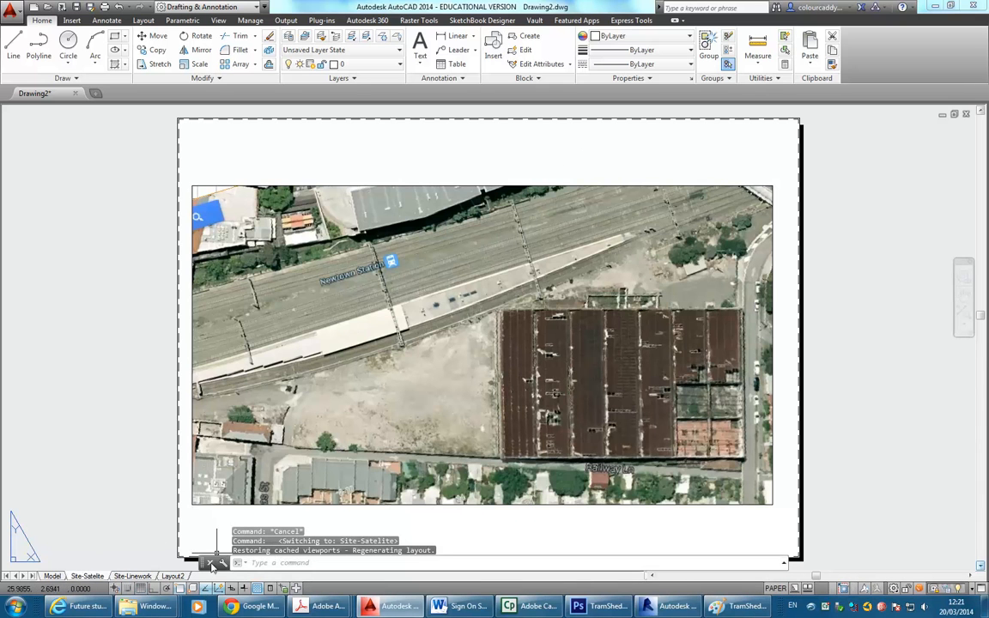
click(133, 575)
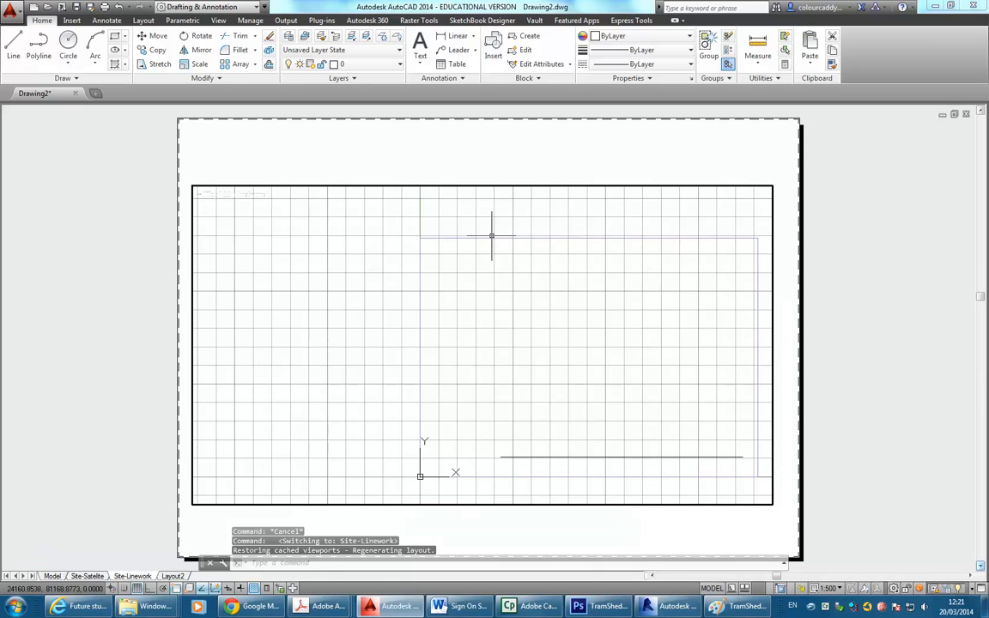
Lock the Site-Linework viewport at its 1:500 scale.
click(342, 65)
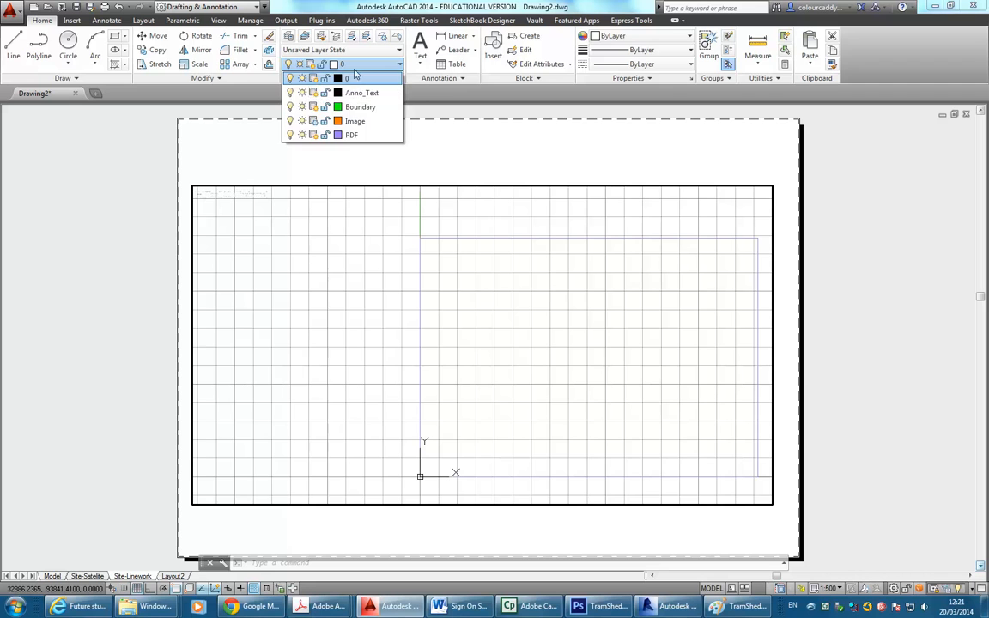
click(318, 62)
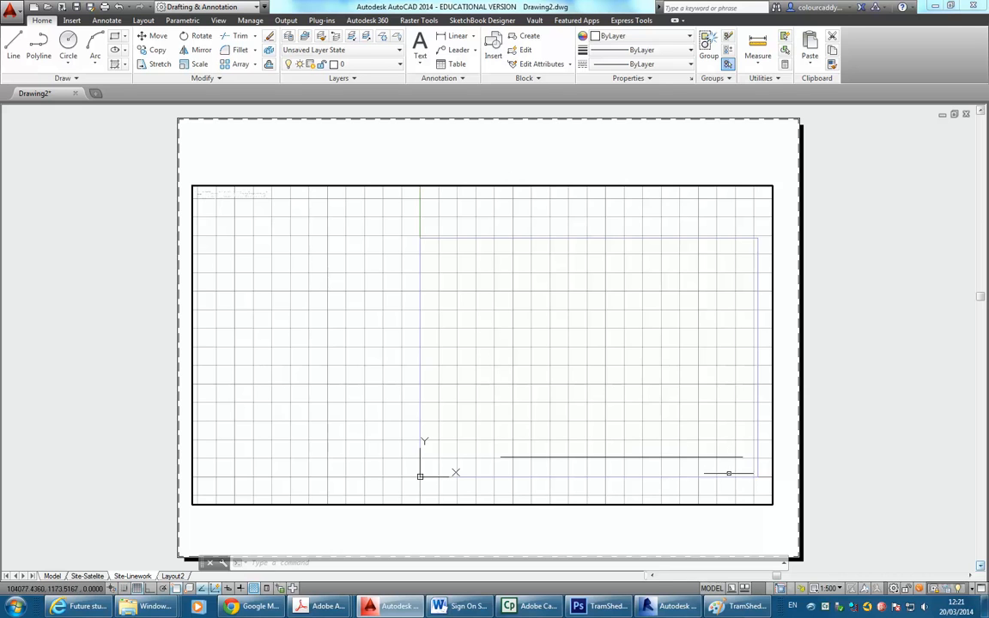
click(829, 589)
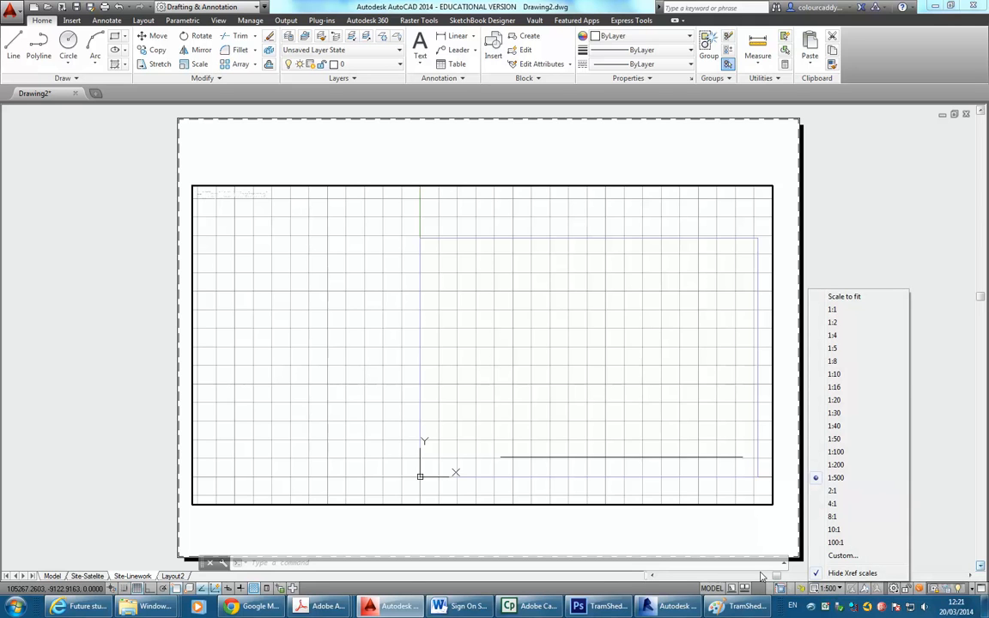
click(805, 589)
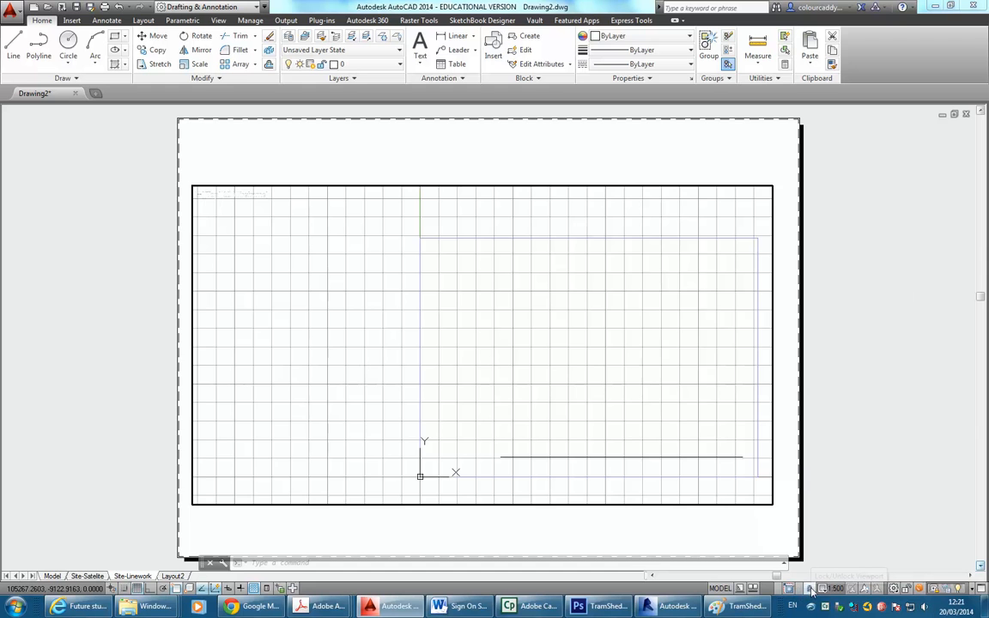
scroll(567, 369, up, 2)
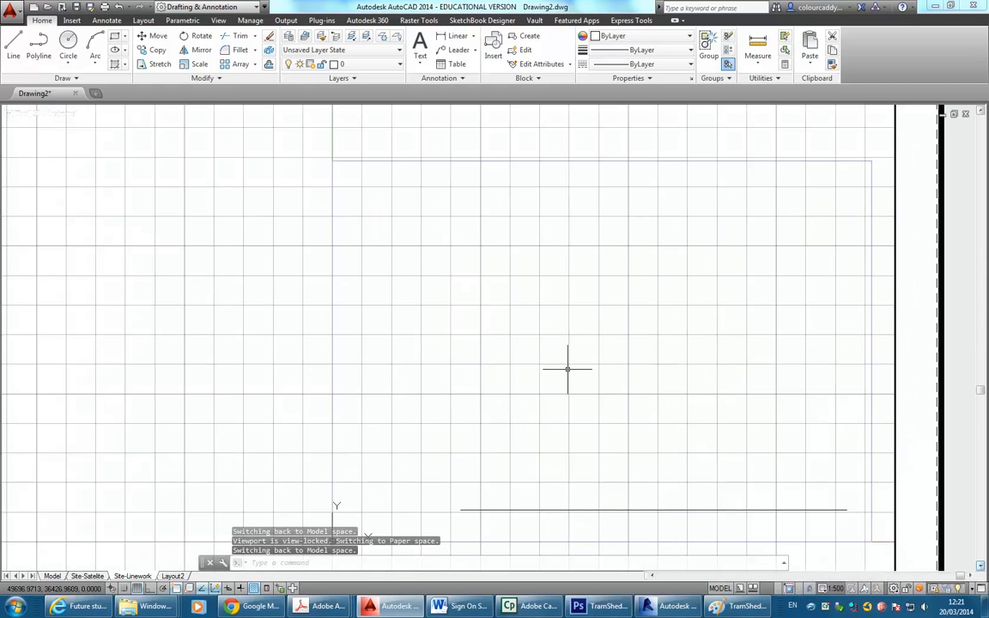
scroll(568, 369, down, 2)
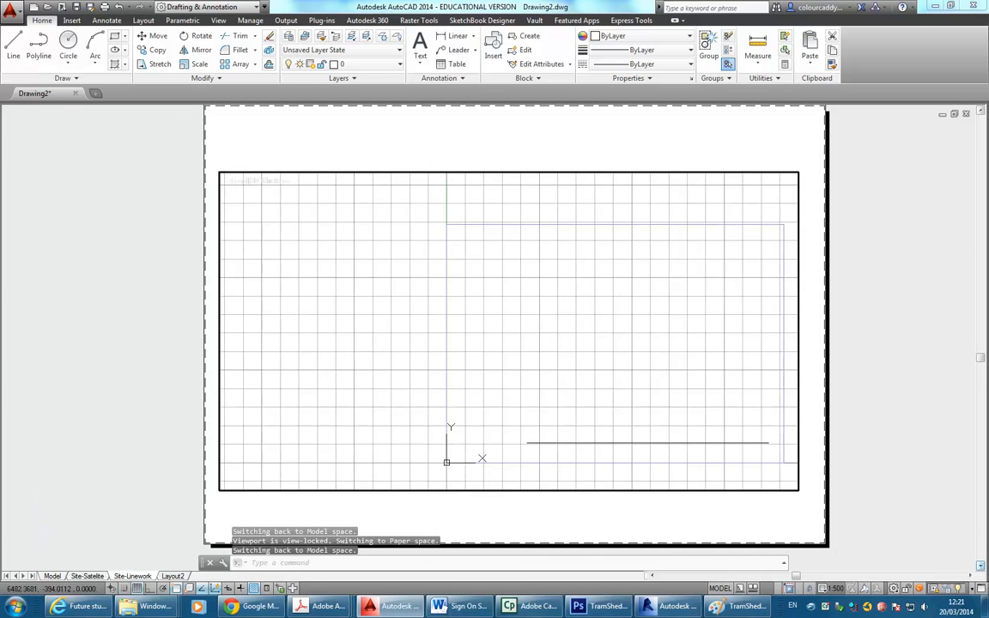
scroll(602, 365, up, 4)
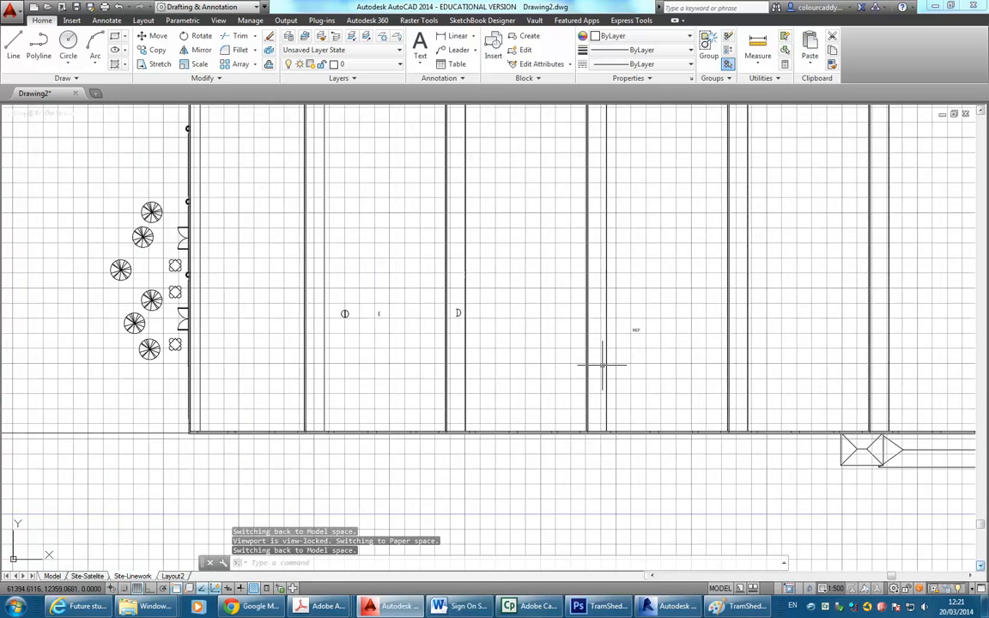
middle_drag(261, 250, 550, 382)
scroll(508, 320, down, 3)
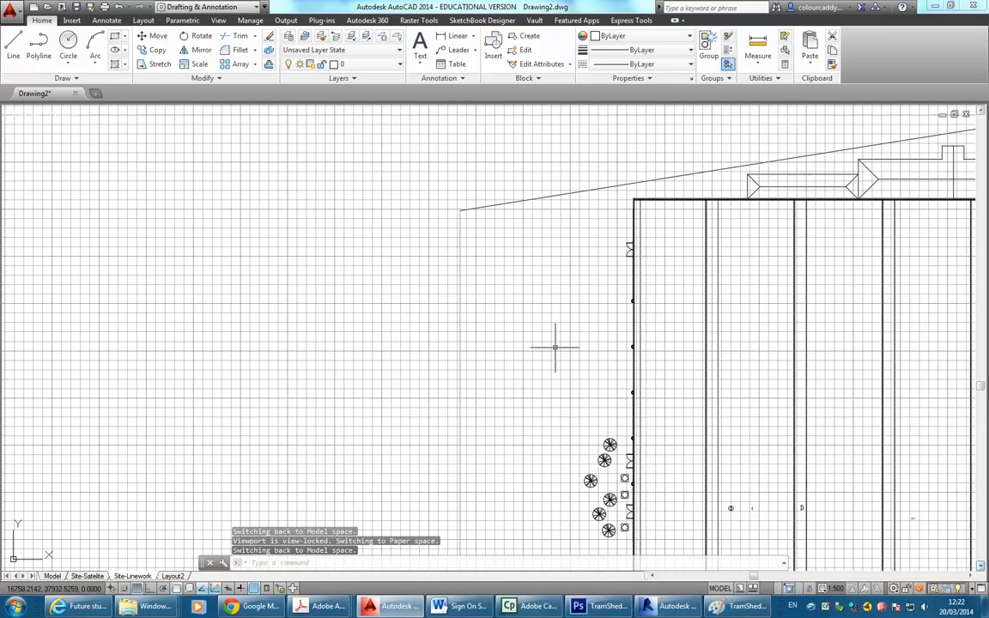
scroll(555, 347, up, 2)
middle_drag(516, 286, 418, 391)
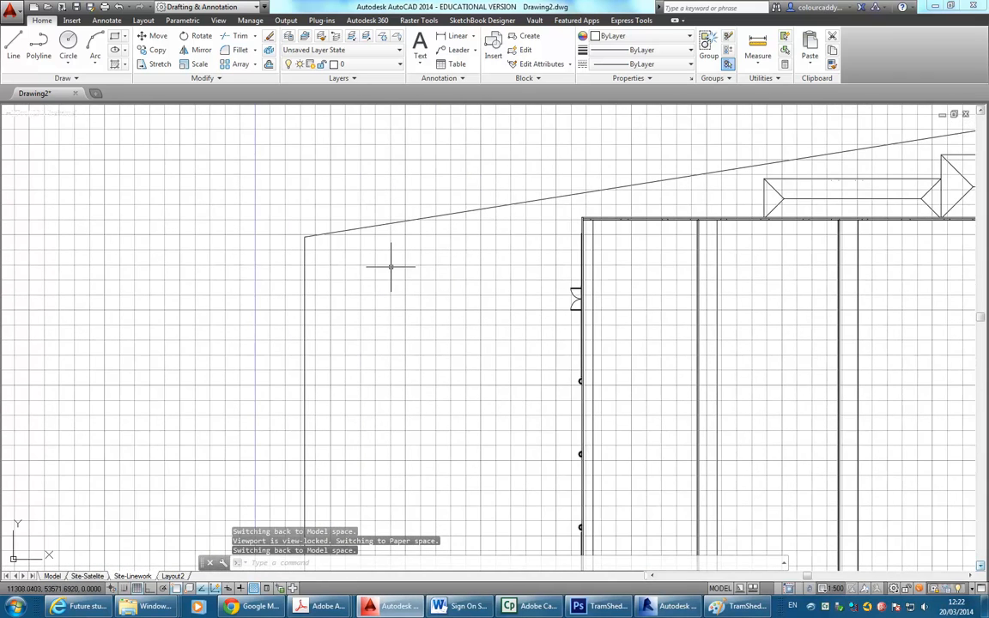
scroll(584, 354, down, 3)
scroll(589, 362, up, 1)
scroll(572, 363, down, 1)
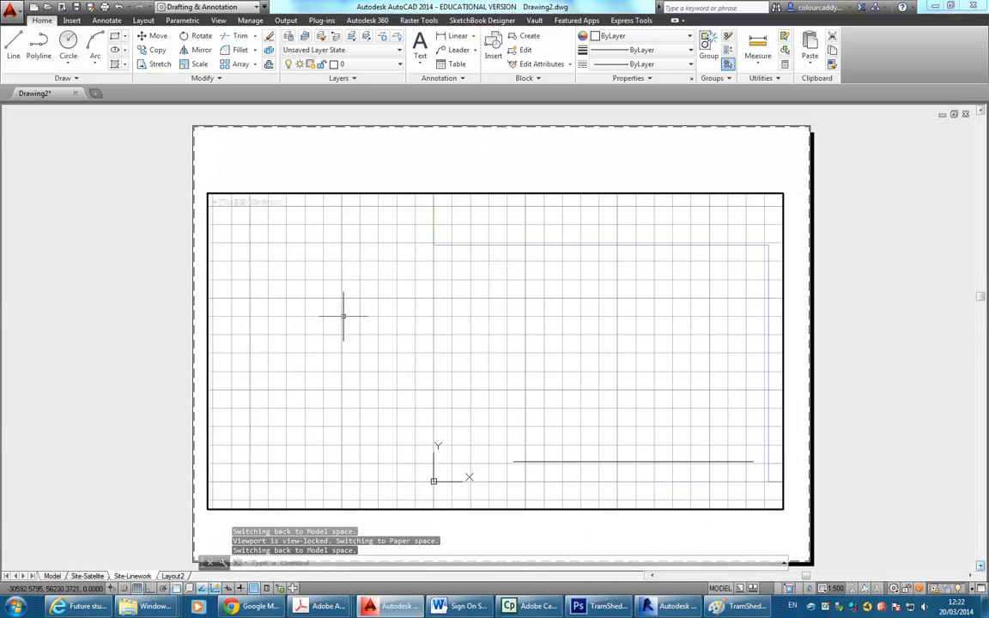
Check the Standard text style in the dropdown and open the Text Style dialog from the Annotation panel.
click(437, 81)
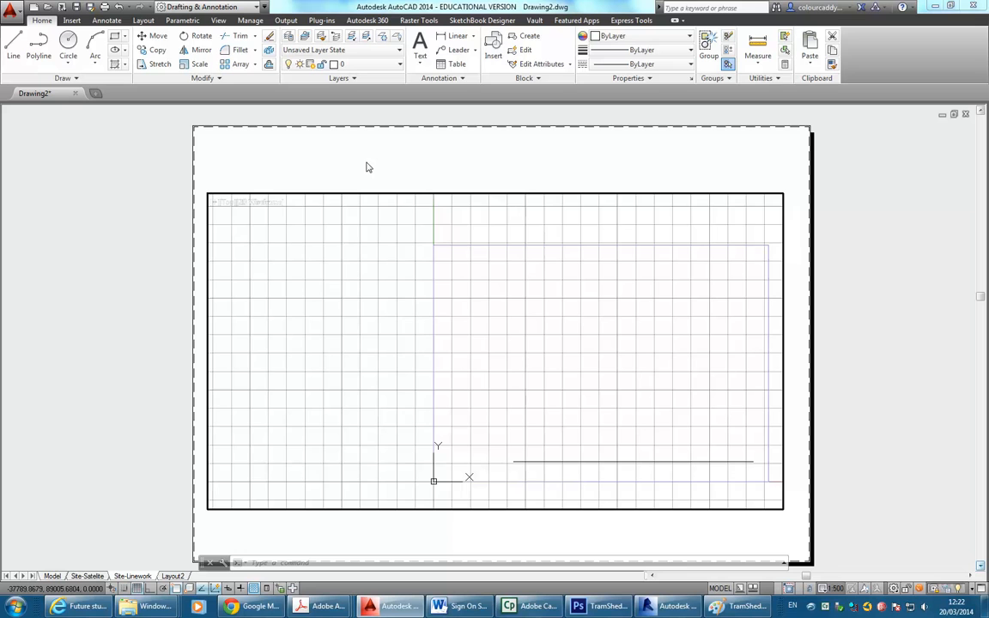
click(446, 79)
click(197, 7)
click(438, 79)
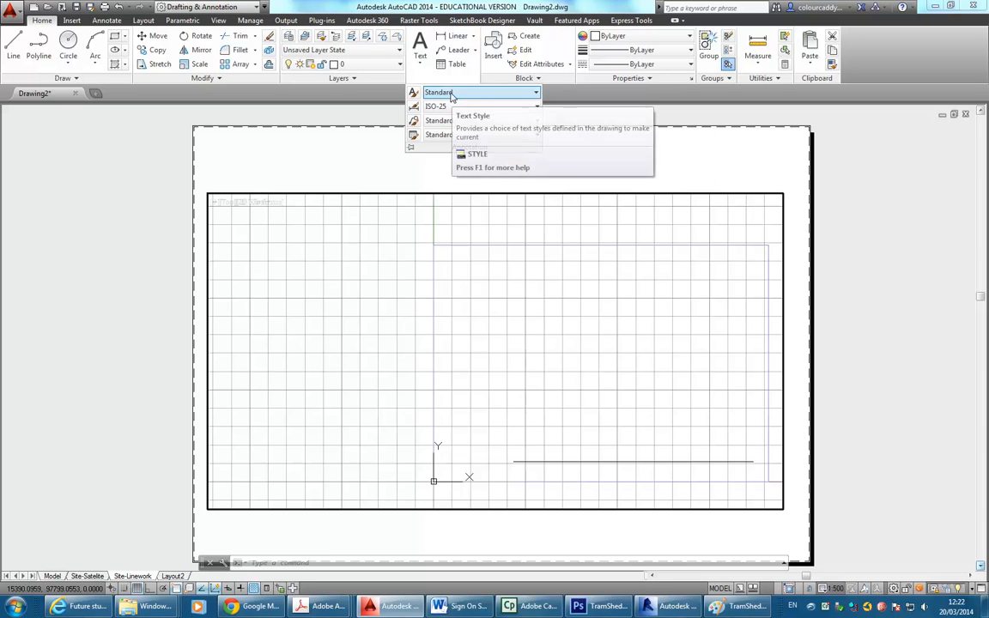
click(477, 94)
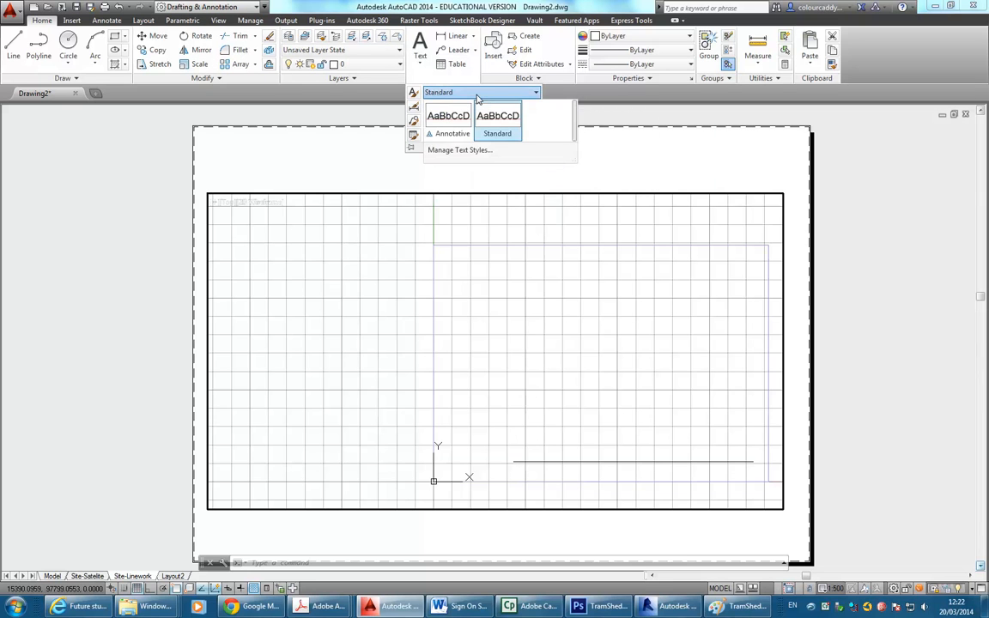
click(477, 96)
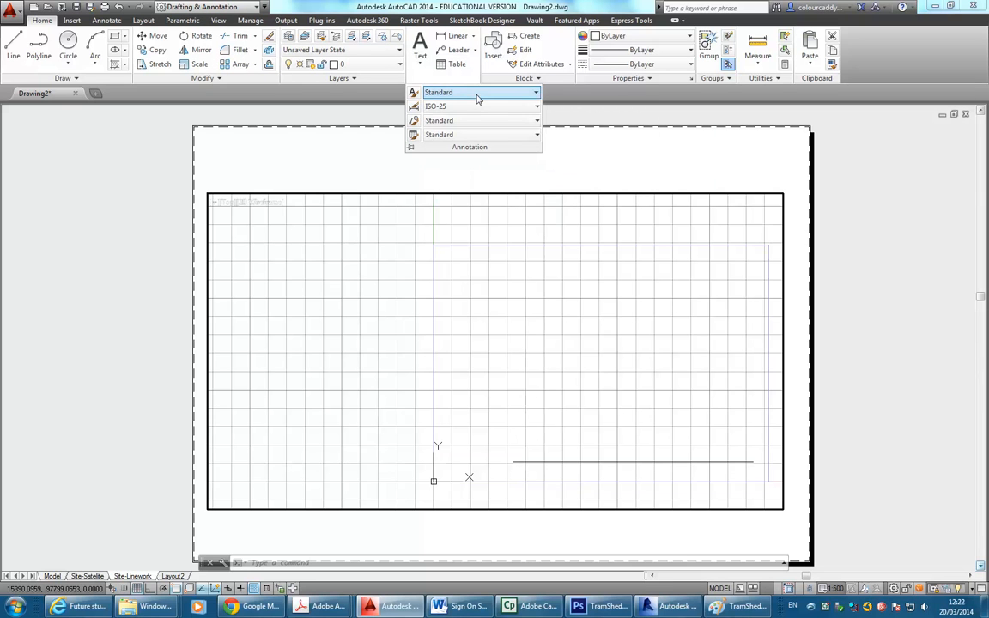
click(413, 97)
Give the Annotative text style a paper text height of 5, make it current, and save.
drag(448, 191, 411, 160)
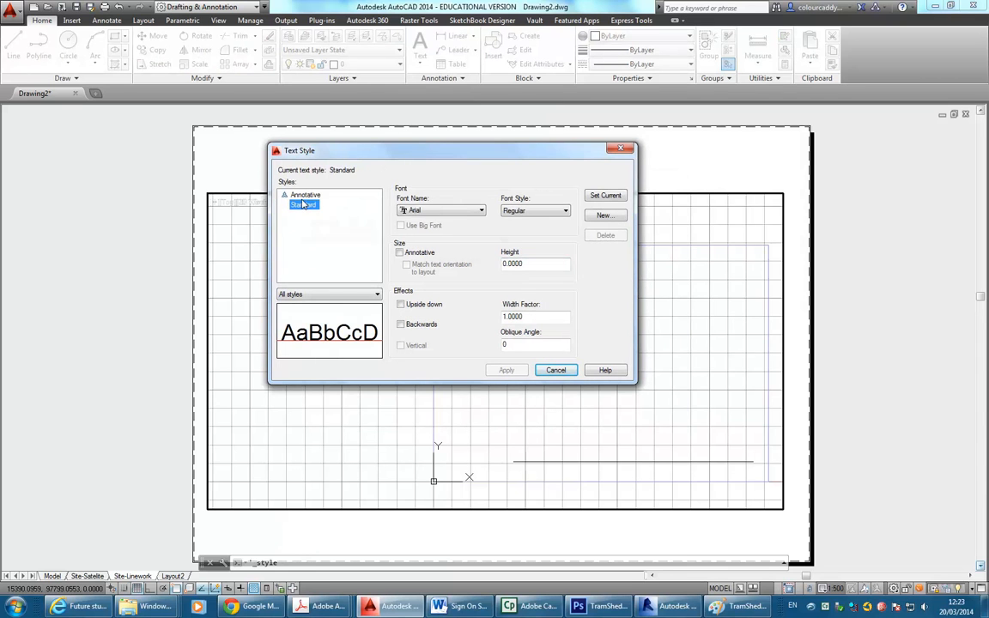
click(540, 264)
click(305, 196)
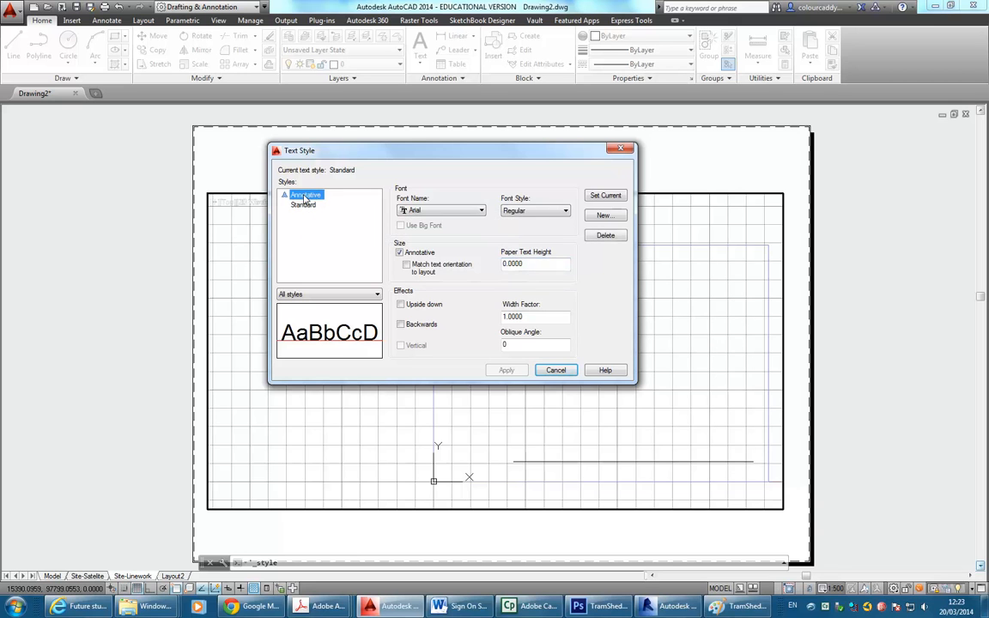
double_click(305, 196)
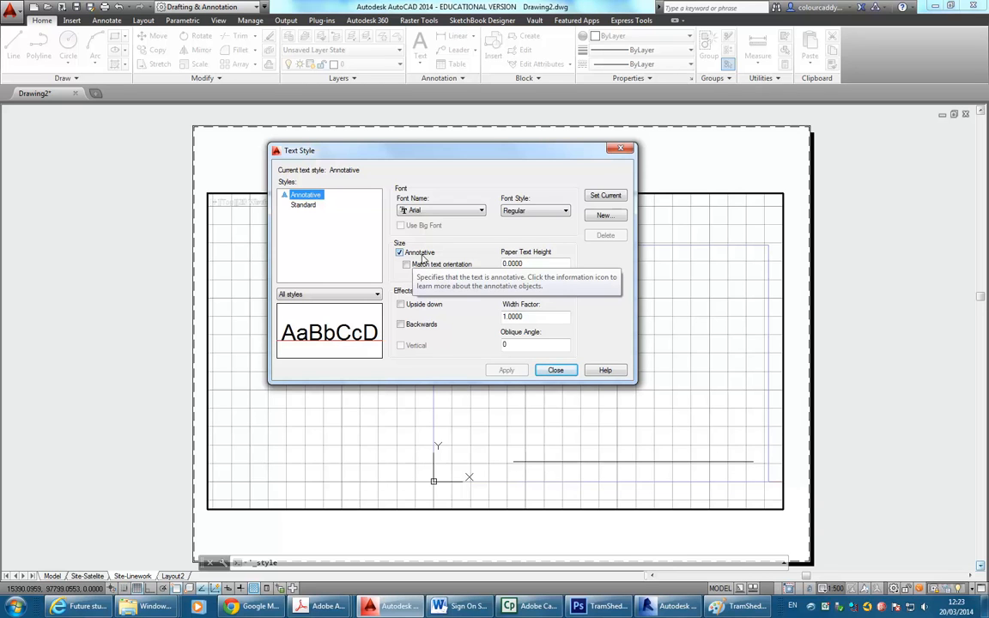
double_click(539, 264)
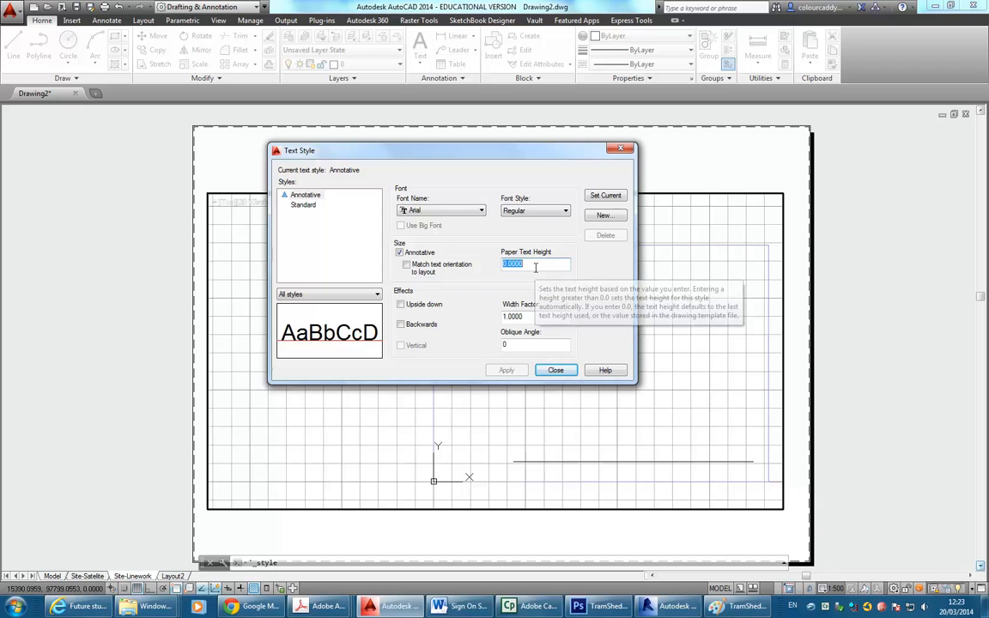
text(5)
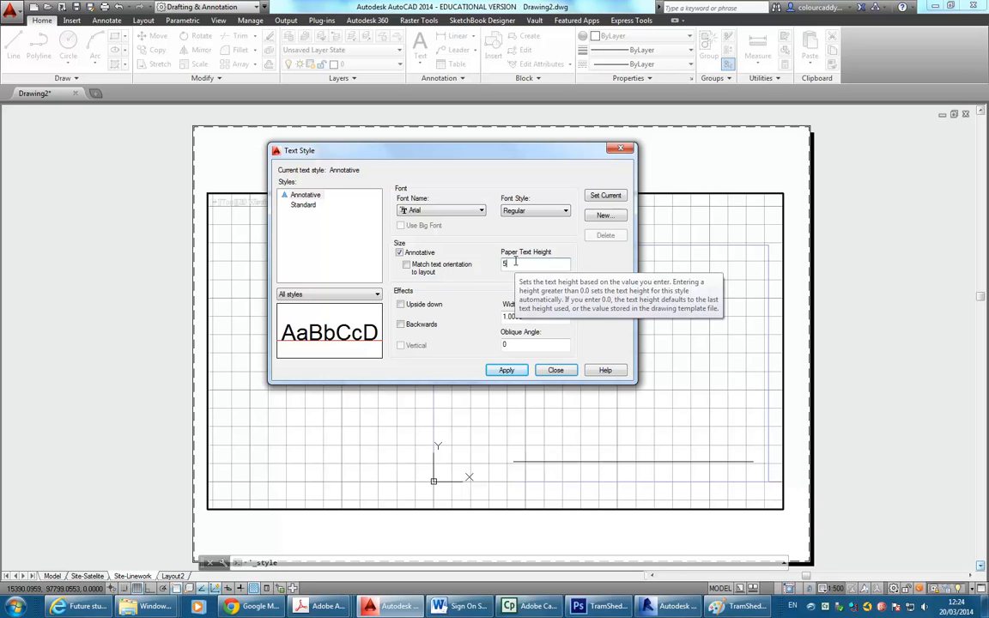
click(606, 196)
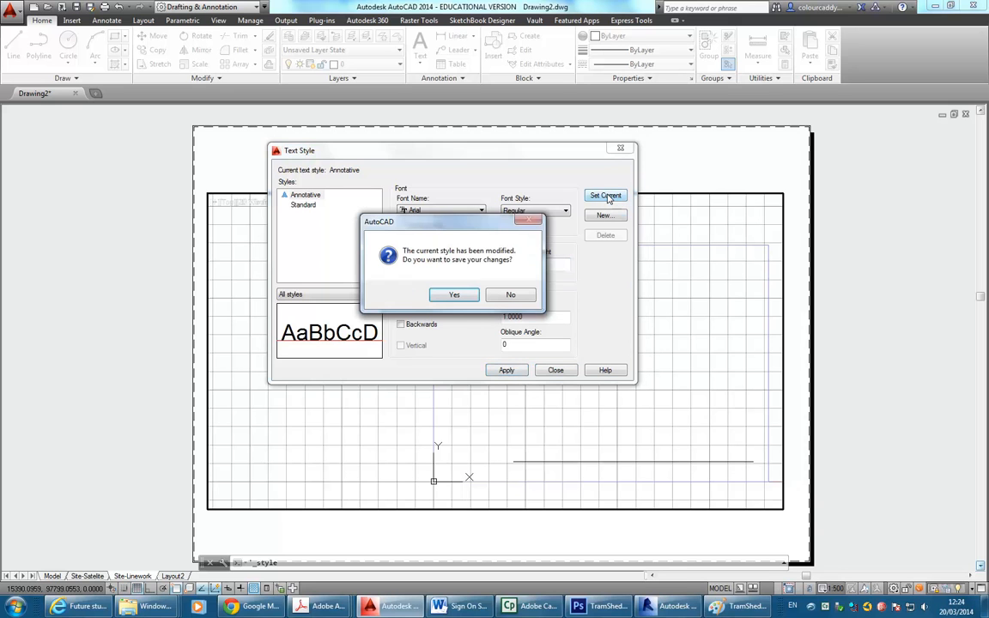
click(450, 294)
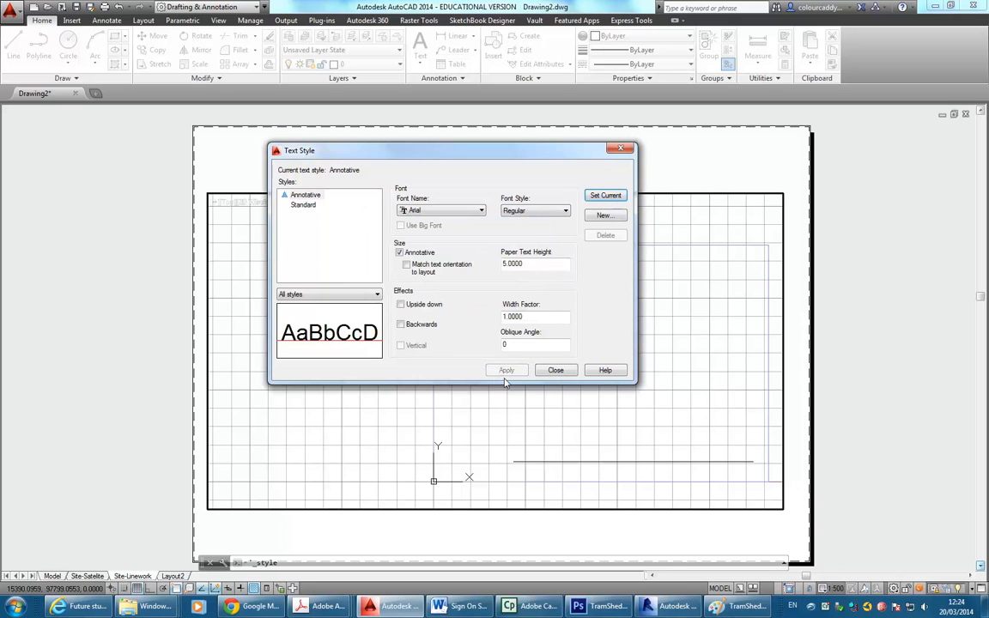
click(555, 370)
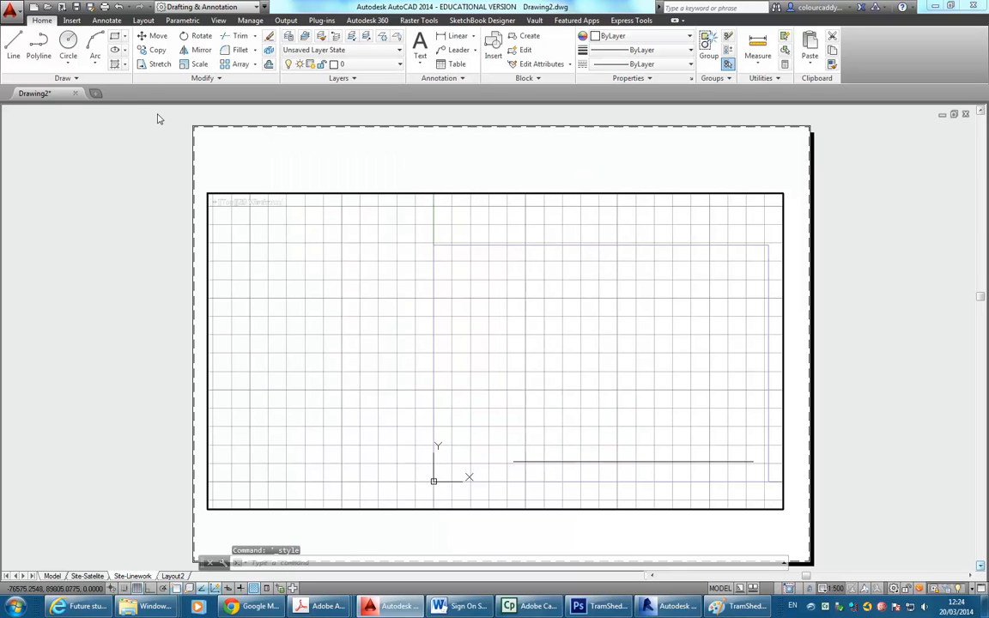
click(425, 58)
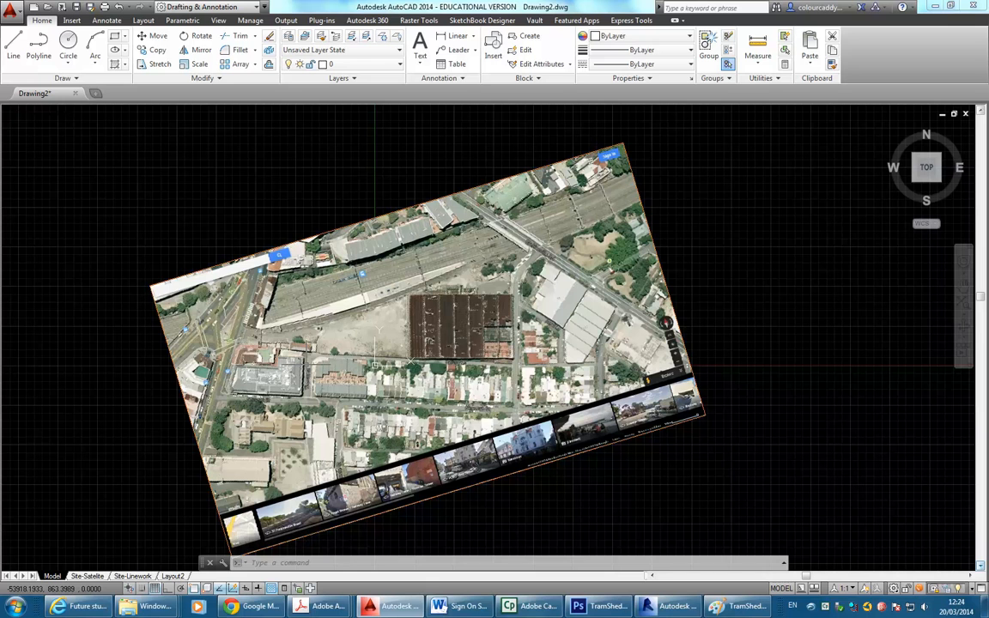
click(135, 576)
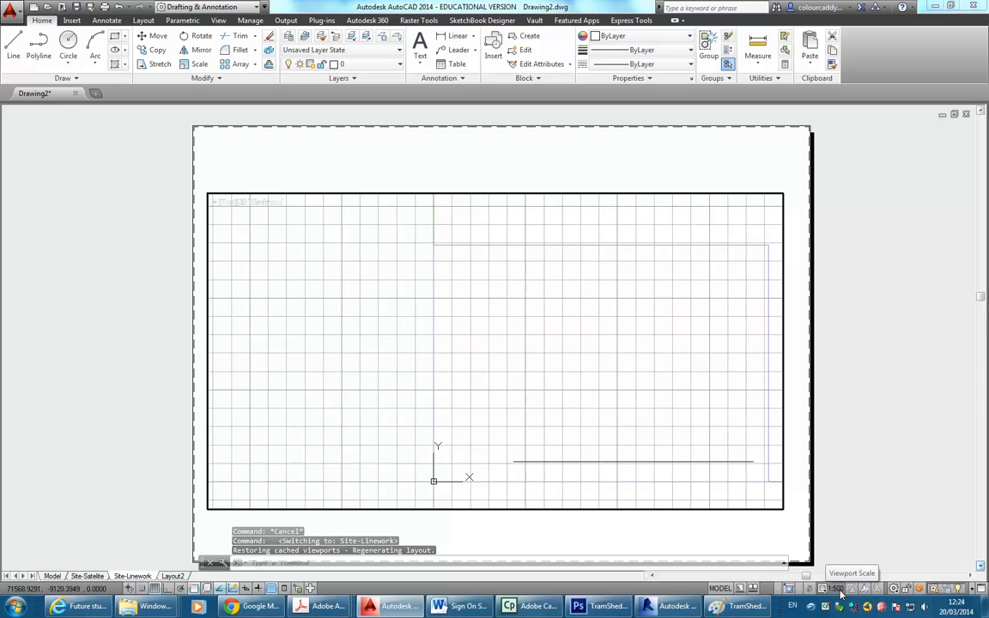
Place single-line text 'Tram Sheds Site' at 0 rotation on the layout.
click(420, 57)
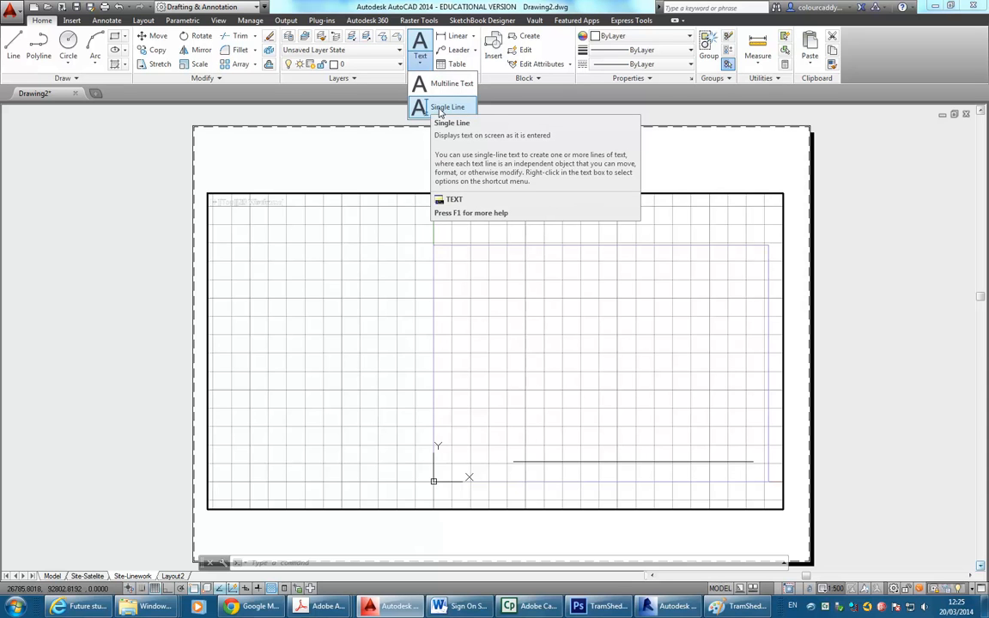
click(440, 110)
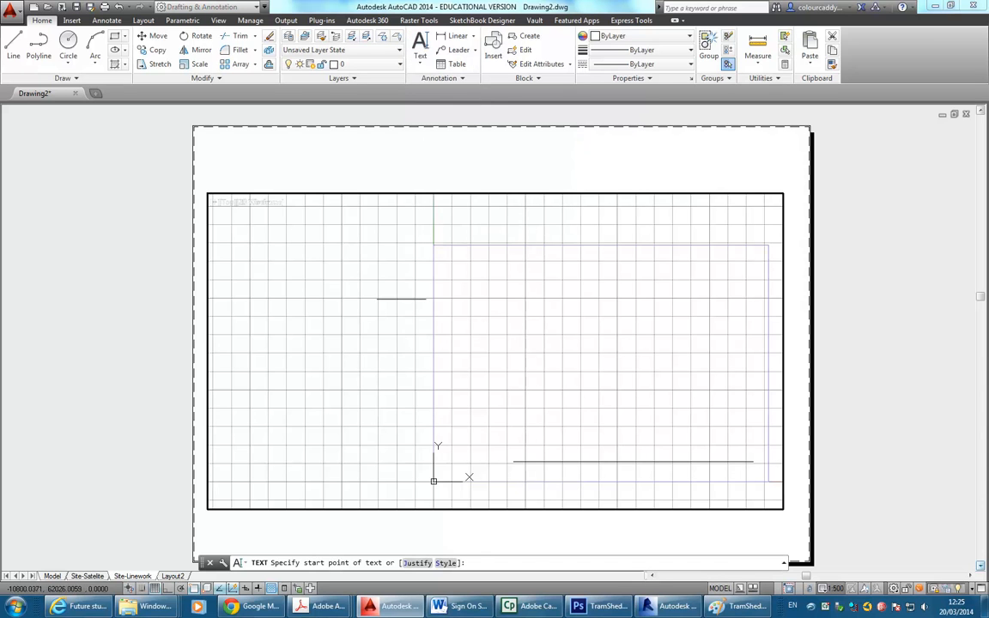
click(352, 304)
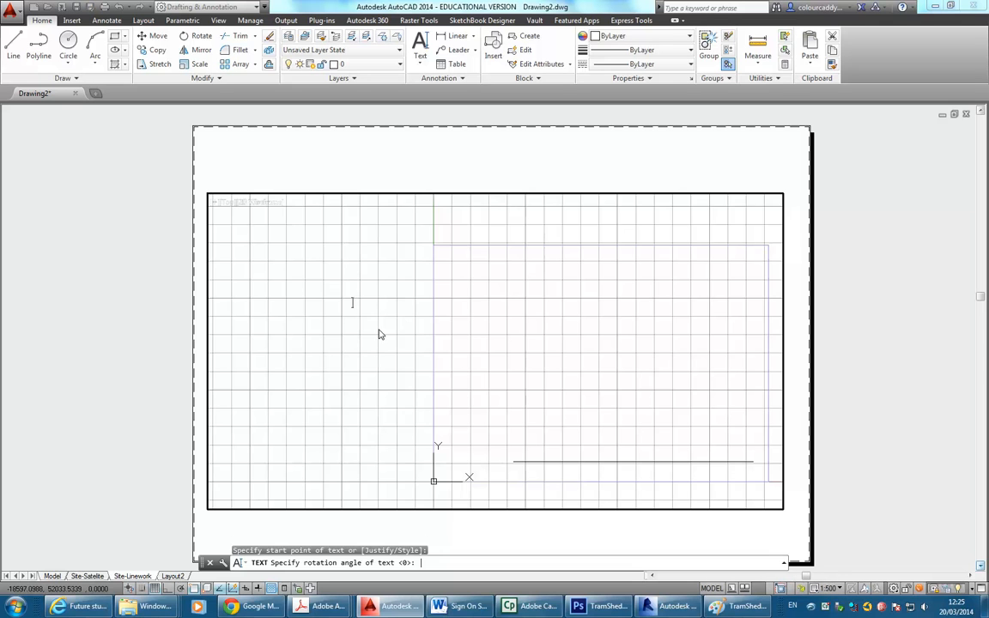
key(Return)
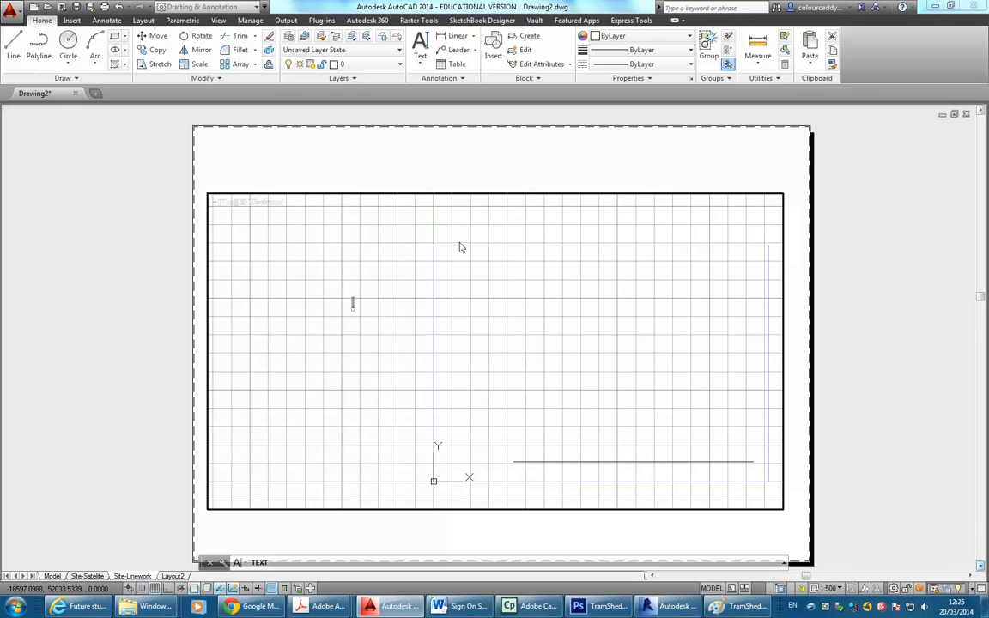
text(Tram Sheds)
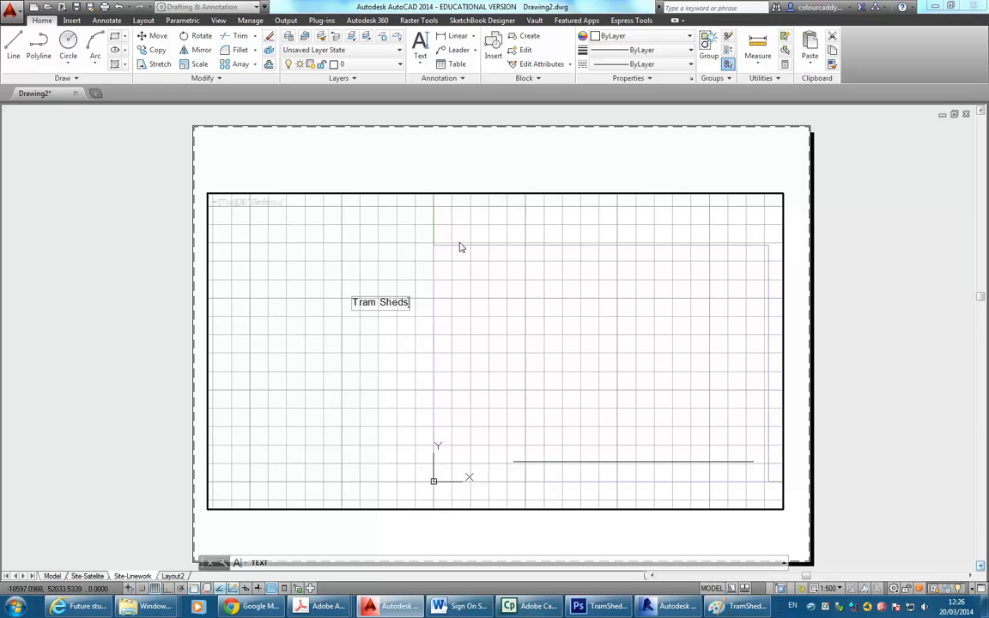
text( Site)
click(391, 247)
End the text command and inspect the 'Tram Sheds Site' title, leaving it unchanged.
click(365, 267)
scroll(364, 264, up, 4)
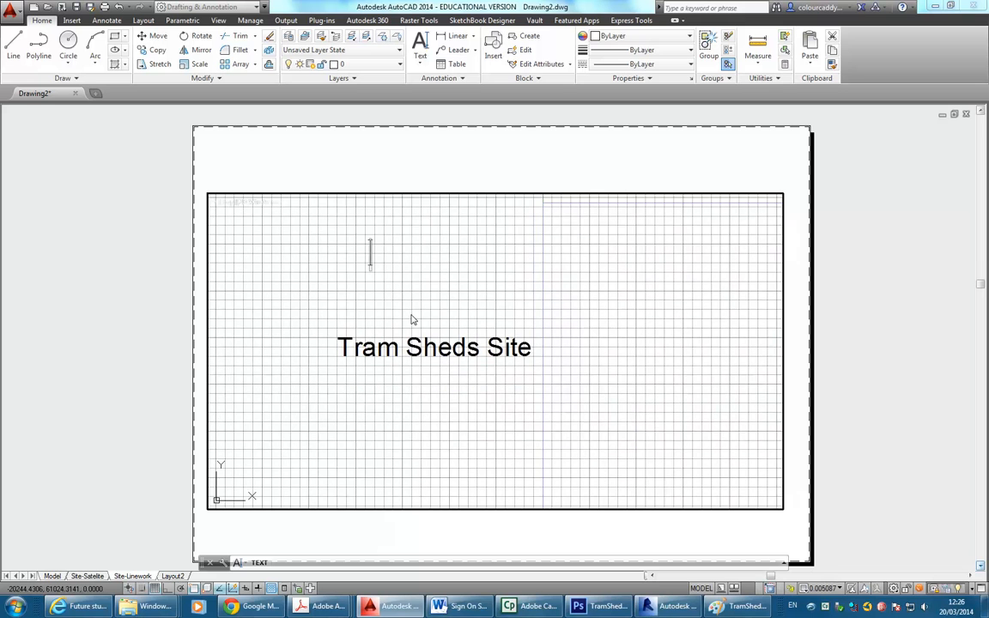
click(346, 378)
scroll(525, 348, down, 4)
key(Escape)
double_click(400, 304)
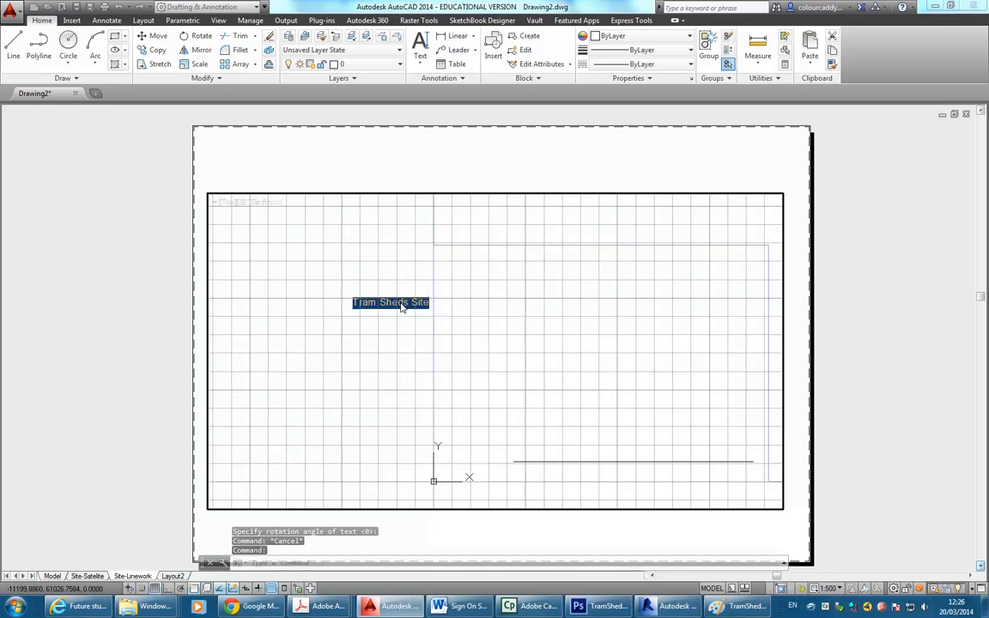
click(436, 307)
double_click(427, 303)
click(427, 304)
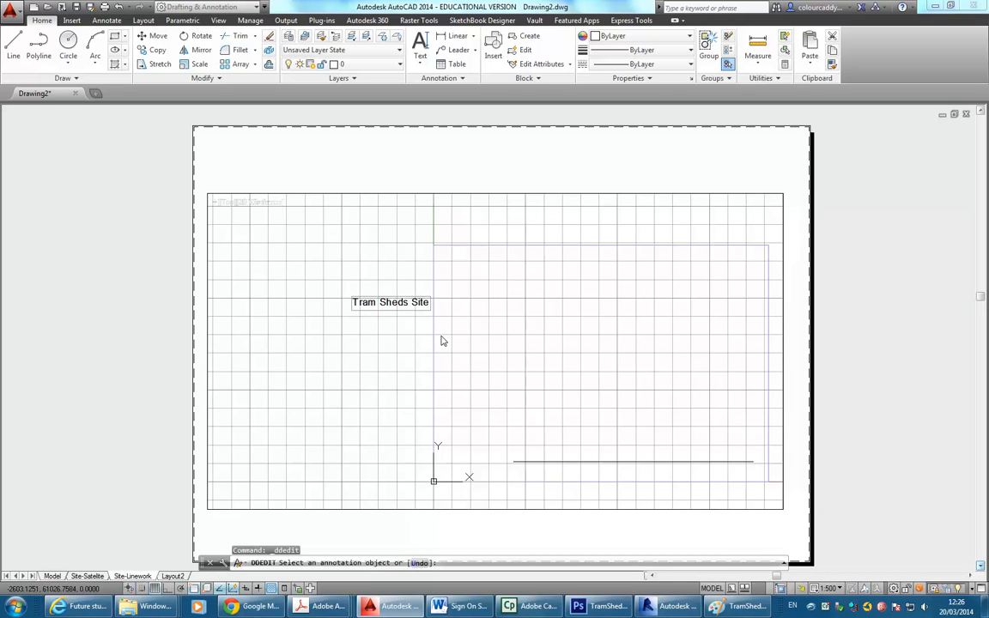
click(441, 338)
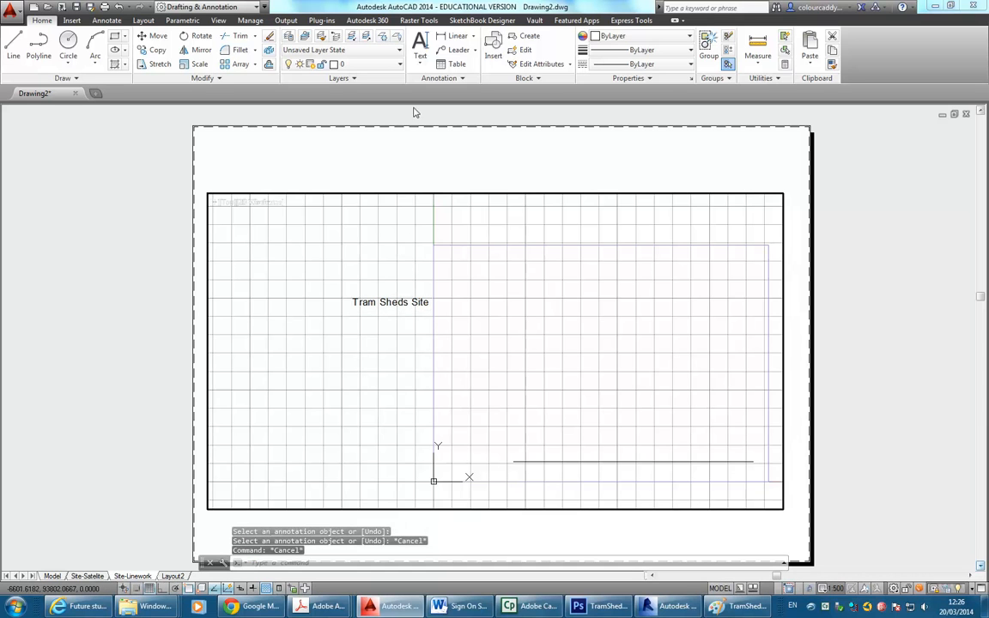
Add a two-line single-line note 'ghghg' / 'this is a new line' below the title.
click(420, 64)
click(440, 105)
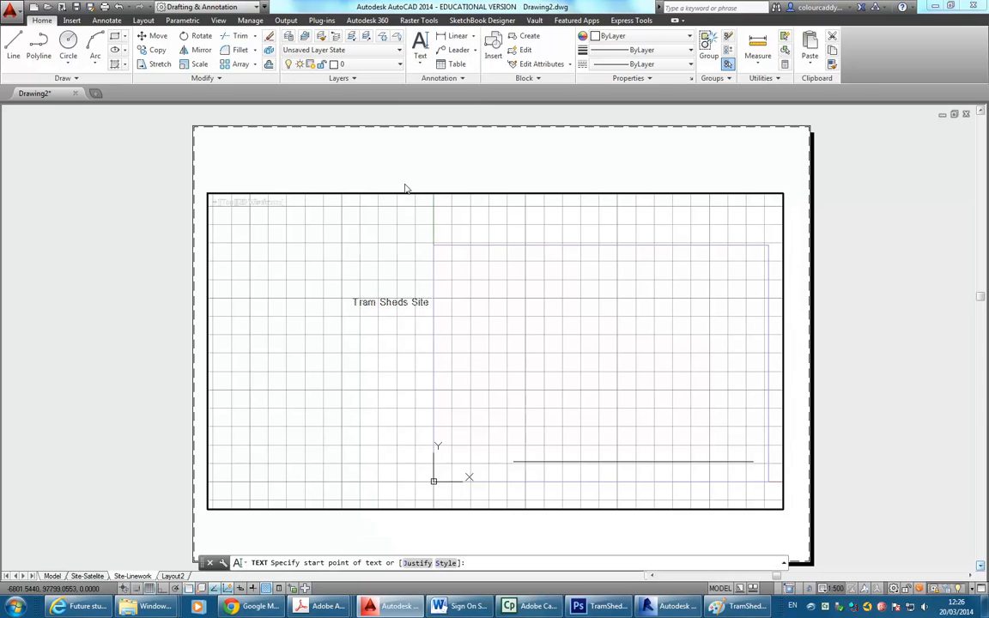
click(344, 386)
key(Return)
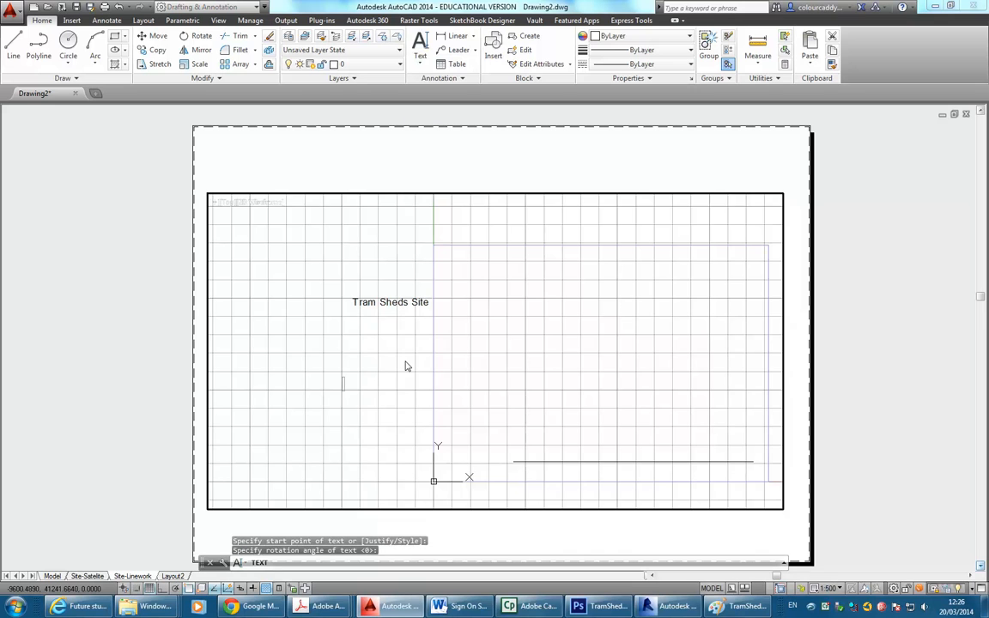
text(ghghg)
key(Return)
scroll(342, 384, up, 5)
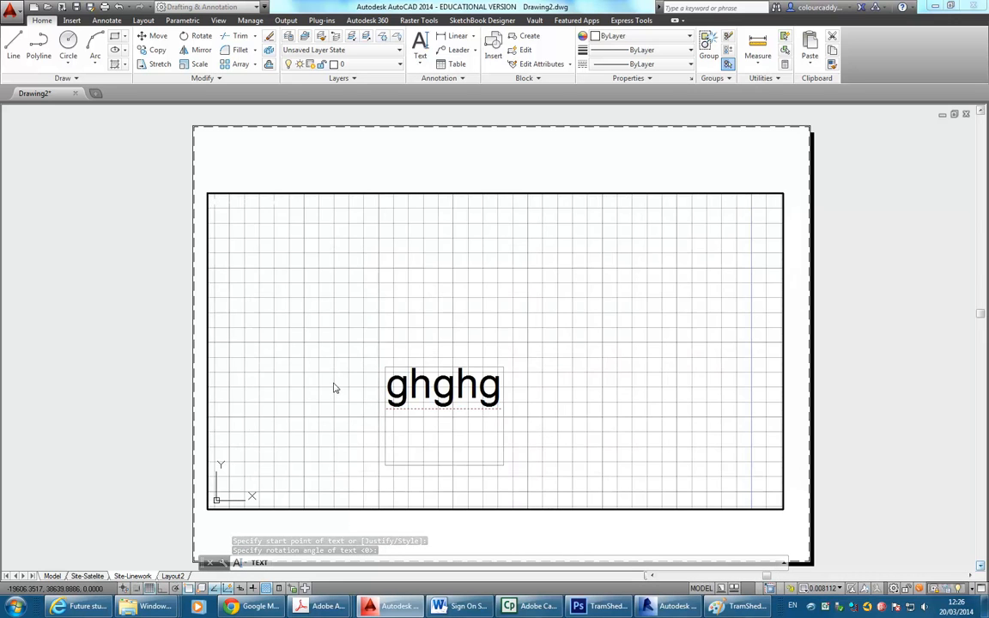
middle_drag(336, 388, 384, 355)
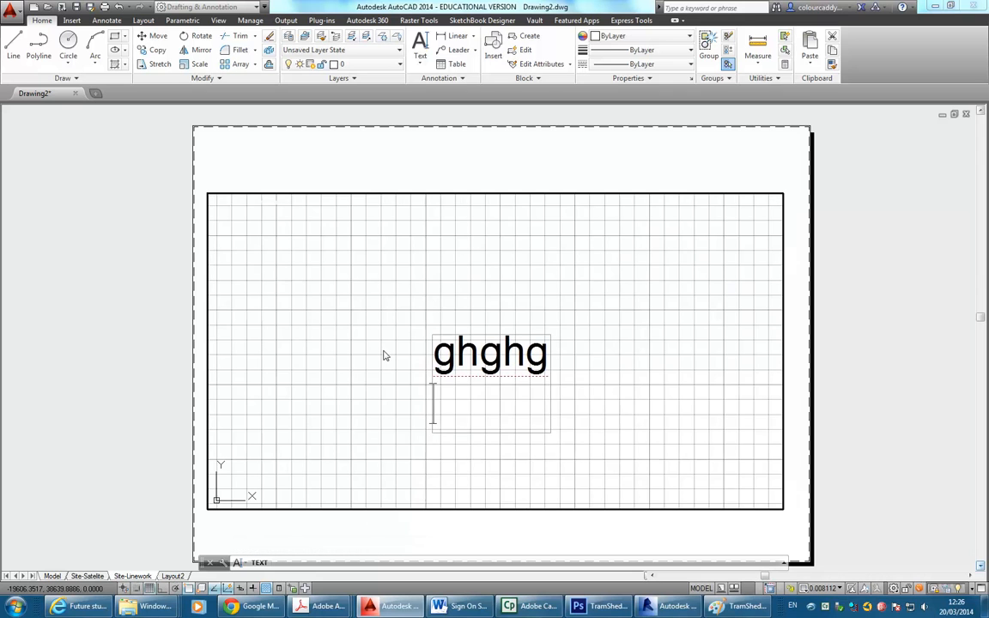
text(this is )
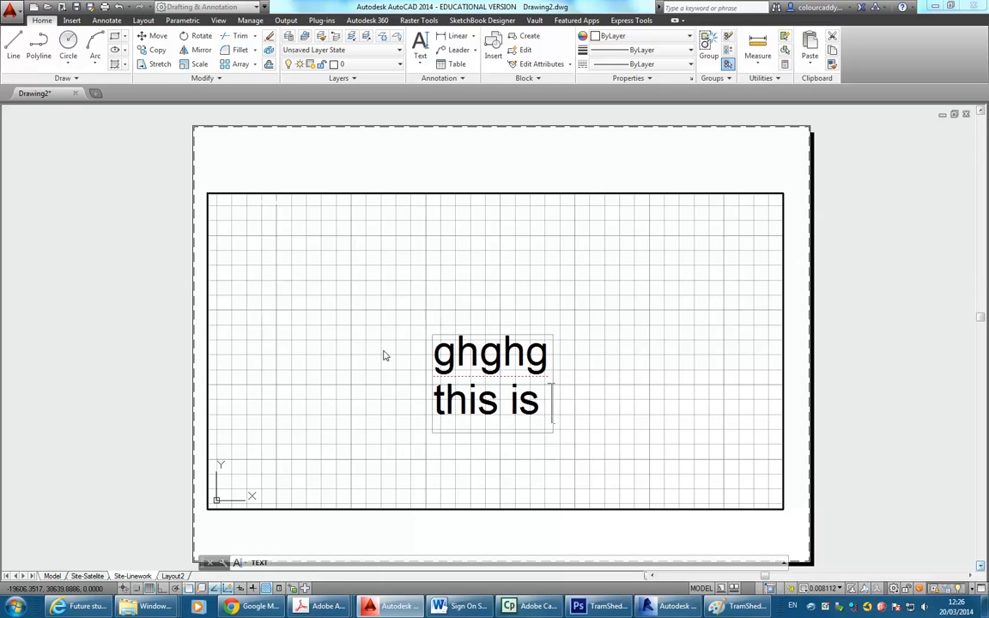
text(a new line)
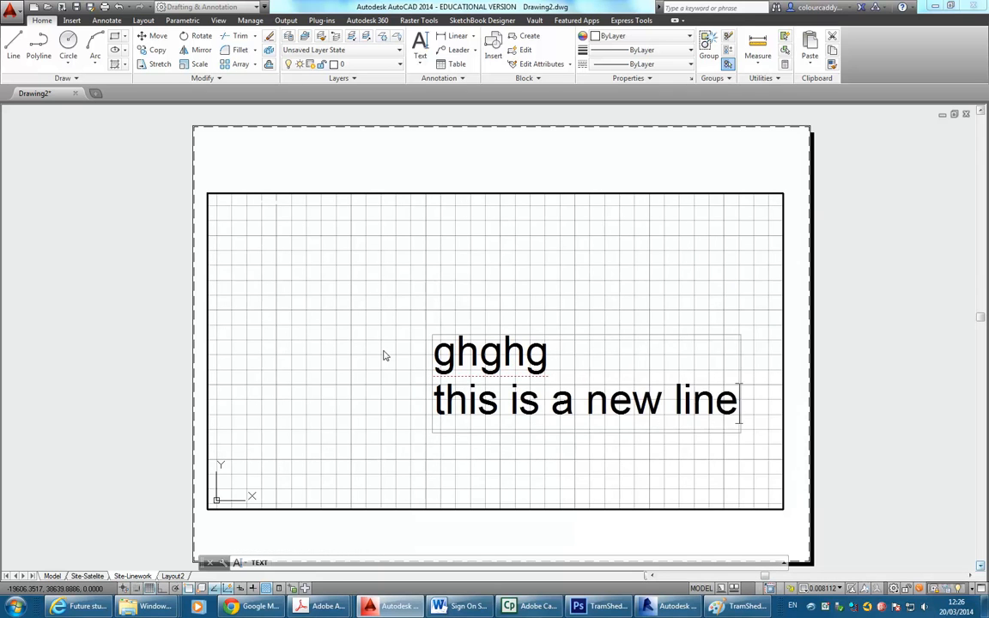
key(Return)
key(Return)
scroll(383, 352, down, 5)
Move the 'this is a new line' text further down and pan to the title.
scroll(296, 409, up, 2)
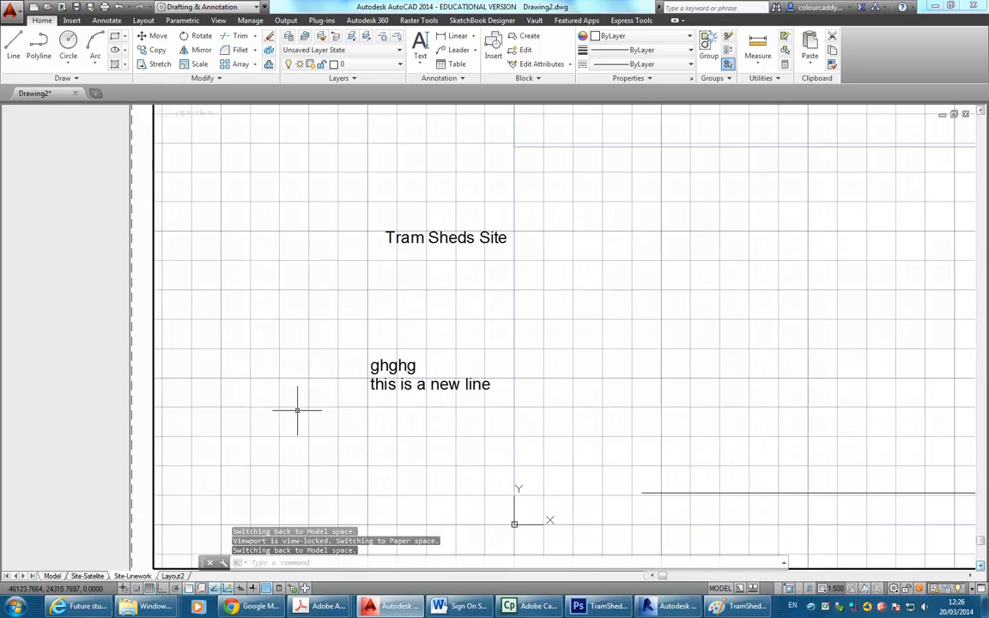
scroll(372, 386, up, 3)
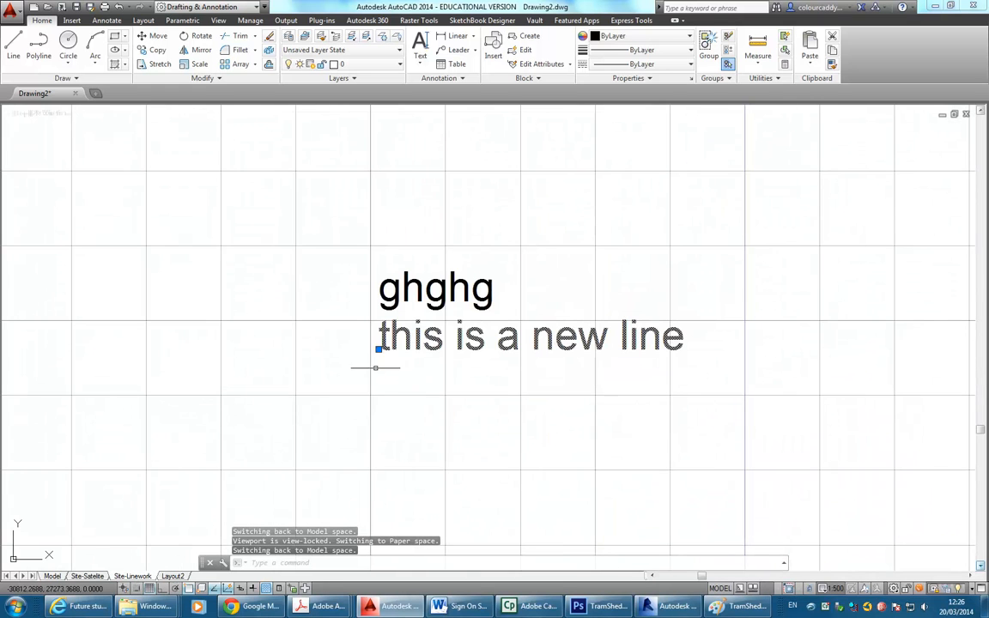
click(378, 349)
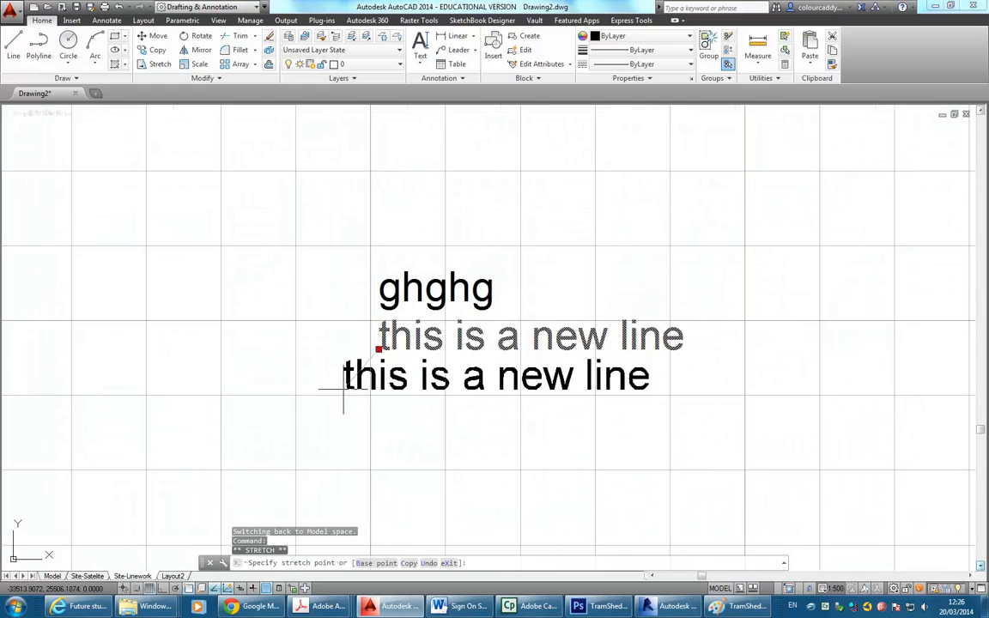
scroll(348, 388, down, 2)
click(362, 399)
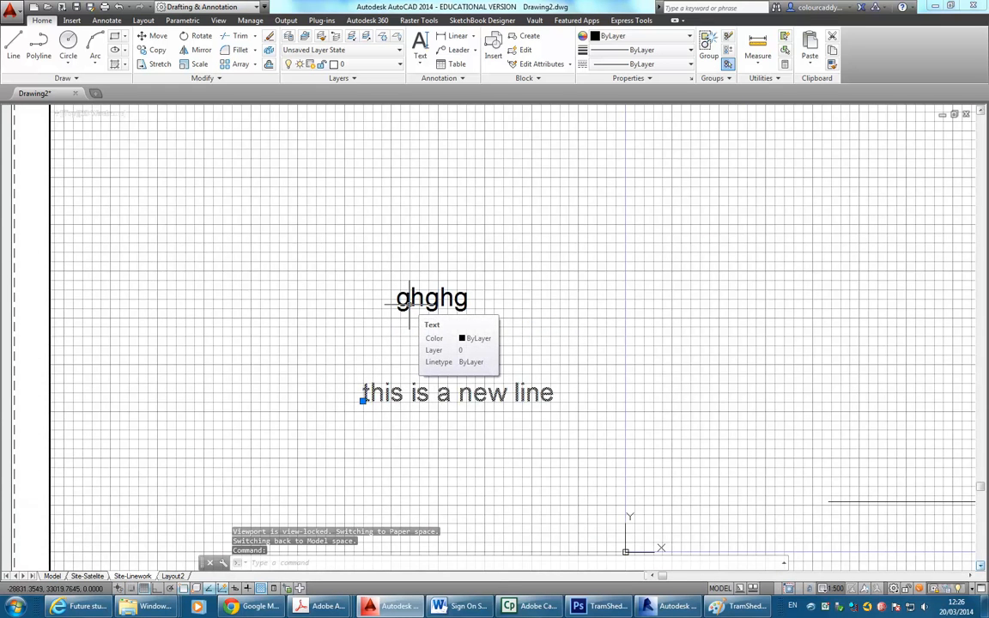
key(Escape)
key(Escape)
key(Escape)
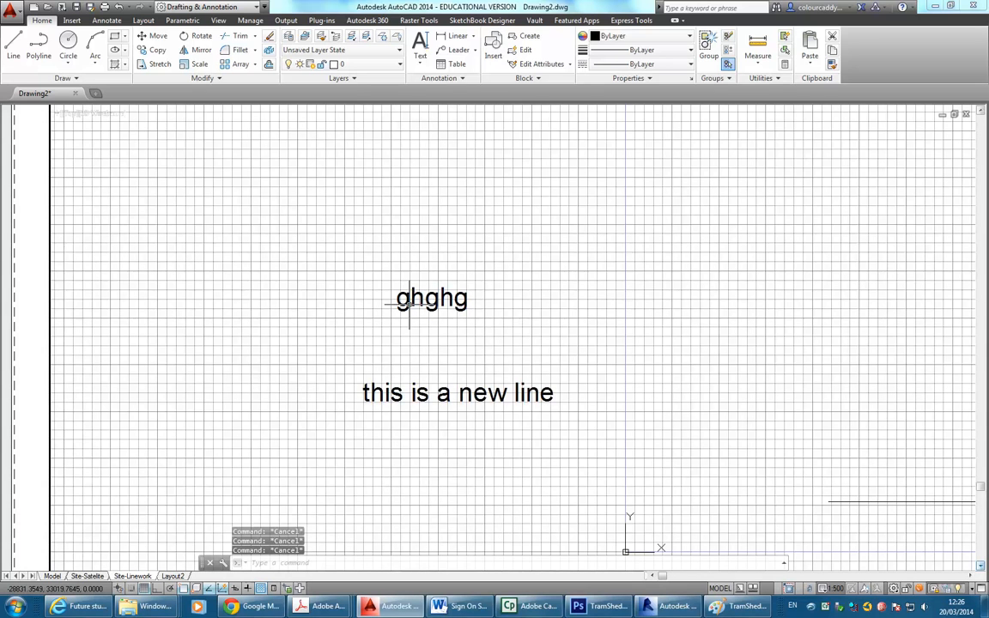
middle_drag(409, 304, 285, 356)
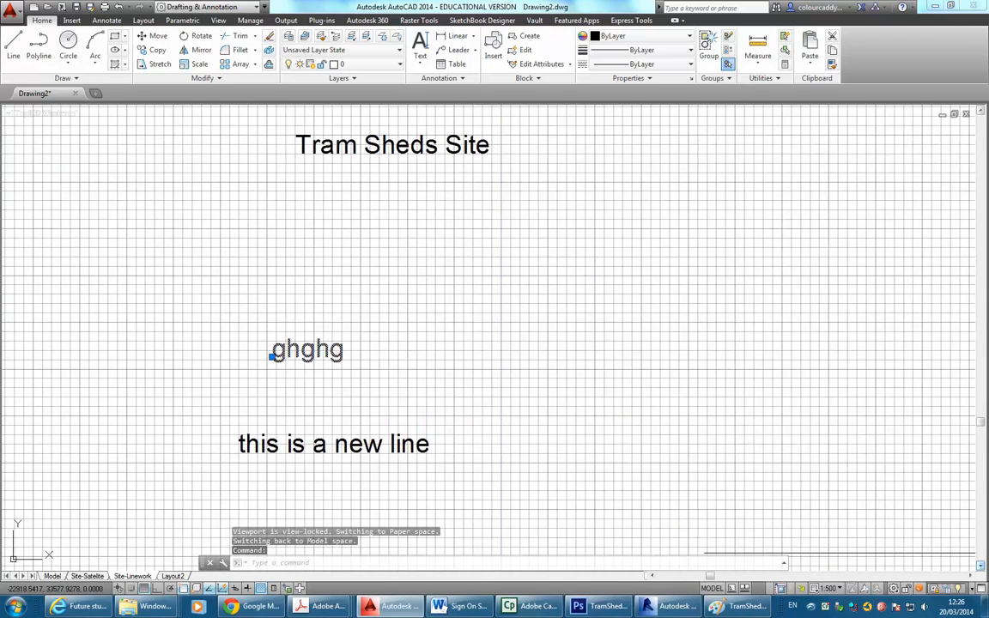
Erase the 'ghghg' and 'this is a new line' test texts.
double_click(334, 355)
key(Escape)
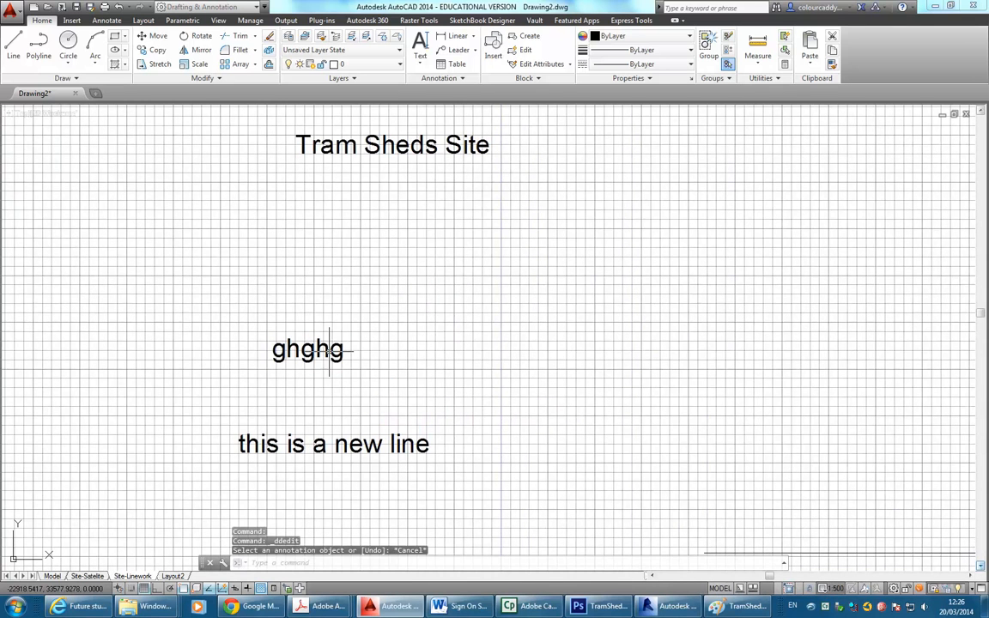
click(332, 348)
key(Delete)
click(331, 452)
key(Delete)
scroll(348, 335, up, 2)
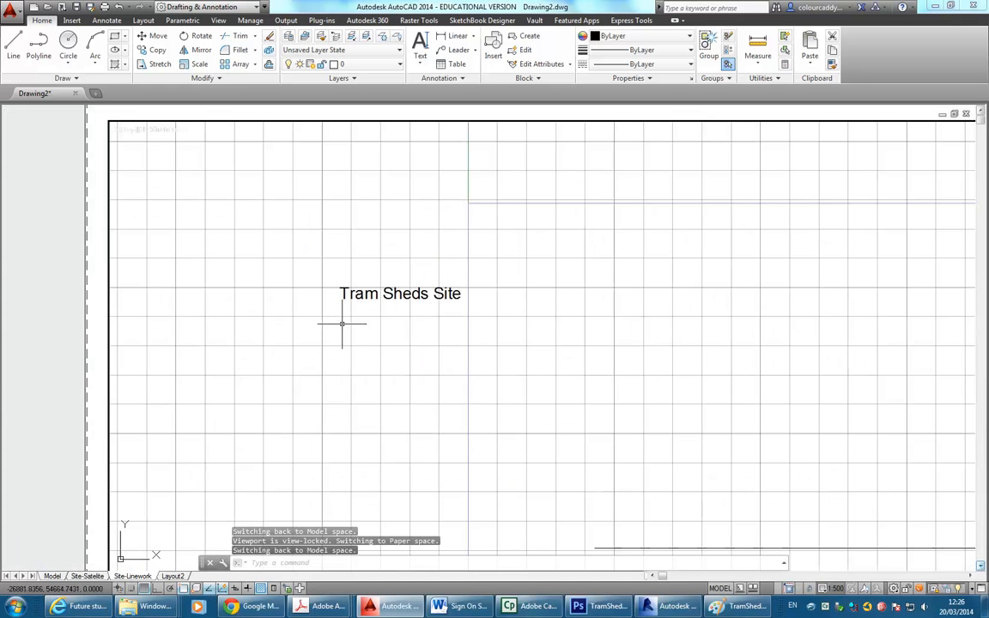
click(420, 56)
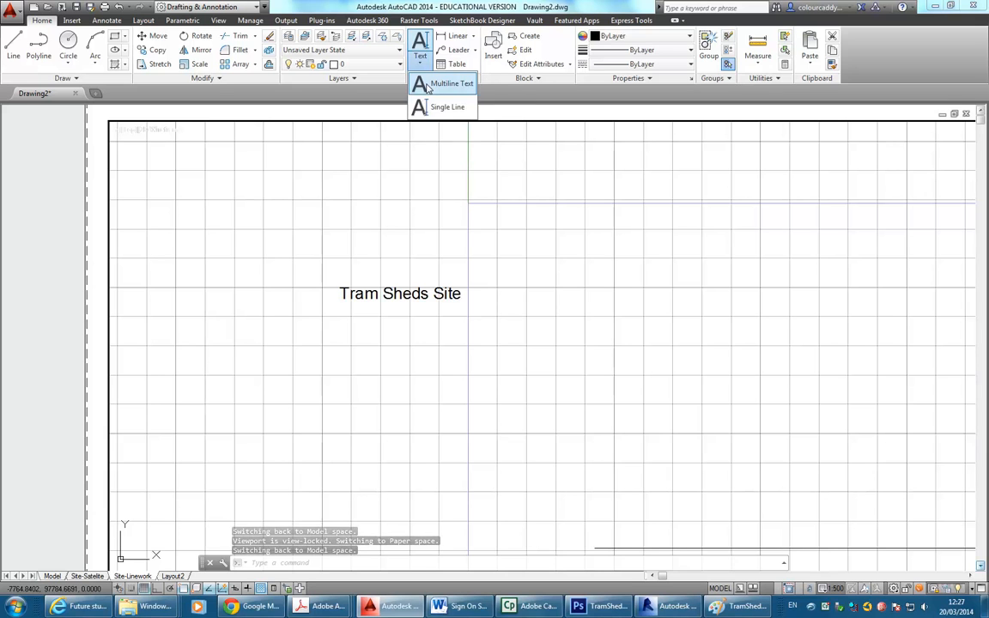
Draw a multiline text box under the title, set height 3.5, and type 575.
click(428, 86)
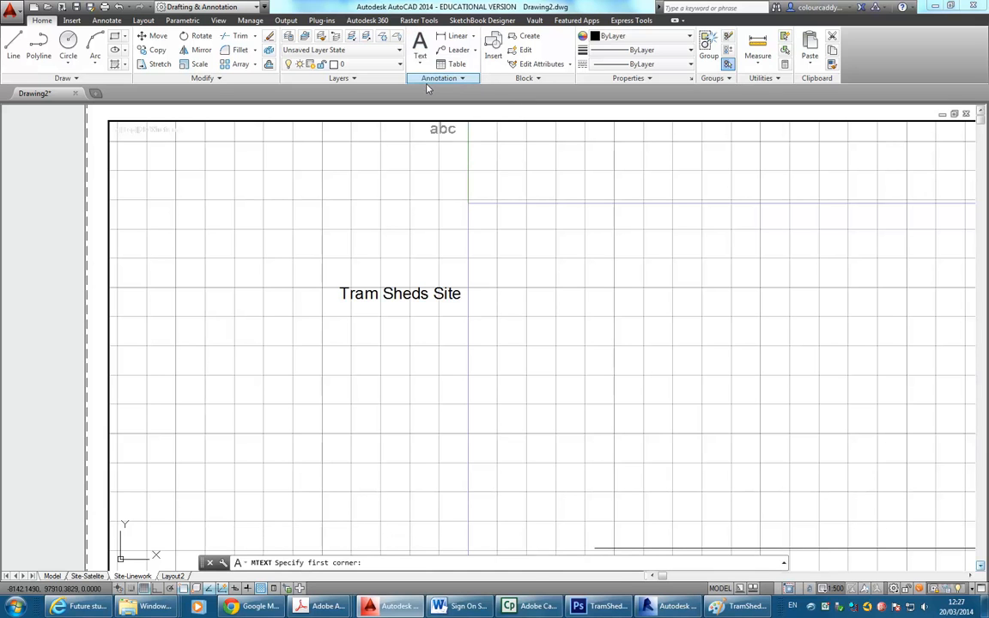
click(319, 341)
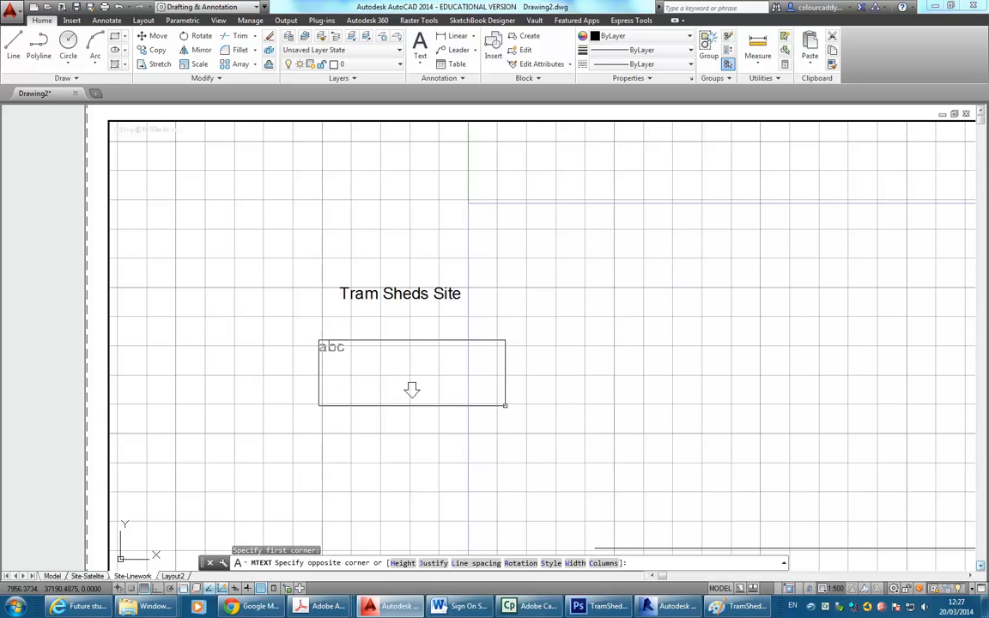
click(505, 405)
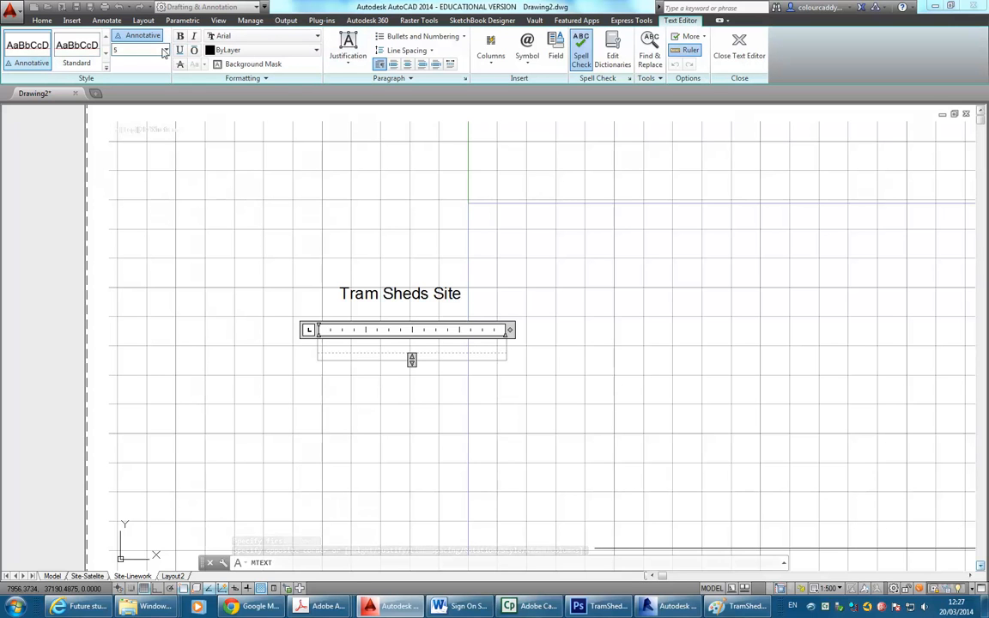
click(136, 50)
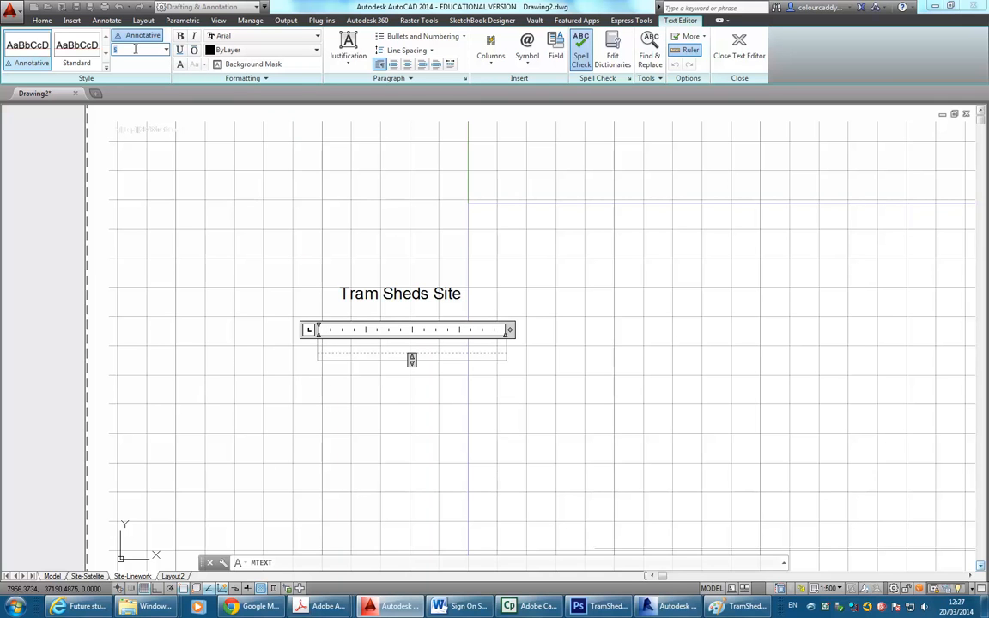
click(135, 49)
text(3.5)
key(Return)
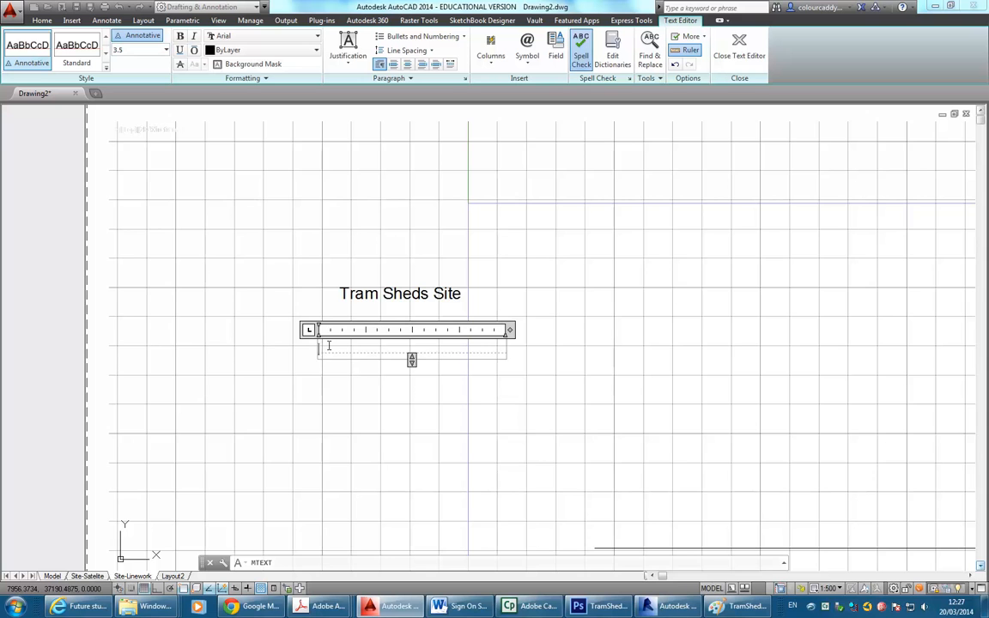
scroll(328, 345, up, 2)
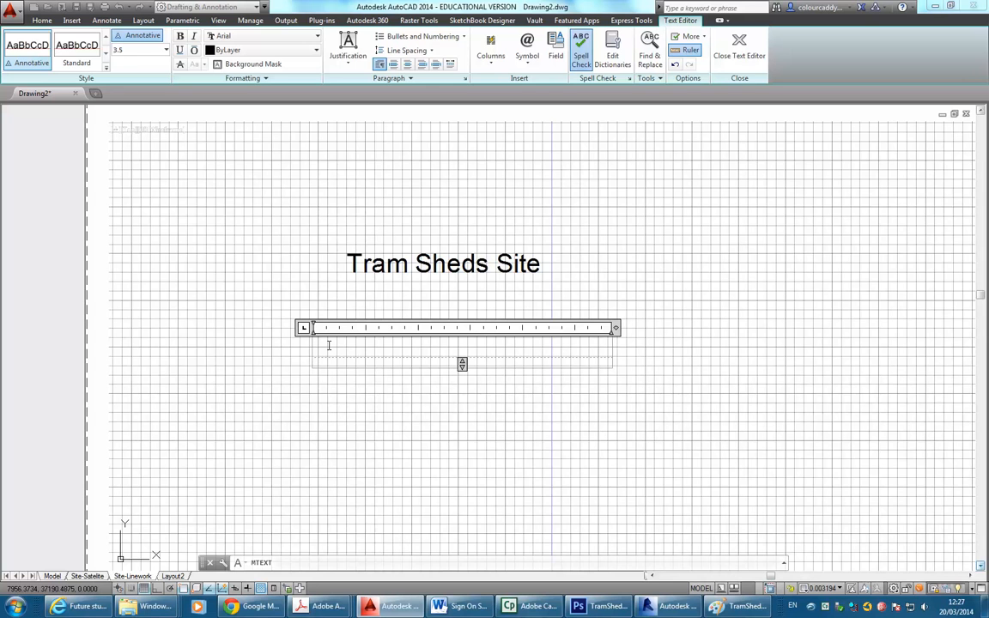
text(575)
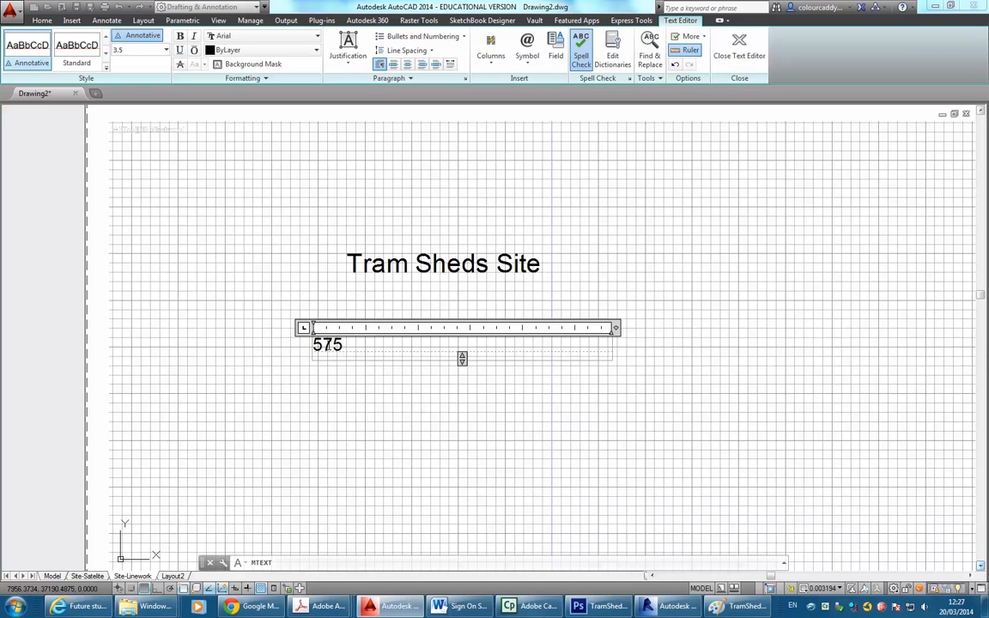
text(%%%)
key(BackSpace)
key(BackSpace)
text(&)
key(BackSpace)
text(%)
text(d)
key(BackSpace)
text(%%2)
key(Return)
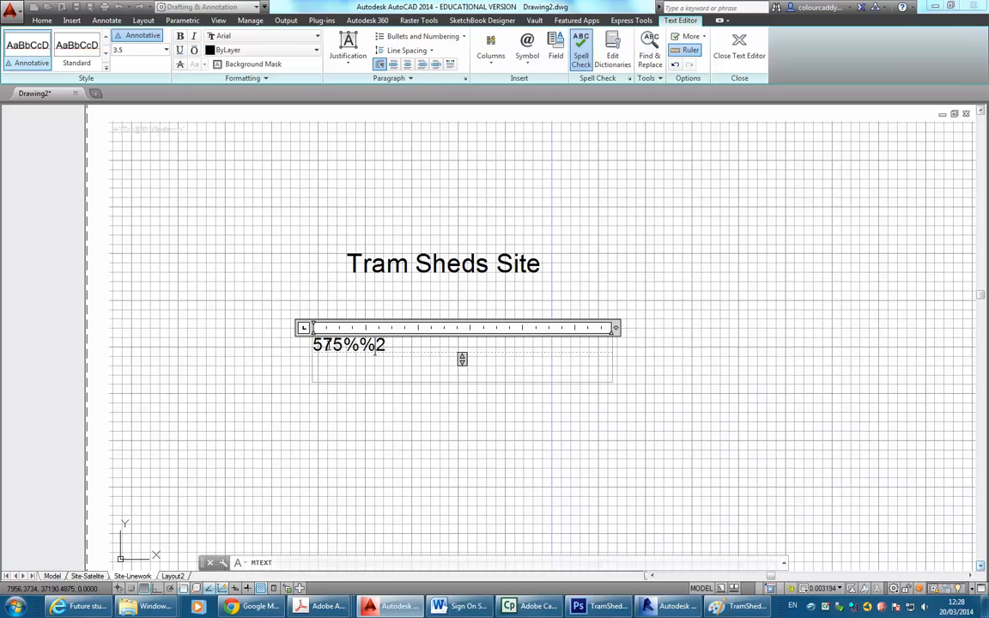
text(%)
key(Return)
key(BackSpace)
key(BackSpace)
key(Delete)
text(s)
key(BackSpace)
key(BackSpace)
text(d)
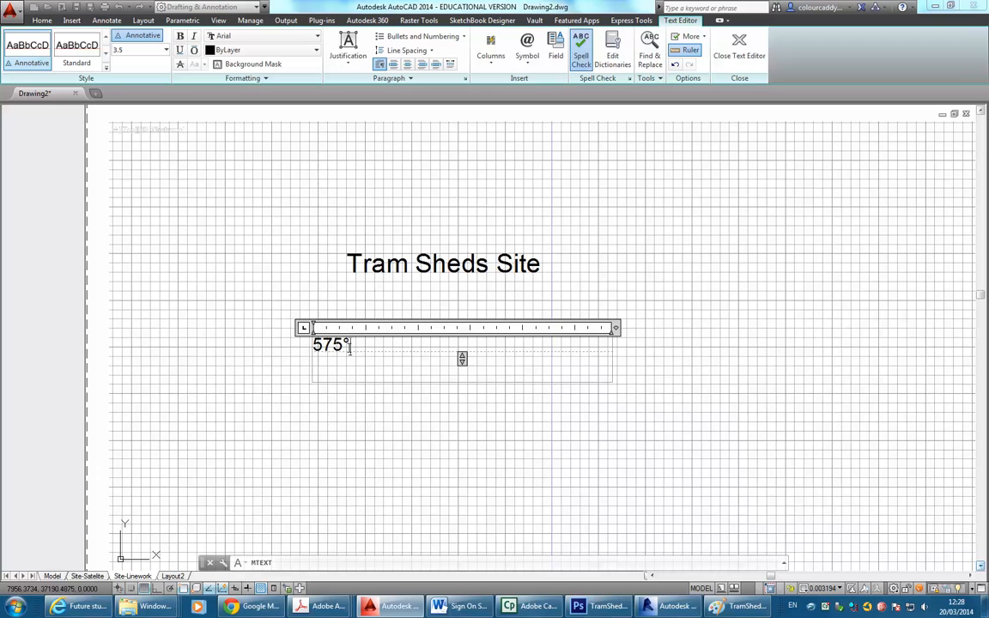
key(BackSpace)
text(D)
key(BackSpace)
text(%%d)
key(BackSpace)
Search 'chara' from the Start menu and launch Character Map.
click(16, 610)
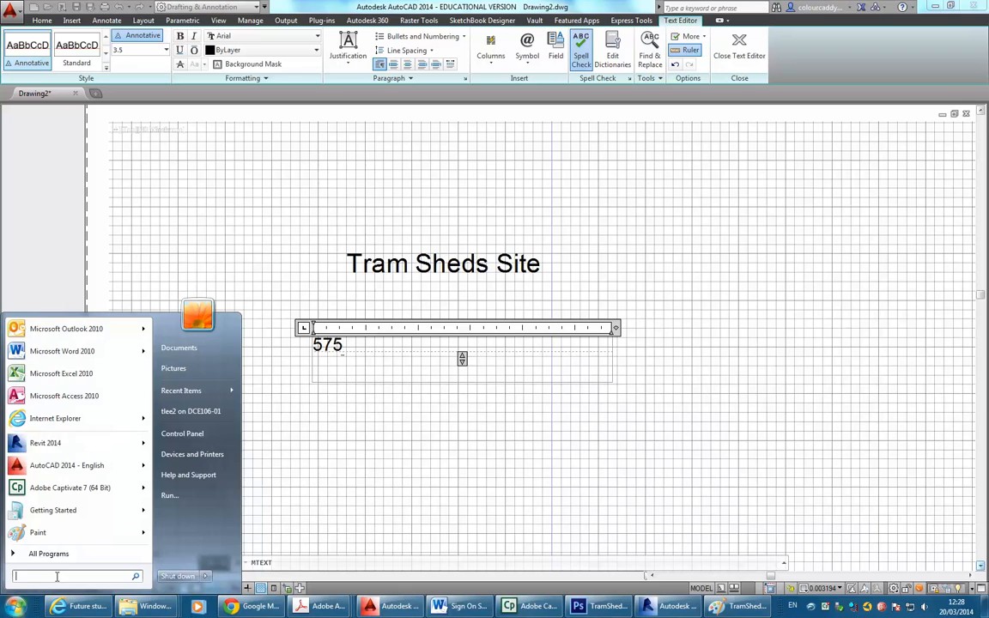
text(cah)
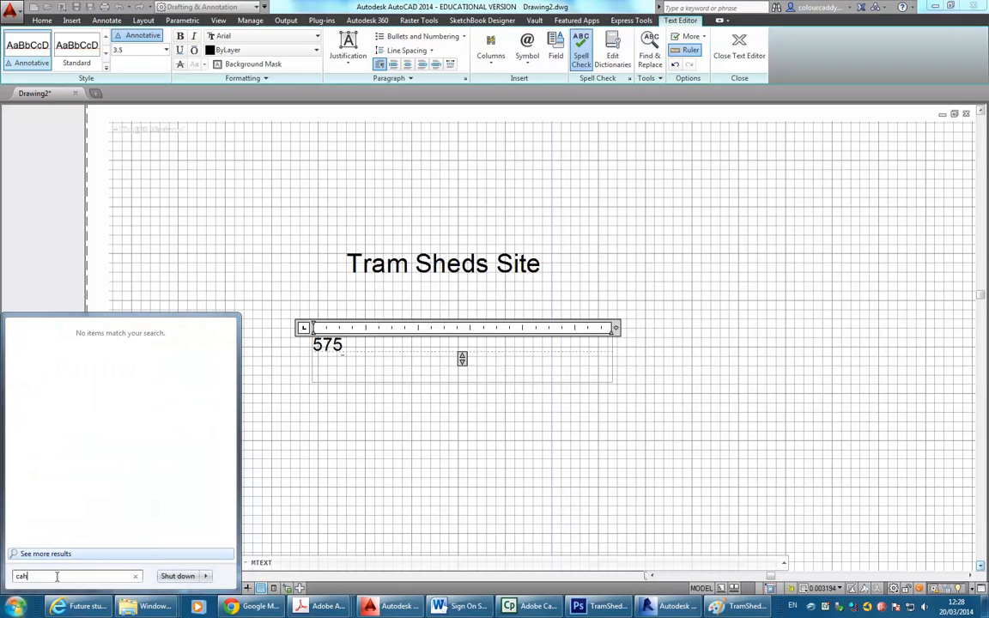
key(BackSpace)
key(BackSpace)
text(hara)
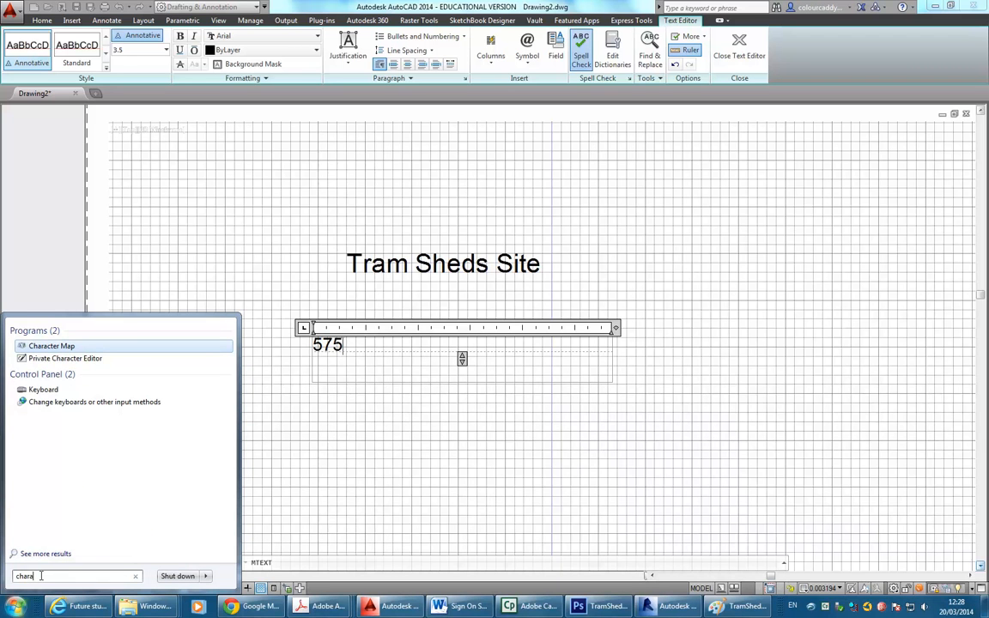
click(52, 346)
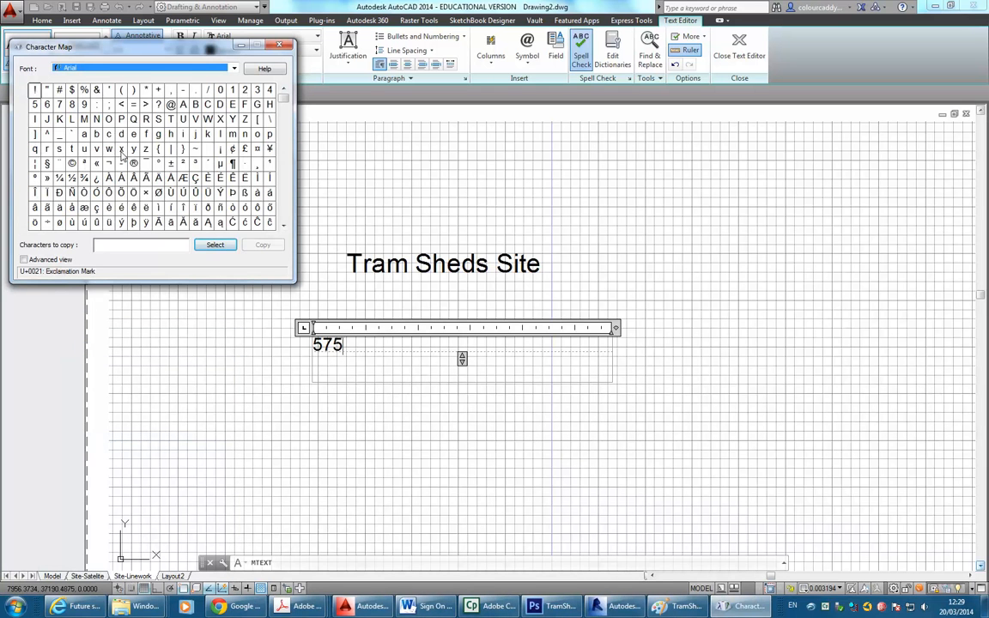
Browse the Arial character grid in Character Map.
click(166, 68)
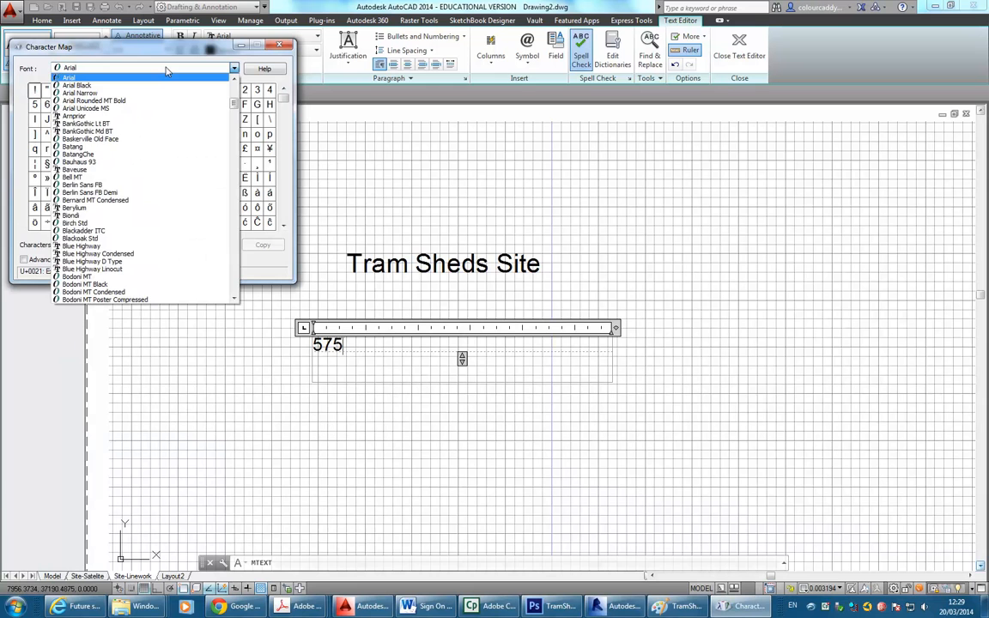
click(168, 71)
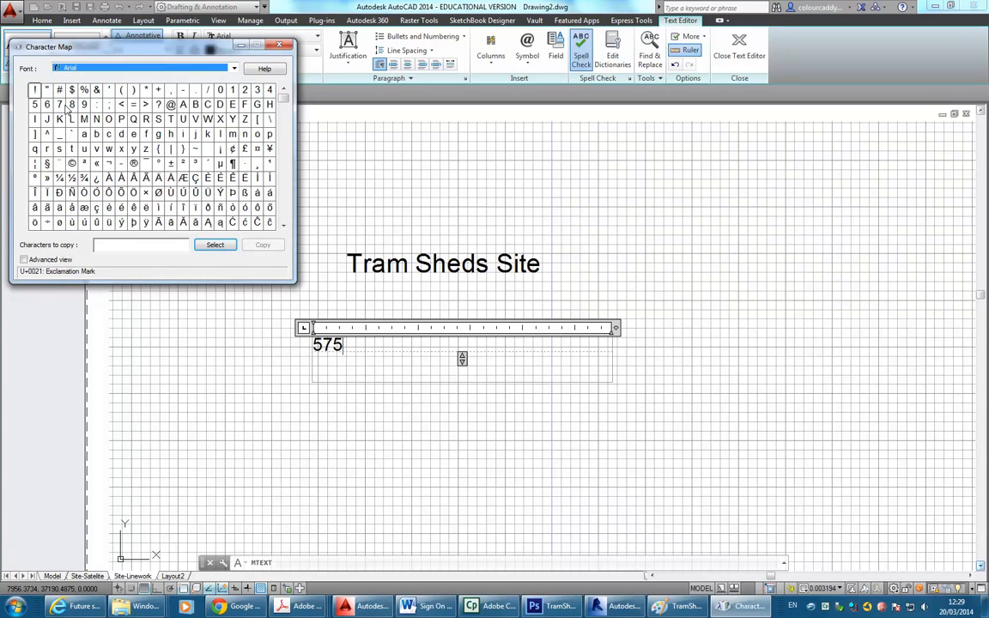
click(285, 222)
click(284, 224)
click(284, 225)
click(285, 225)
click(284, 225)
click(284, 225)
click(285, 225)
click(284, 225)
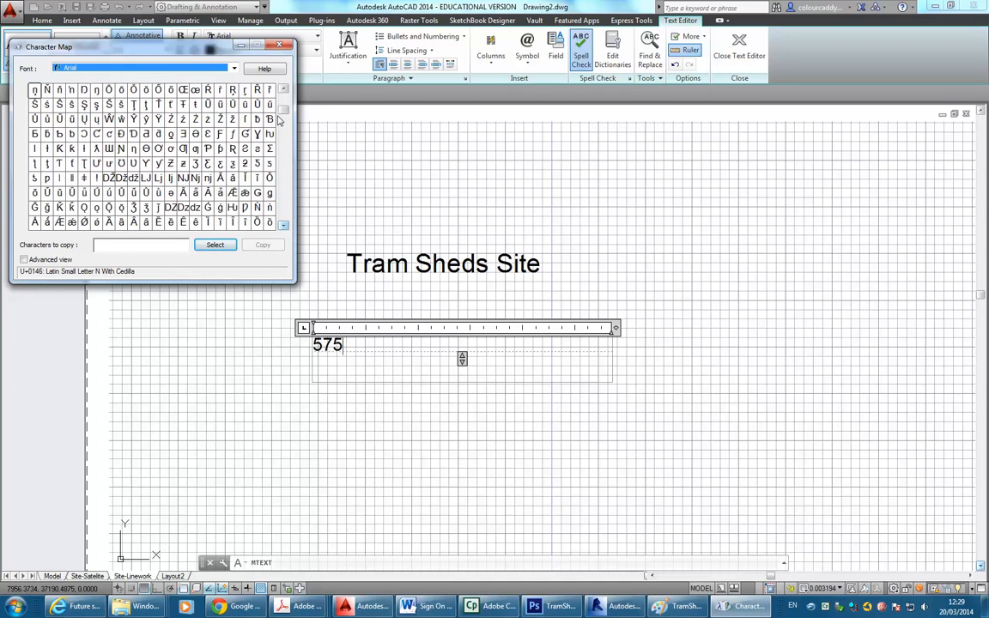
click(284, 227)
click(283, 227)
click(283, 227)
click(283, 227)
click(283, 228)
click(284, 228)
click(284, 227)
click(284, 227)
click(283, 227)
click(283, 228)
click(283, 228)
click(283, 228)
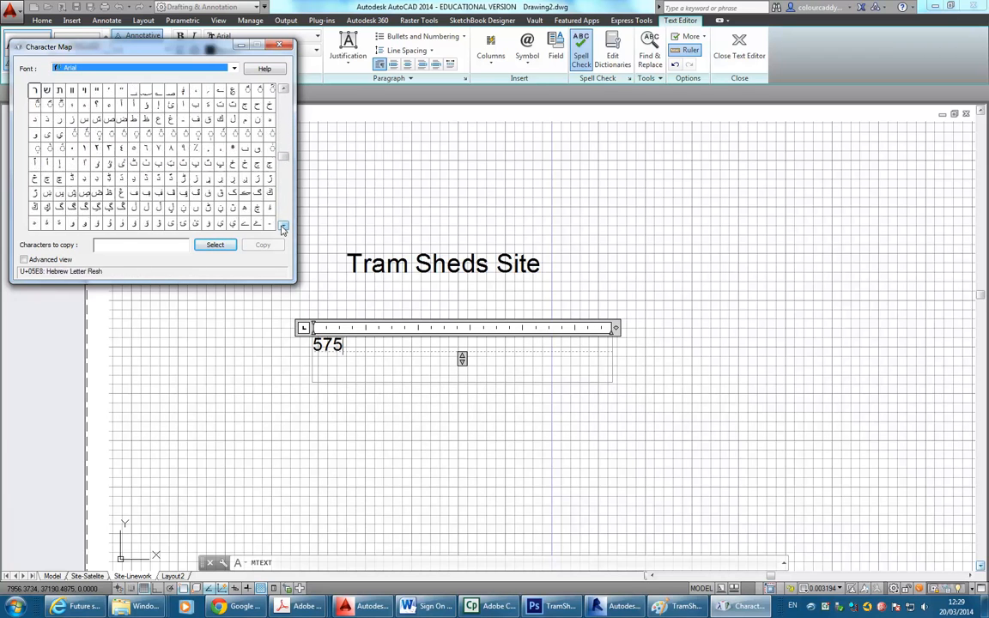
drag(286, 161, 238, 280)
Copy the superscript ² from the Technic font and return to the AutoCAD note.
click(235, 68)
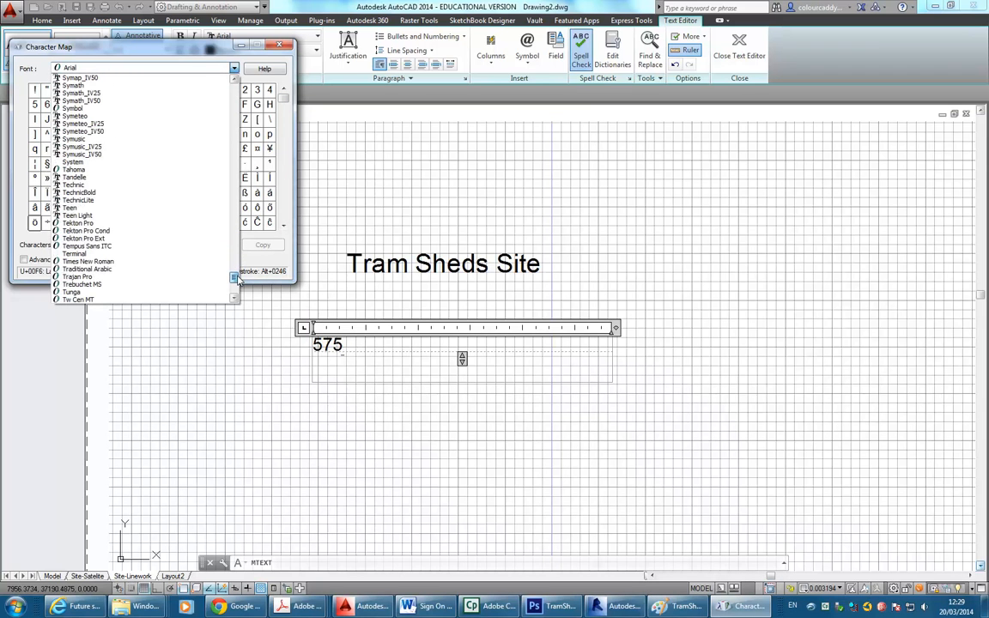
click(86, 186)
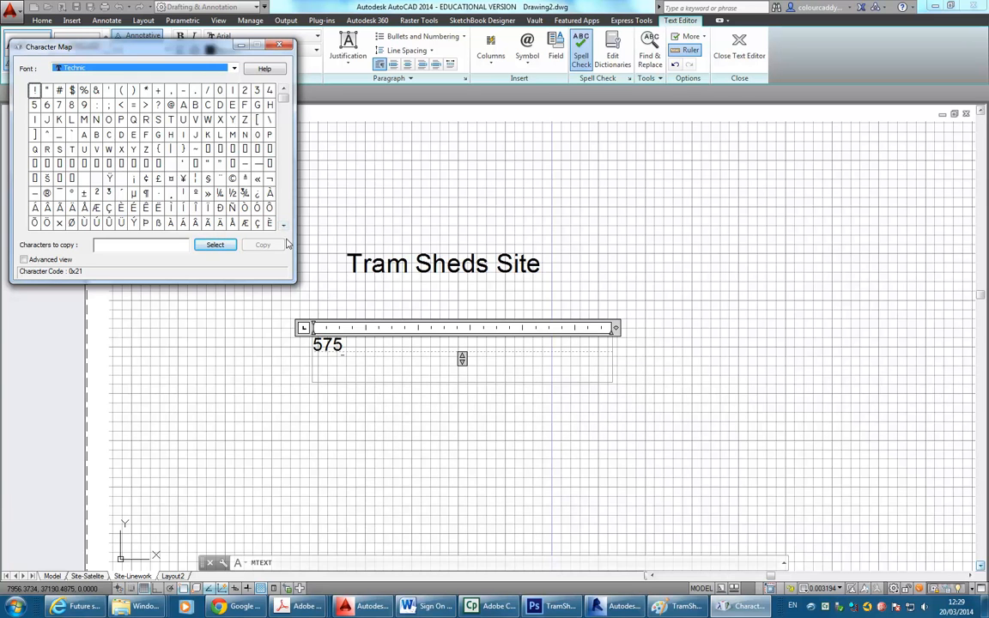
click(96, 193)
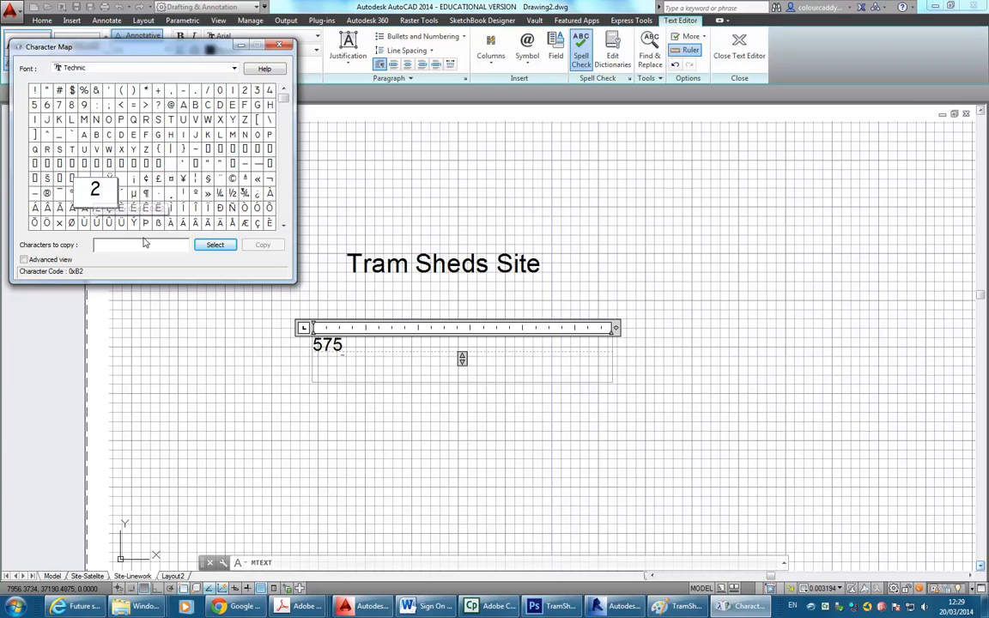
click(214, 245)
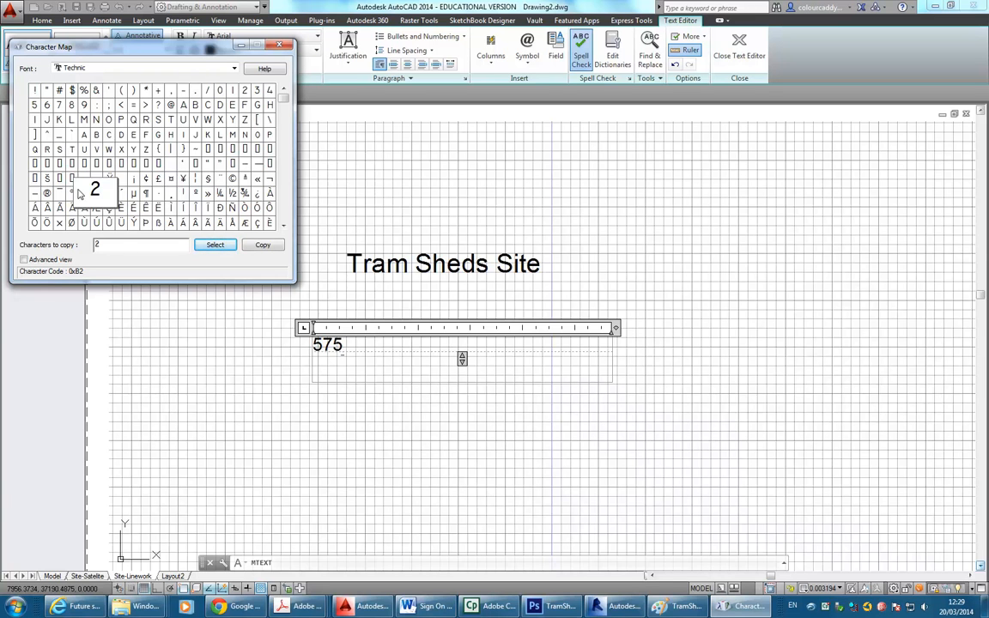
click(262, 246)
click(346, 344)
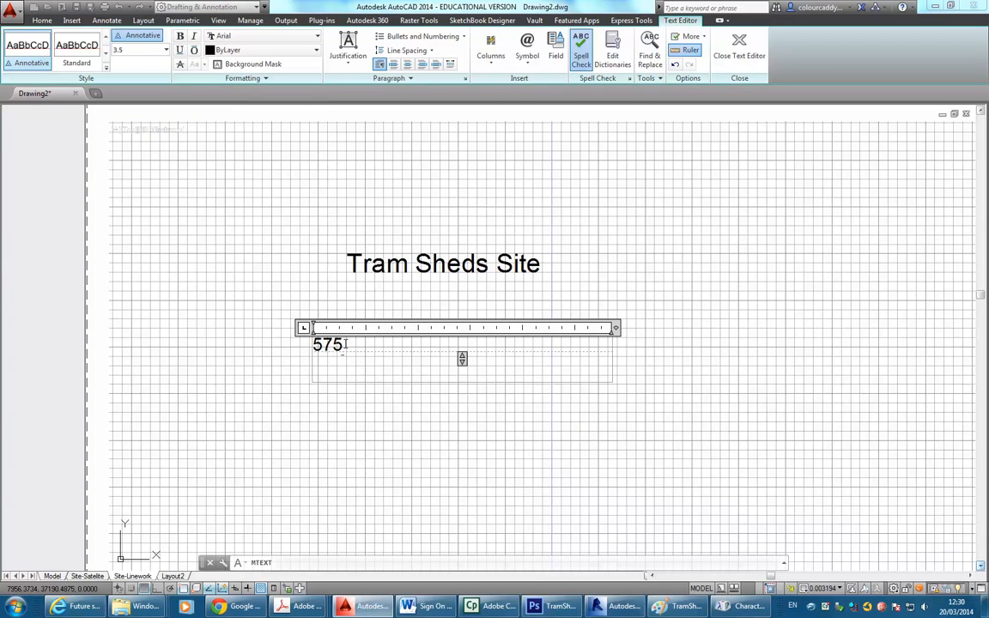
Paste ² after 575 and shrink it to text height 2.5.
key(ctrl+v)
key(Return)
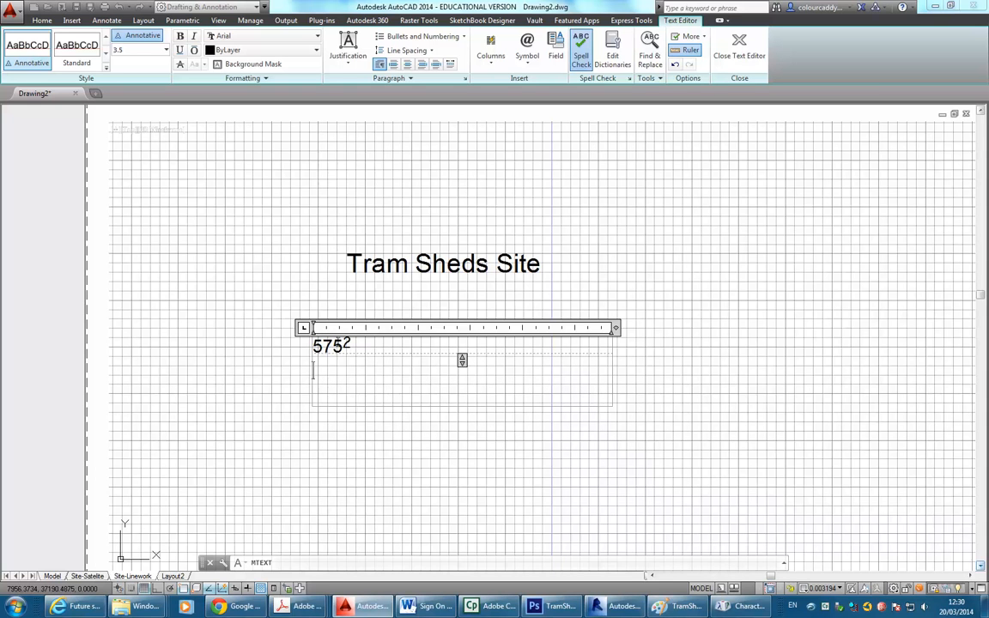
mouse_move(344, 347)
mouse_down()
mouse_move(305, 346)
mouse_move(354, 344)
mouse_up()
click(348, 357)
click(166, 51)
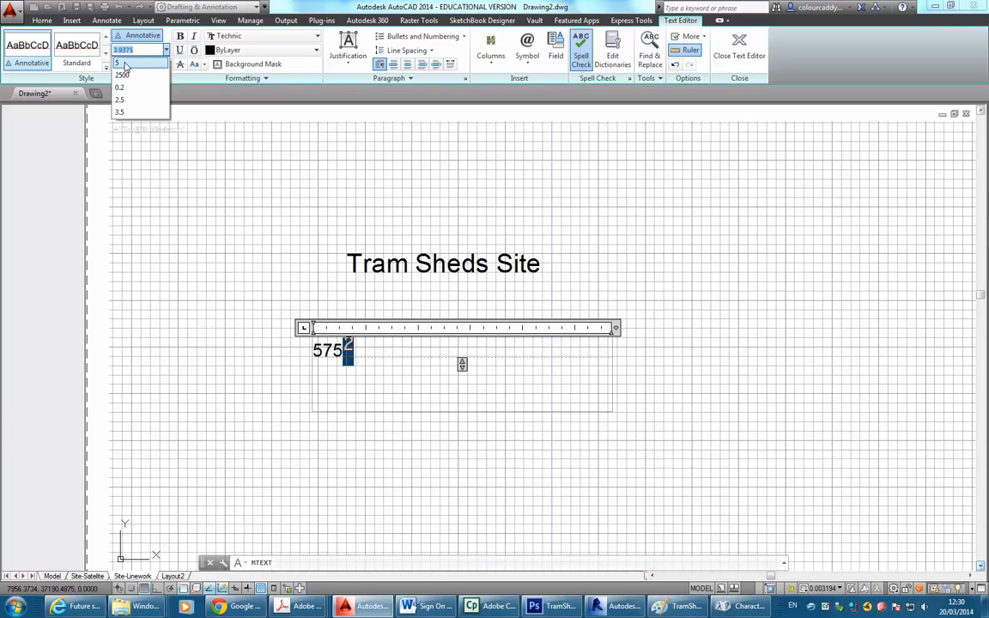
click(121, 101)
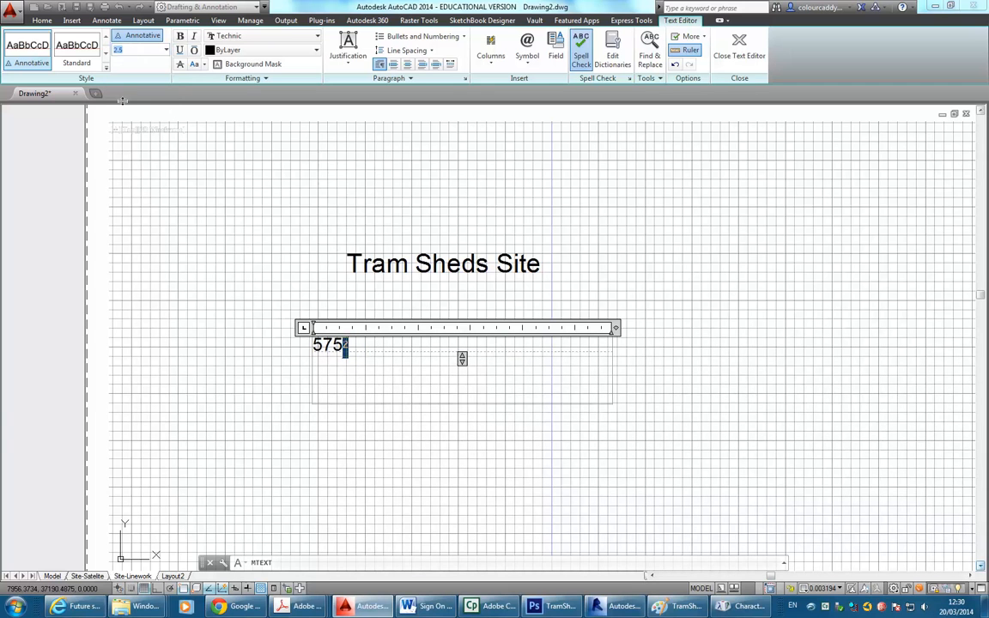
click(331, 376)
Set 575 to the Biondi font, prefix it with 'Area:', and close the editor.
drag(343, 346, 312, 345)
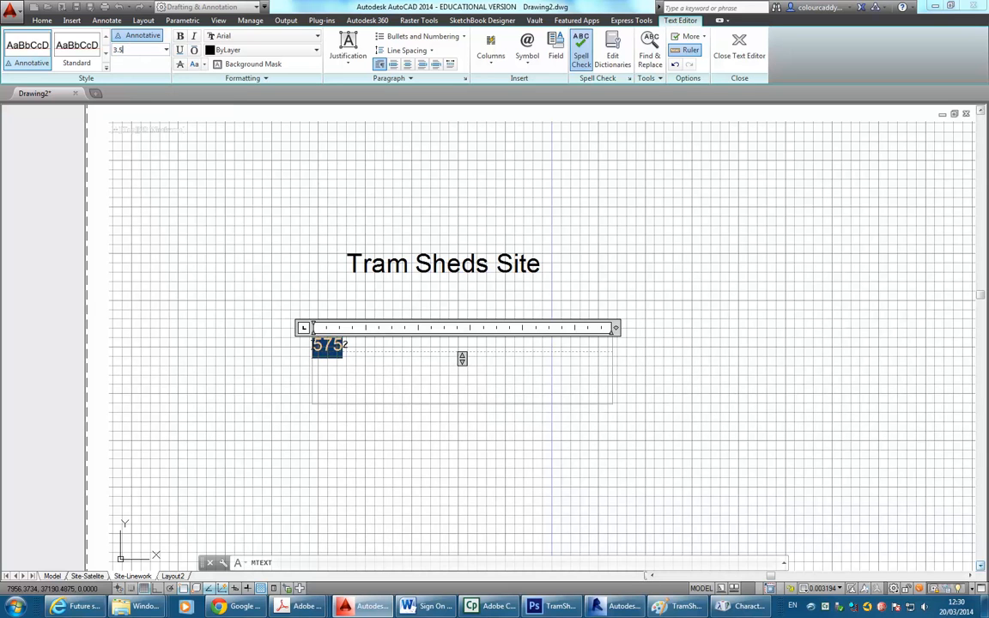
click(255, 40)
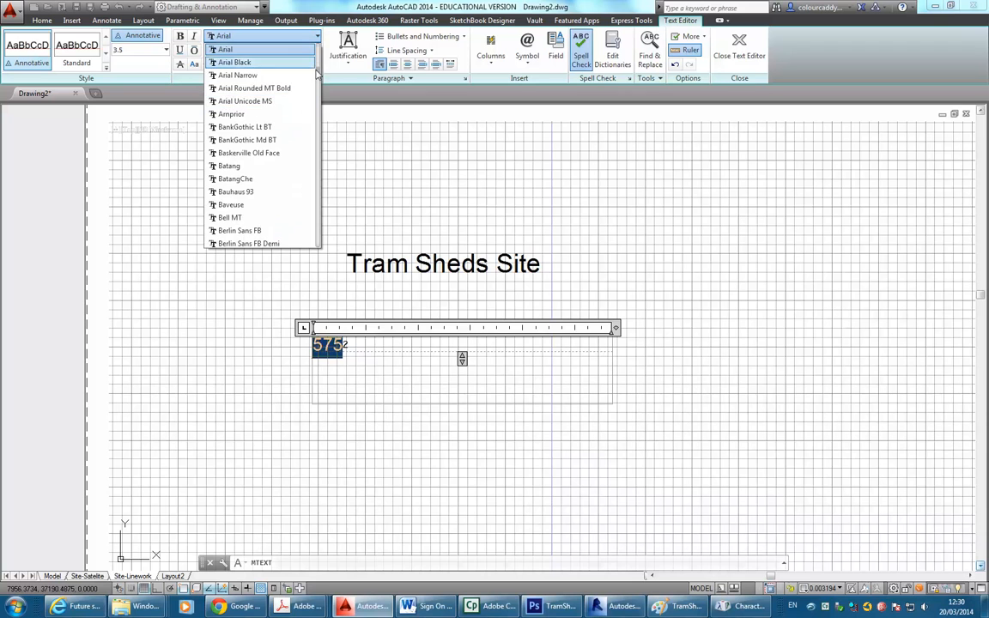
scroll(317, 65, up, 1)
scroll(317, 64, down, 7)
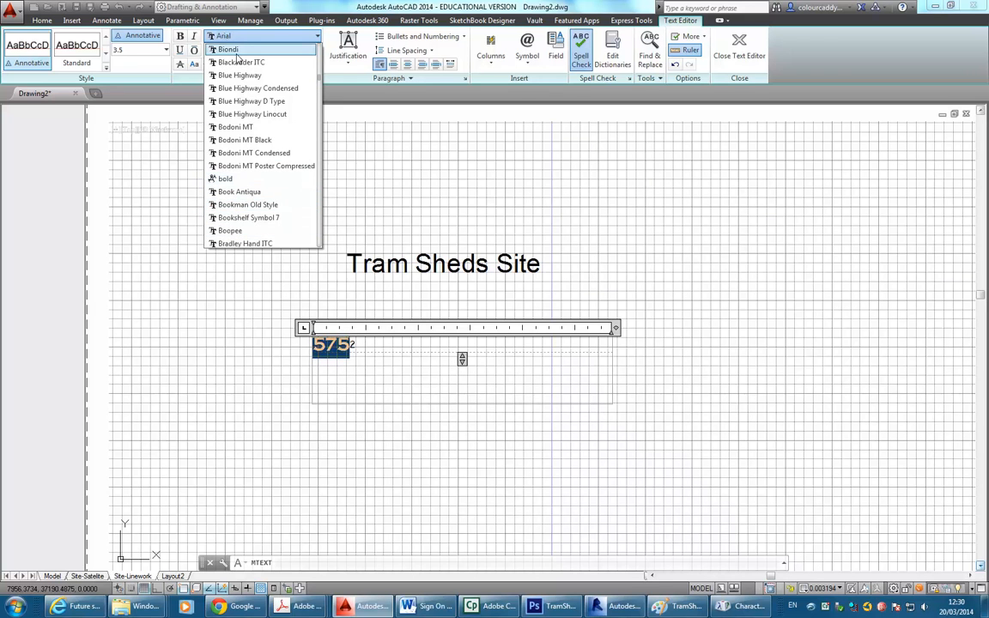
scroll(233, 190, up, 2)
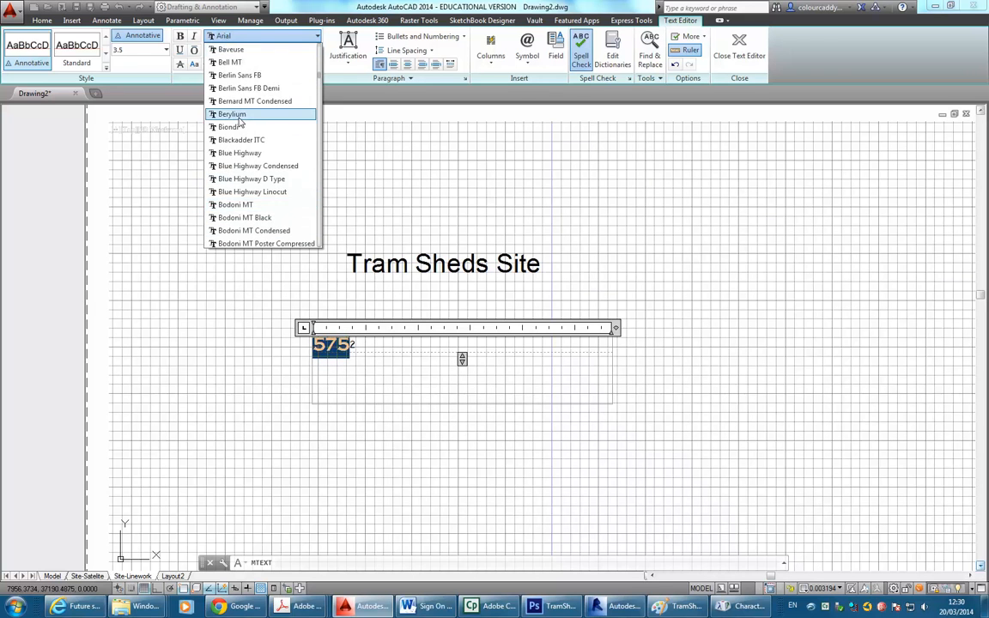
click(241, 130)
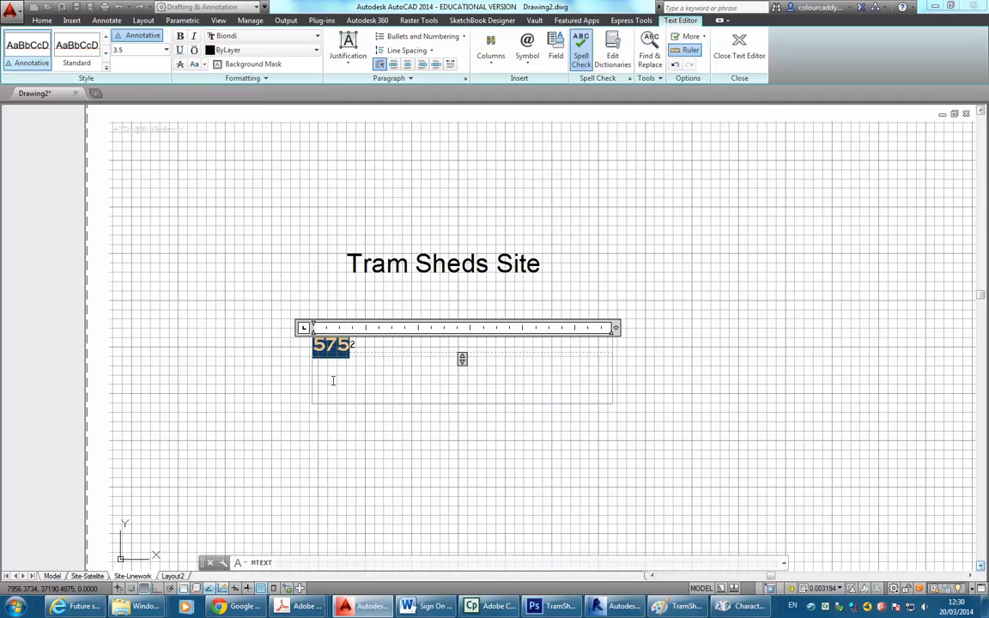
click(333, 380)
click(317, 349)
text(Are)
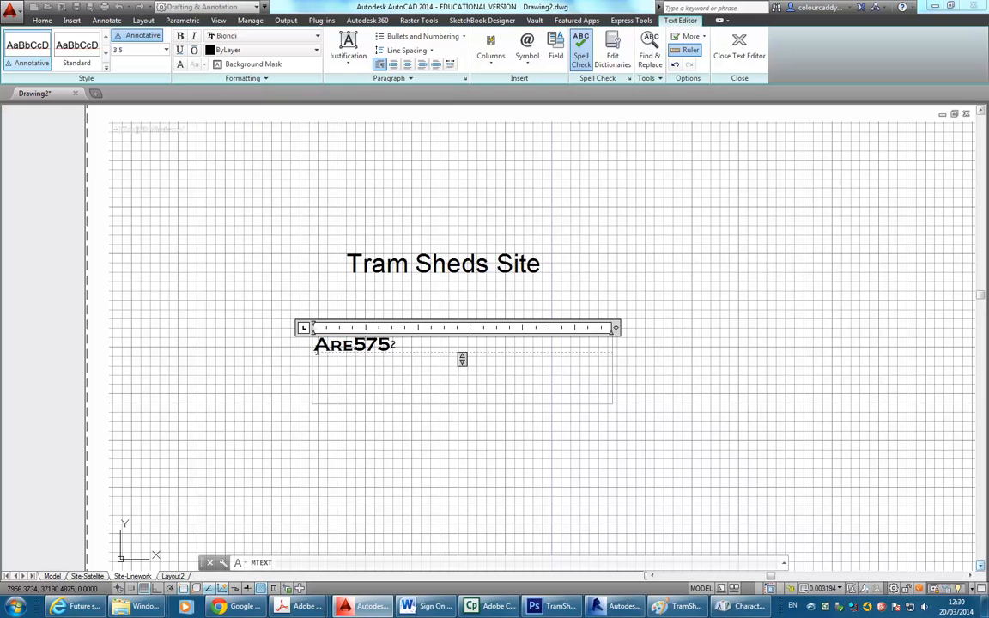
text(a:)
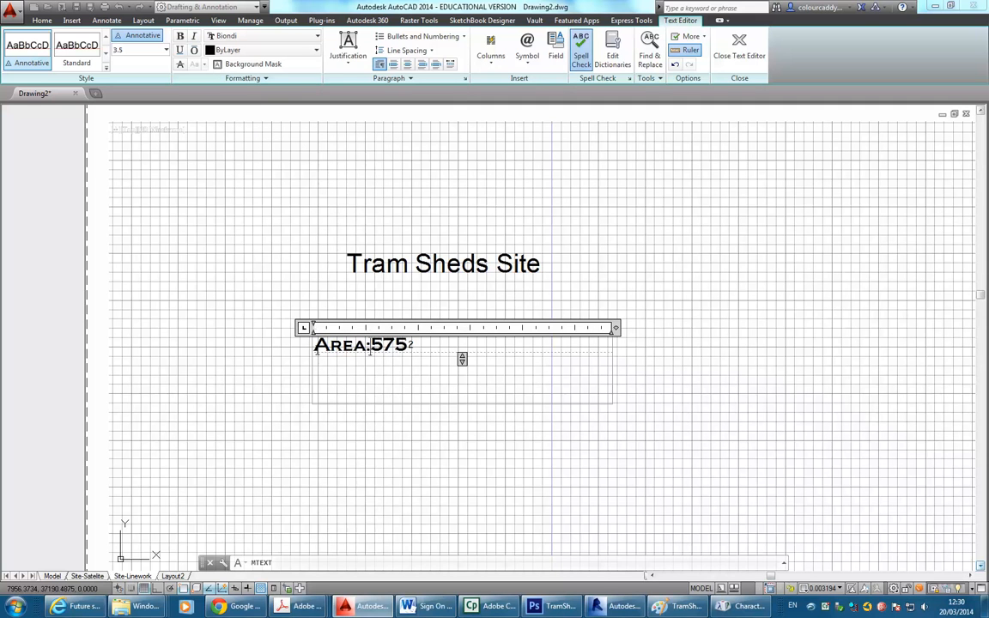
click(301, 298)
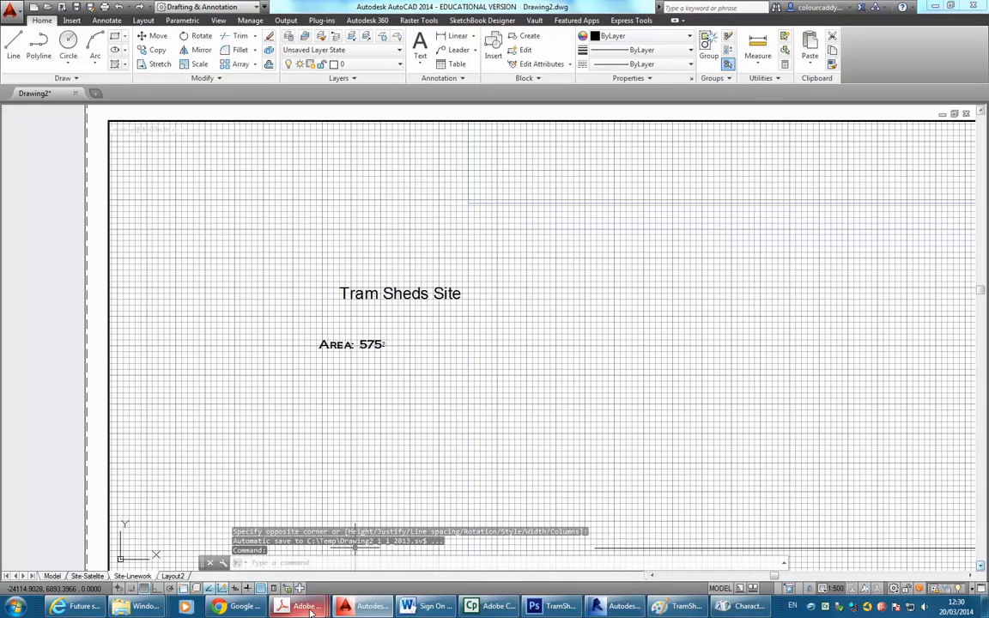
Read the Site Plan requirements on page 3 of Brief - 1 2014 v2.pdf, then minimise Acrobat.
mouse_move(302, 607)
click(187, 550)
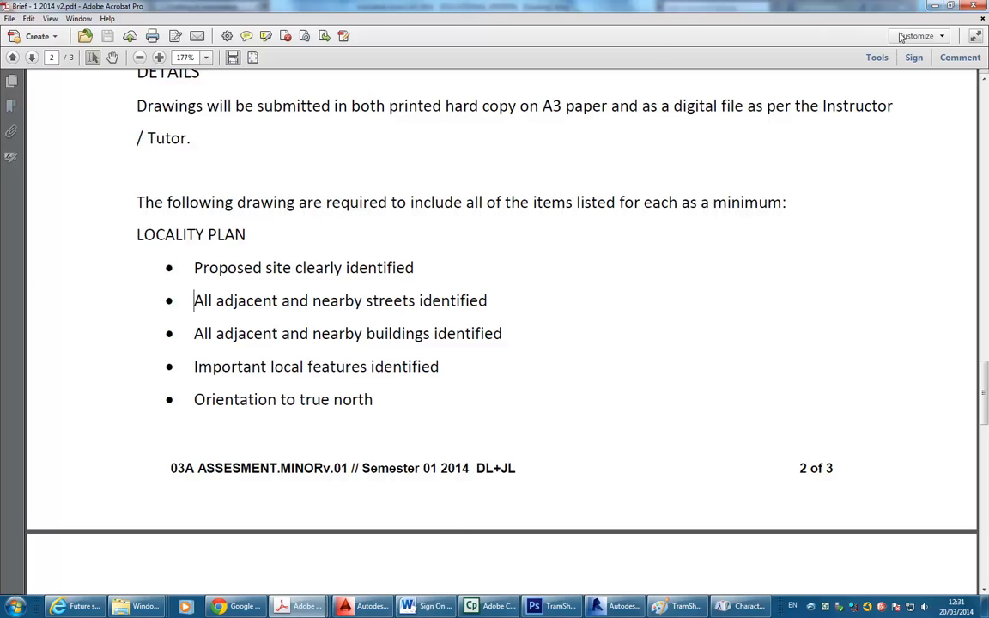
scroll(223, 412, down, 10)
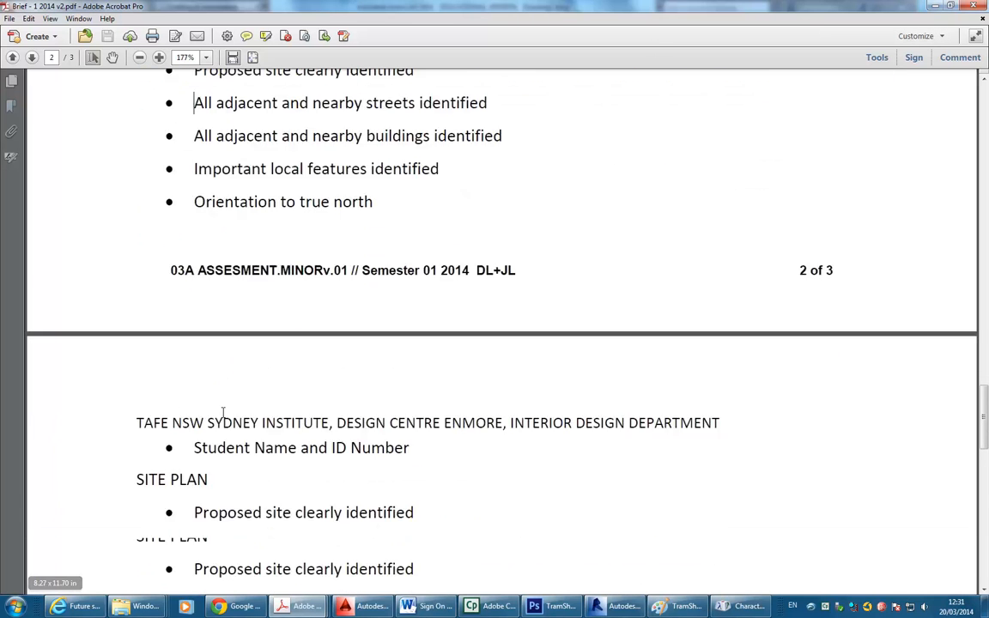
scroll(223, 413, down, 3)
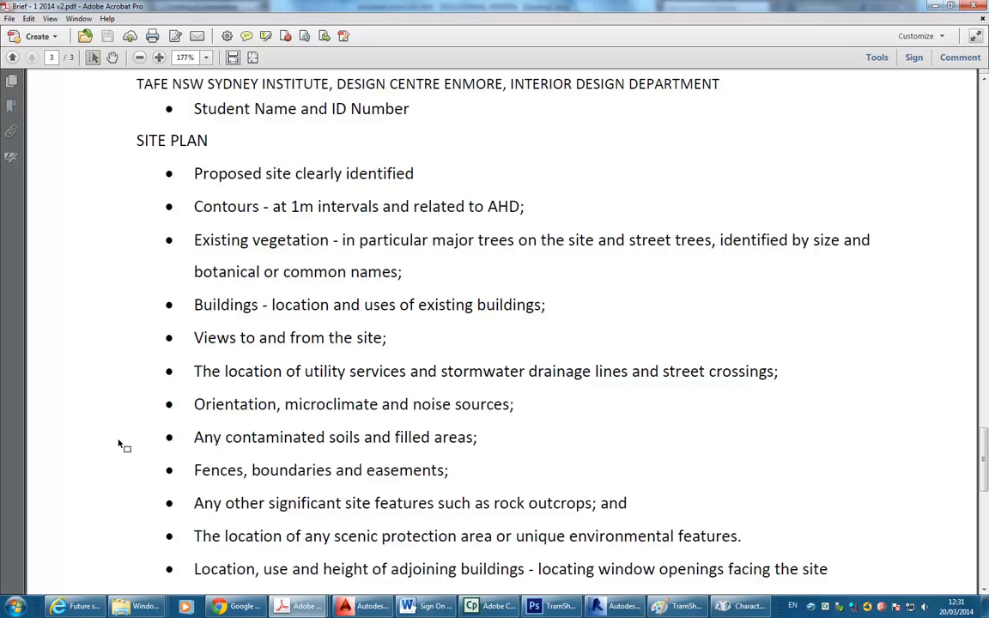
click(935, 6)
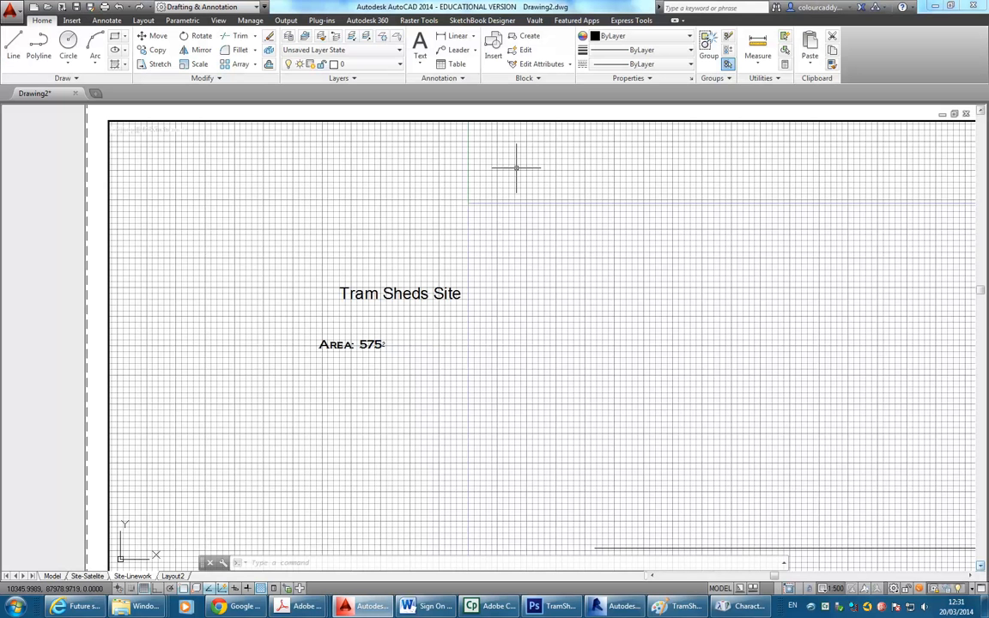
Start and cancel a Spline Fit without drawing, then bring the brief PDF back up.
click(74, 78)
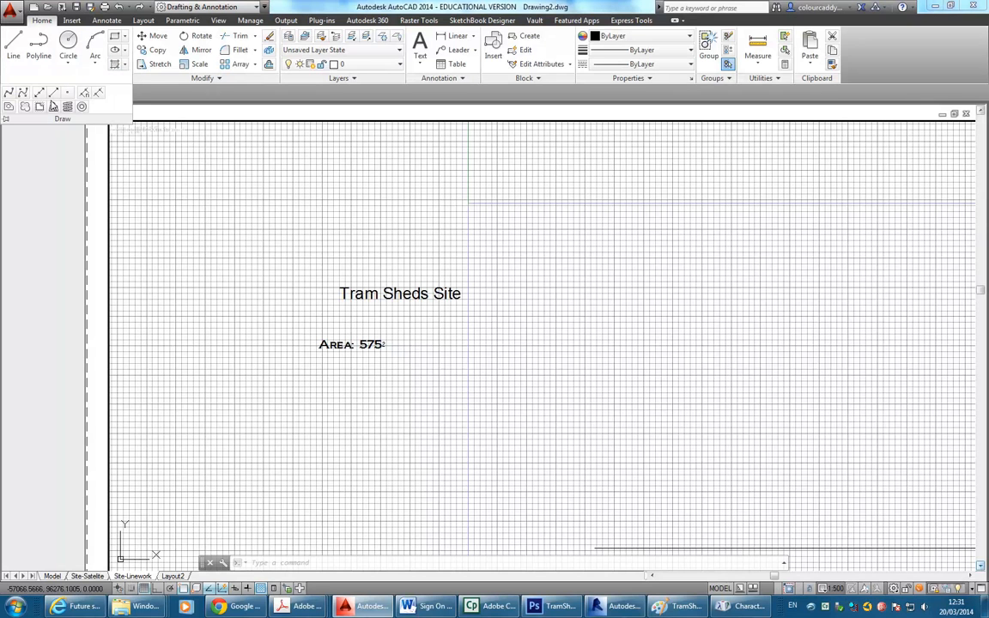
click(11, 96)
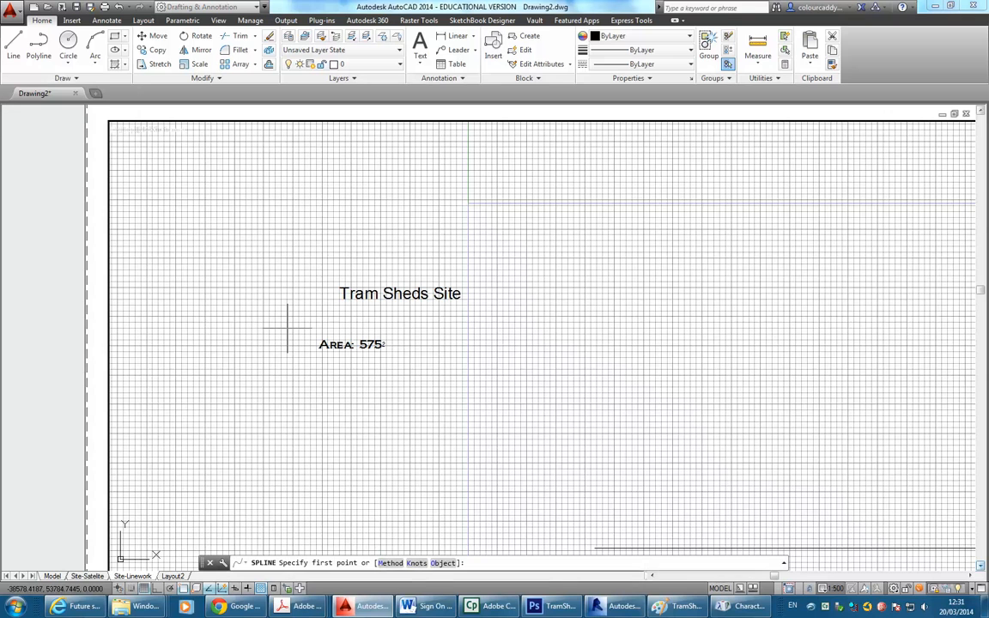
key(Escape)
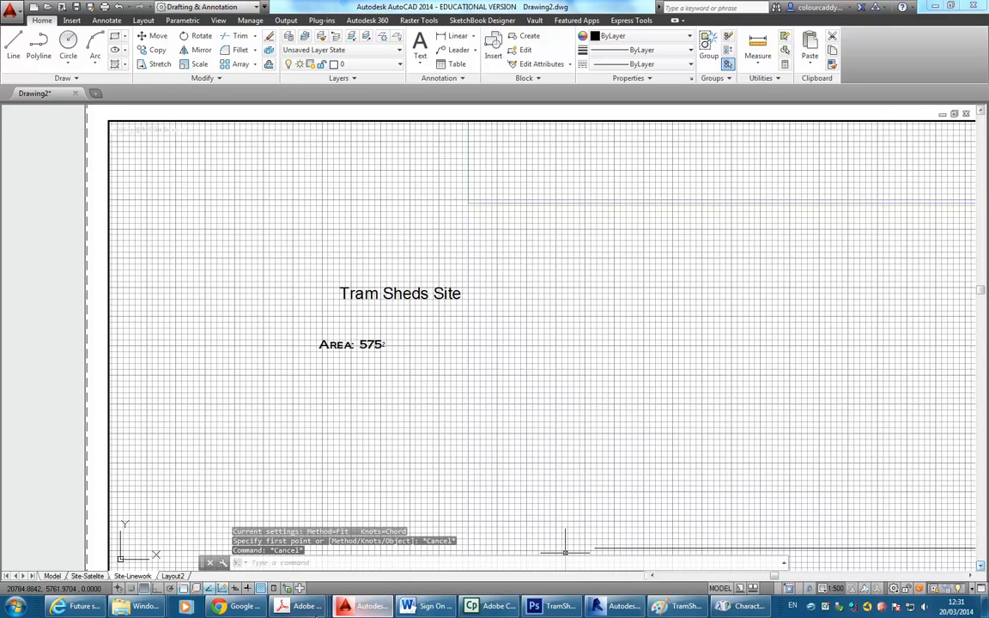
mouse_move(283, 608)
click(164, 546)
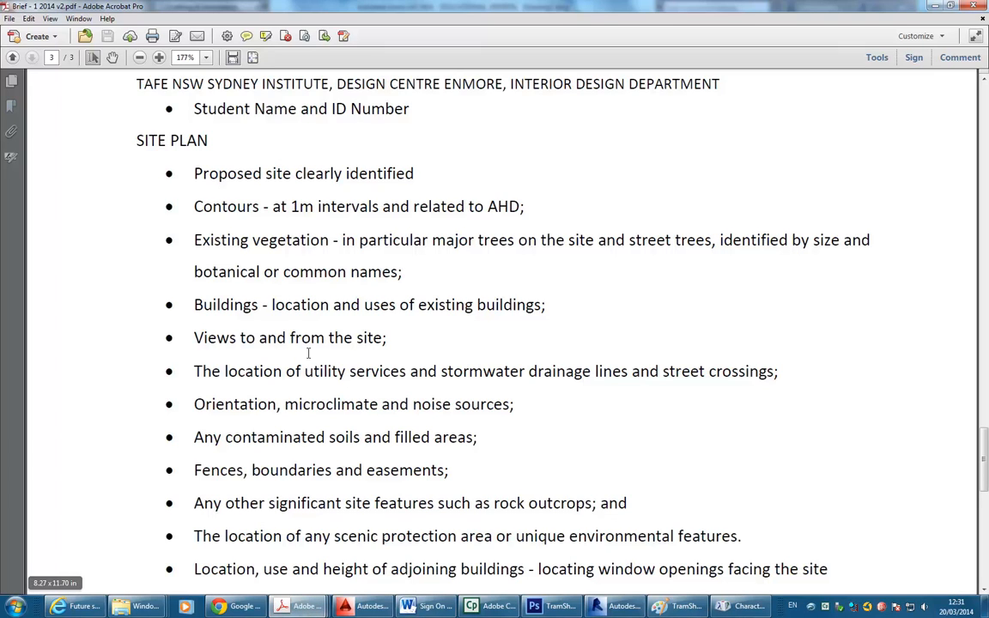
Read the remaining Site Plan requirements, then switch back to the AutoCAD drawing with Alt+Tab.
scroll(285, 322, down, 1)
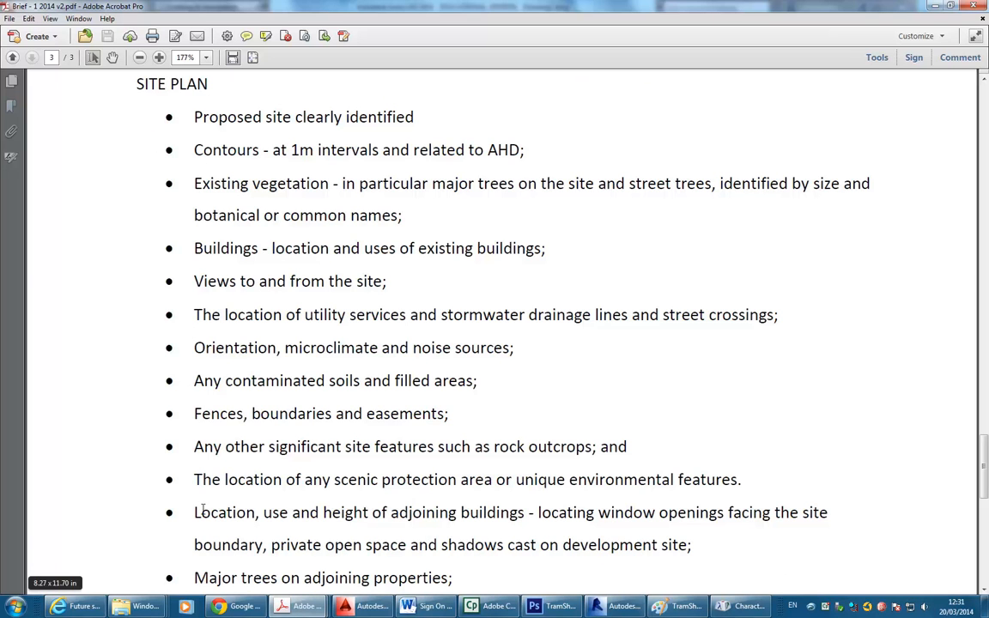
scroll(359, 433, down, 3)
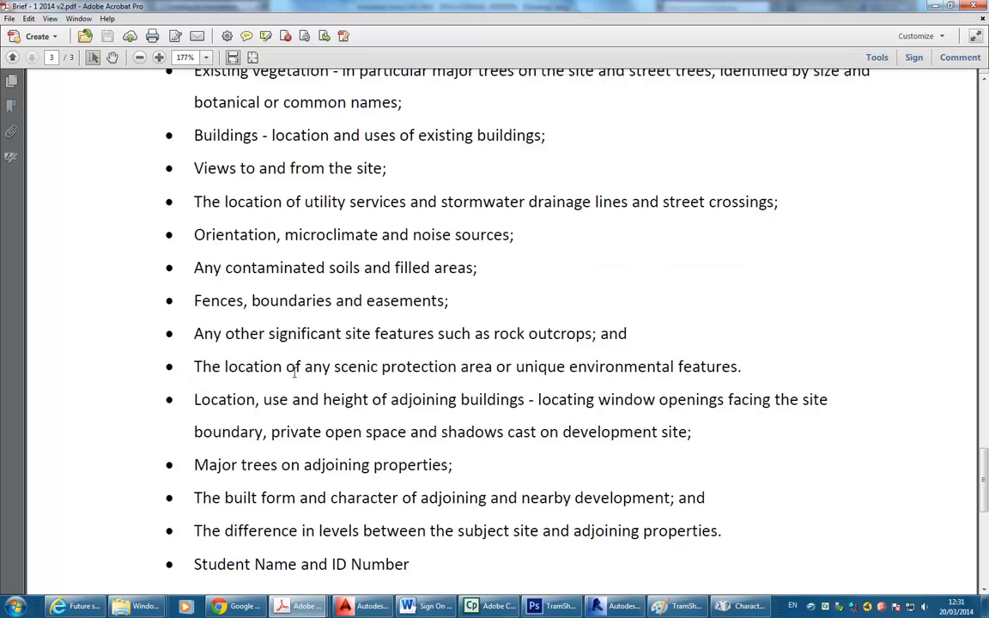
scroll(293, 371, down, 1)
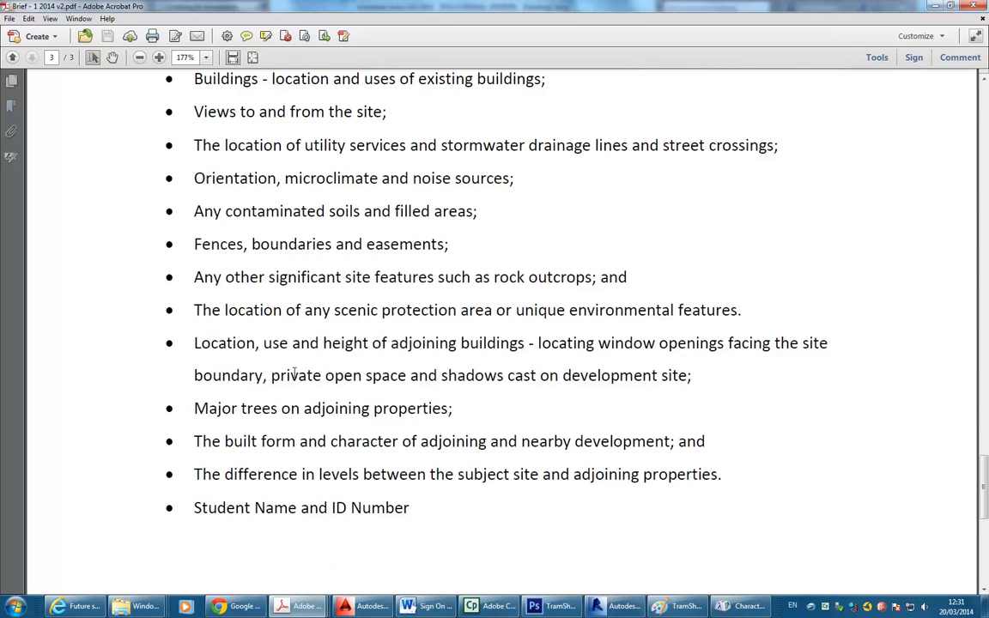
scroll(294, 371, up, 1)
scroll(293, 371, down, 1)
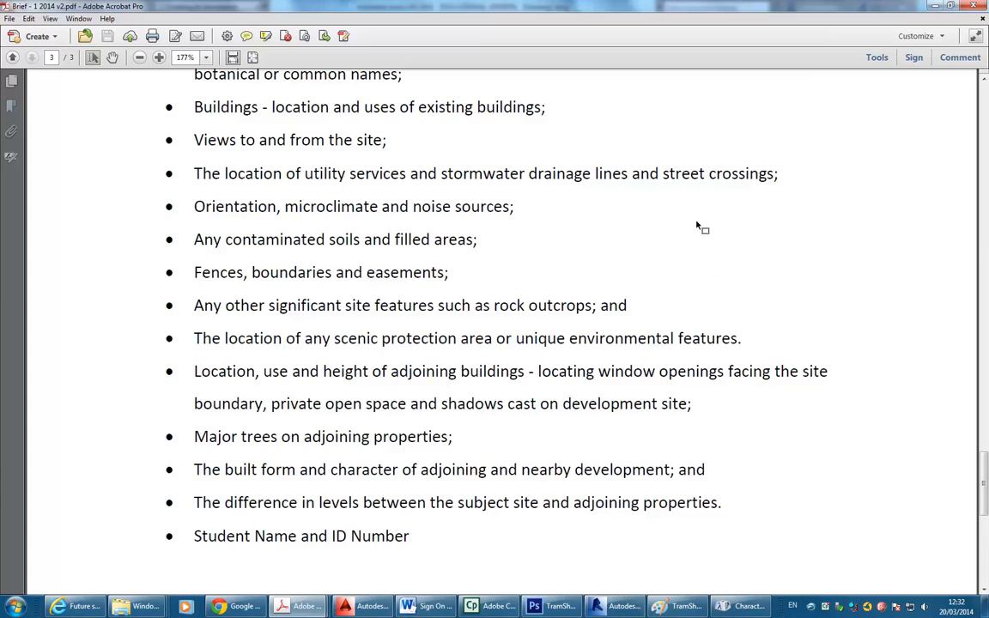
key(alt+Tab)
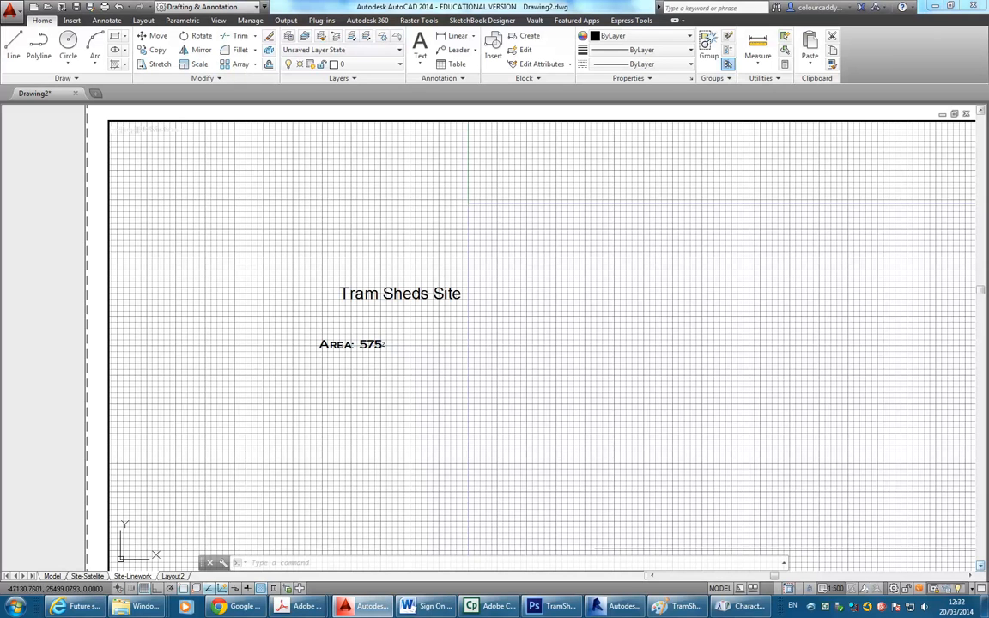
Zoom in on the satellite site image in model space, then switch to the brief window.
click(52, 576)
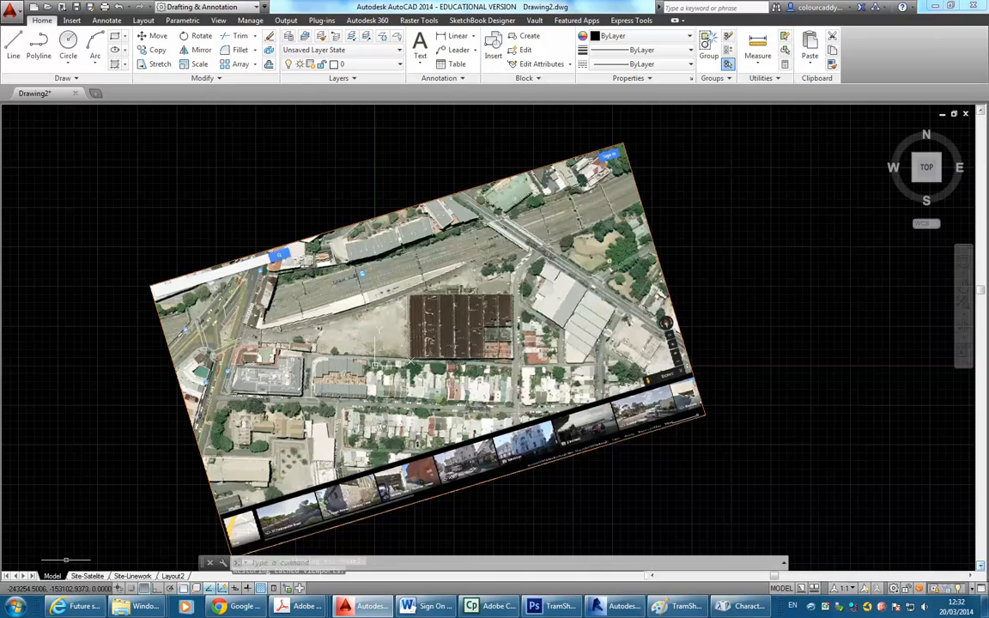
scroll(378, 320, up, 5)
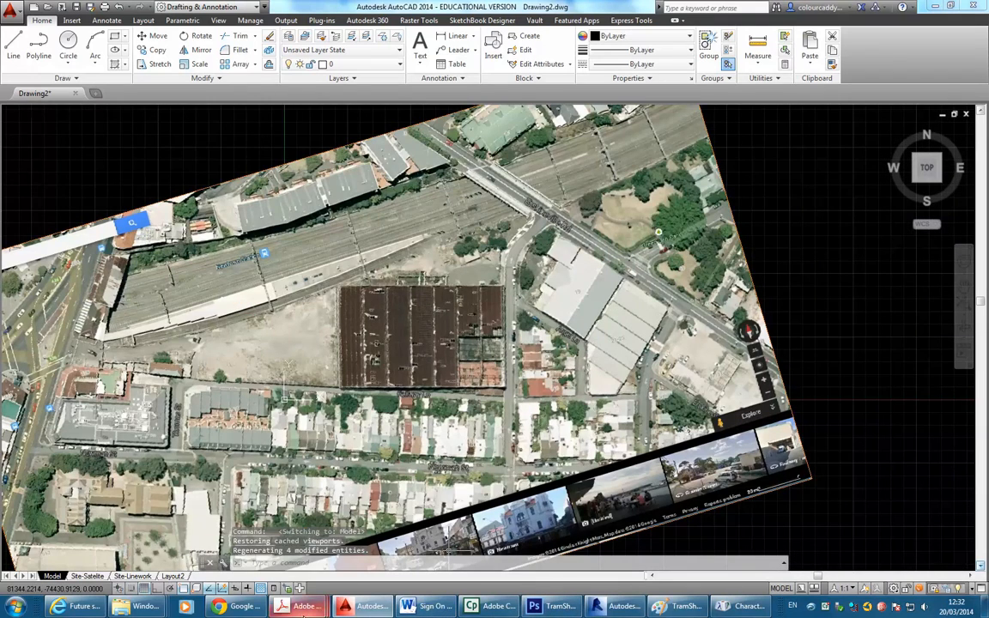
mouse_move(305, 606)
click(169, 534)
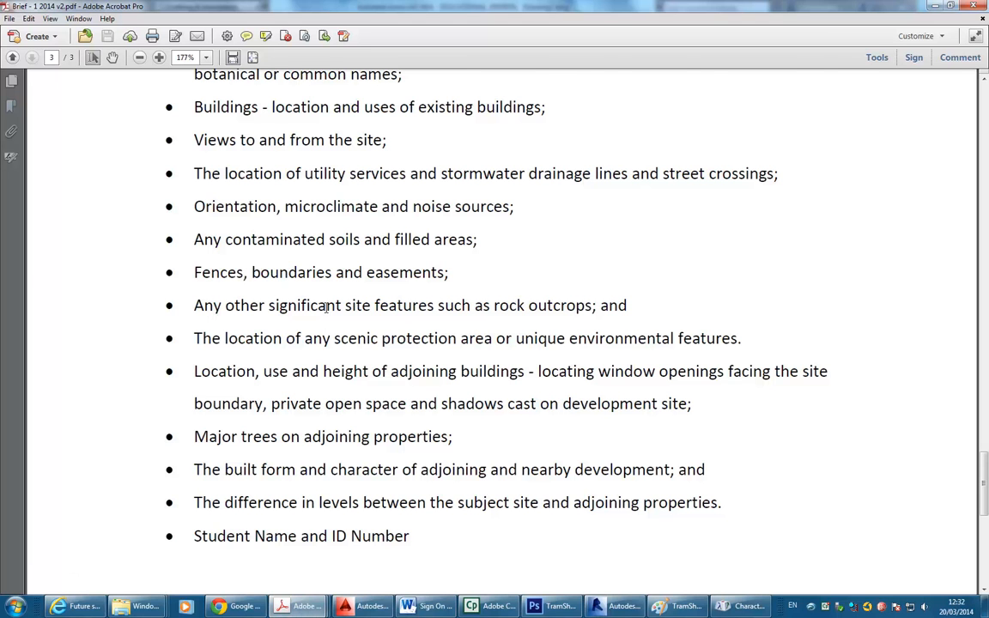
scroll(327, 307, up, 1)
Bring the Sydney TAFE browser window forward and load Google in a new tab.
mouse_move(73, 606)
click(106, 543)
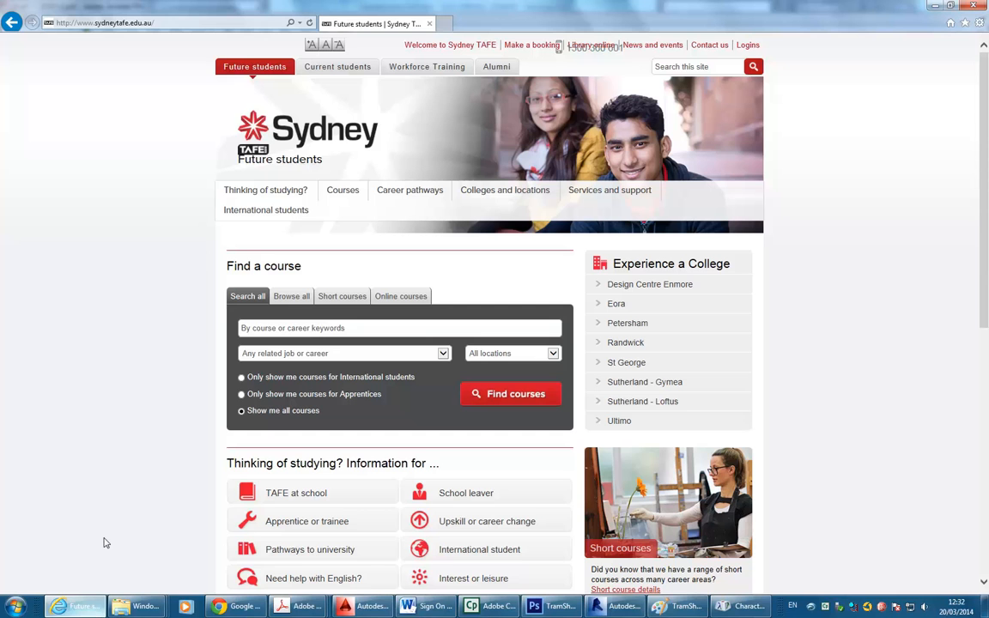
click(437, 24)
click(388, 148)
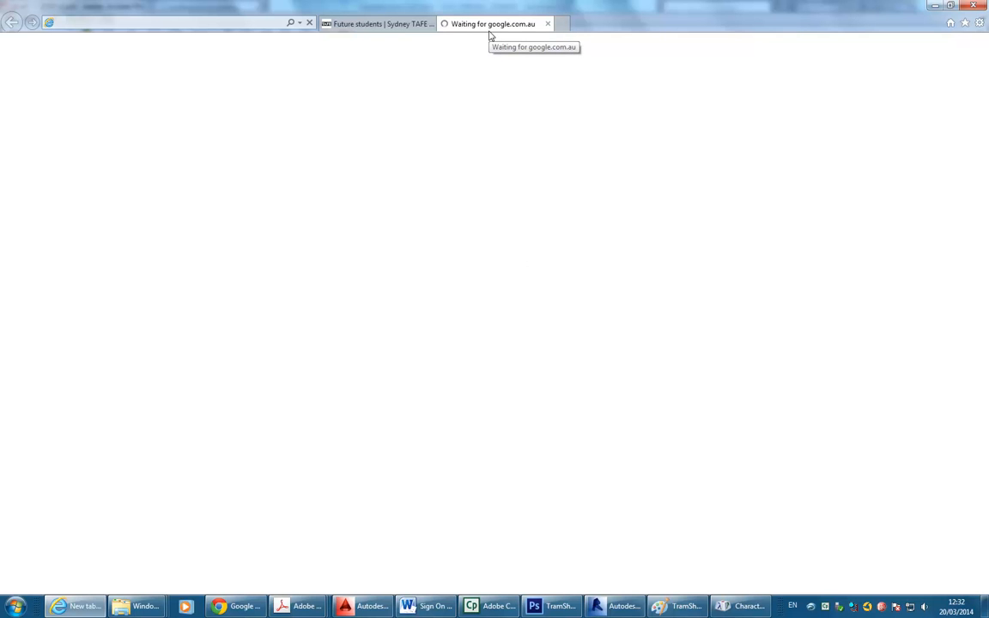
Google 'site analysis plan' in a new browser tab.
click(233, 606)
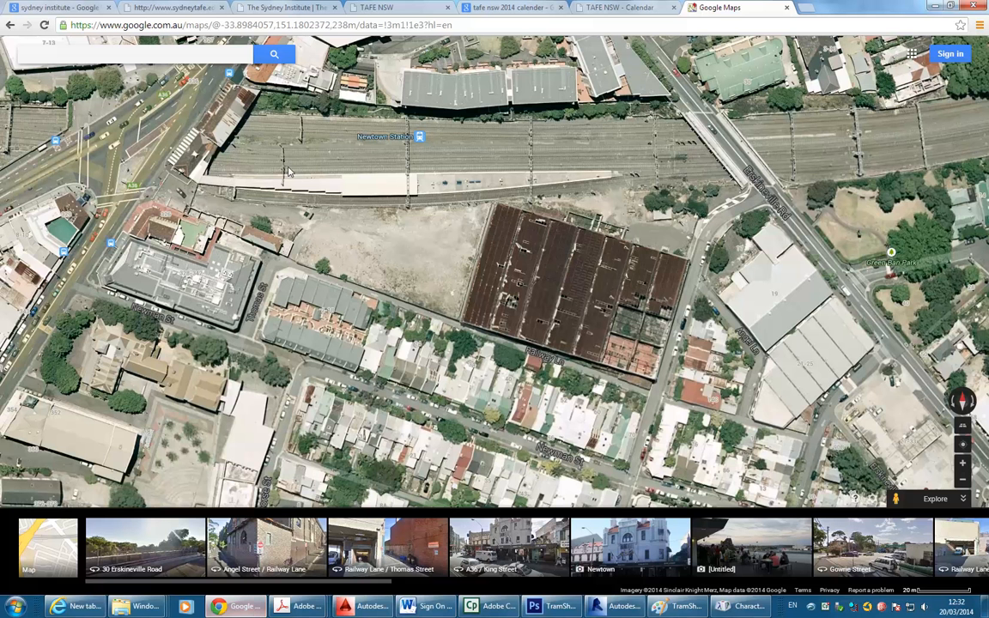
click(807, 7)
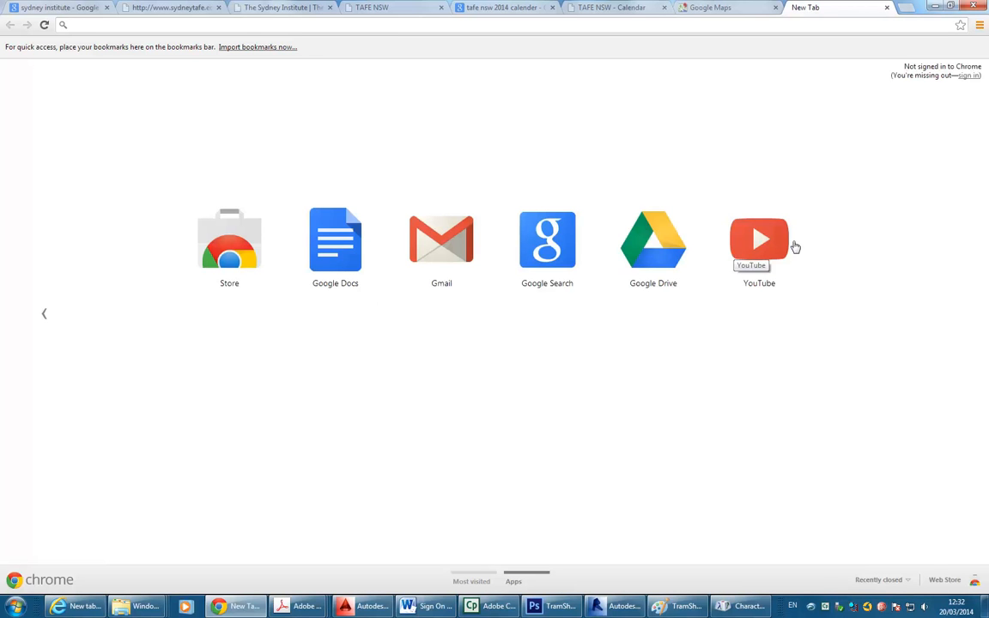
click(498, 230)
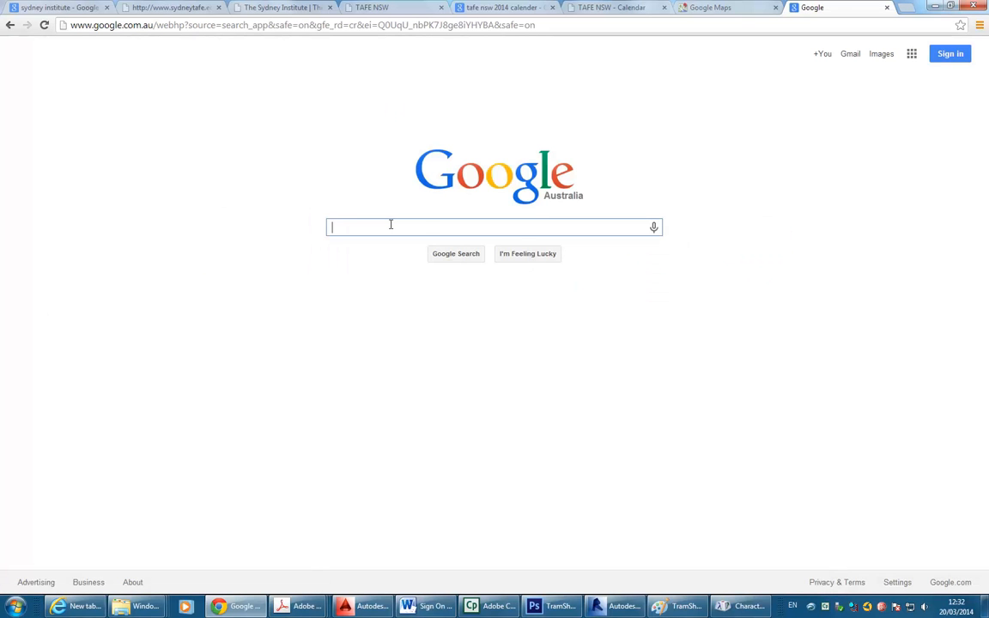
text(site a)
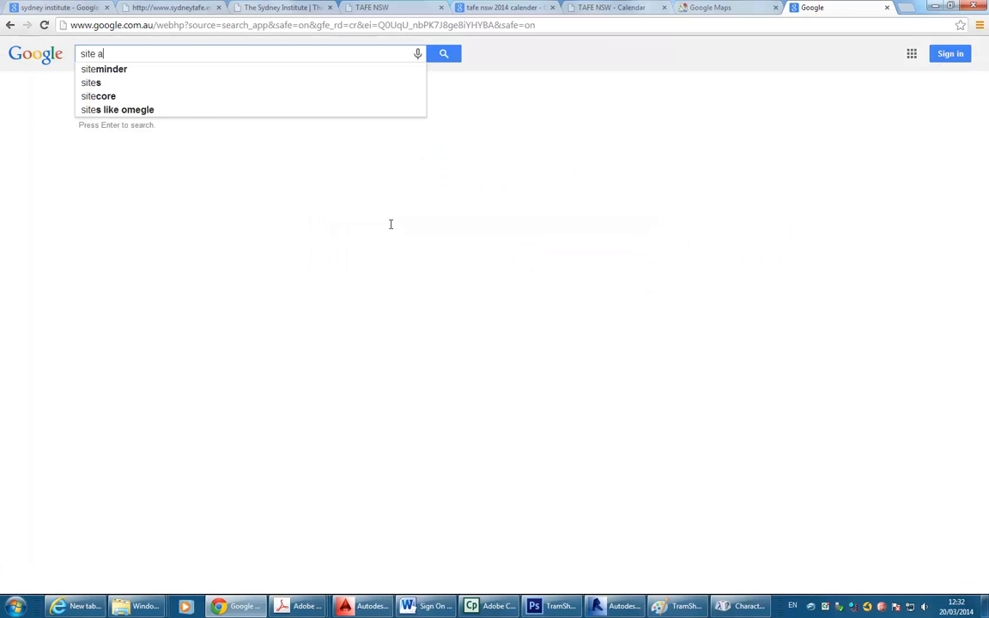
text(nalysis)
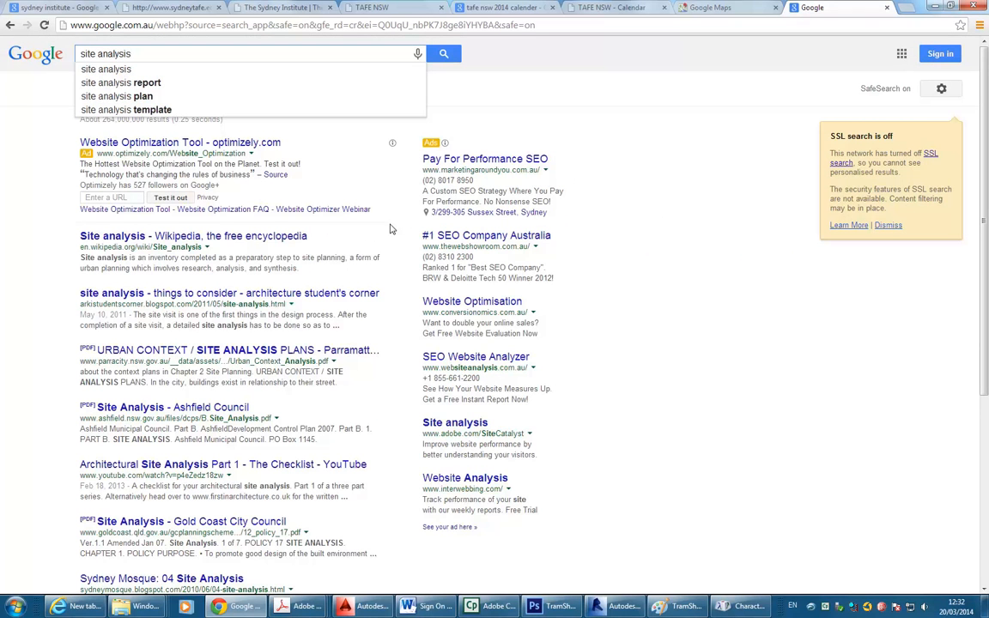
text( plan)
key(Return)
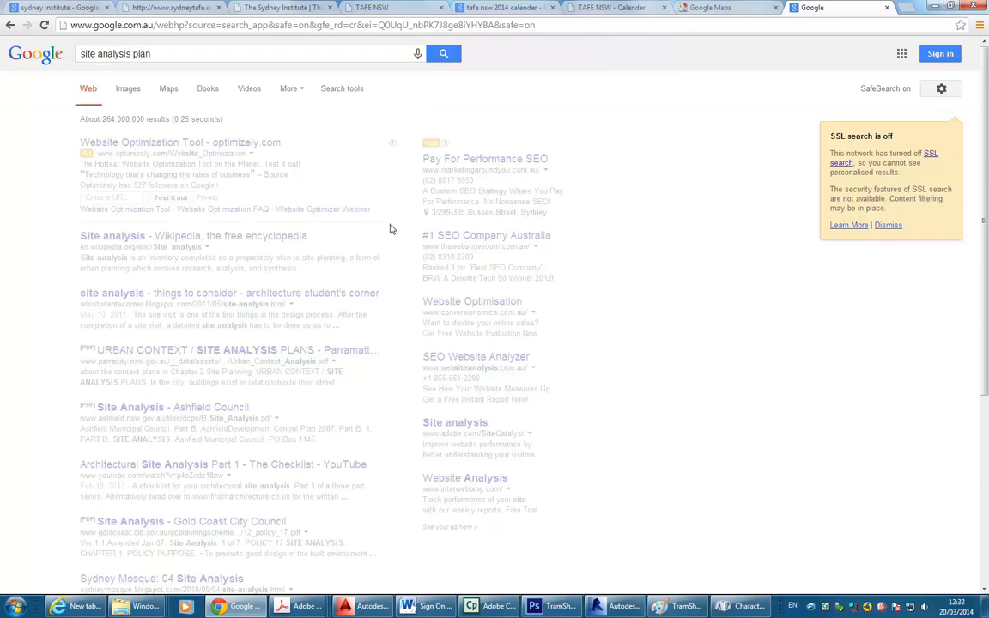
Preview a riverfront master plan in the image results, then return to the AutoCAD drawing.
click(128, 89)
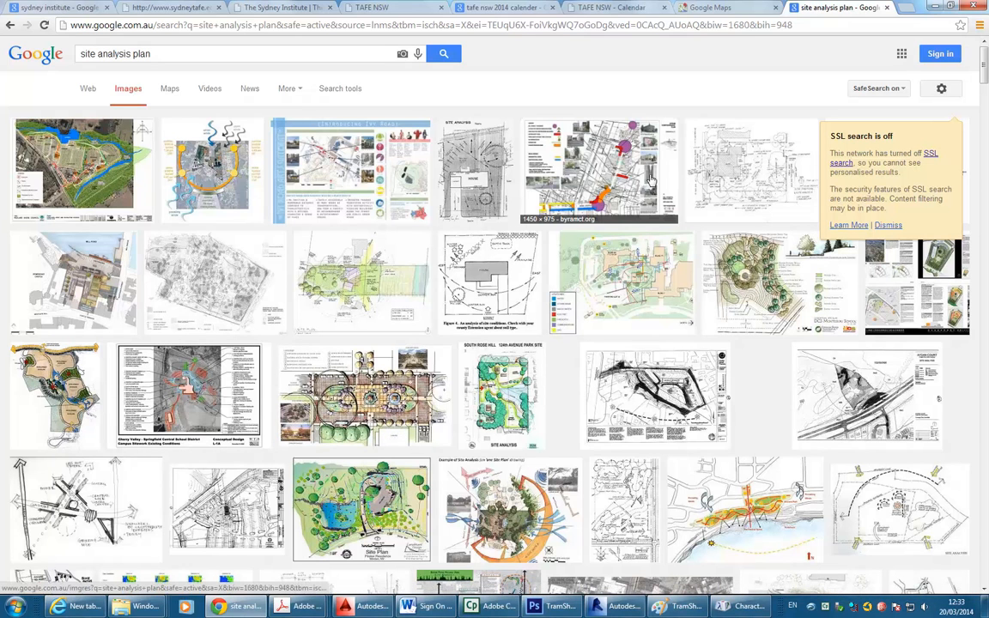
scroll(592, 181, down, 3)
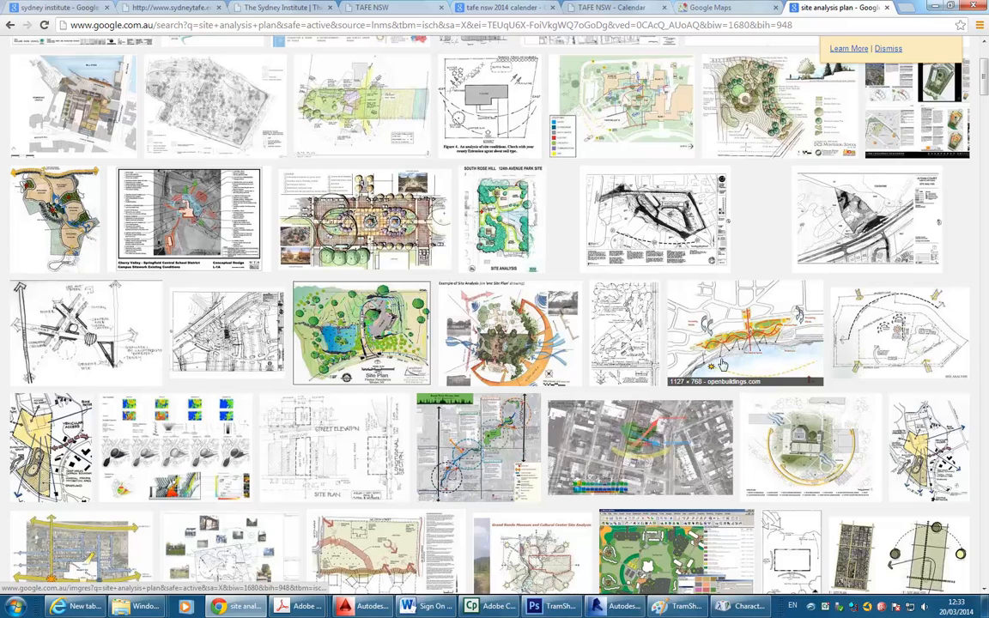
click(750, 341)
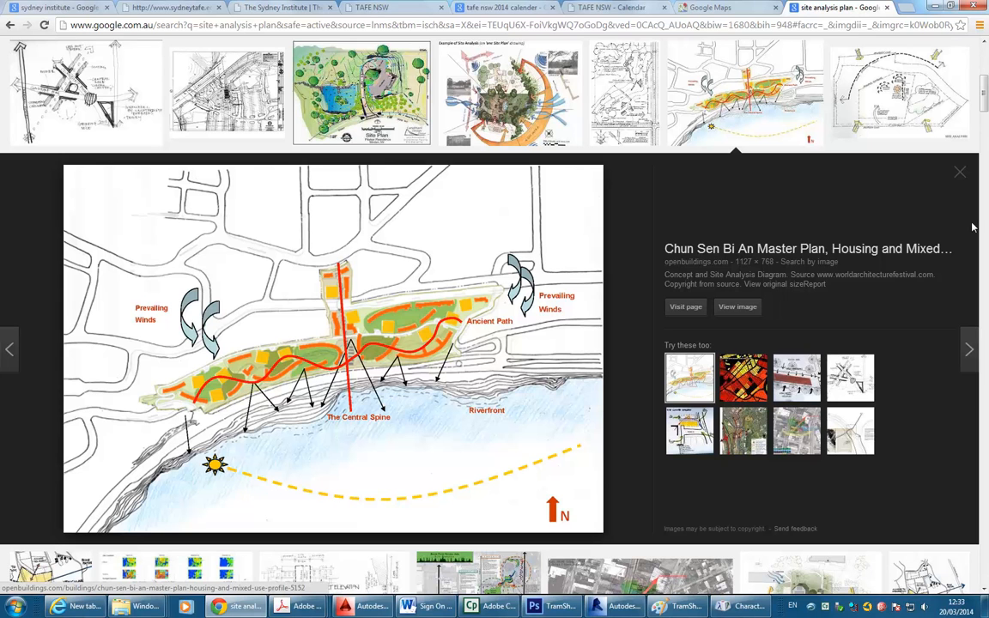
click(960, 174)
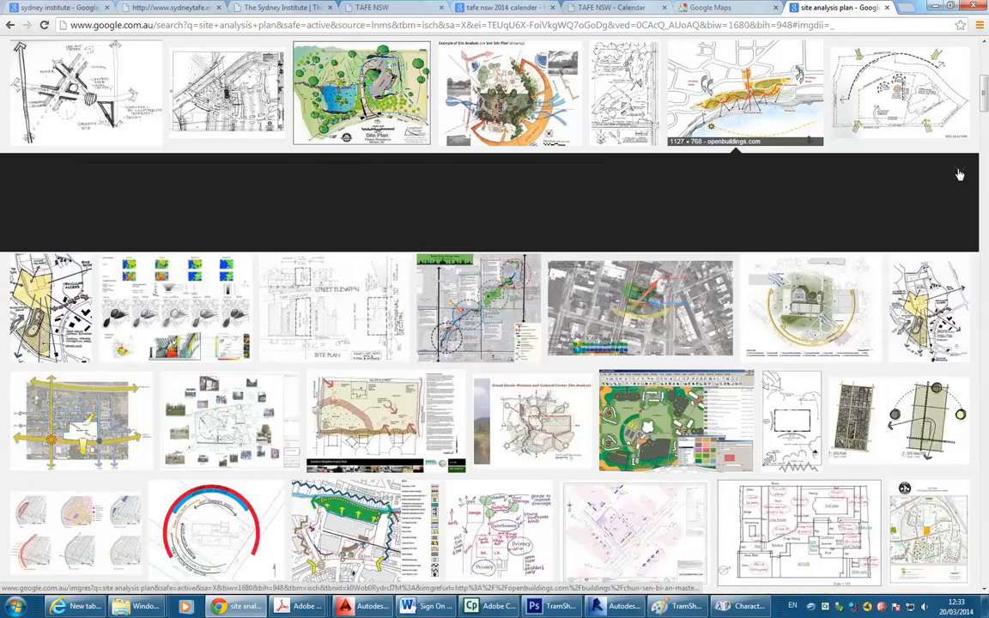
click(934, 6)
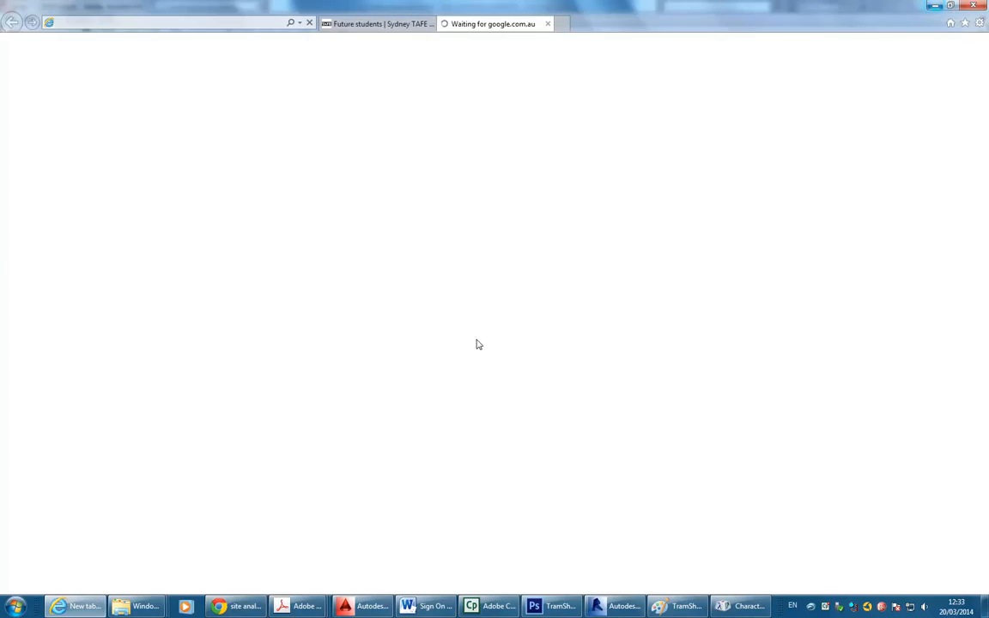
click(351, 601)
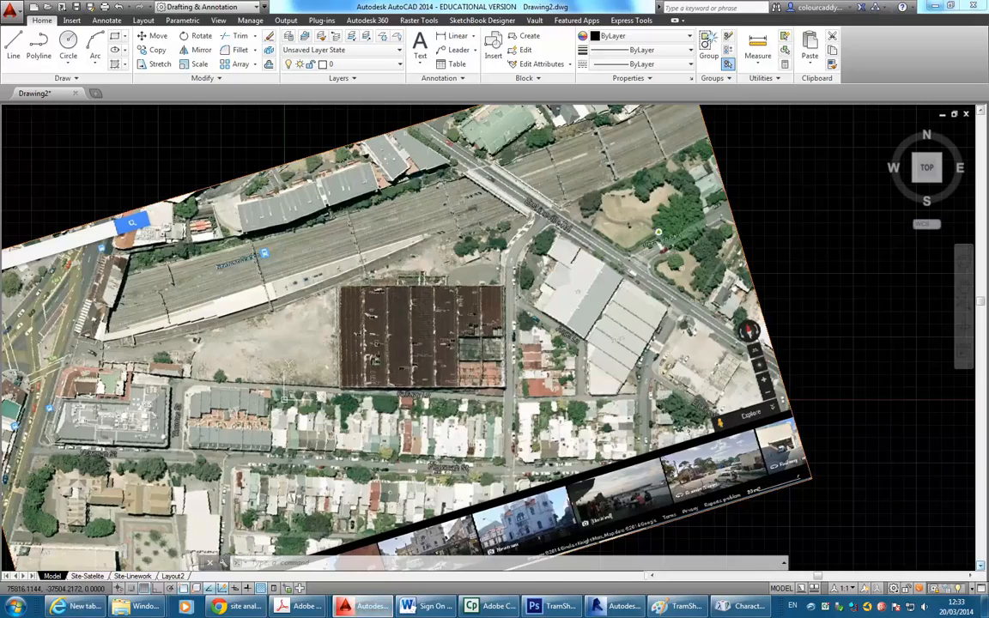
Bring Brief - 1 2014 v2.pdf to the front from the Acrobat taskbar preview.
mouse_move(301, 605)
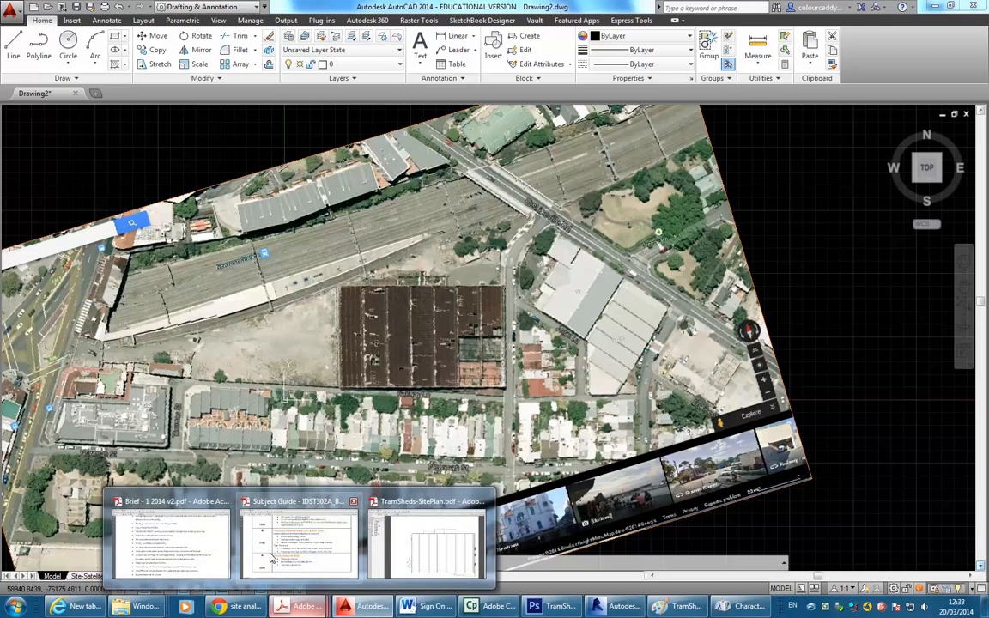
click(172, 541)
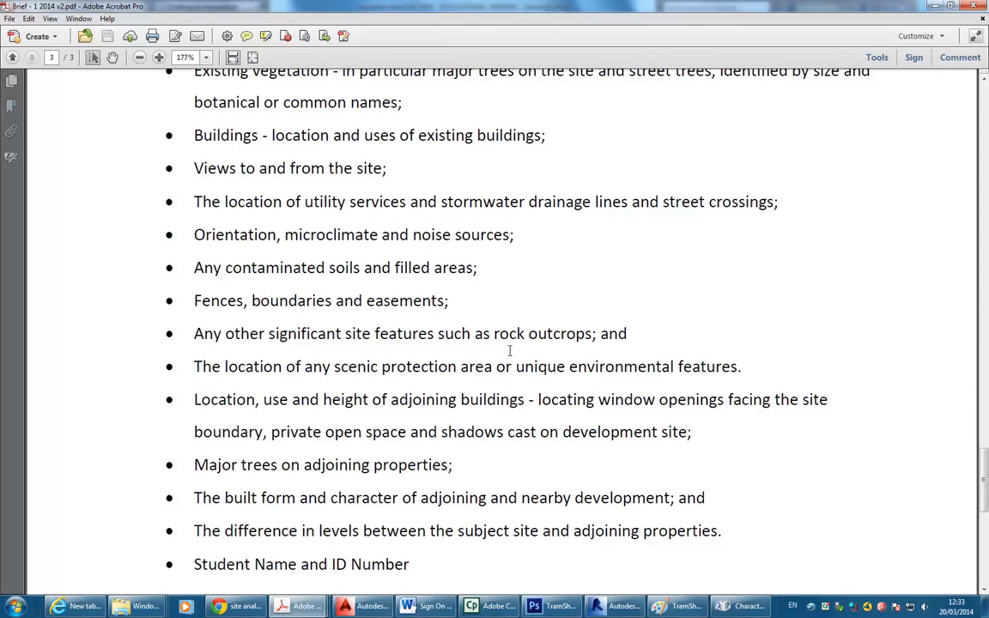
Check the brief's submission requirements, then go back to the site analysis plan image results.
scroll(509, 350, down, 10)
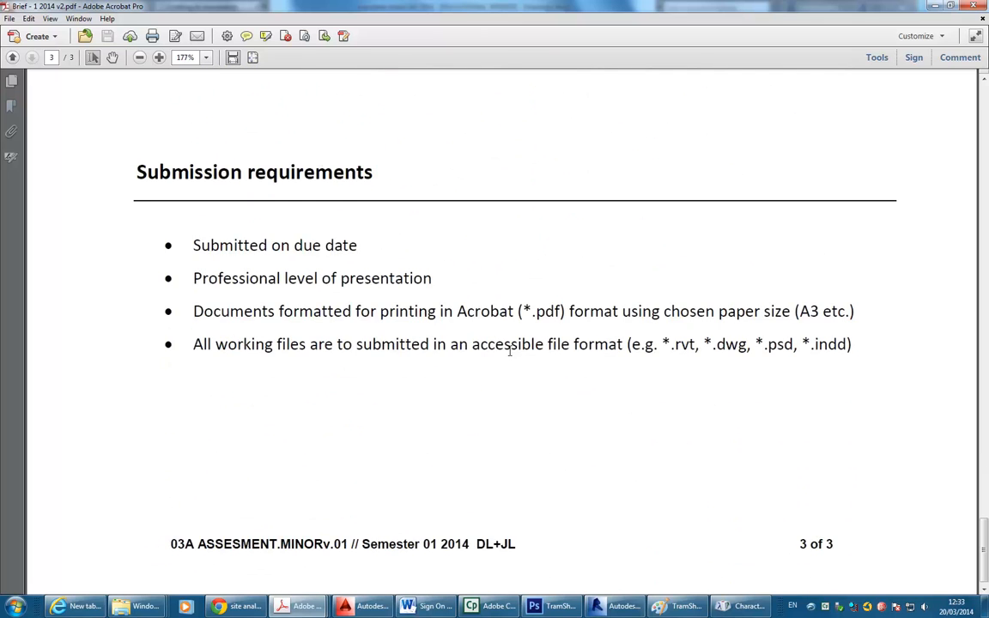
scroll(509, 350, up, 2)
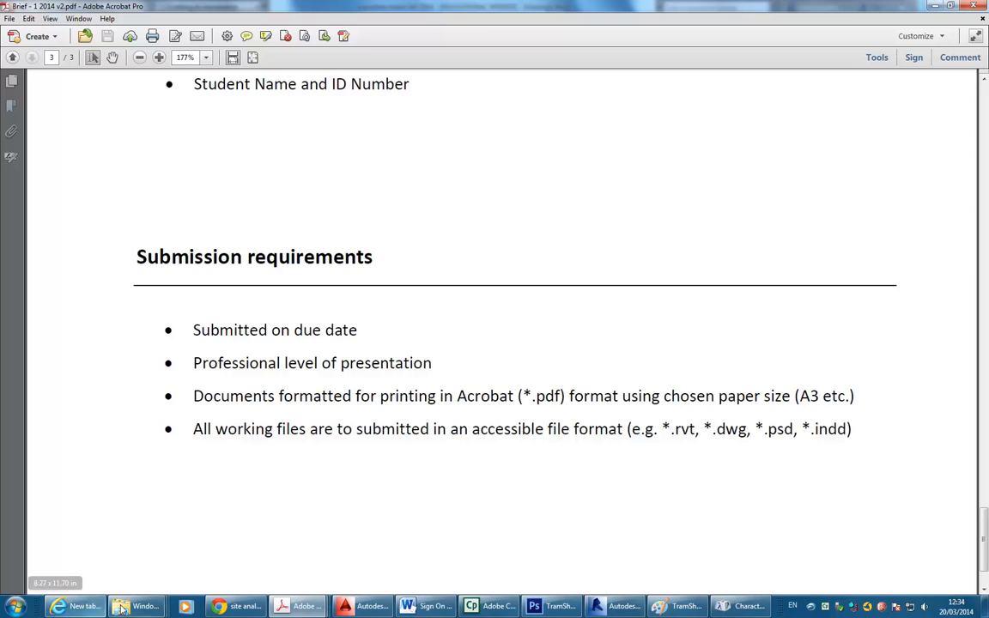
click(215, 607)
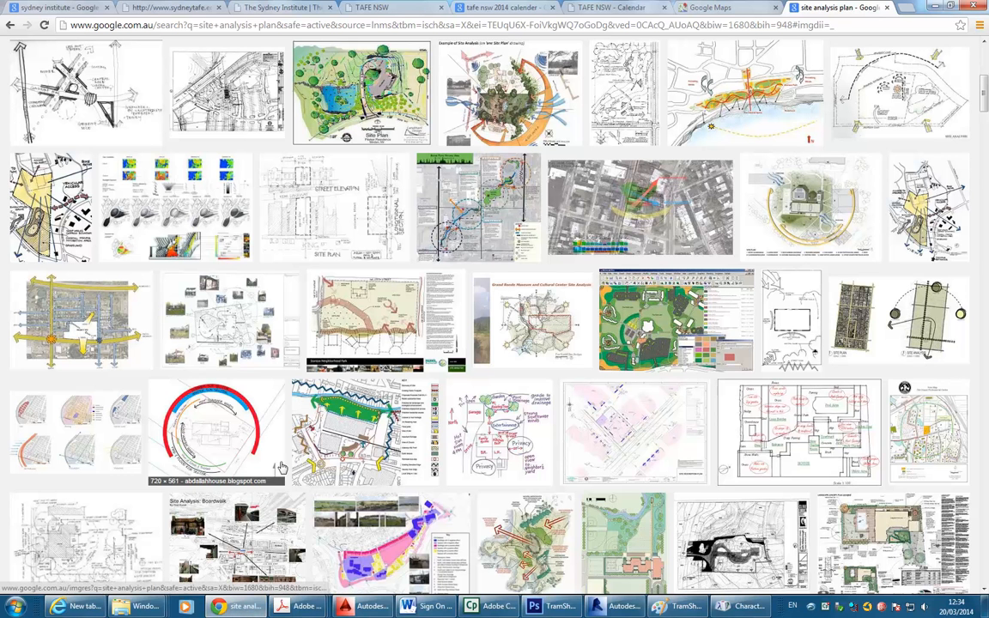
Browse more site analysis plan image examples, then return to the AutoCAD site drawing.
scroll(519, 293, up, 2)
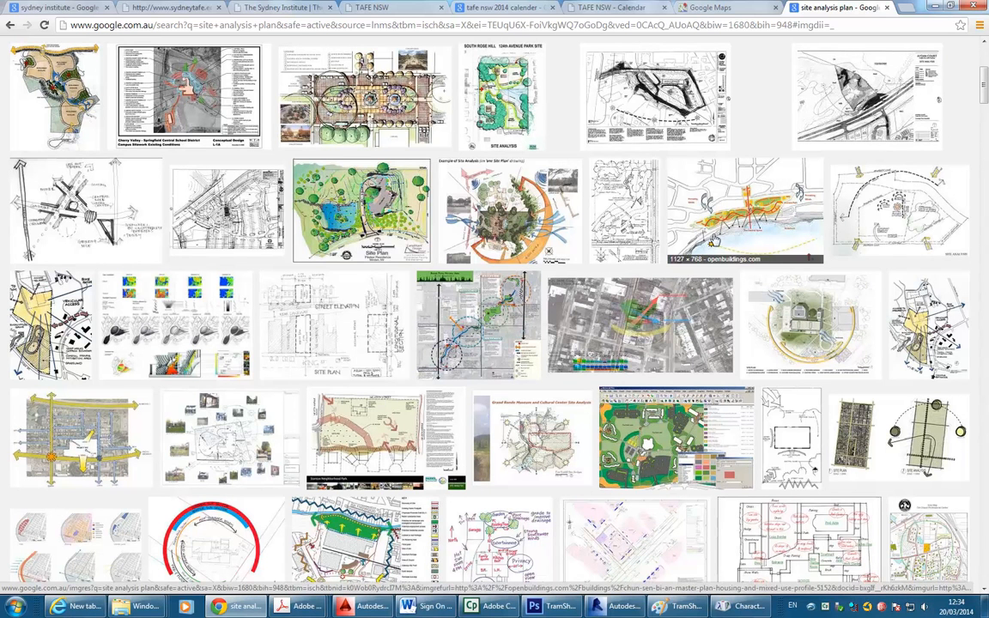
scroll(316, 421, down, 2)
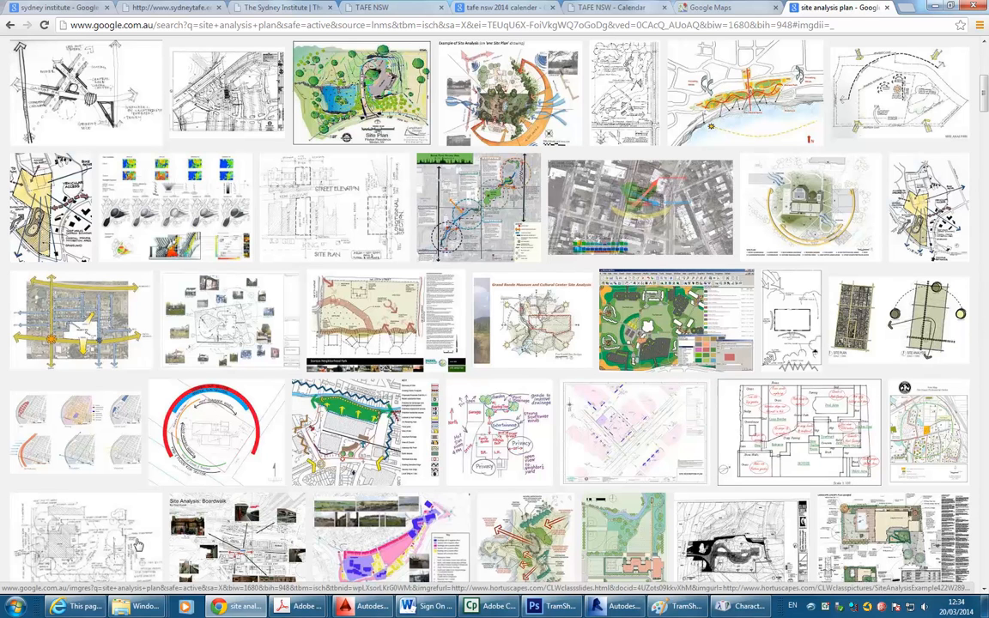
click(358, 606)
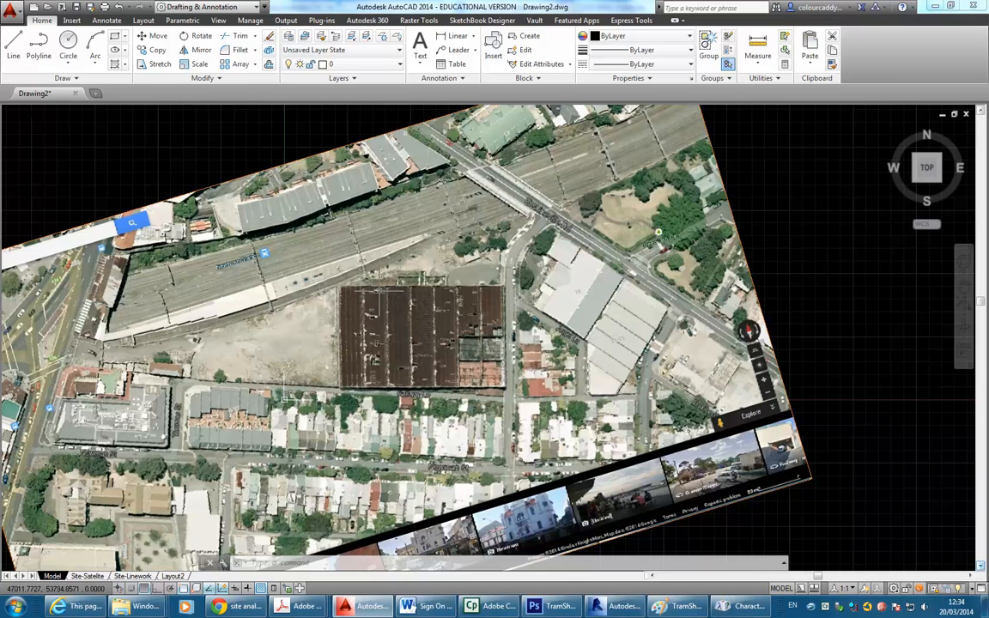
Set Adobe PDF as the printer in the Plot dialog, then close it.
click(10, 10)
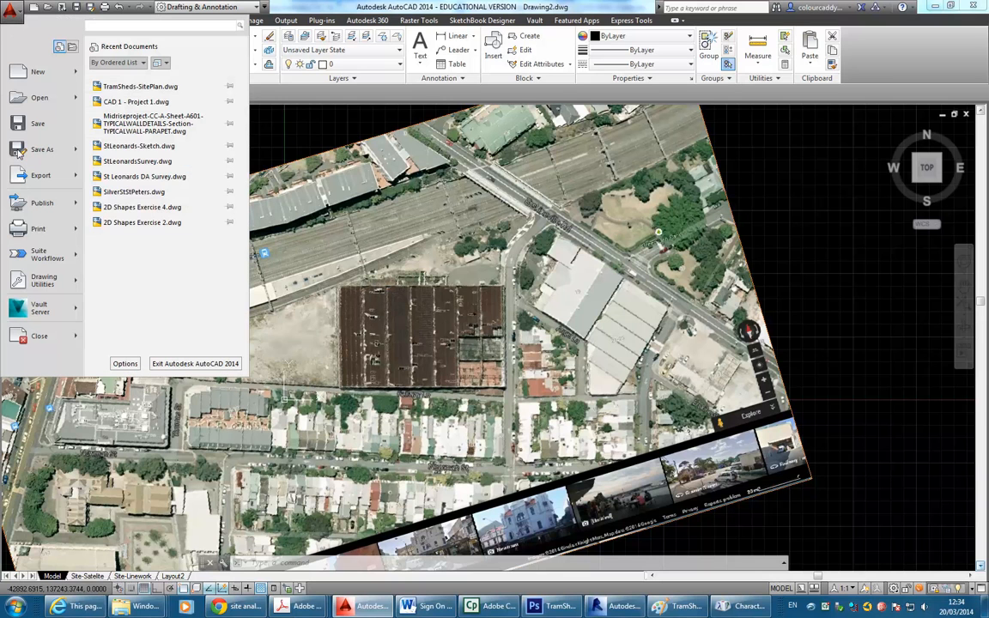
mouse_move(33, 225)
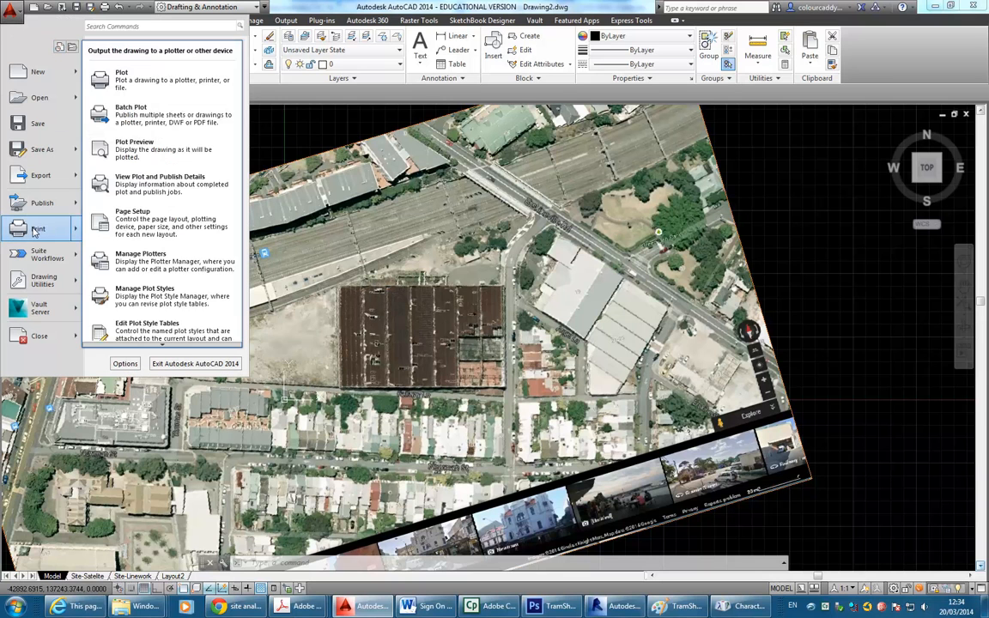
click(135, 93)
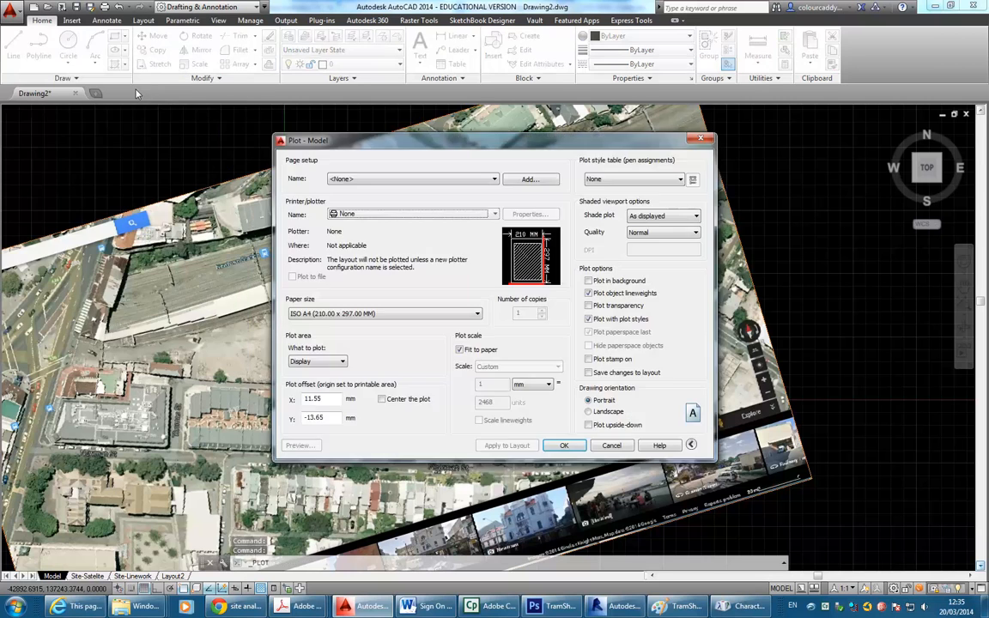
click(446, 215)
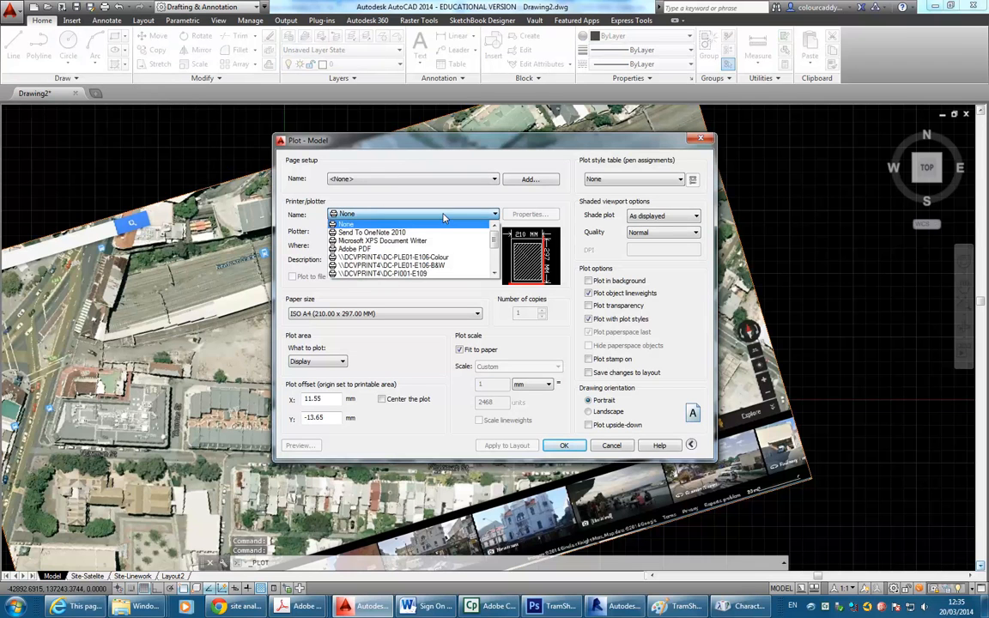
click(371, 250)
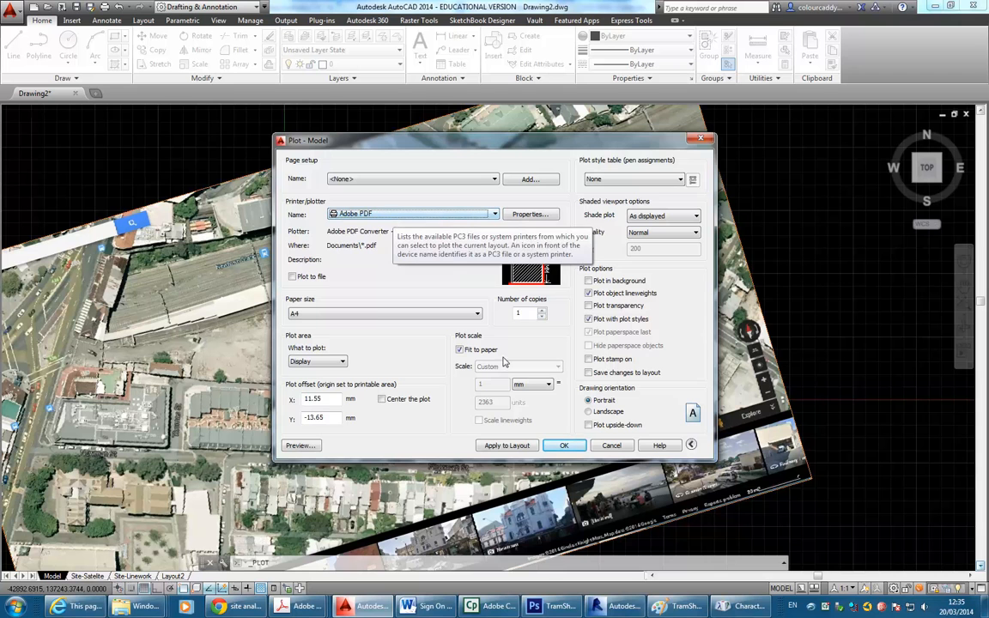
click(616, 450)
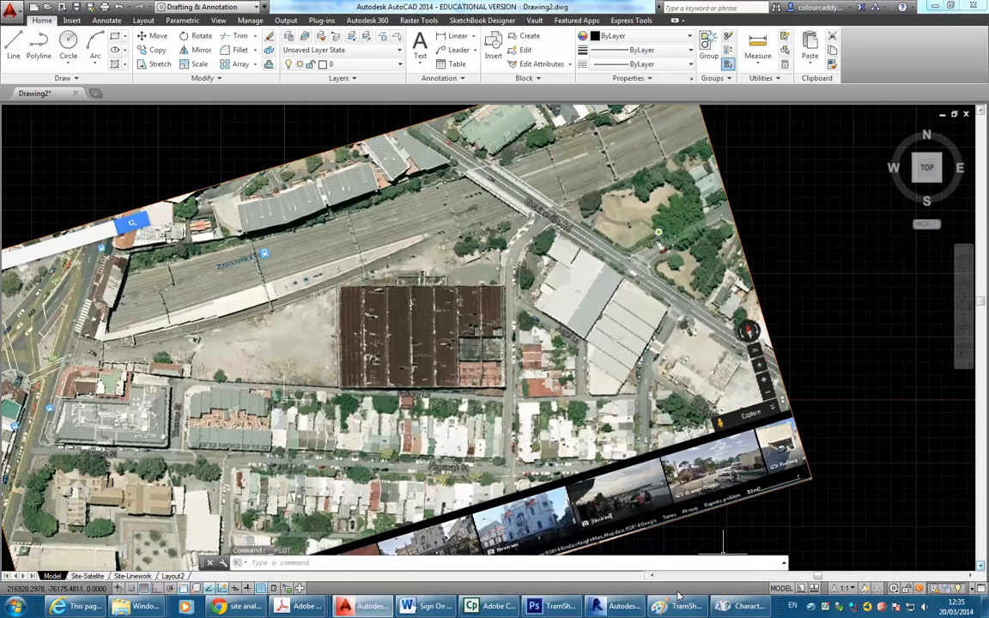